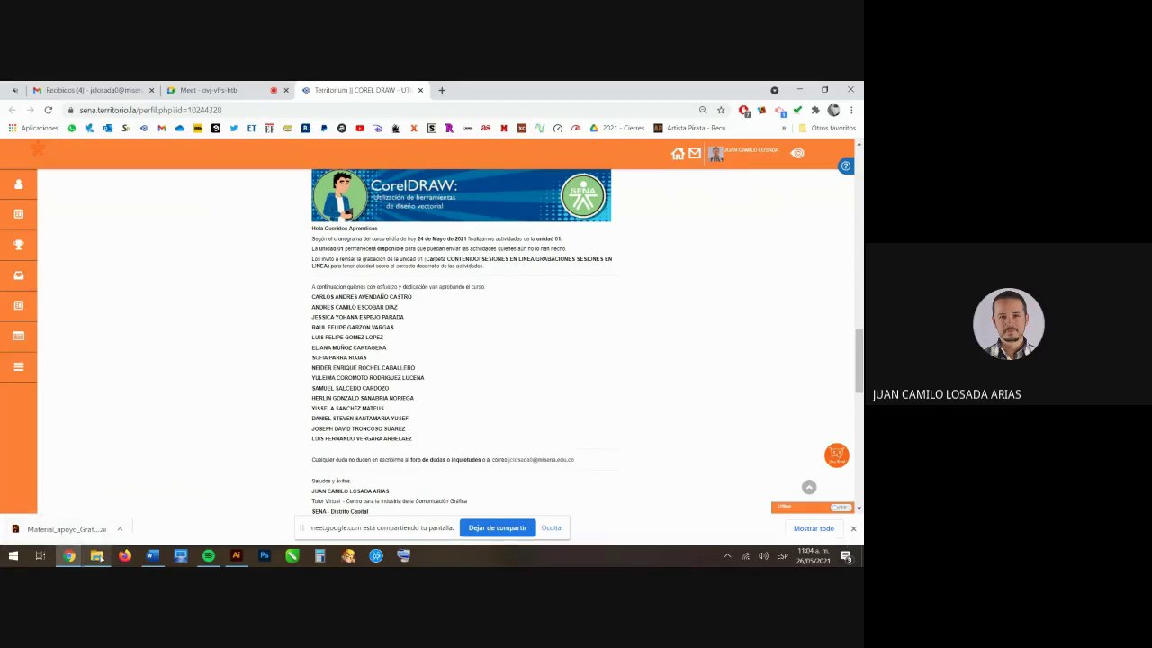
- Switch to File Explorer and open the Cédulas folder inside sena, 2021, Cierres, 02. Marzo
{"action": "mouse_move", "coordinate": [89, 558]}
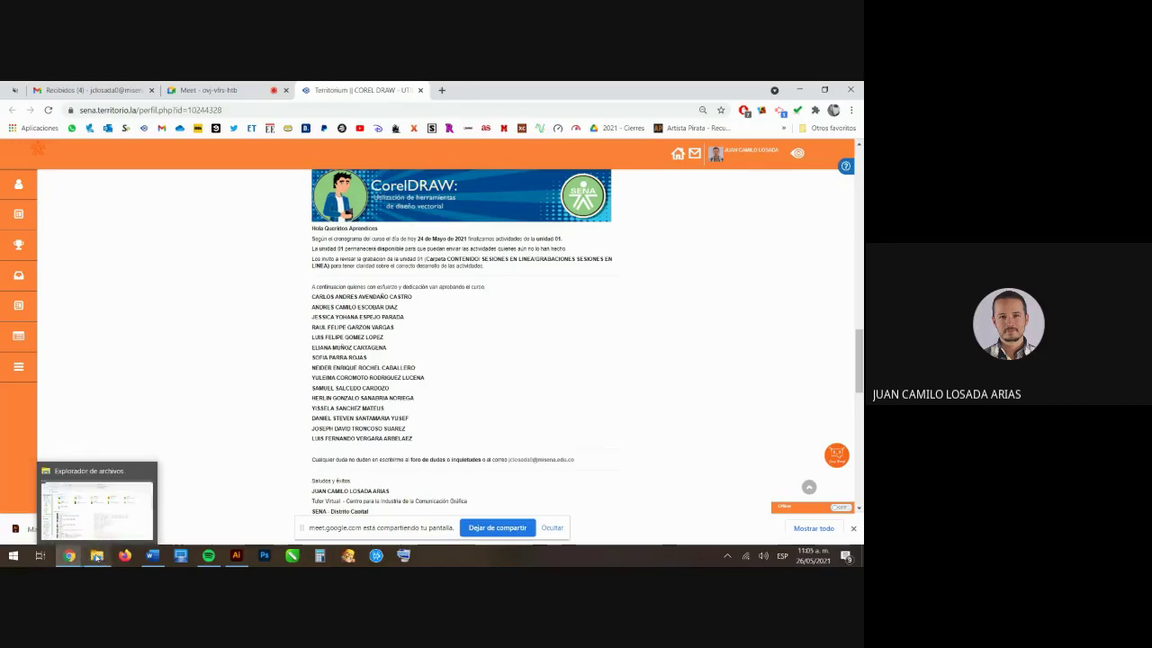
{"action": "left_click", "coordinate": [96, 557]}
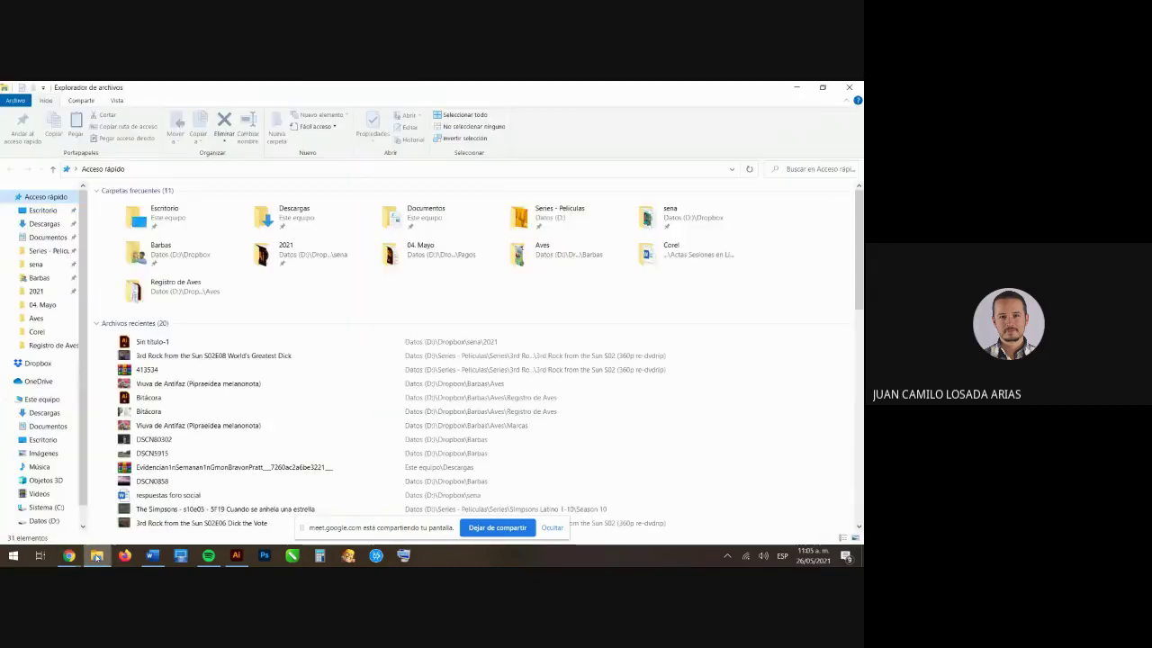
{"action": "left_click", "coordinate": [36, 264]}
{"action": "left_click", "coordinate": [569, 222]}
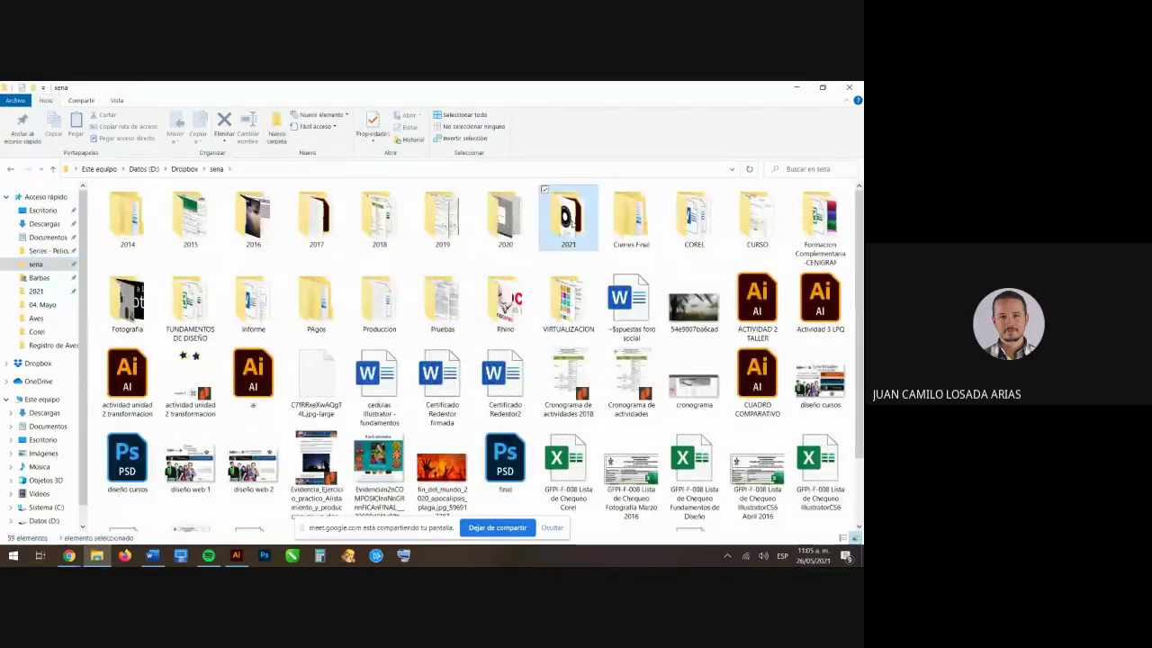
{"action": "double_click", "coordinate": [569, 221]}
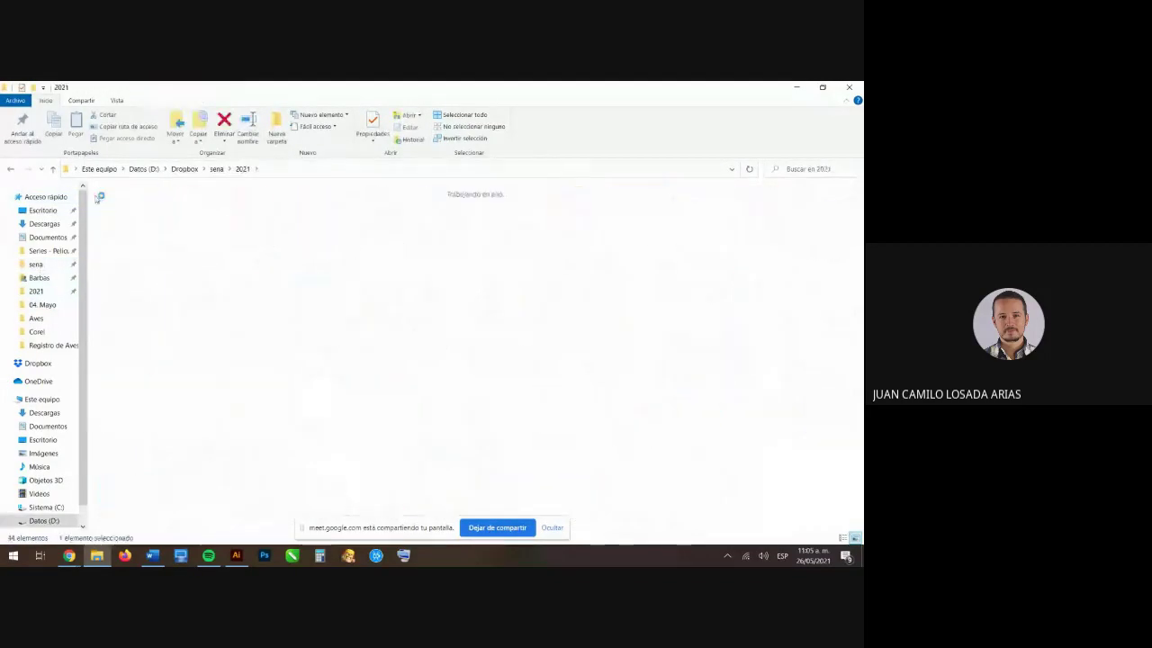
{"action": "key", "text": "alt+Left"}
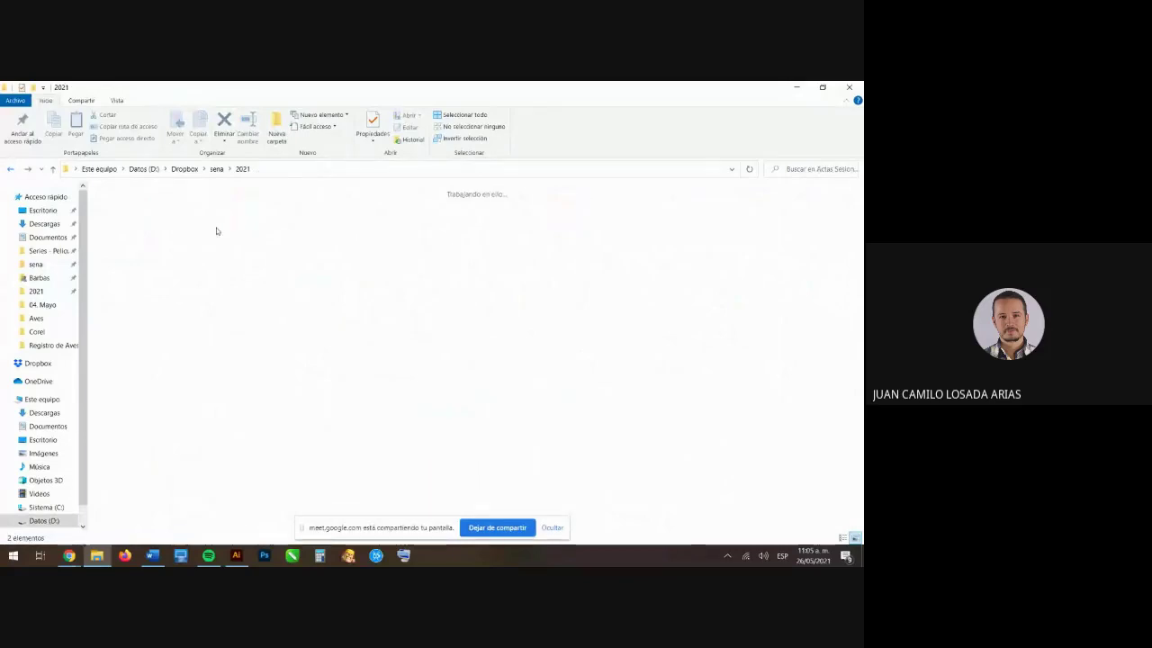
{"action": "double_click", "coordinate": [193, 221]}
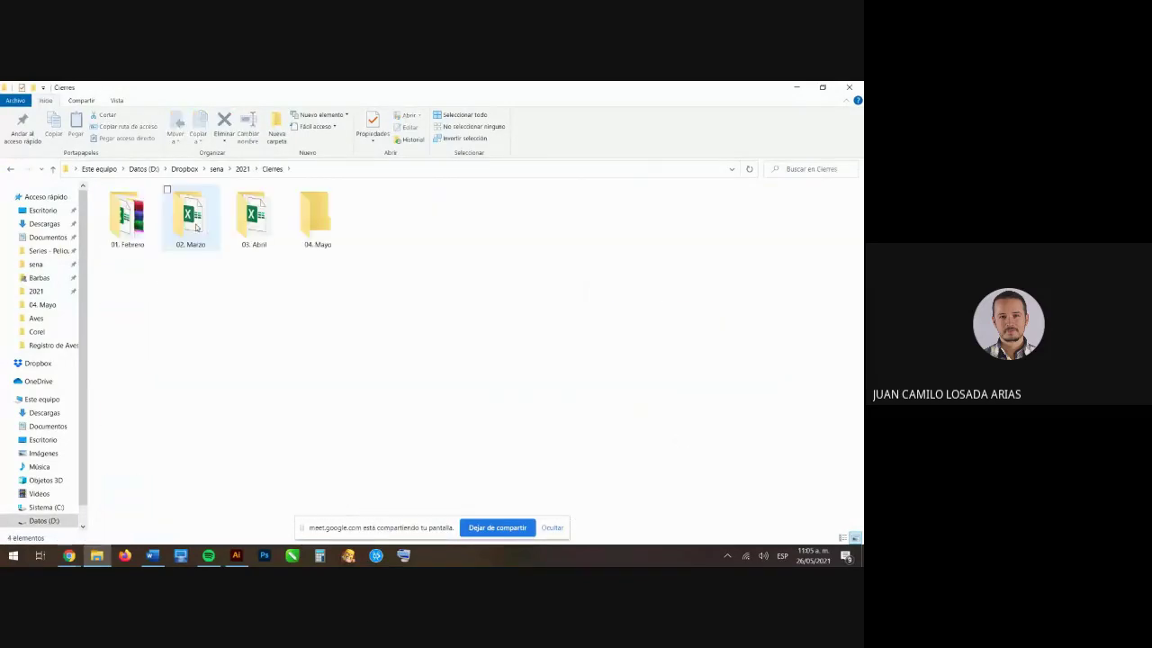
{"action": "double_click", "coordinate": [193, 220]}
{"action": "left_click", "coordinate": [381, 221]}
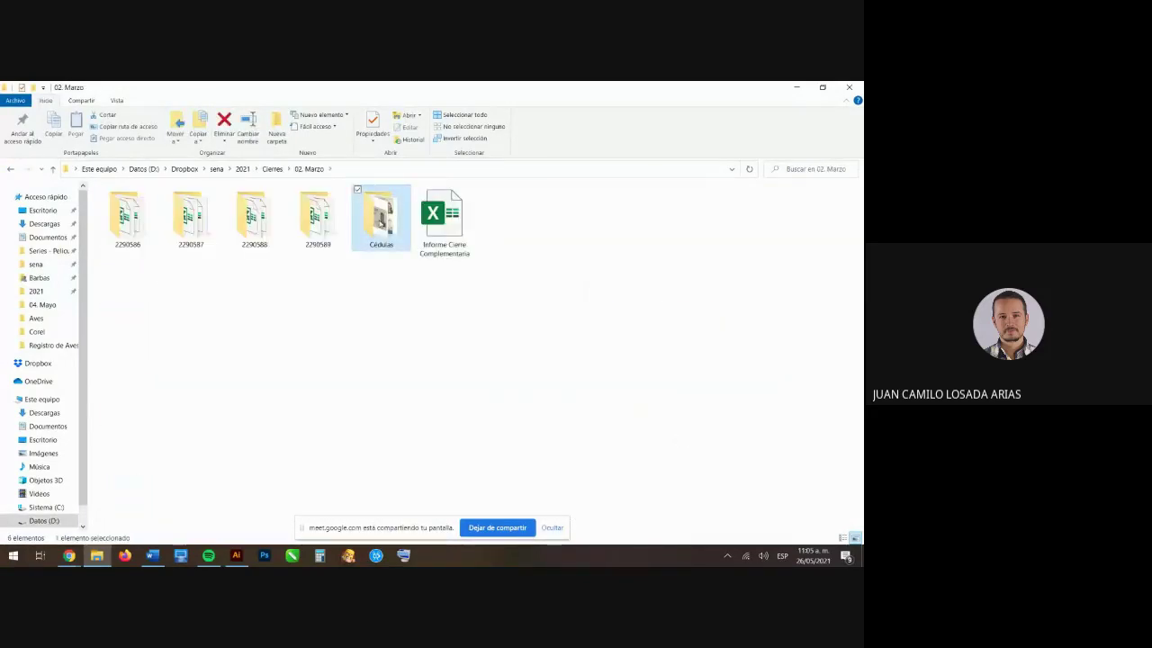
{"action": "double_click", "coordinate": [382, 220]}
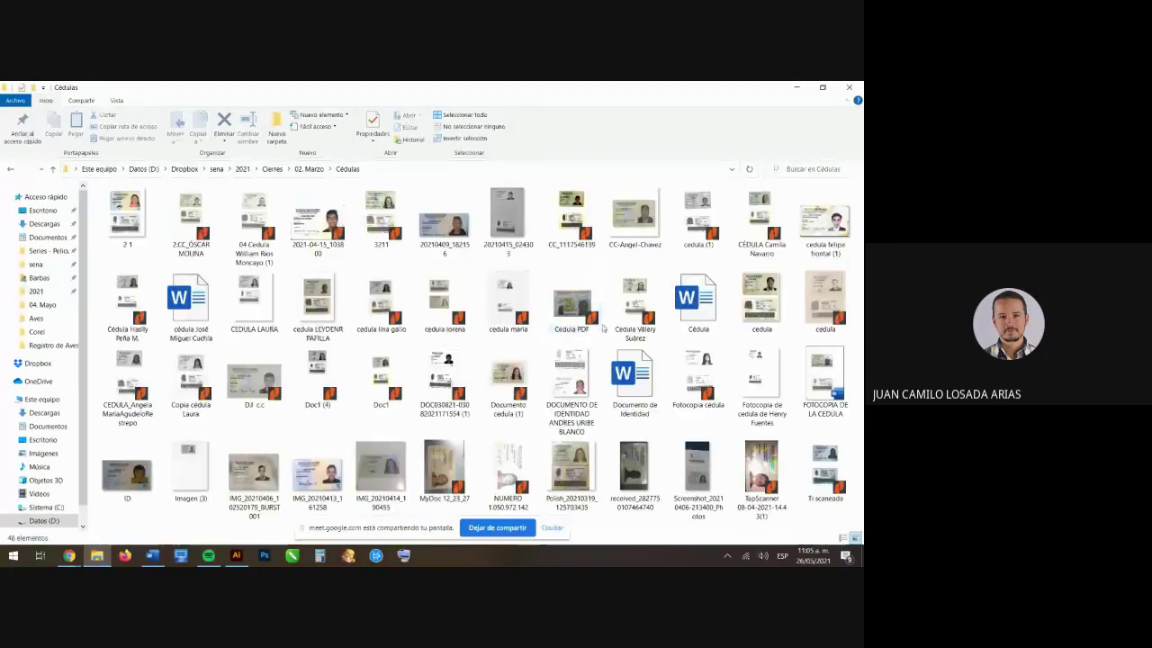
- Switch to the Google Meet session and read the chat message about the week 1 grade and week 2 interactive activity, highlighting its key parts
{"action": "key", "text": "alt+Tab"}
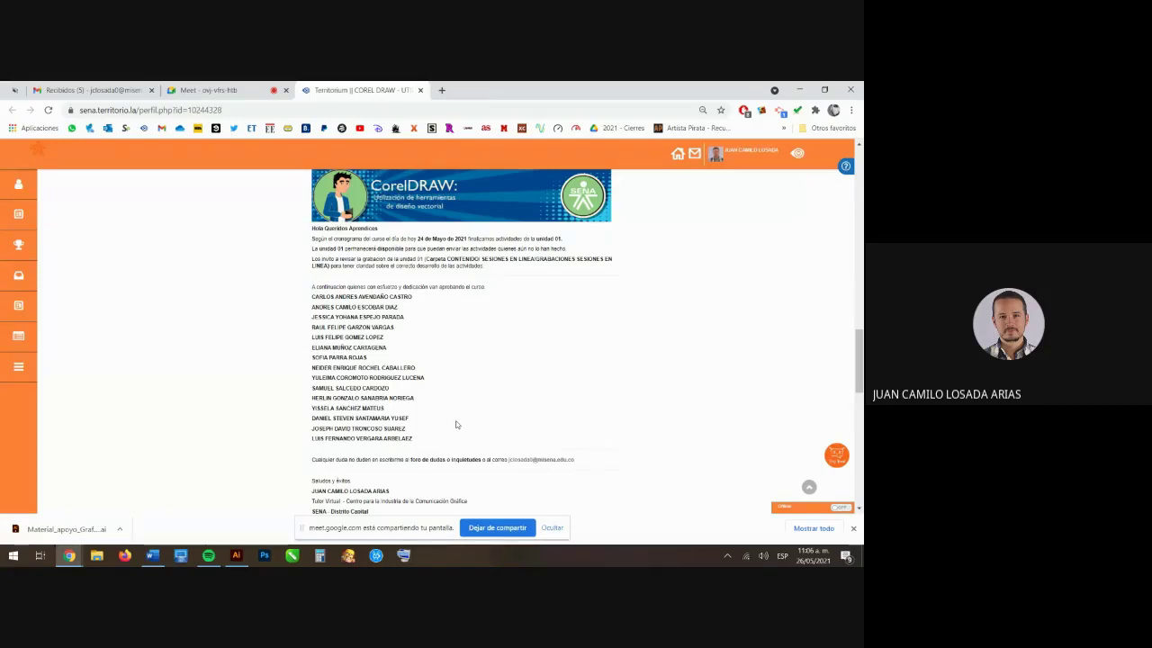
{"action": "left_click", "coordinate": [261, 90]}
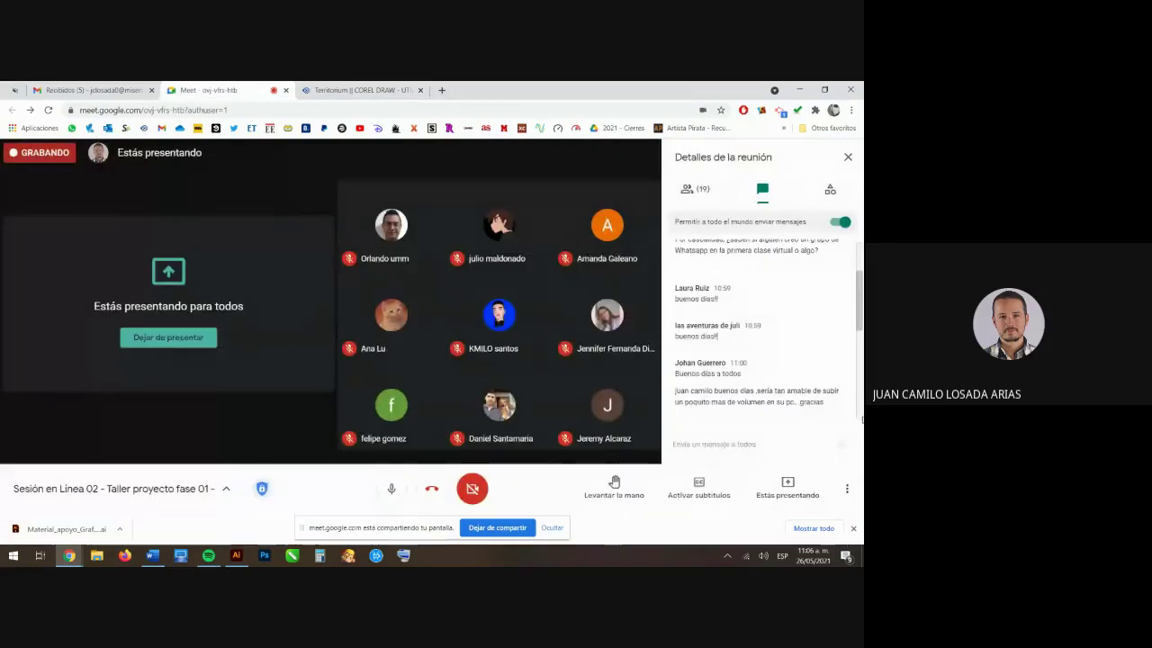
{"action": "scroll", "coordinate": [755, 346], "scroll_direction": "down", "scroll_amount": 5}
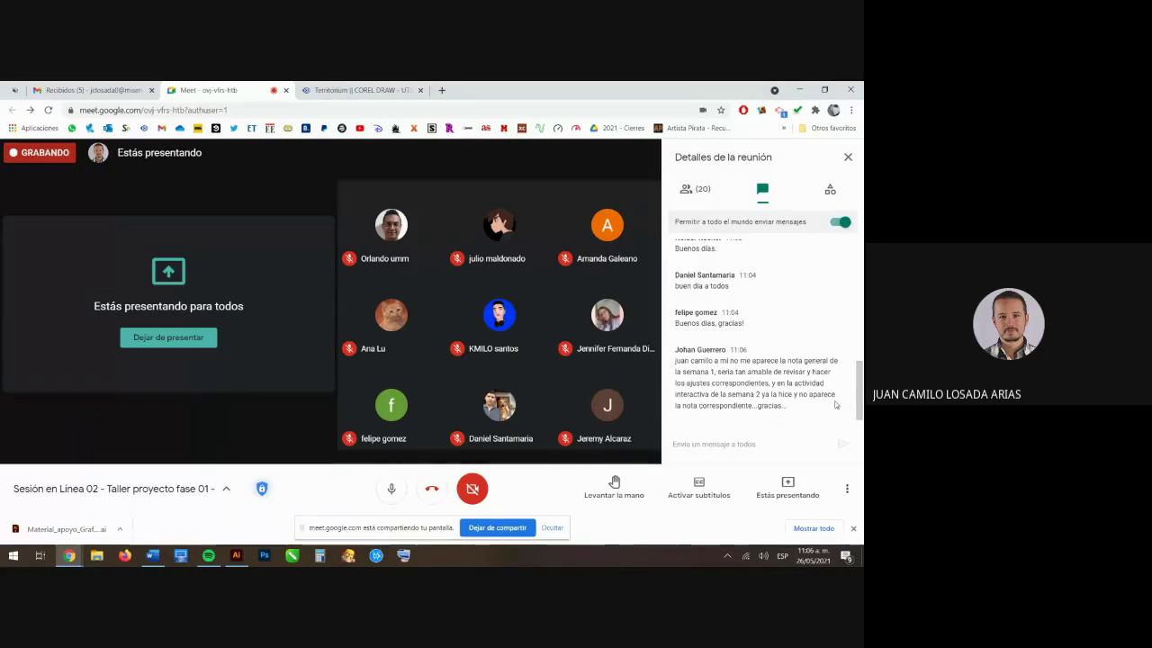
{"action": "left_click_drag", "start_coordinate": [746, 394], "coordinate": [773, 394]}
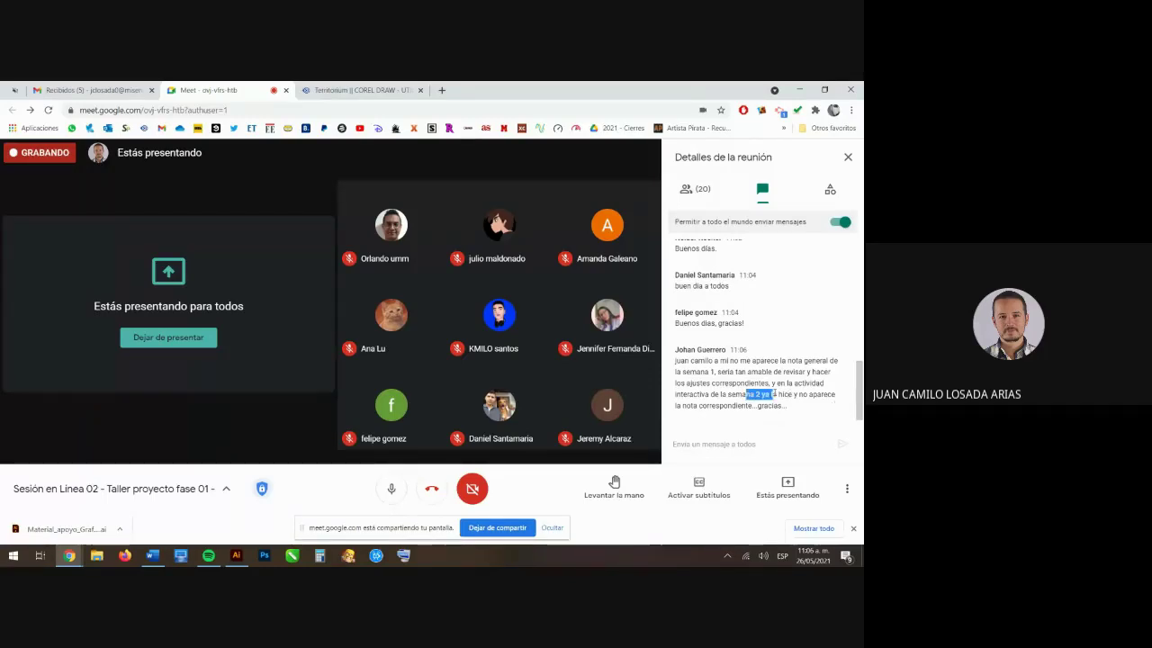
{"action": "left_click_drag", "start_coordinate": [697, 360], "coordinate": [777, 382]}
{"action": "left_click", "coordinate": [777, 382]}
{"action": "left_click_drag", "start_coordinate": [676, 360], "coordinate": [709, 372]}
{"action": "left_click", "coordinate": [709, 372]}
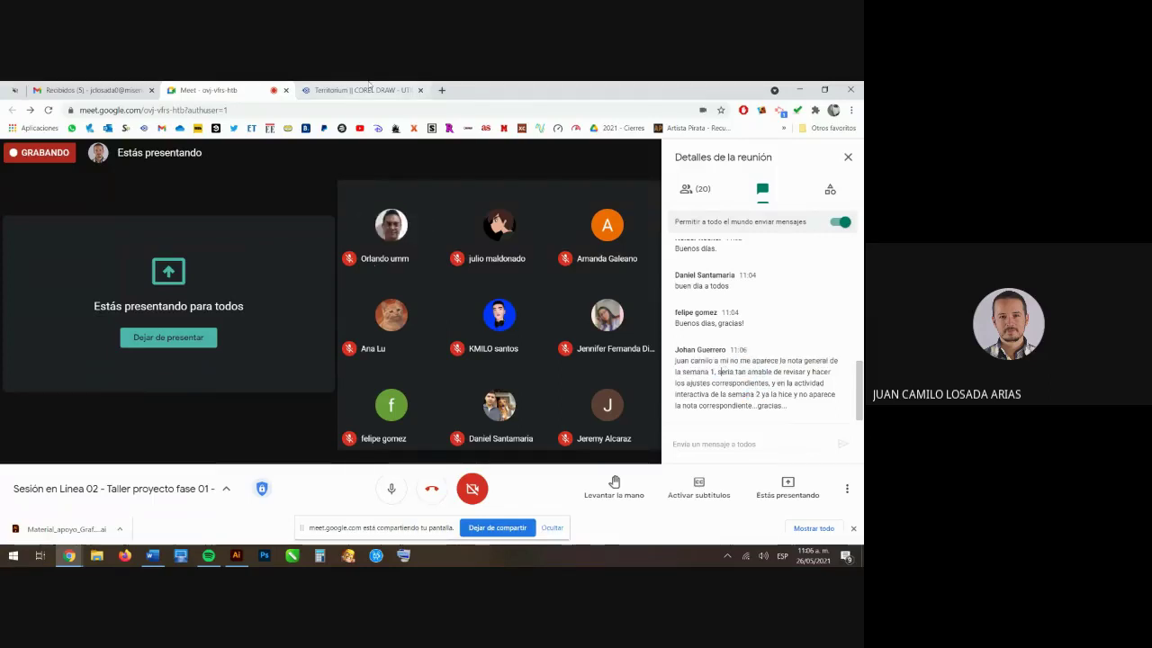
- Return to the CorelDRAW course announcements and highlight the subject "INSCRIPCIONES: Formación Titulada Virtual y a Distancia"
{"action": "left_click", "coordinate": [364, 90]}
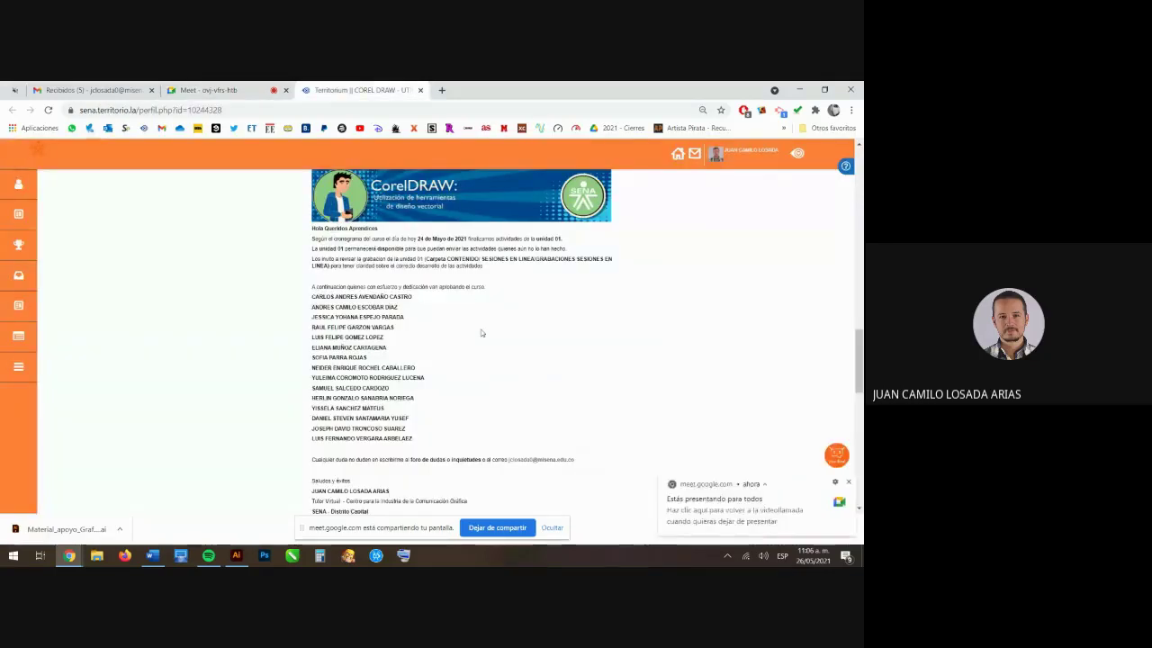
{"action": "scroll", "coordinate": [480, 333], "scroll_direction": "up", "scroll_amount": 5}
{"action": "scroll", "coordinate": [481, 333], "scroll_direction": "down", "scroll_amount": 3}
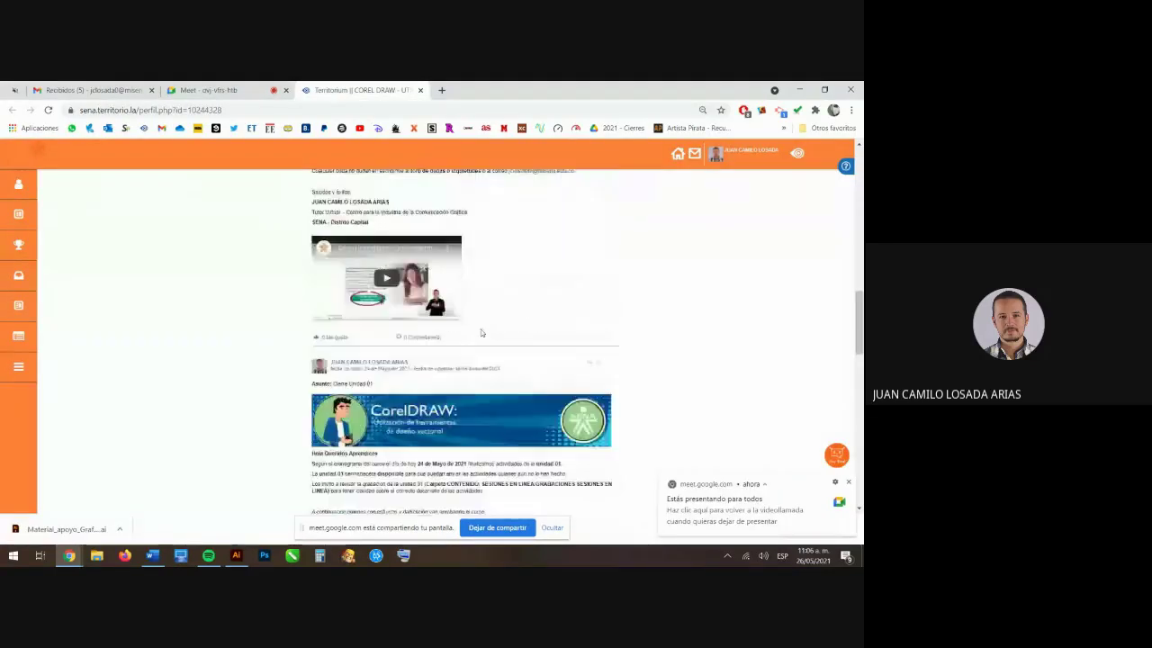
{"action": "scroll", "coordinate": [481, 333], "scroll_direction": "down", "scroll_amount": 5}
{"action": "scroll", "coordinate": [480, 333], "scroll_direction": "up", "scroll_amount": 3}
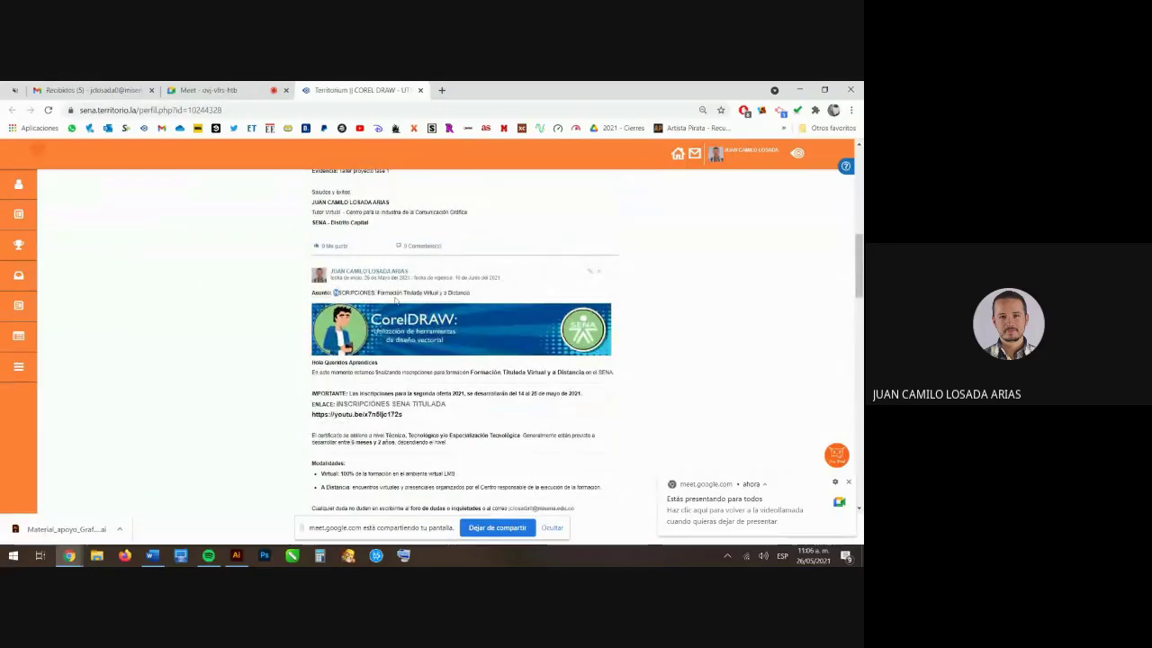
{"action": "left_click_drag", "start_coordinate": [334, 292], "coordinate": [476, 295]}
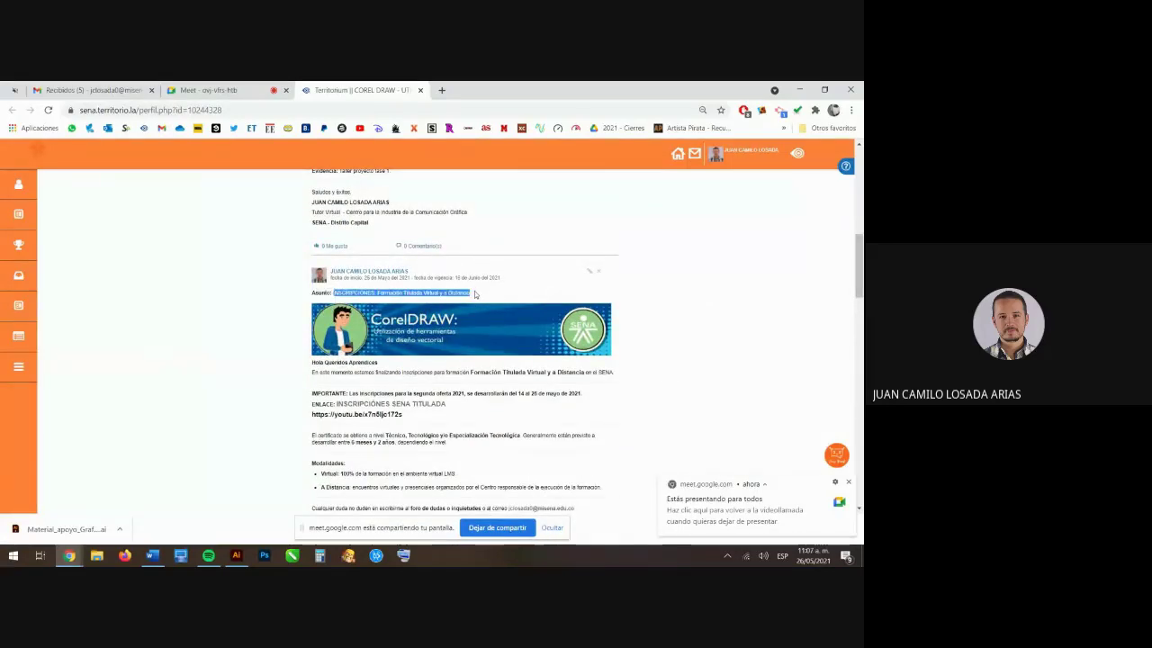
{"action": "left_click", "coordinate": [474, 295]}
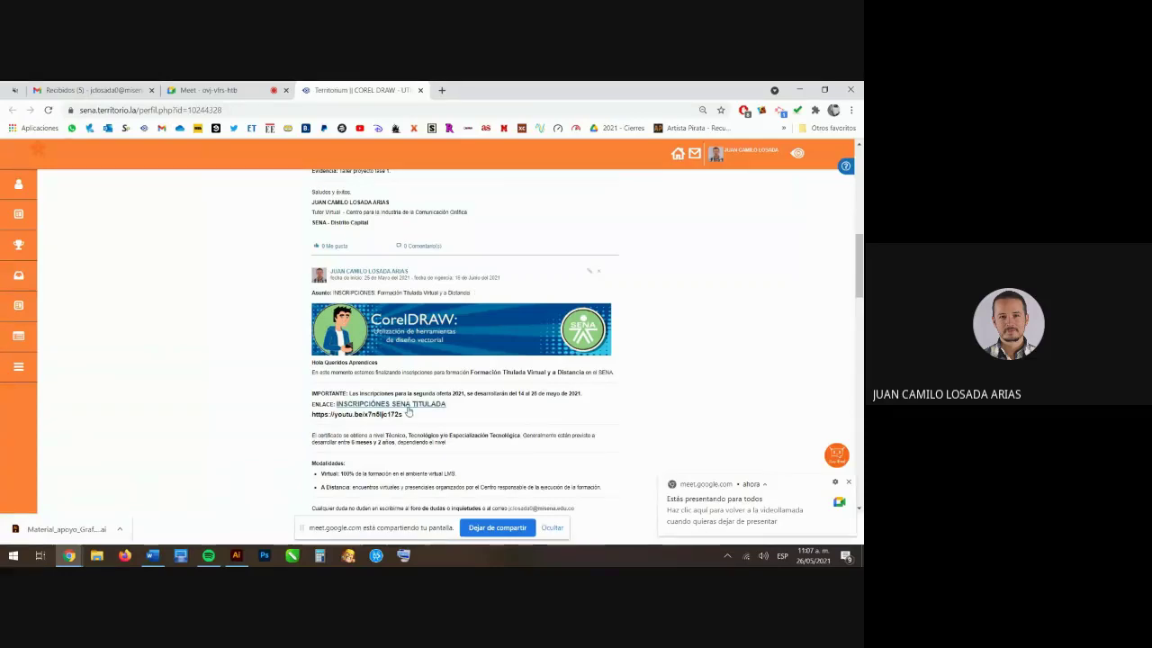
- Open the INSCRIPCIONES SENA TITULADA link and review the programs offered, highlighting the technologist heading
{"action": "scroll", "coordinate": [494, 381], "scroll_direction": "down", "scroll_amount": 2}
{"action": "scroll", "coordinate": [494, 381], "scroll_direction": "up", "scroll_amount": 1}
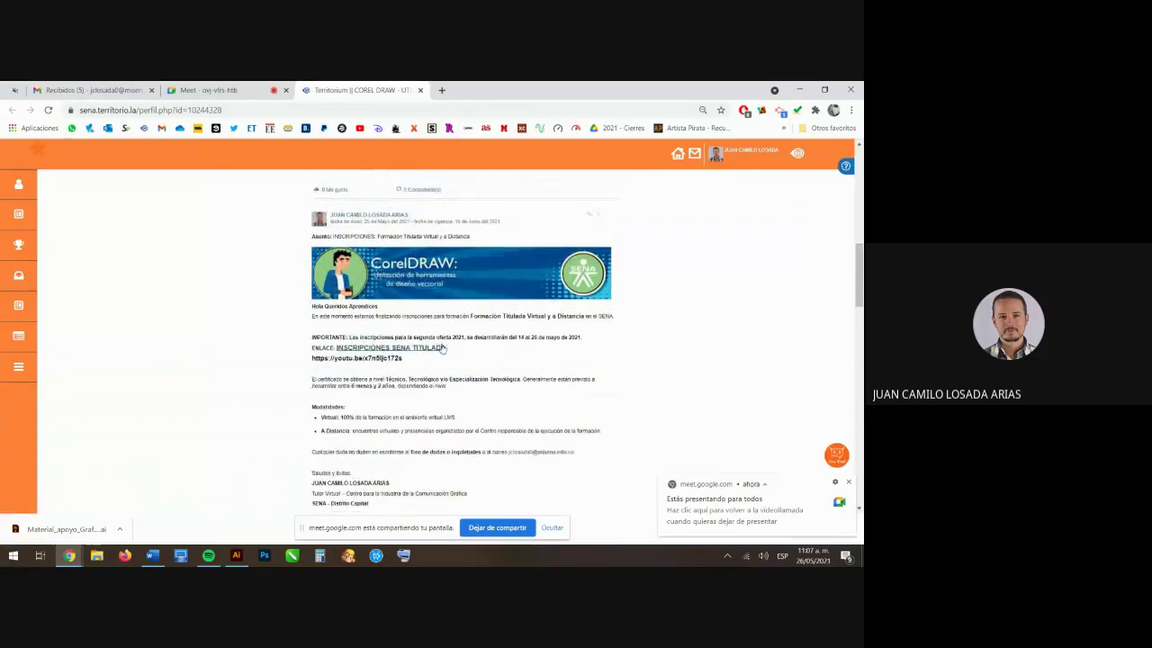
{"action": "left_click", "coordinate": [438, 350]}
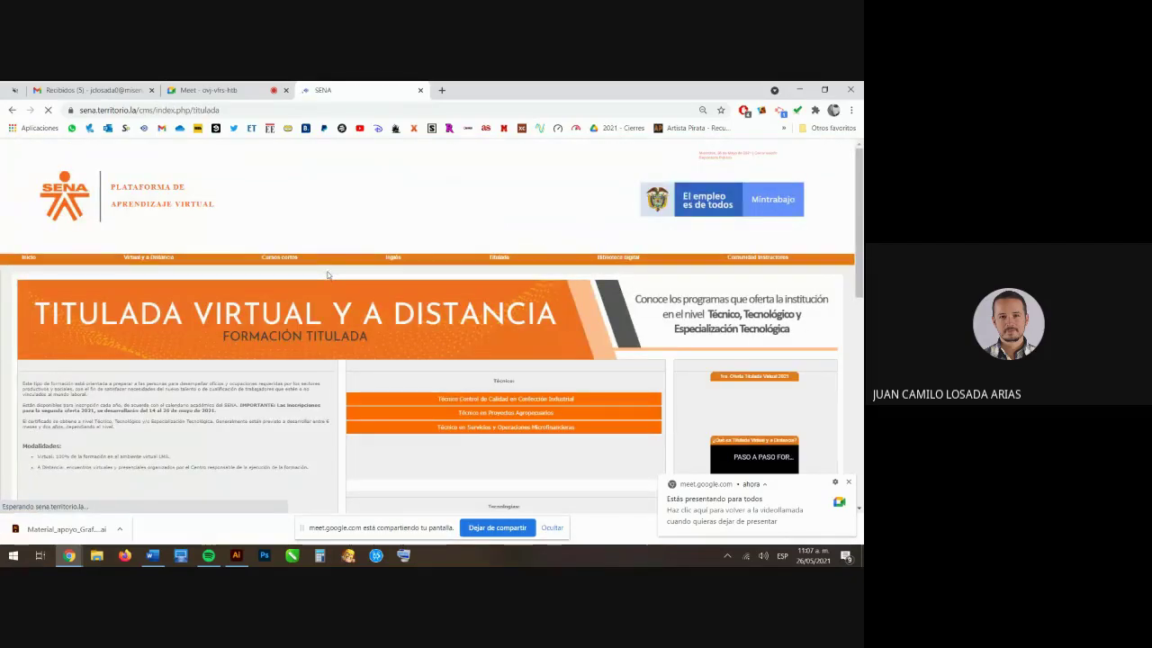
{"action": "scroll", "coordinate": [329, 275], "scroll_direction": "down", "scroll_amount": 2}
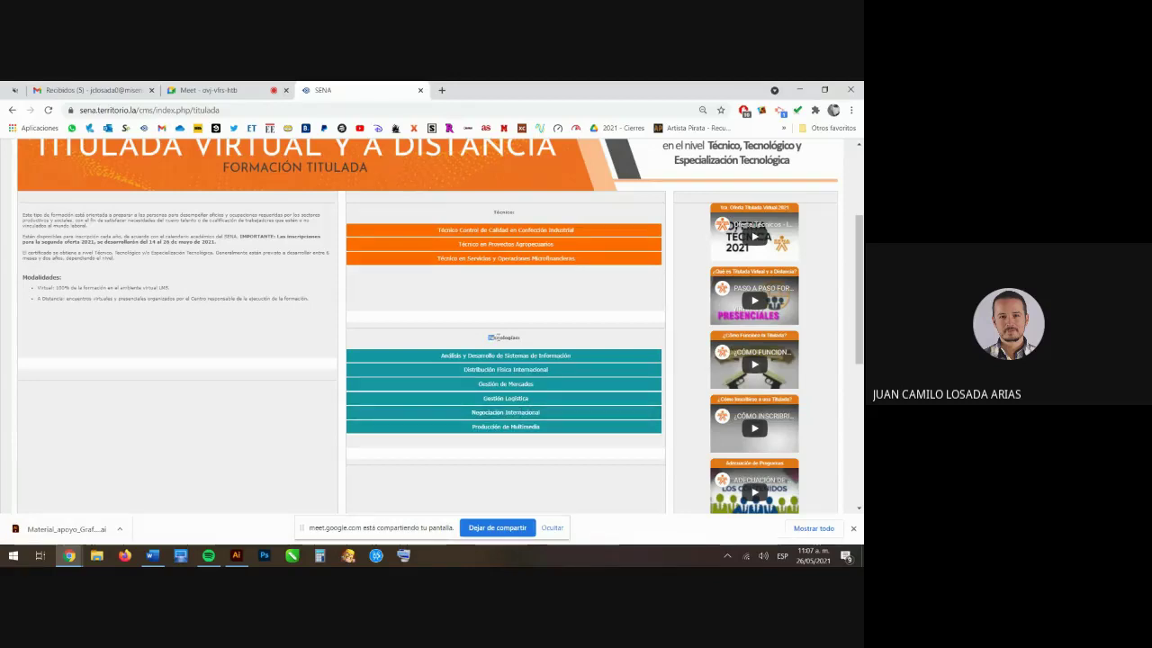
{"action": "double_click", "coordinate": [492, 336]}
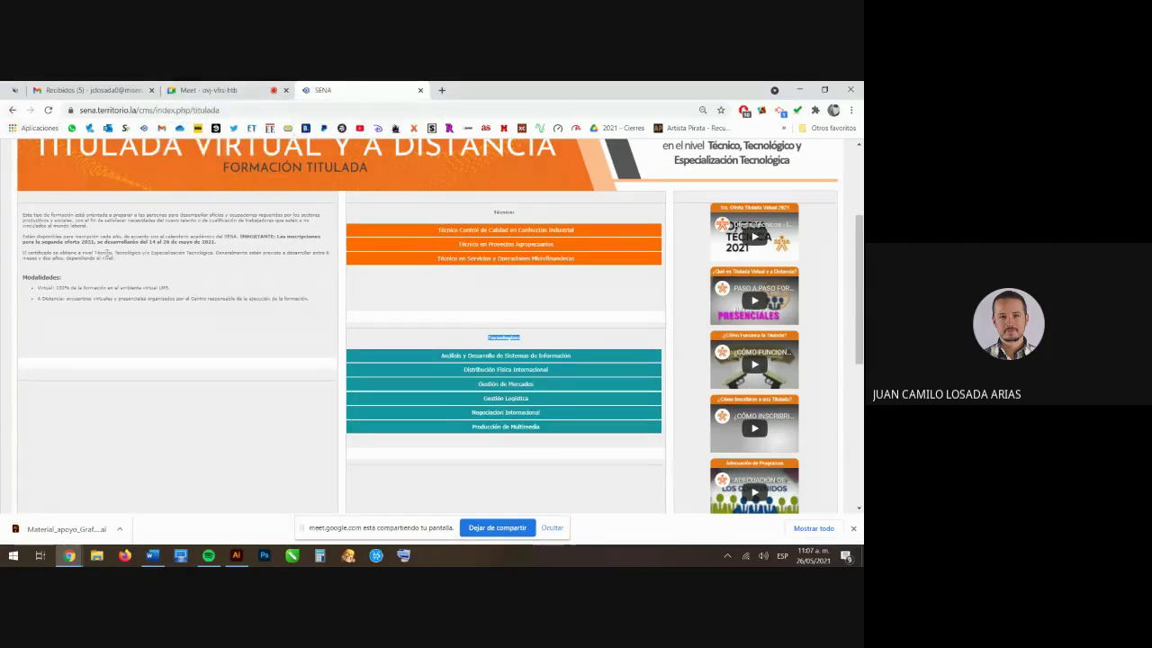
- Go back to the enrollment announcement and highlight the paragraph on certificate levels and program duration
{"action": "left_click", "coordinate": [12, 109]}
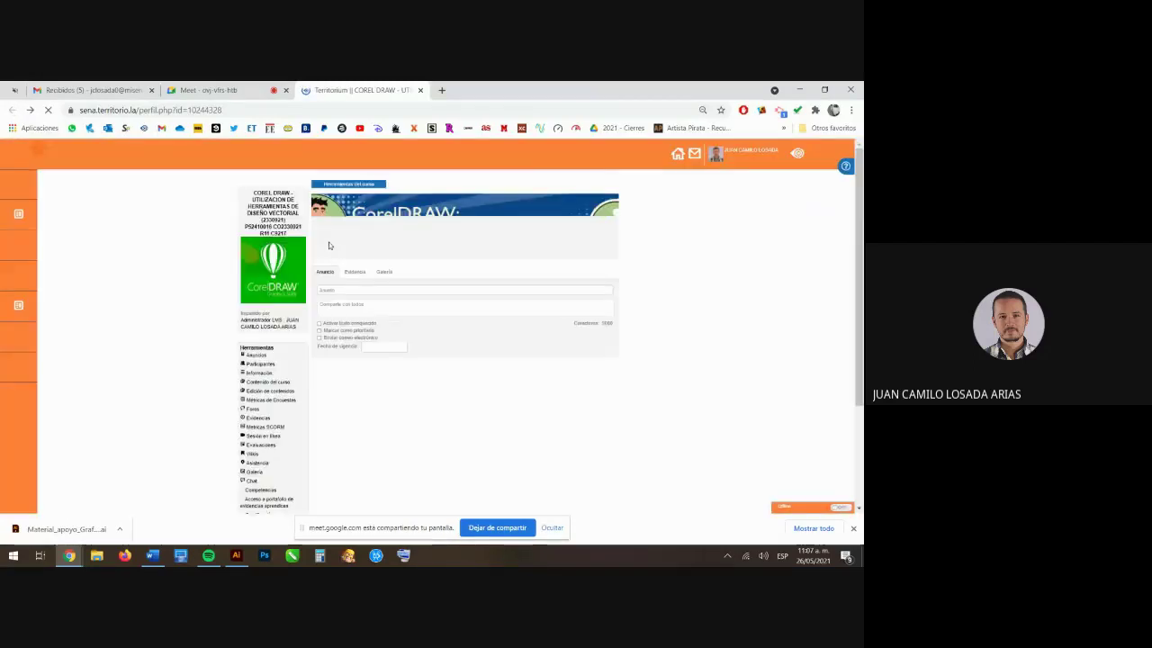
{"action": "scroll", "coordinate": [440, 377], "scroll_direction": "down", "scroll_amount": 10}
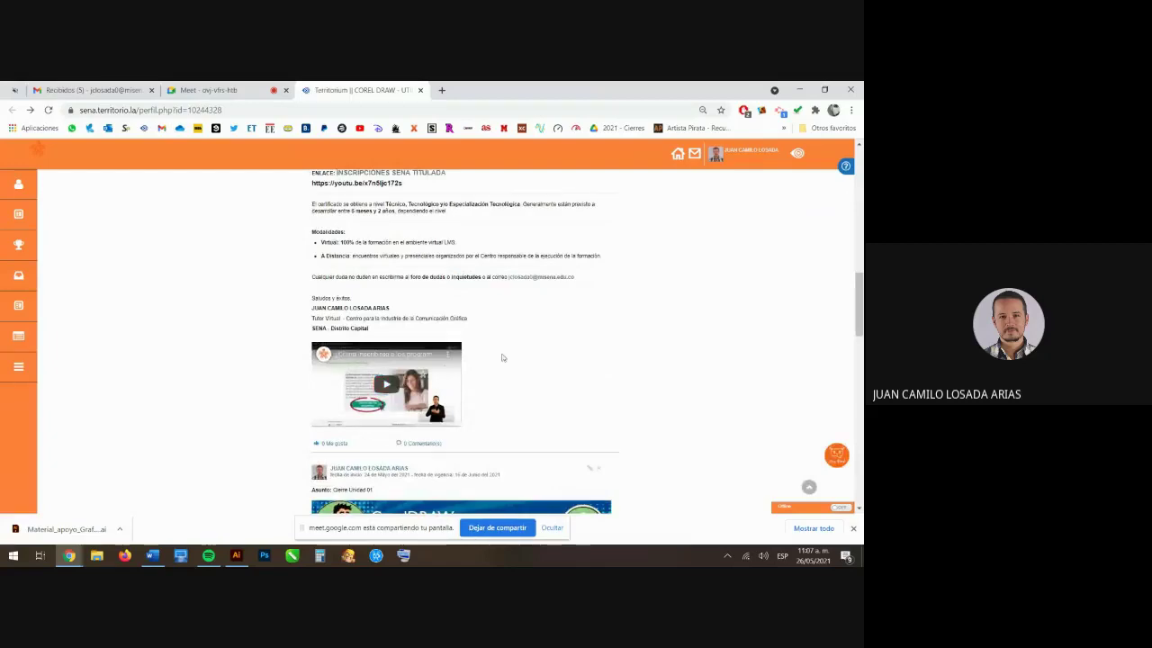
{"action": "scroll", "coordinate": [443, 331], "scroll_direction": "up", "scroll_amount": 3}
{"action": "triple_click", "coordinate": [443, 332]}
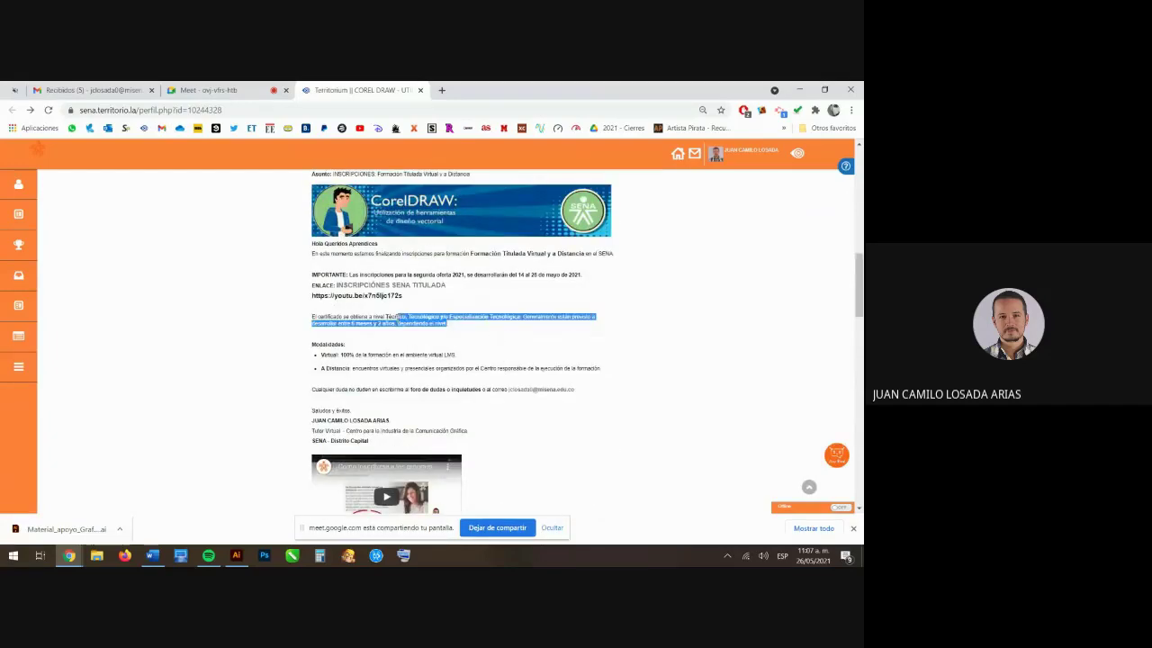
{"action": "left_click", "coordinate": [387, 313]}
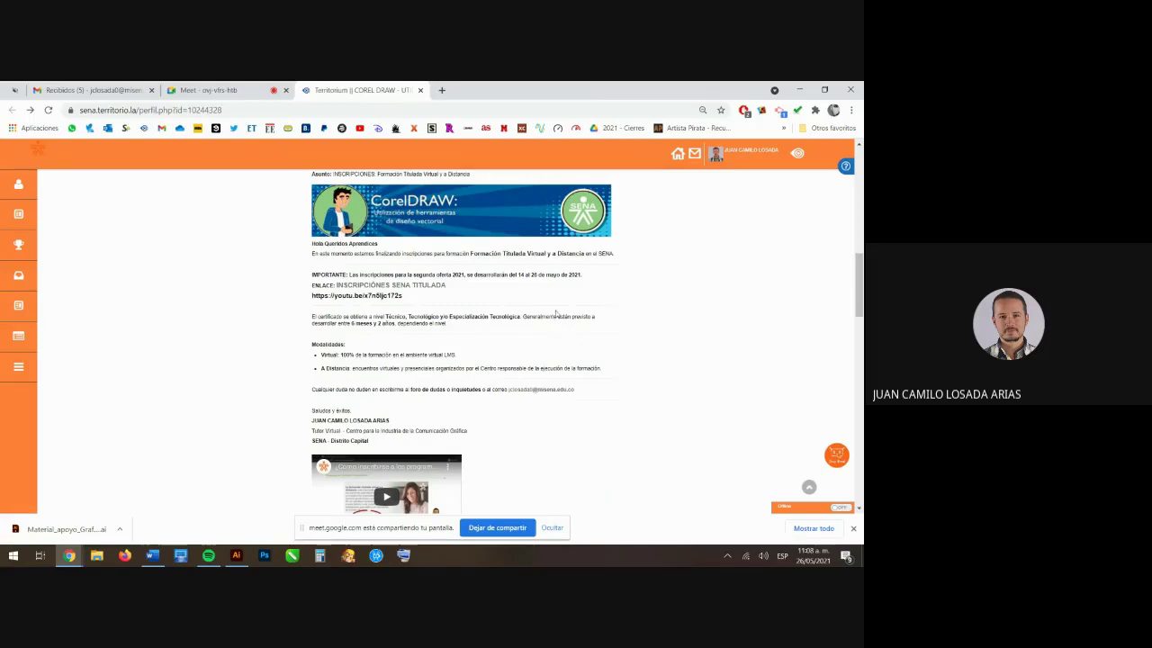
{"action": "left_click_drag", "start_coordinate": [311, 336], "coordinate": [311, 294]}
{"action": "left_click", "coordinate": [468, 326]}
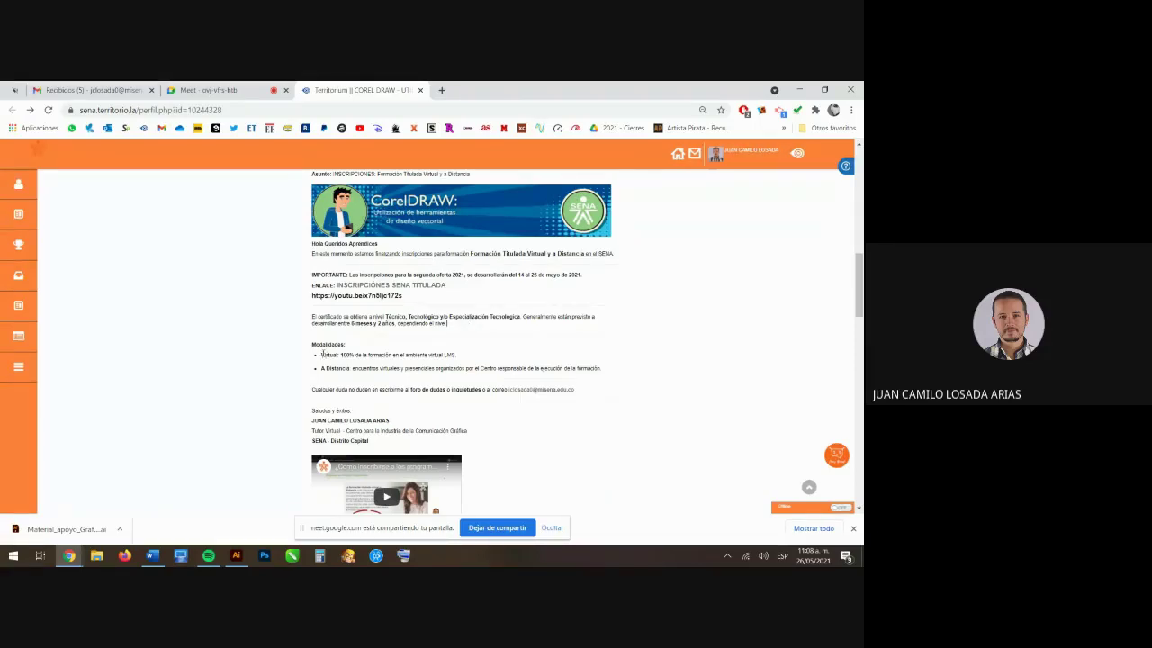
- Highlight the Virtual and A Distancia descriptions one after the other under Modalidades in the enrollment announcement
{"action": "left_click_drag", "start_coordinate": [322, 355], "coordinate": [456, 357]}
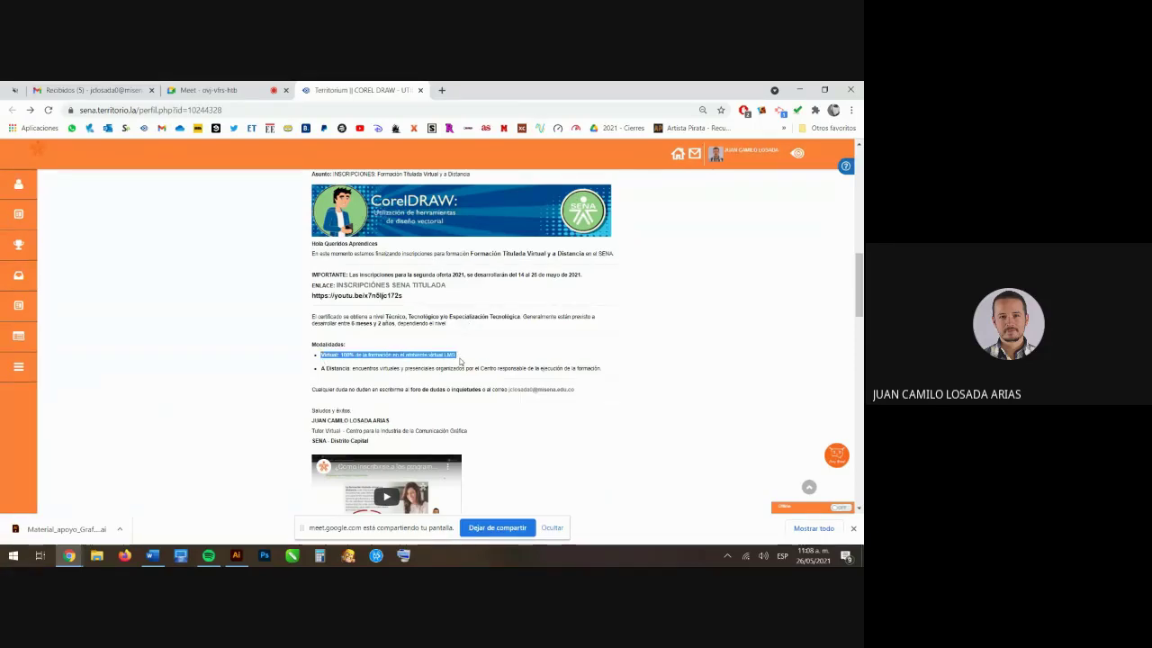
{"action": "left_click", "coordinate": [446, 377]}
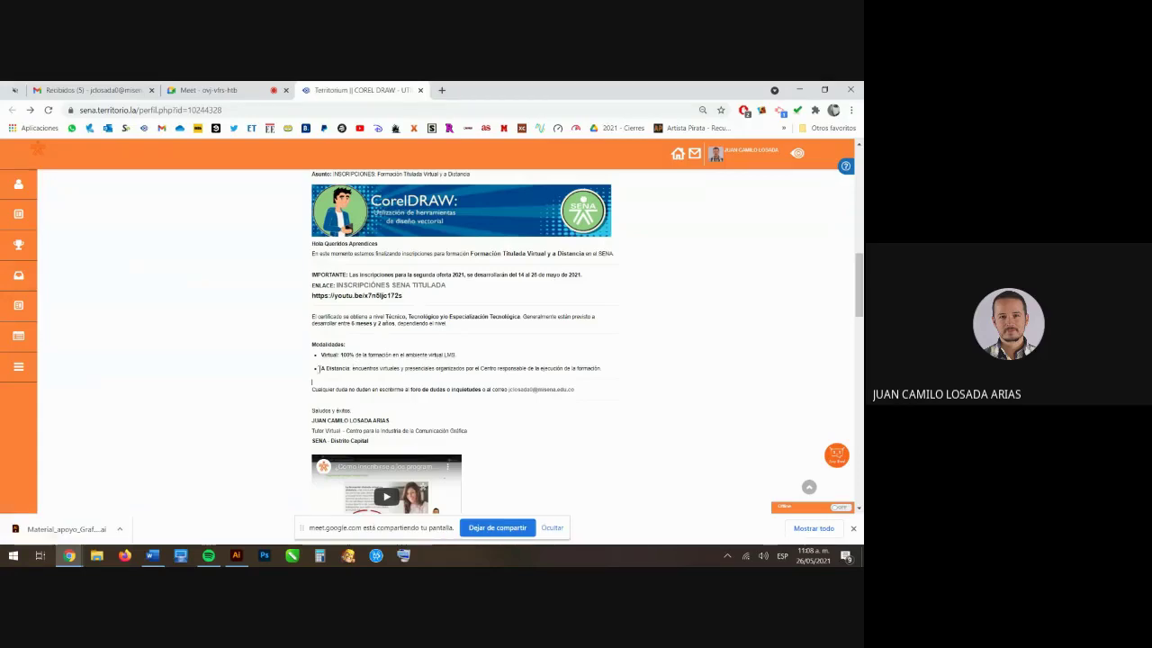
{"action": "left_click_drag", "start_coordinate": [320, 368], "coordinate": [612, 369]}
{"action": "left_click", "coordinate": [442, 368]}
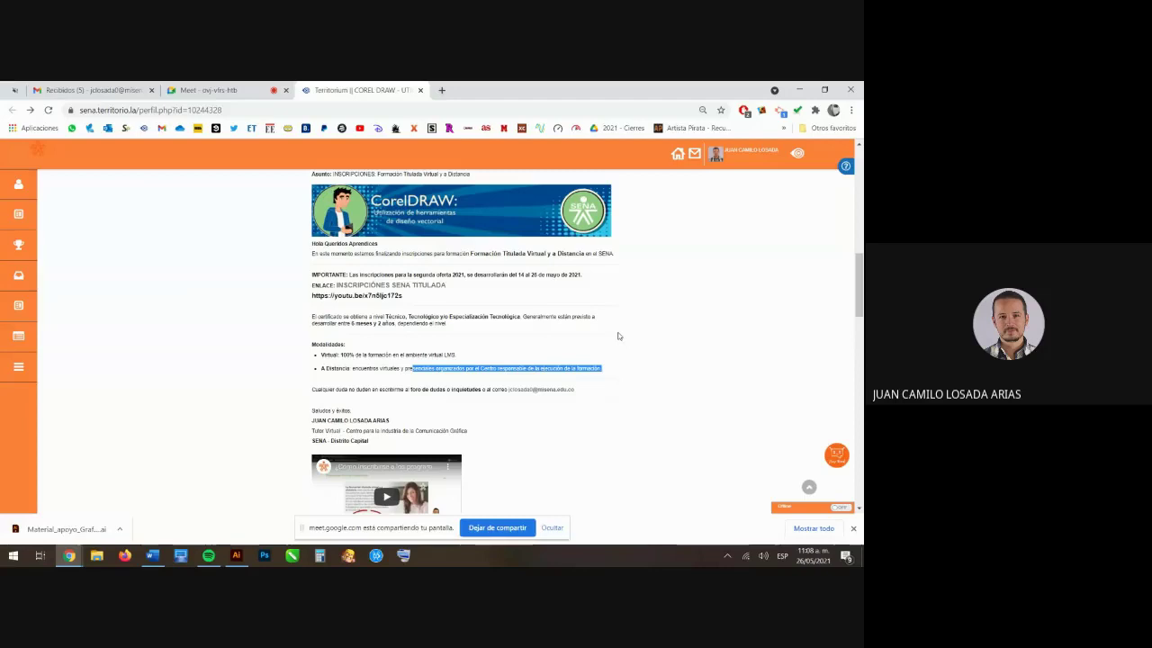
- Highlight the start and end dates in the Unidad 02 activities announcement and check them against the system calendar
{"action": "scroll", "coordinate": [618, 336], "scroll_direction": "up", "scroll_amount": 6}
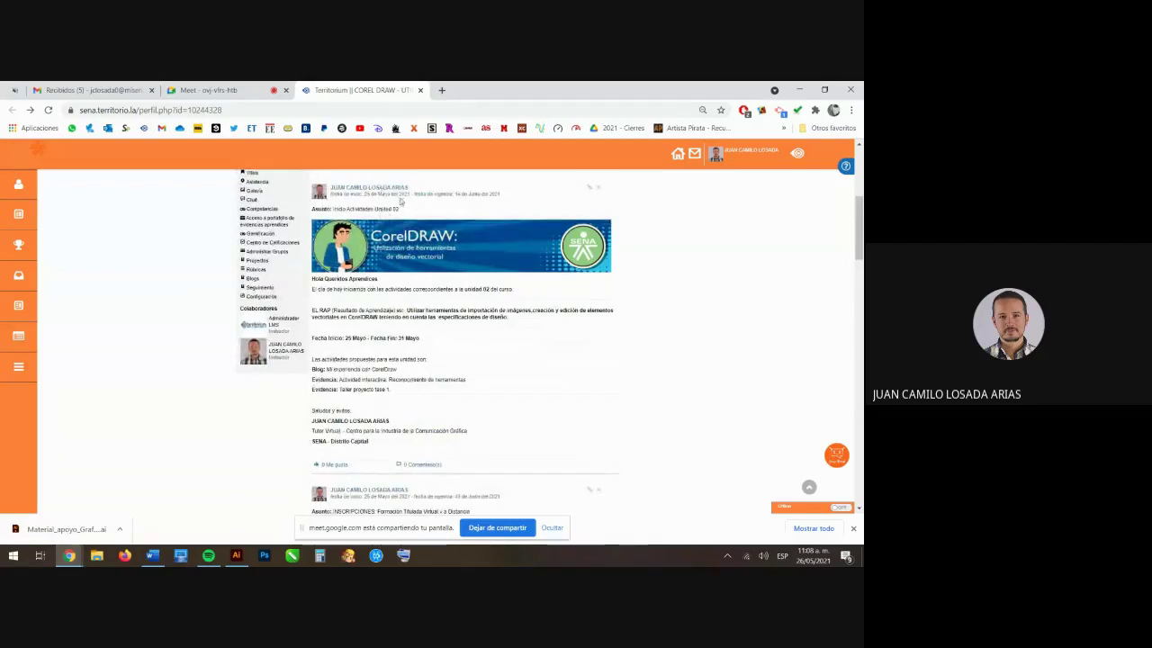
{"action": "left_click_drag", "start_coordinate": [399, 209], "coordinate": [375, 209]}
{"action": "left_click_drag", "start_coordinate": [346, 337], "coordinate": [366, 339]}
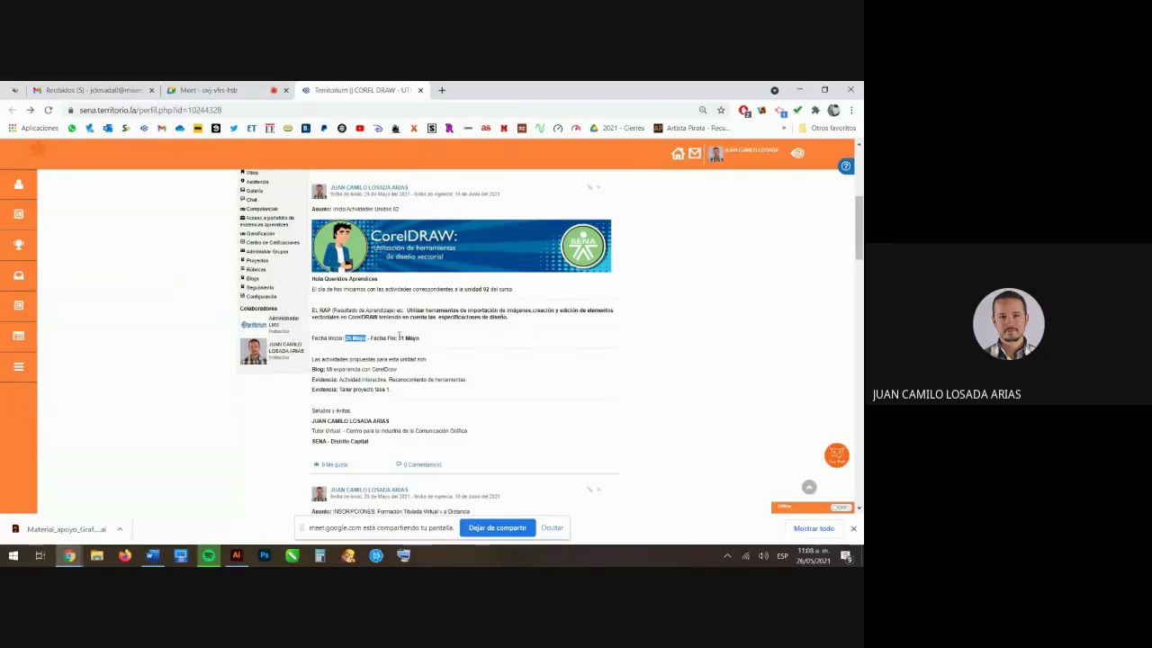
{"action": "left_click_drag", "start_coordinate": [398, 337], "coordinate": [421, 341]}
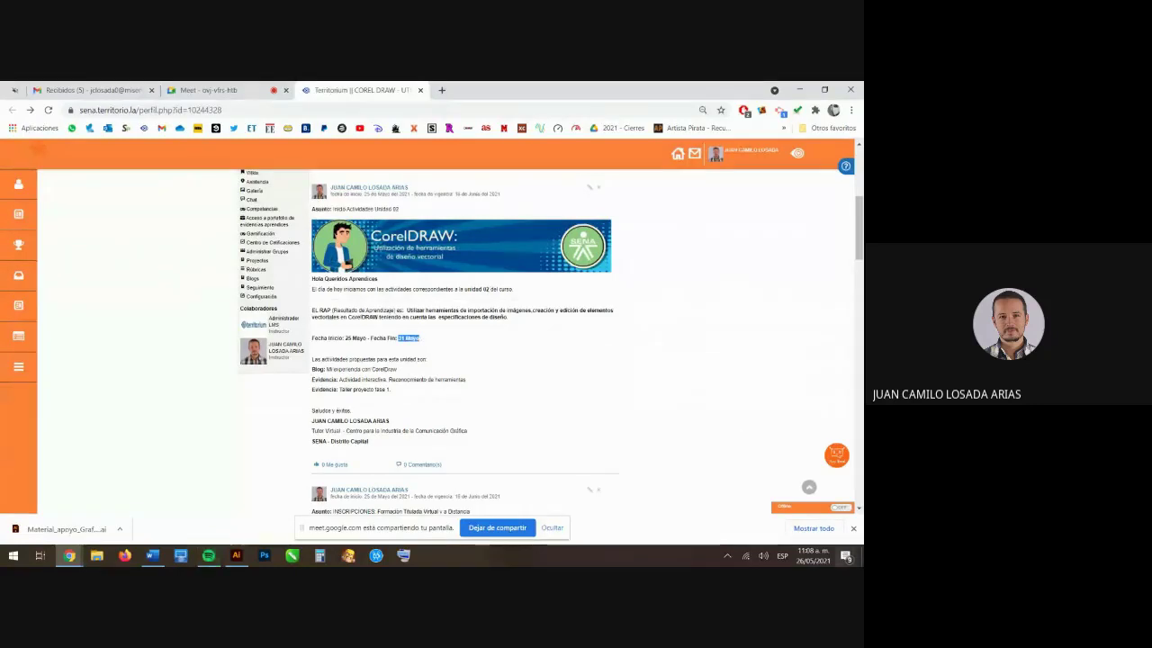
{"action": "left_click", "coordinate": [812, 554]}
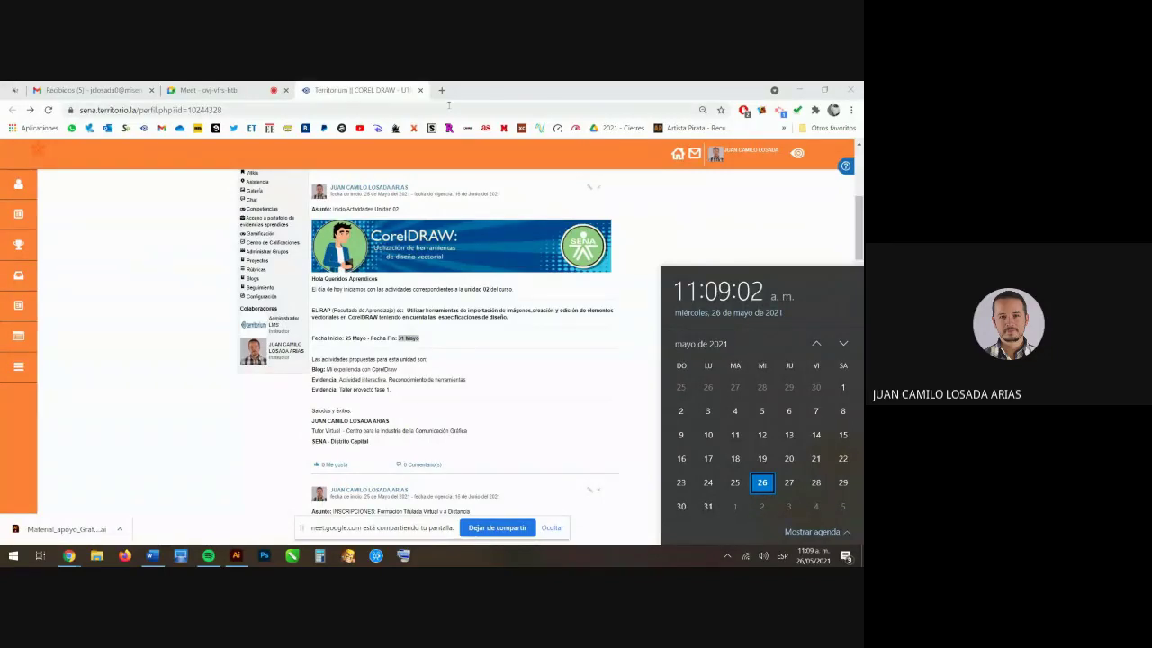
- Check the meeting chat and highlight the learner's question about needing the ICFES test to enroll in the course
{"action": "left_click", "coordinate": [207, 90]}
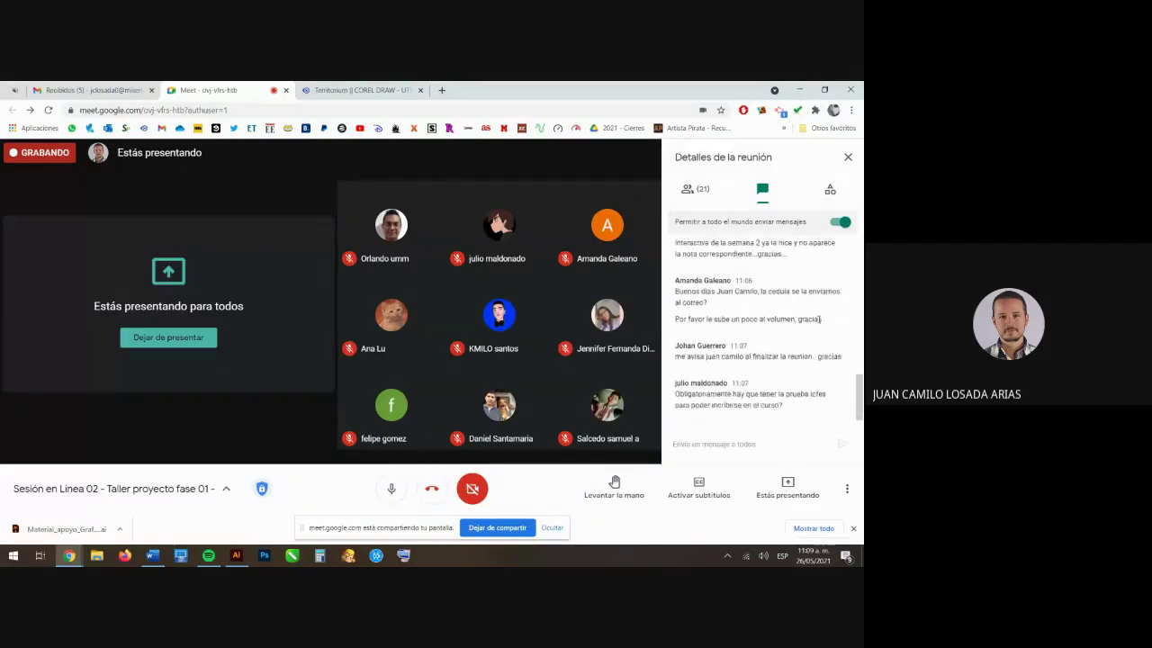
{"action": "scroll", "coordinate": [765, 360], "scroll_direction": "up", "scroll_amount": 3}
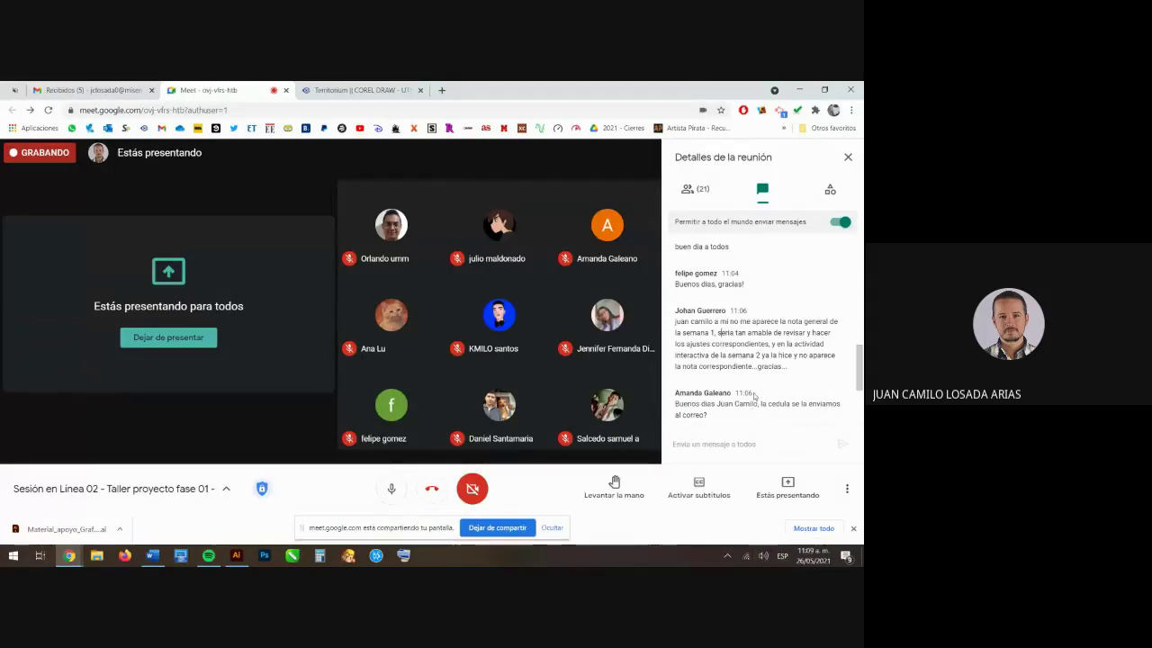
{"action": "scroll", "coordinate": [755, 396], "scroll_direction": "down", "scroll_amount": 3}
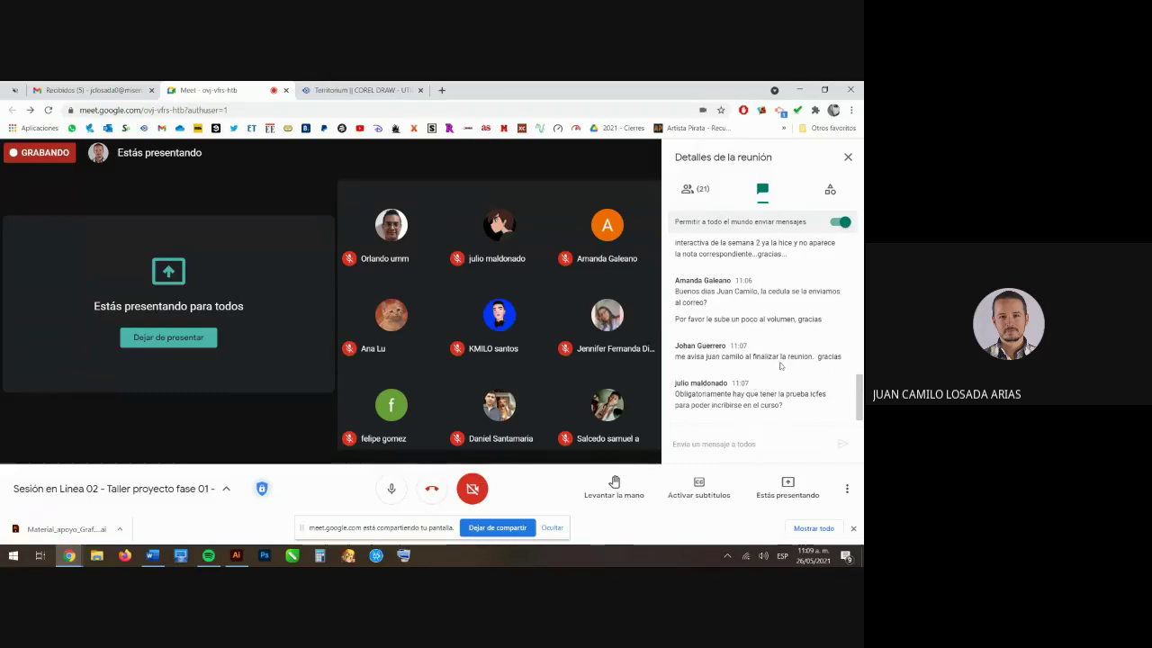
{"action": "left_click_drag", "start_coordinate": [813, 357], "coordinate": [826, 354]}
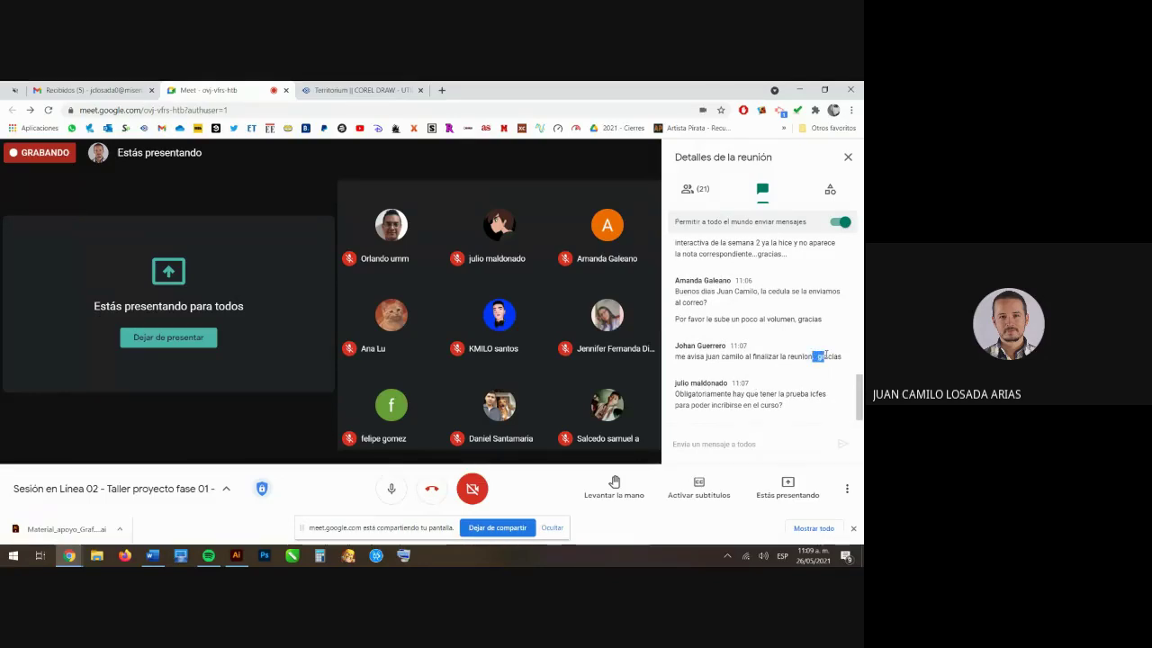
{"action": "left_click_drag", "start_coordinate": [829, 396], "coordinate": [669, 382]}
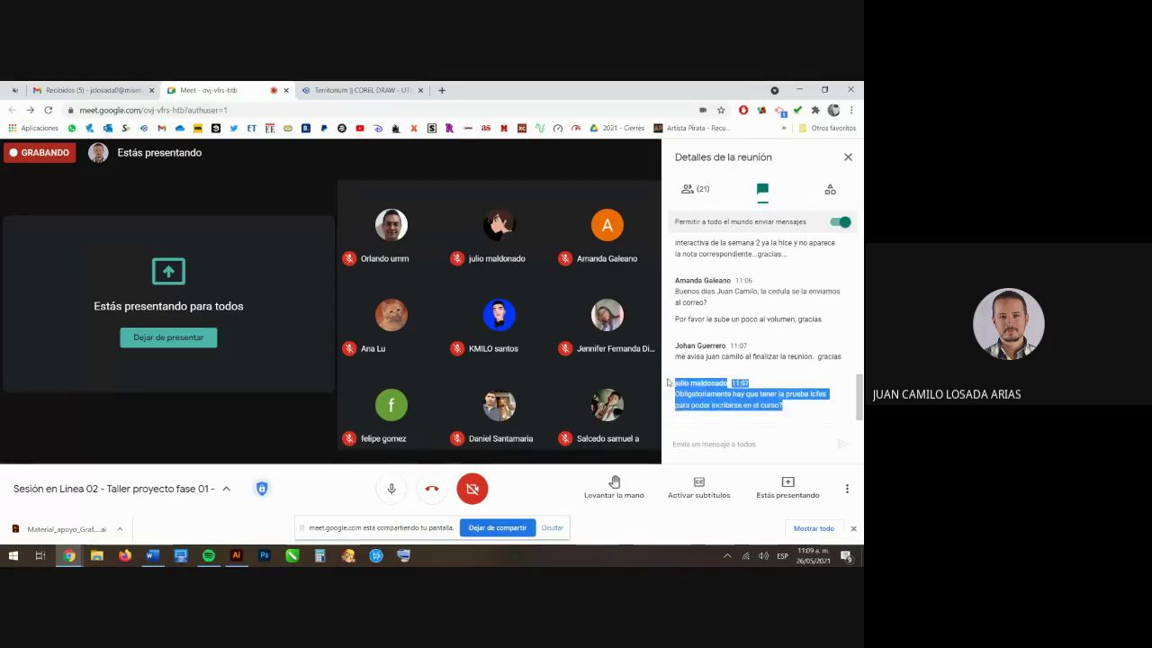
{"action": "left_click", "coordinate": [798, 411]}
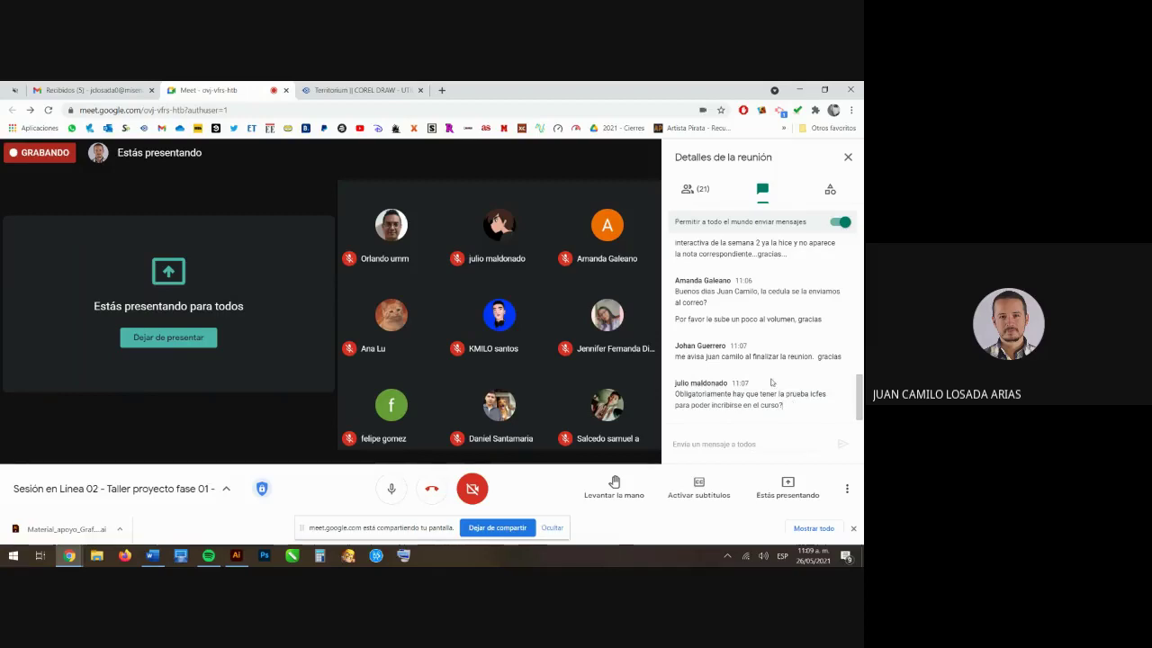
- Return to the Unidad 02 announcement and highlight the proposed activities together, then the blog, interactive activity and Taller proyecto fase 1 lines individually
{"action": "left_click", "coordinate": [355, 90]}
{"action": "left_click", "coordinate": [454, 353]}
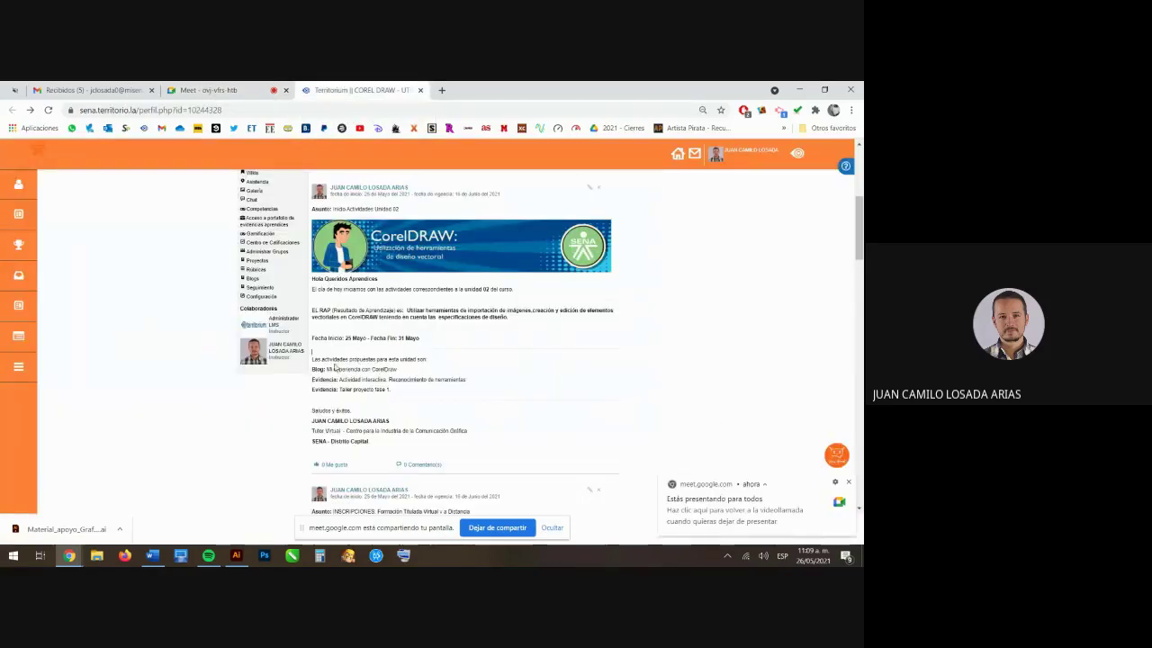
{"action": "left_click_drag", "start_coordinate": [311, 365], "coordinate": [403, 389]}
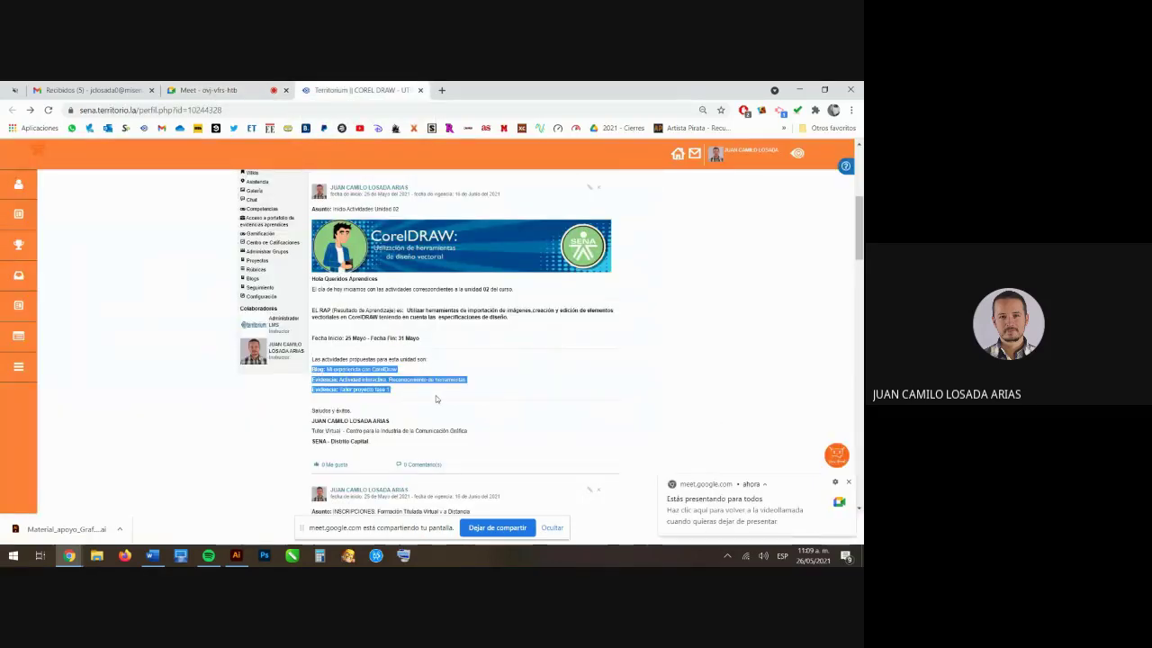
{"action": "left_click", "coordinate": [364, 378]}
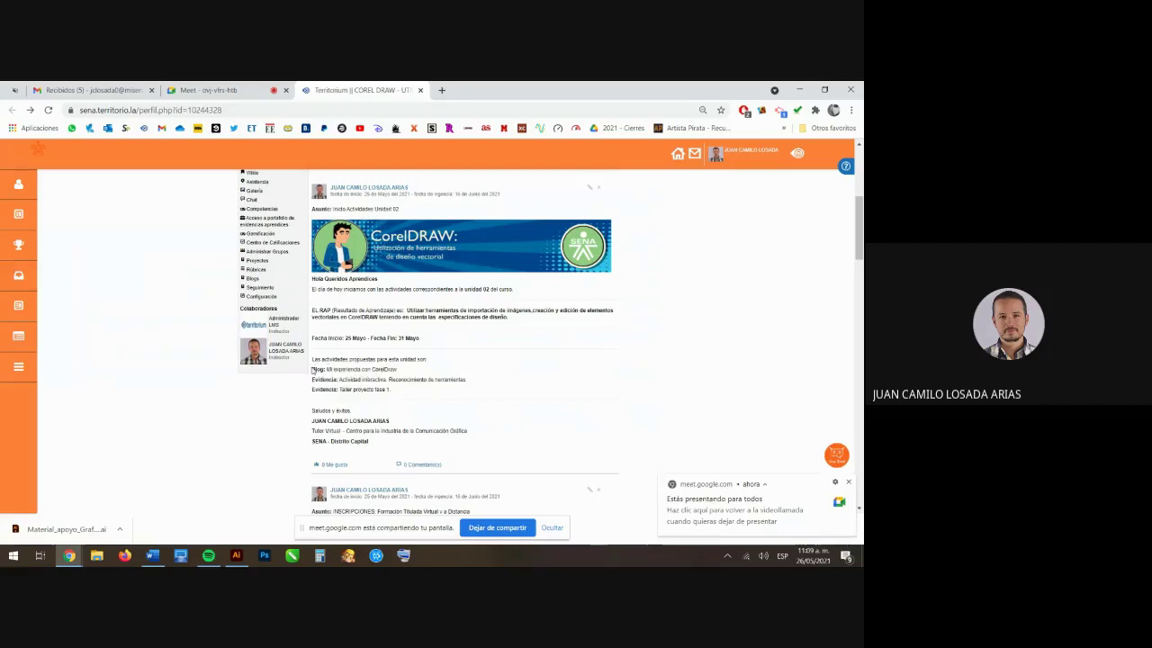
{"action": "left_click_drag", "start_coordinate": [312, 369], "coordinate": [405, 375]}
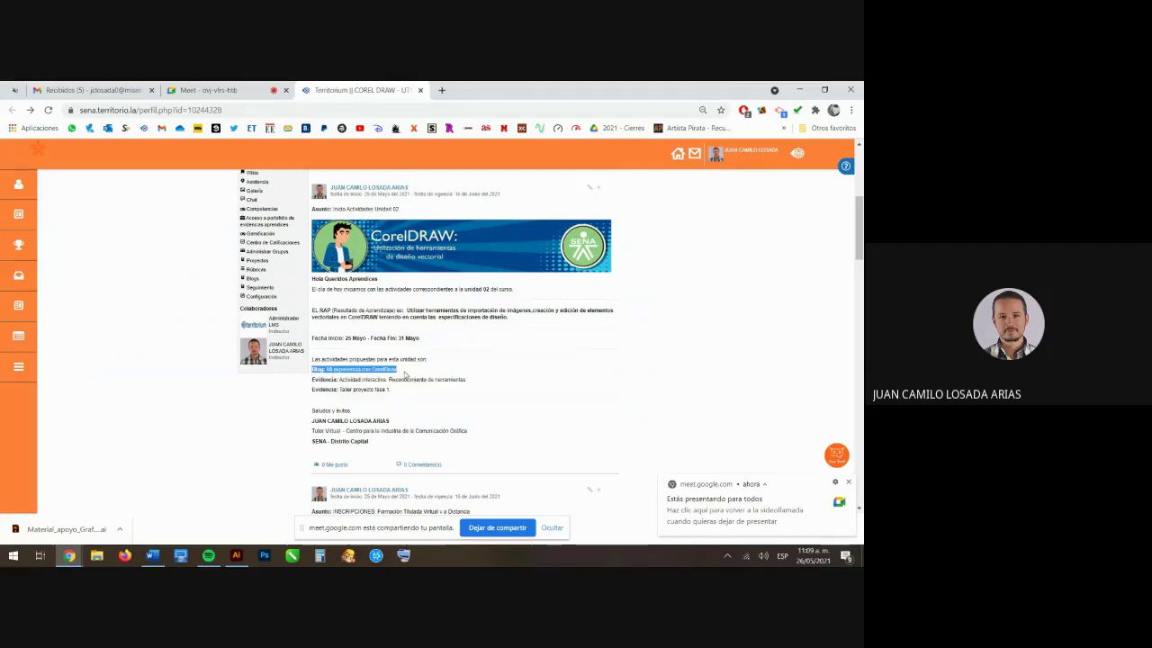
{"action": "left_click_drag", "start_coordinate": [312, 379], "coordinate": [470, 381]}
{"action": "left_click", "coordinate": [381, 387]}
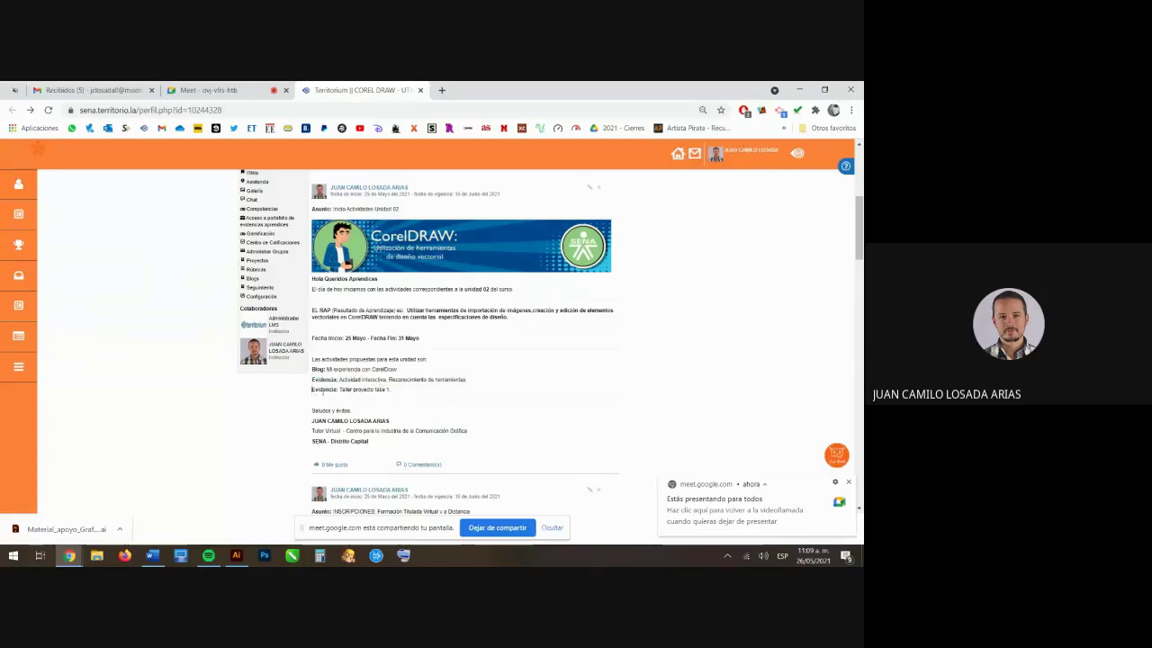
{"action": "left_click_drag", "start_coordinate": [312, 394], "coordinate": [390, 391]}
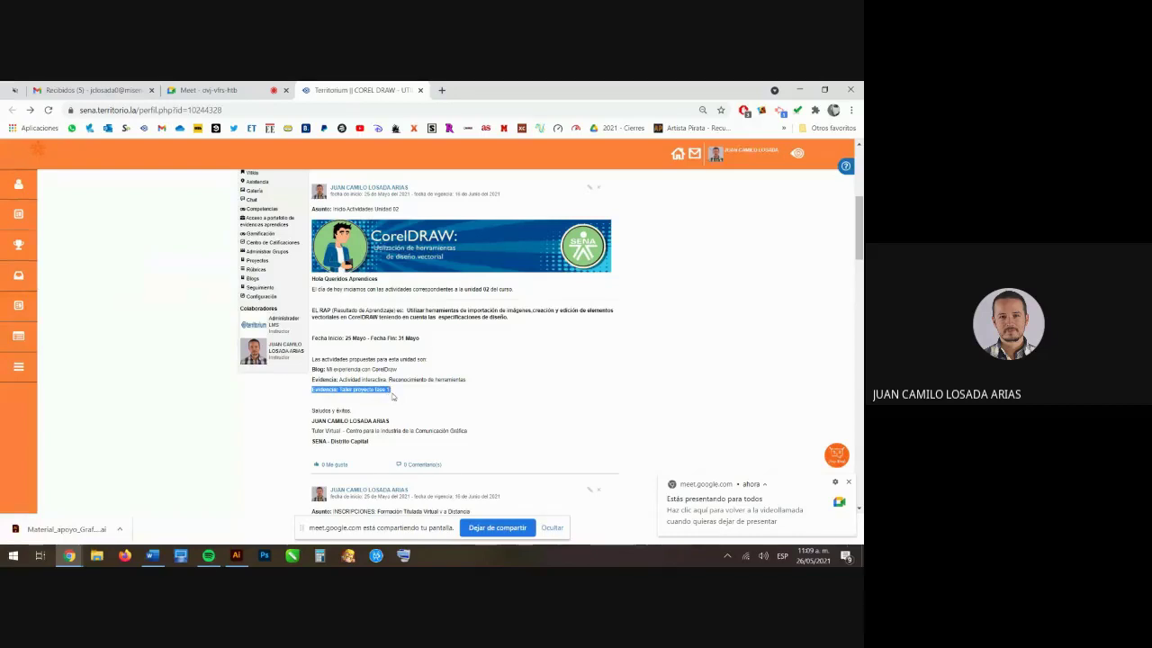
{"action": "left_click", "coordinate": [392, 394]}
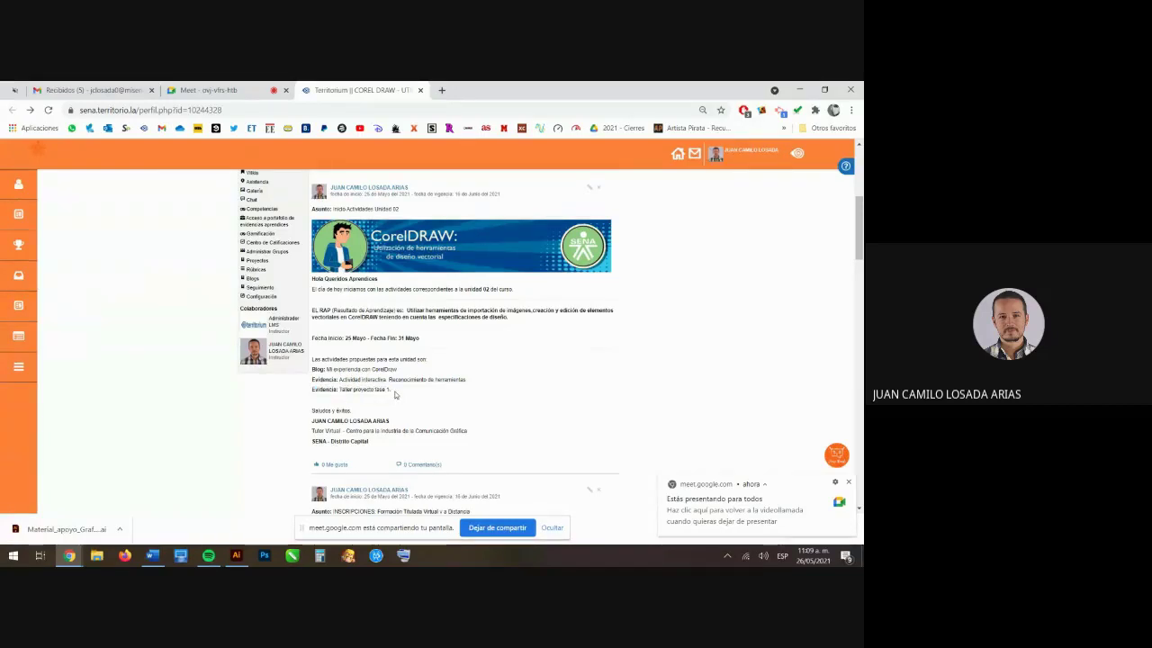
- Open the course content and show the Grabaciones Conferencias Web folder under PROYECTO > Sesiones en Línea, then collapse that folder
{"action": "scroll", "coordinate": [395, 394], "scroll_direction": "up", "scroll_amount": 1}
{"action": "scroll", "coordinate": [394, 394], "scroll_direction": "up", "scroll_amount": 3}
{"action": "left_click", "coordinate": [273, 385]}
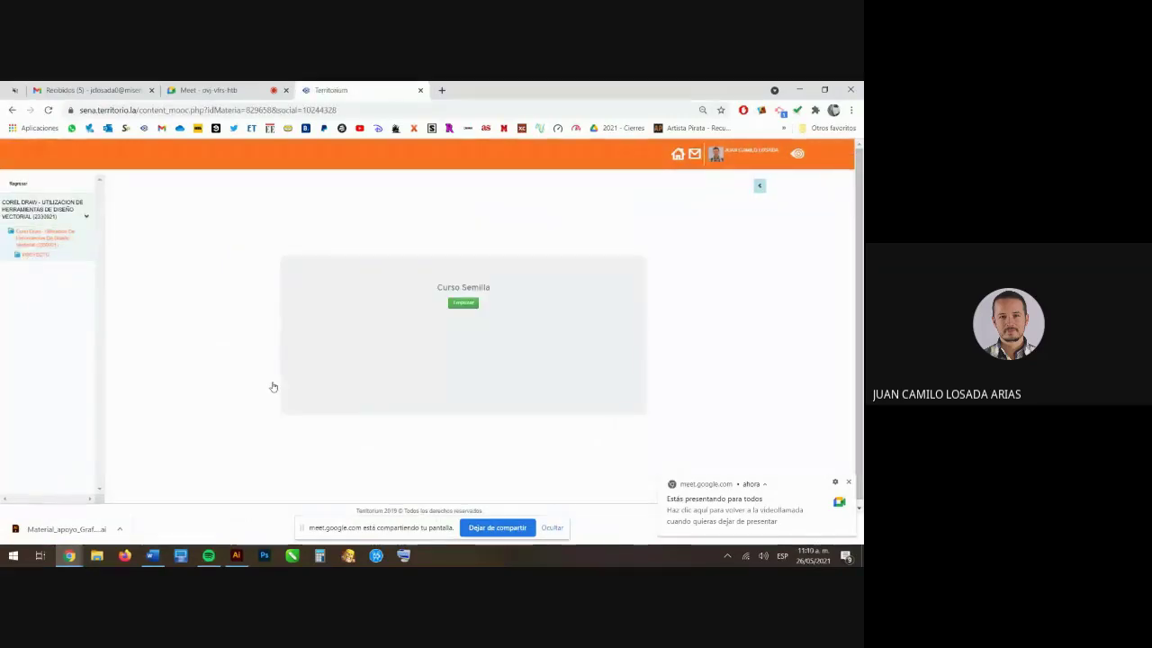
{"action": "left_click", "coordinate": [34, 256]}
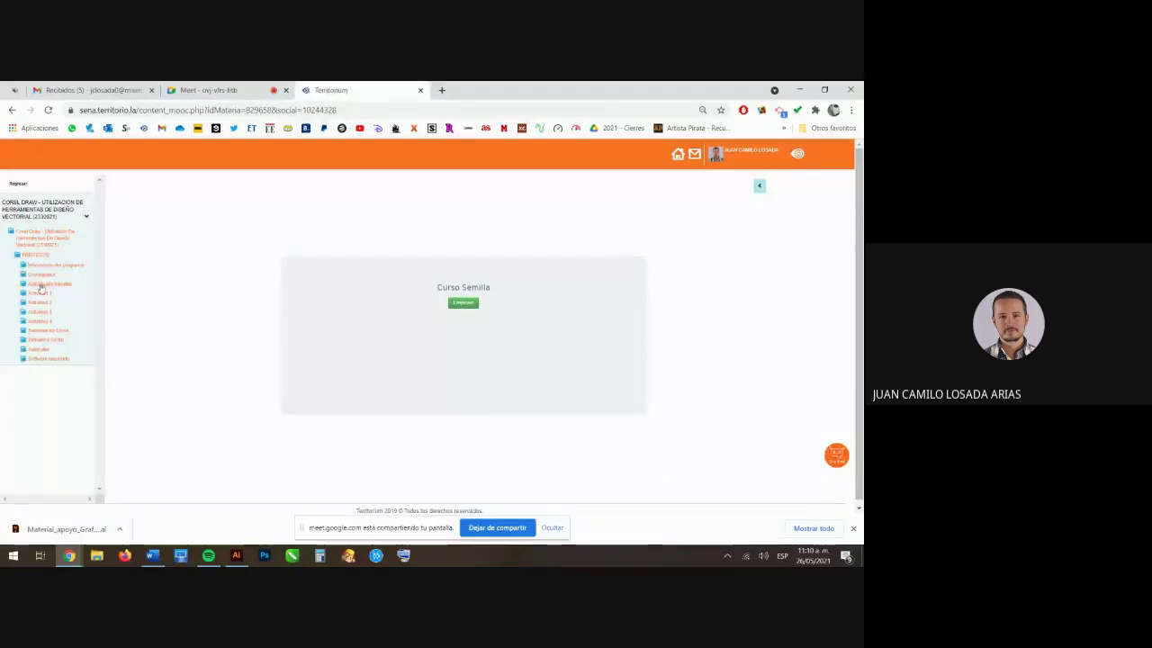
{"action": "left_click", "coordinate": [39, 332]}
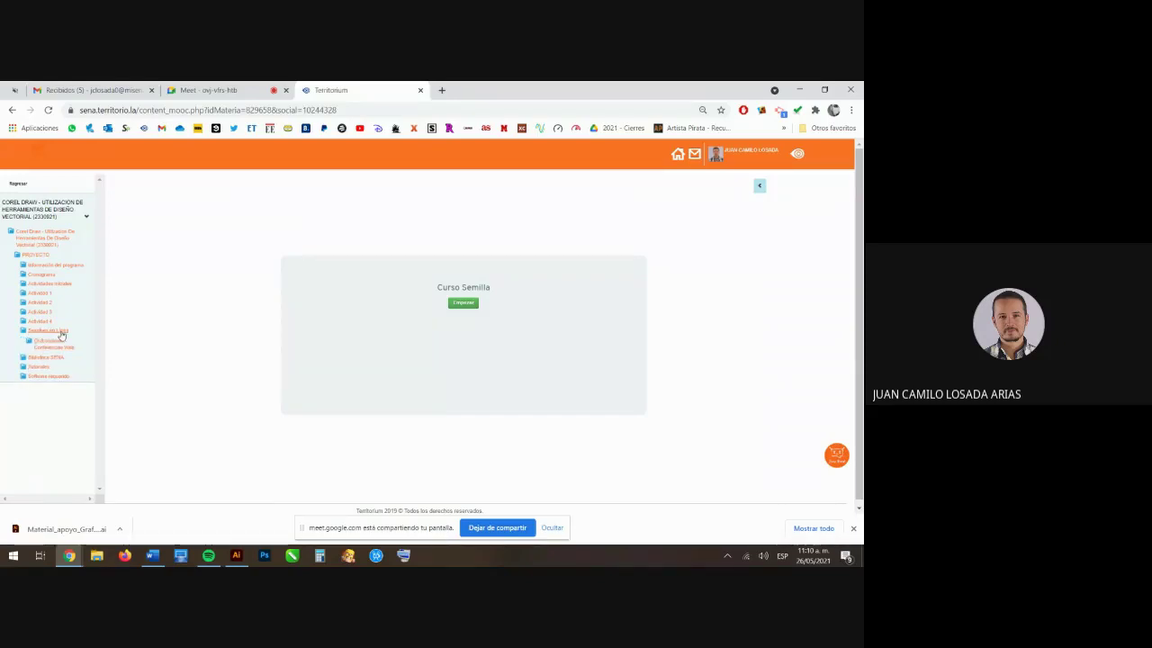
{"action": "left_click", "coordinate": [52, 349]}
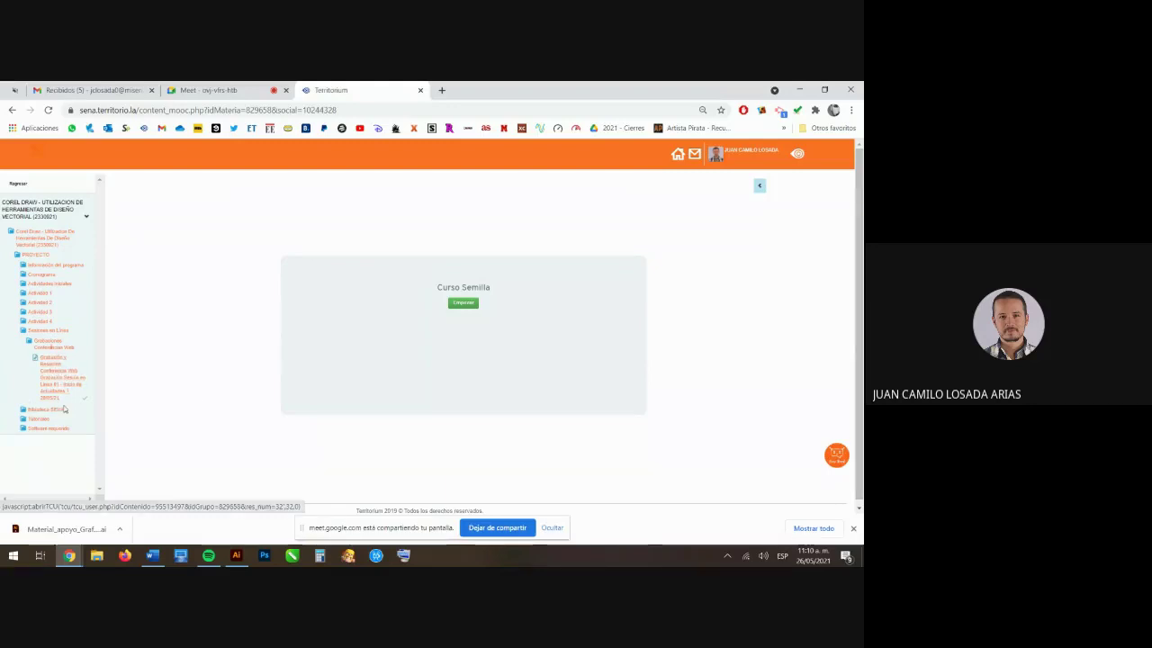
{"action": "left_click", "coordinate": [52, 342]}
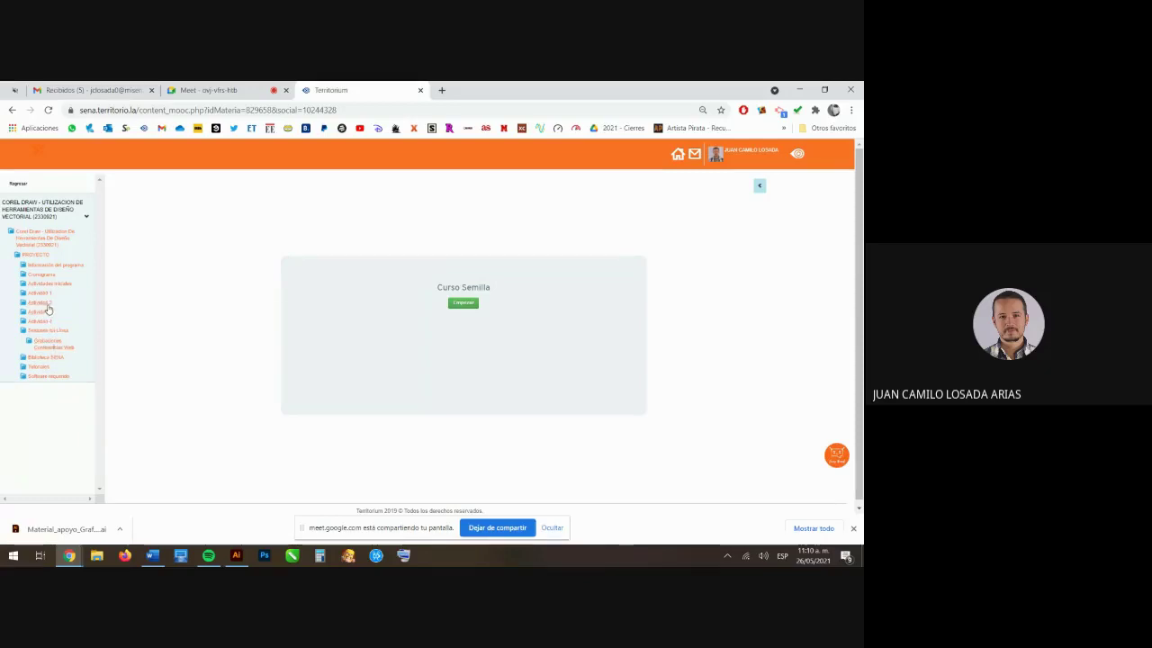
- Open Material de formación 2 under Actividad 2 and load its PDF version
{"action": "left_click", "coordinate": [44, 305]}
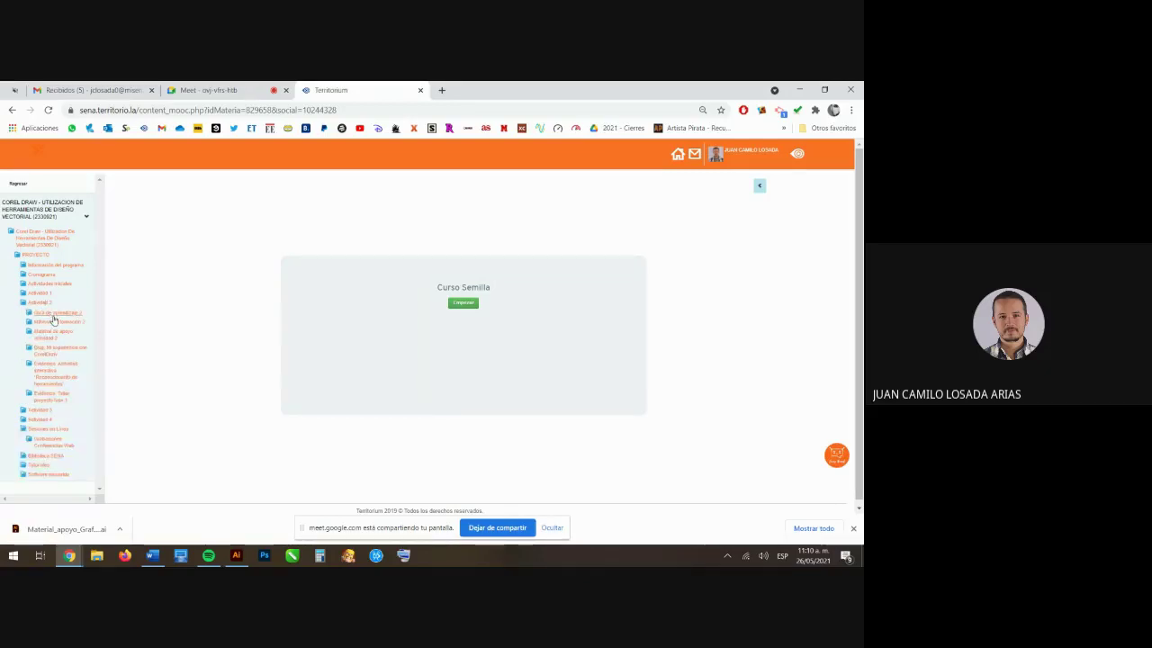
{"action": "left_click", "coordinate": [43, 432]}
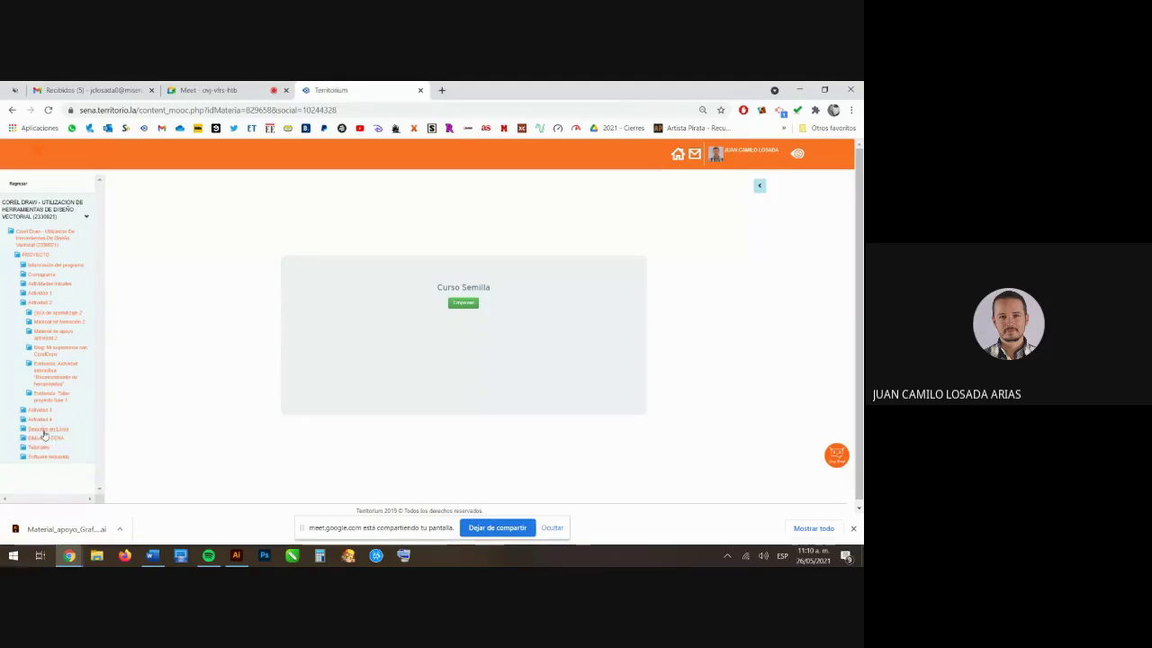
{"action": "left_click", "coordinate": [69, 323]}
{"action": "left_click", "coordinate": [72, 332]}
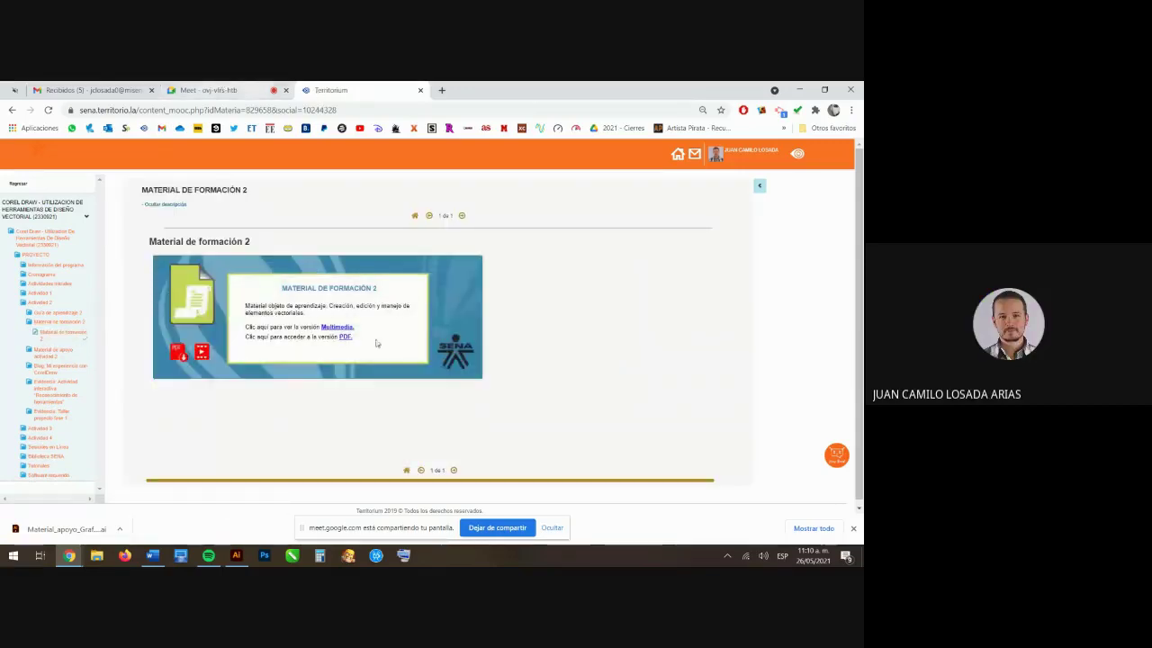
{"action": "left_click", "coordinate": [336, 327]}
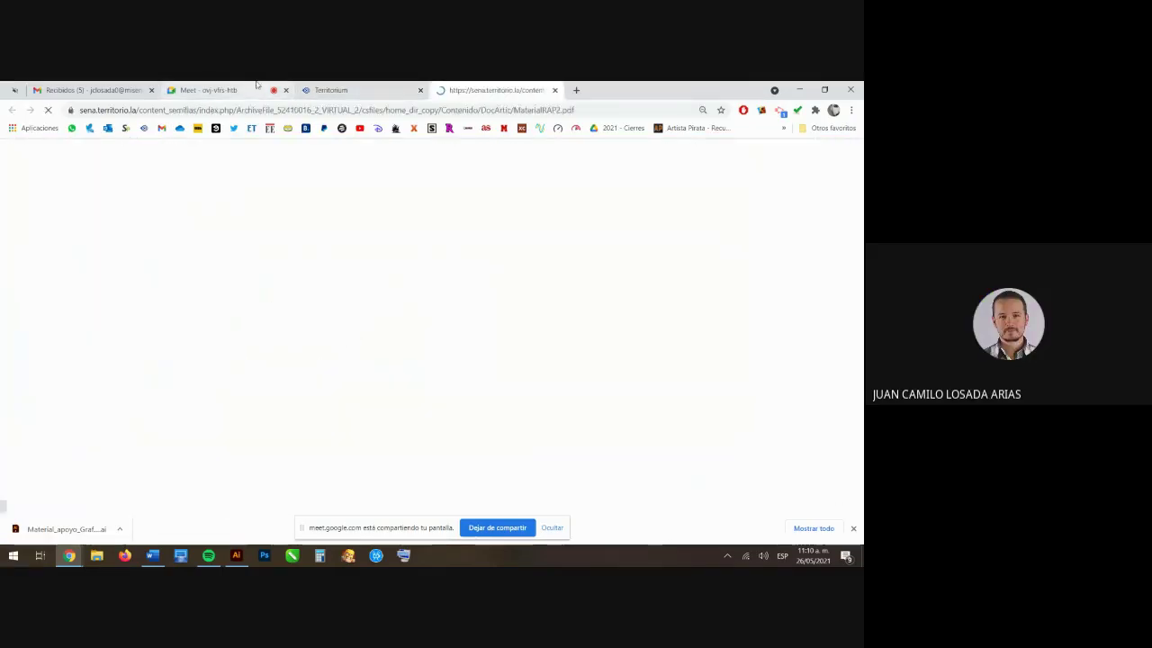
- Check the meeting chat for new messages and return to the MaterialRAP2 PDF
{"action": "left_click", "coordinate": [257, 88]}
{"action": "left_click", "coordinate": [550, 220]}
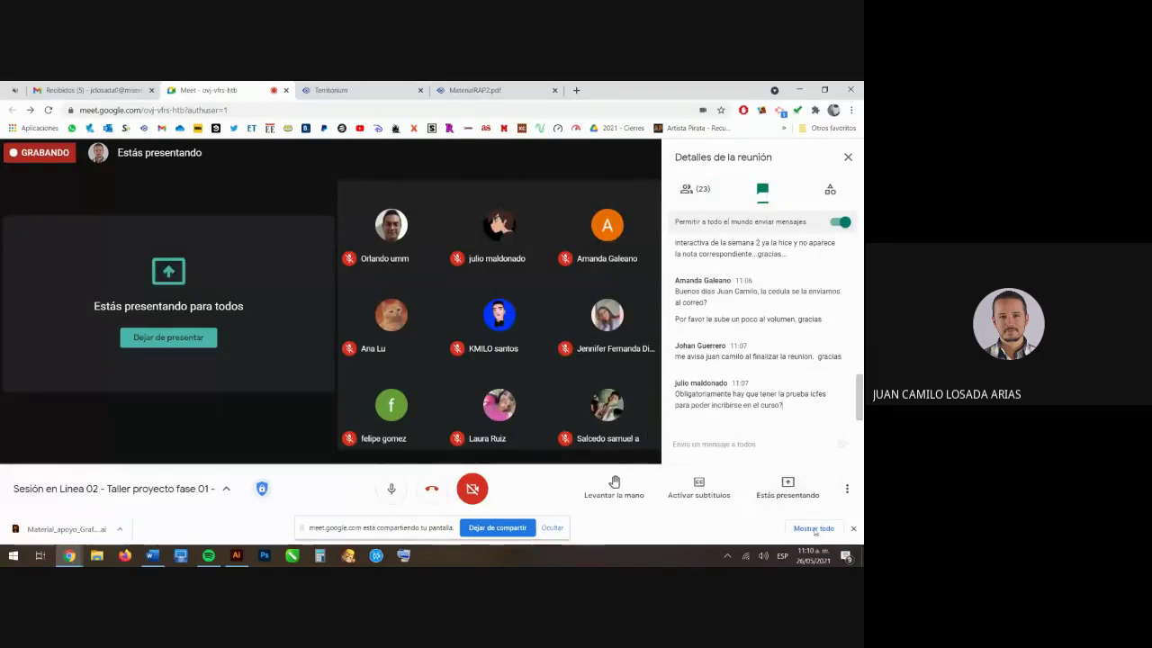
{"action": "left_click", "coordinate": [457, 86]}
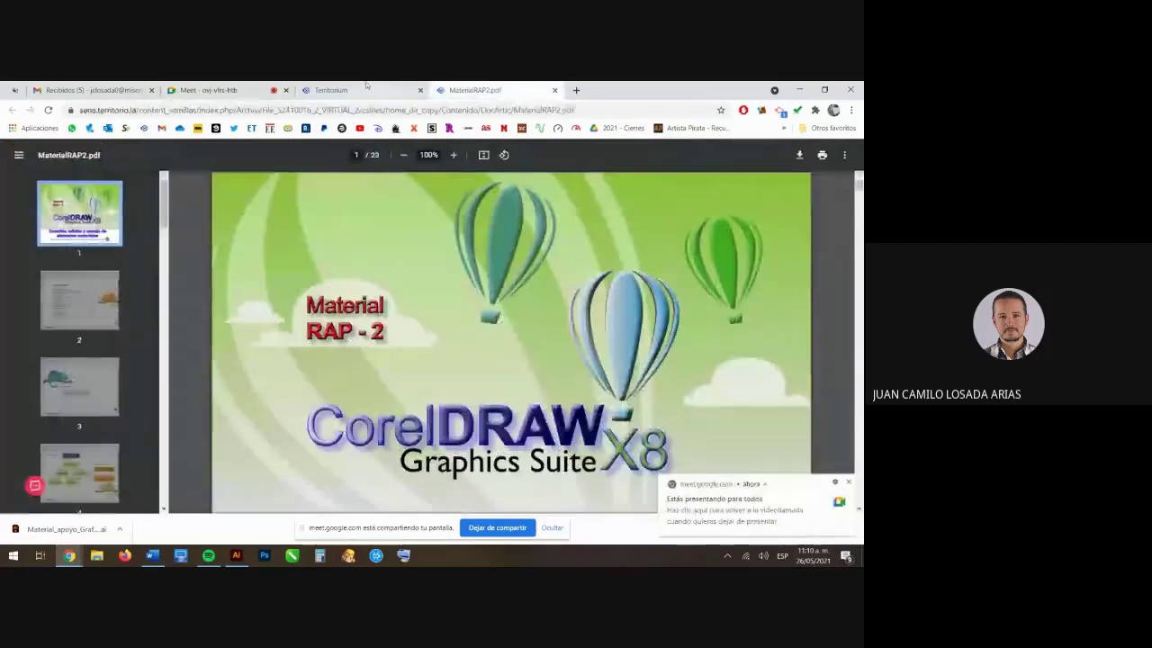
- Go through the PDF's cover and Tabla de Contenido as far as the Estructura de contenido diagram on page 4
{"action": "scroll", "coordinate": [265, 290], "scroll_direction": "down", "scroll_amount": 1}
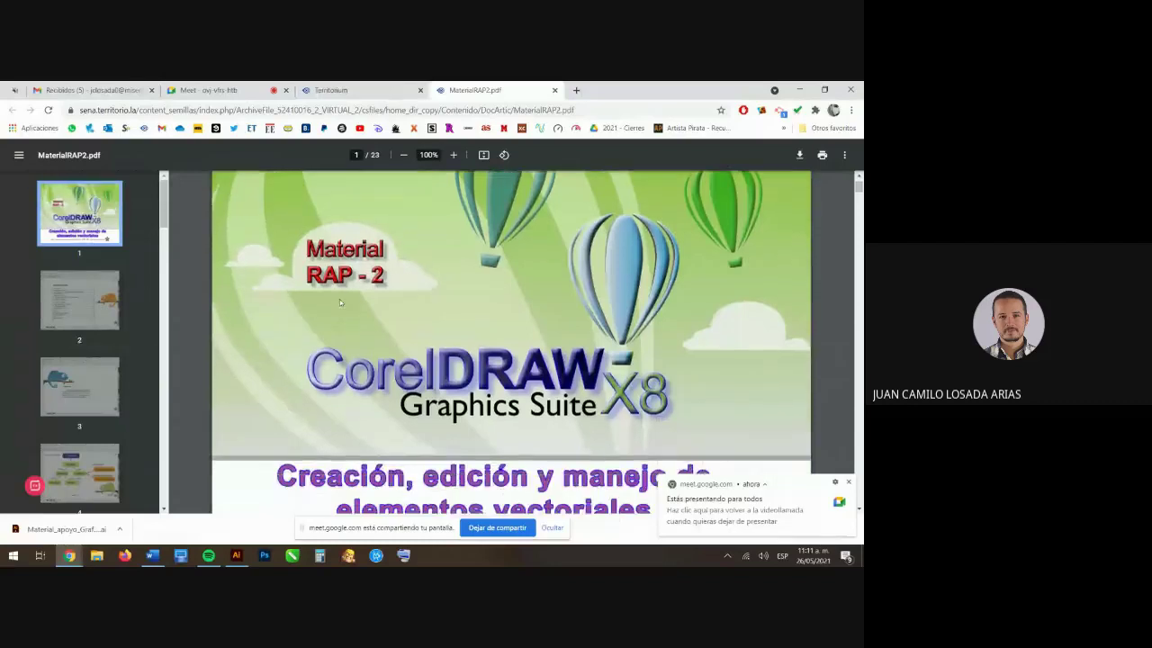
{"action": "scroll", "coordinate": [339, 299], "scroll_direction": "down", "scroll_amount": 2}
{"action": "scroll", "coordinate": [494, 315], "scroll_direction": "up", "scroll_amount": 1}
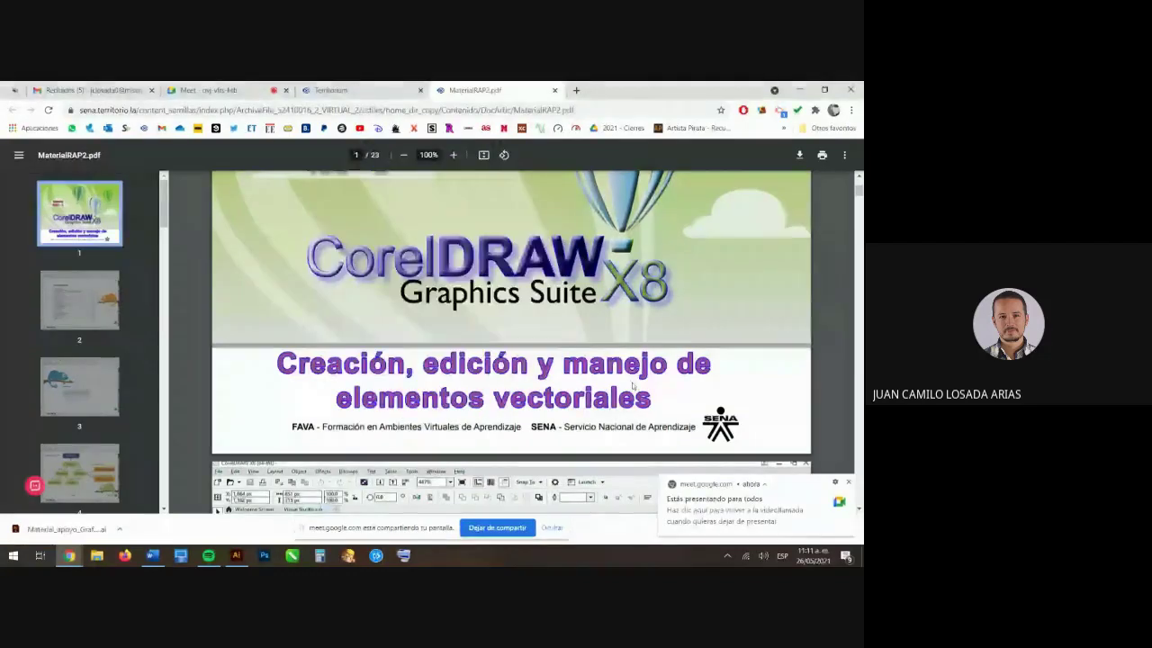
{"action": "scroll", "coordinate": [632, 385], "scroll_direction": "down", "scroll_amount": 4}
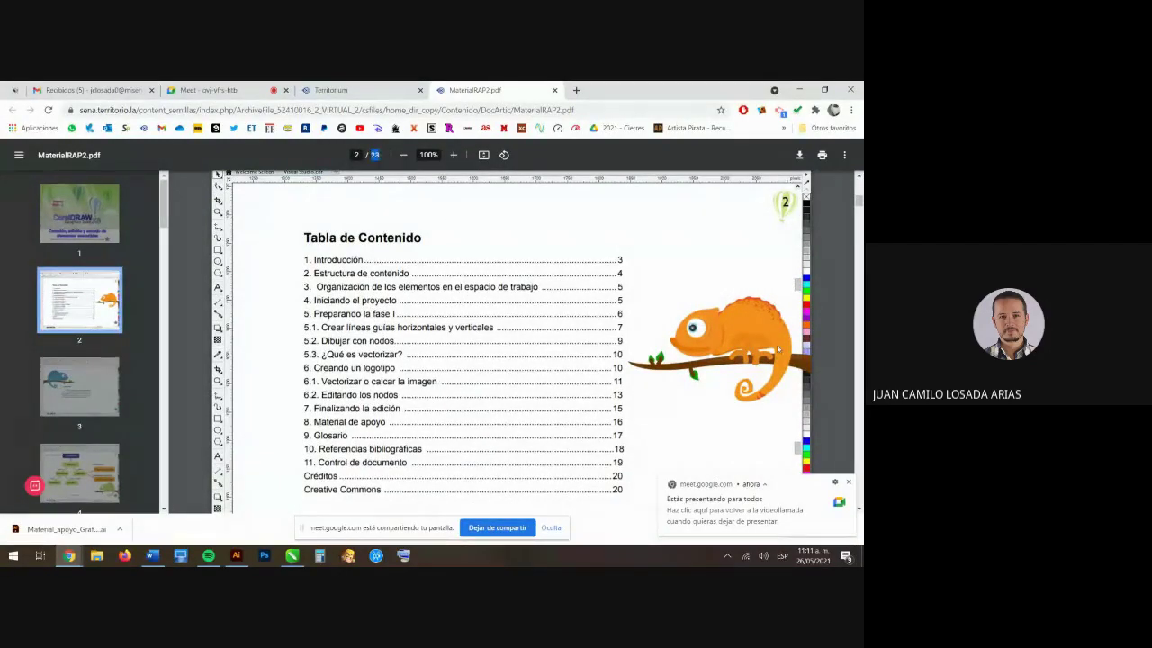
{"action": "scroll", "coordinate": [528, 303], "scroll_direction": "down", "scroll_amount": 5}
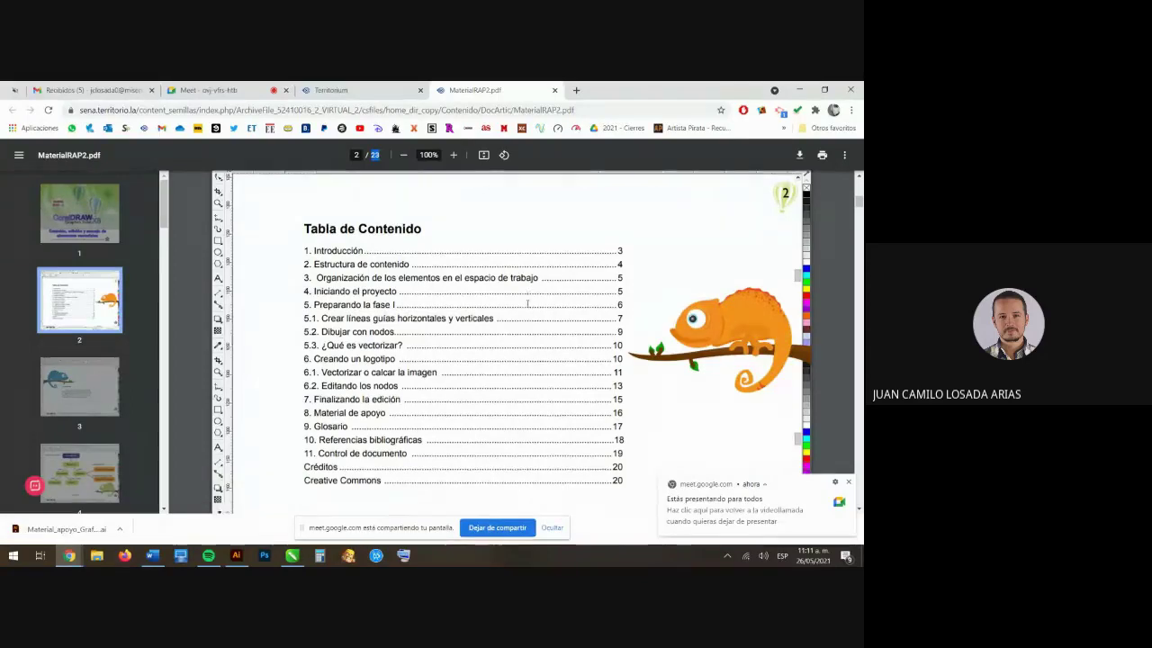
{"action": "scroll", "coordinate": [528, 303], "scroll_direction": "down", "scroll_amount": 5}
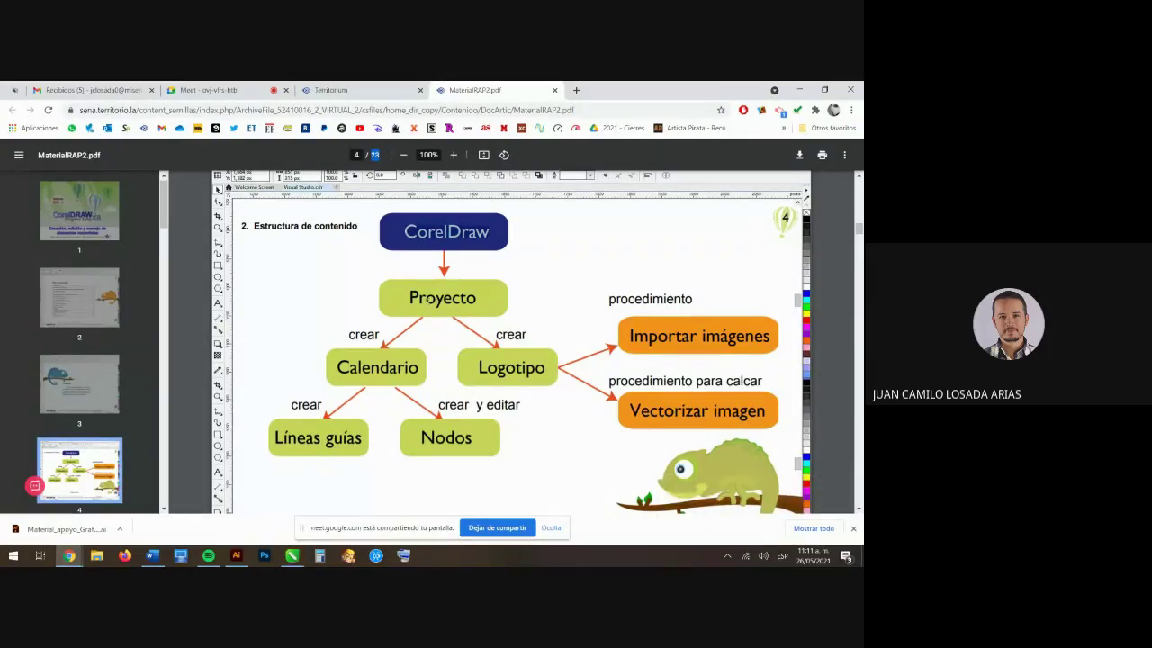
- Highlight the diagram's labels in turn: Proyecto, Calendario and Logotipo, Líneas guías and Nodos, Importar imágenes, and Vectorizar imagen
{"action": "left_click_drag", "start_coordinate": [409, 298], "coordinate": [477, 299]}
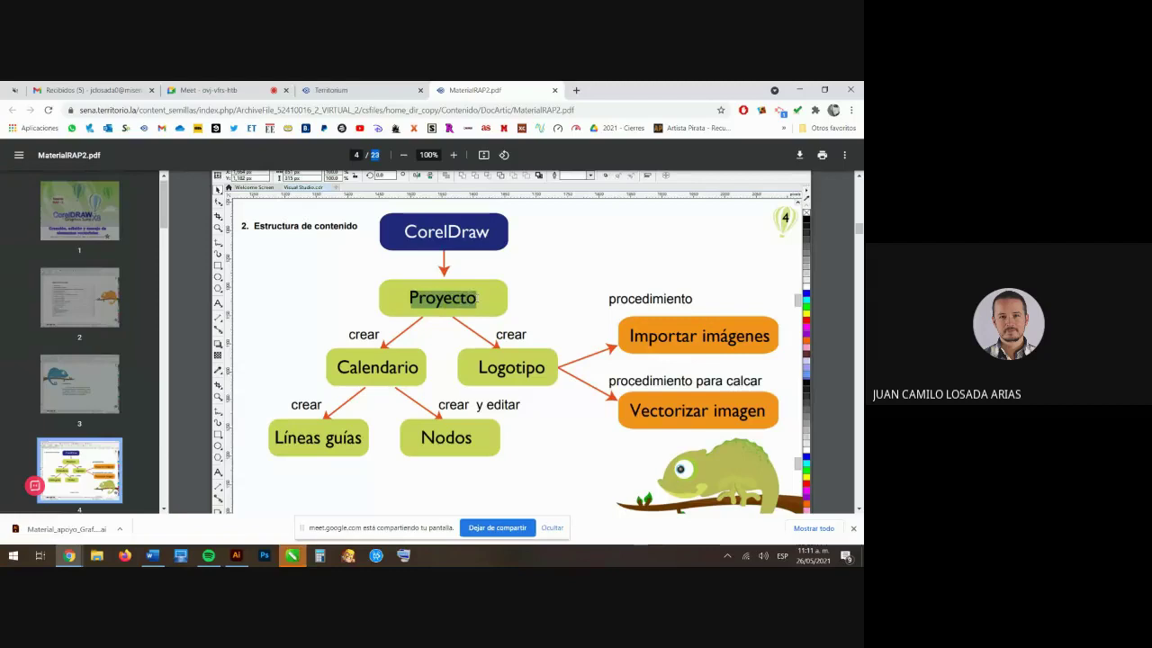
{"action": "left_click", "coordinate": [486, 318]}
{"action": "scroll", "coordinate": [489, 317], "scroll_direction": "down", "scroll_amount": 2}
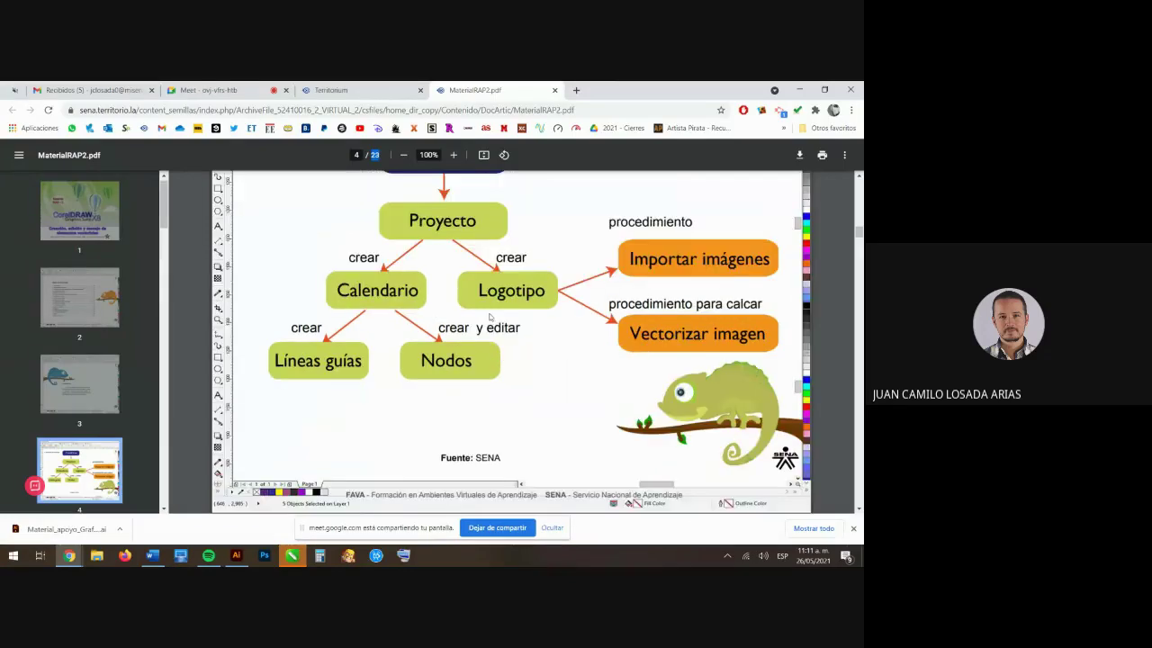
{"action": "scroll", "coordinate": [414, 313], "scroll_direction": "up", "scroll_amount": 1}
{"action": "left_click_drag", "start_coordinate": [340, 311], "coordinate": [545, 311]}
{"action": "left_click_drag", "start_coordinate": [278, 382], "coordinate": [495, 385]}
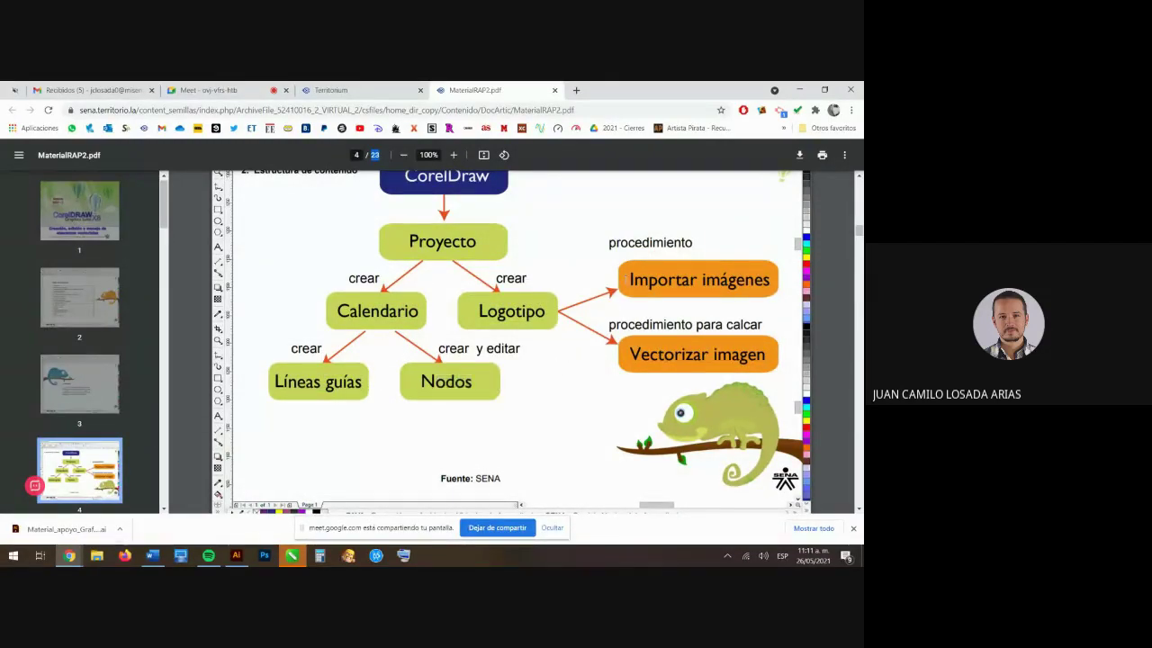
{"action": "left_click_drag", "start_coordinate": [630, 281], "coordinate": [772, 281]}
{"action": "left_click_drag", "start_coordinate": [630, 355], "coordinate": [766, 354]}
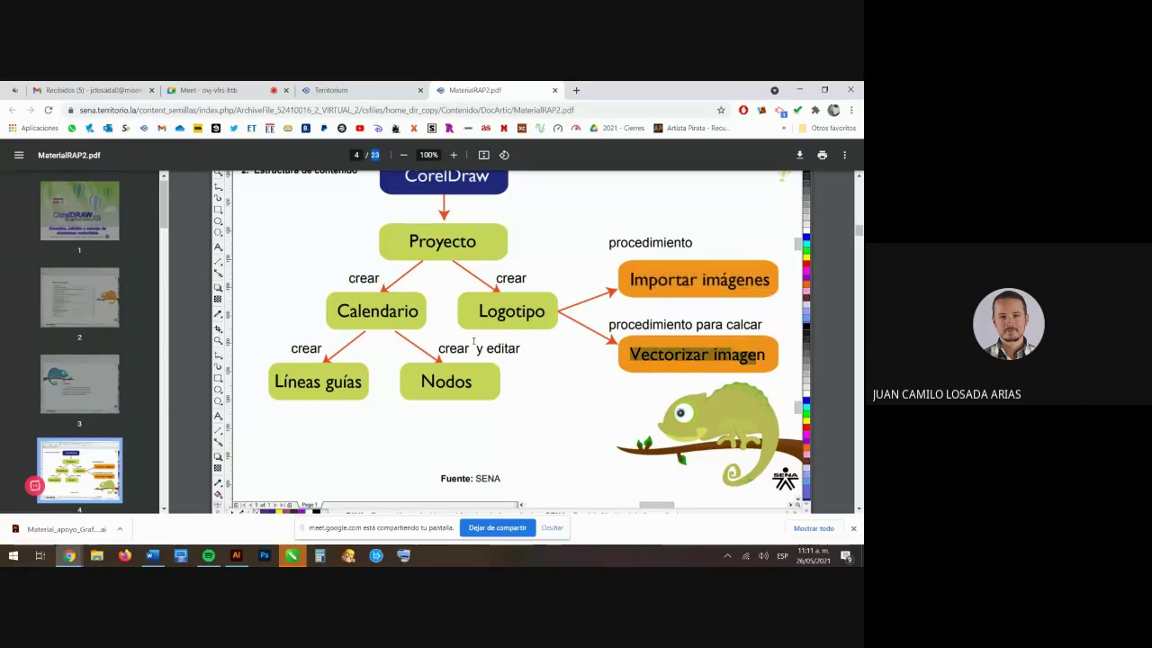
- Show the page size and units instructions in section 3 on page 5, then switch to CorelDRAW
{"action": "scroll", "coordinate": [511, 342], "scroll_direction": "down", "scroll_amount": 3}
{"action": "scroll", "coordinate": [474, 341], "scroll_direction": "down", "scroll_amount": 3}
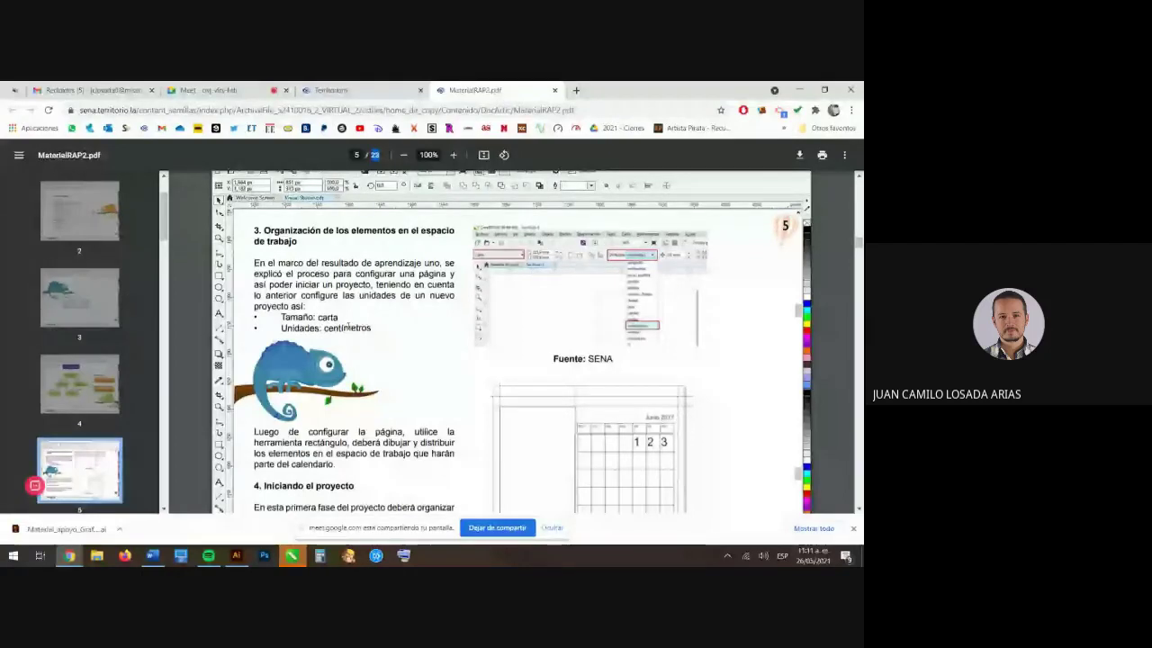
{"action": "key", "text": "alt+Tab"}
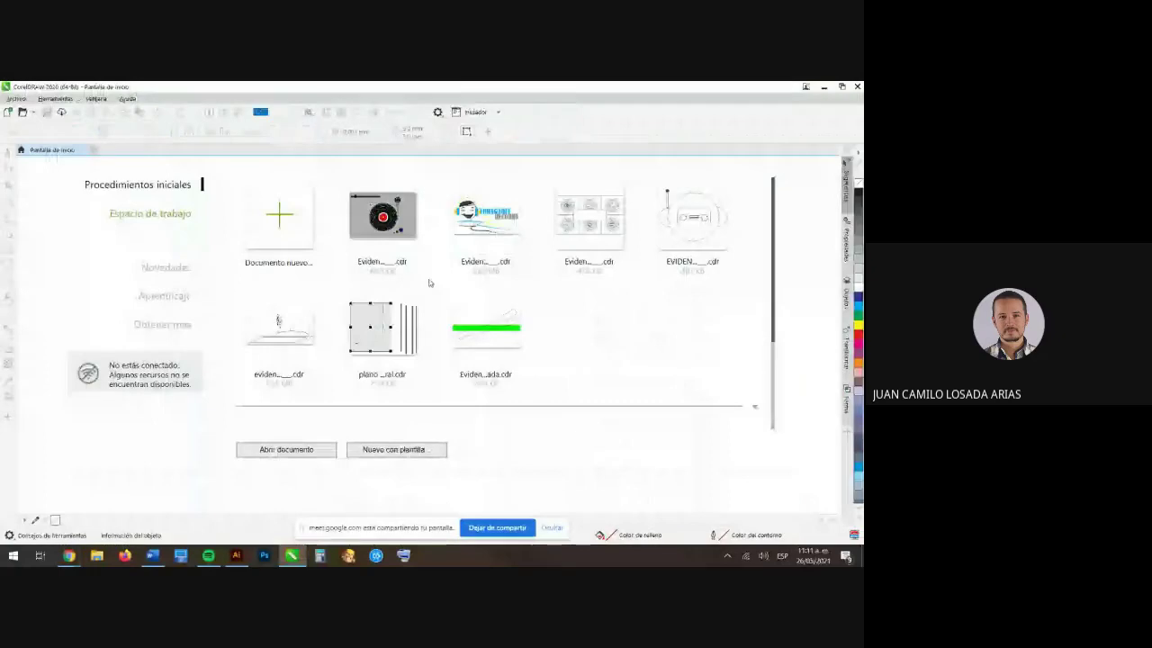
- Start a new document and, after viewing the presets, choose Carta as its page size
{"action": "left_click", "coordinate": [279, 261]}
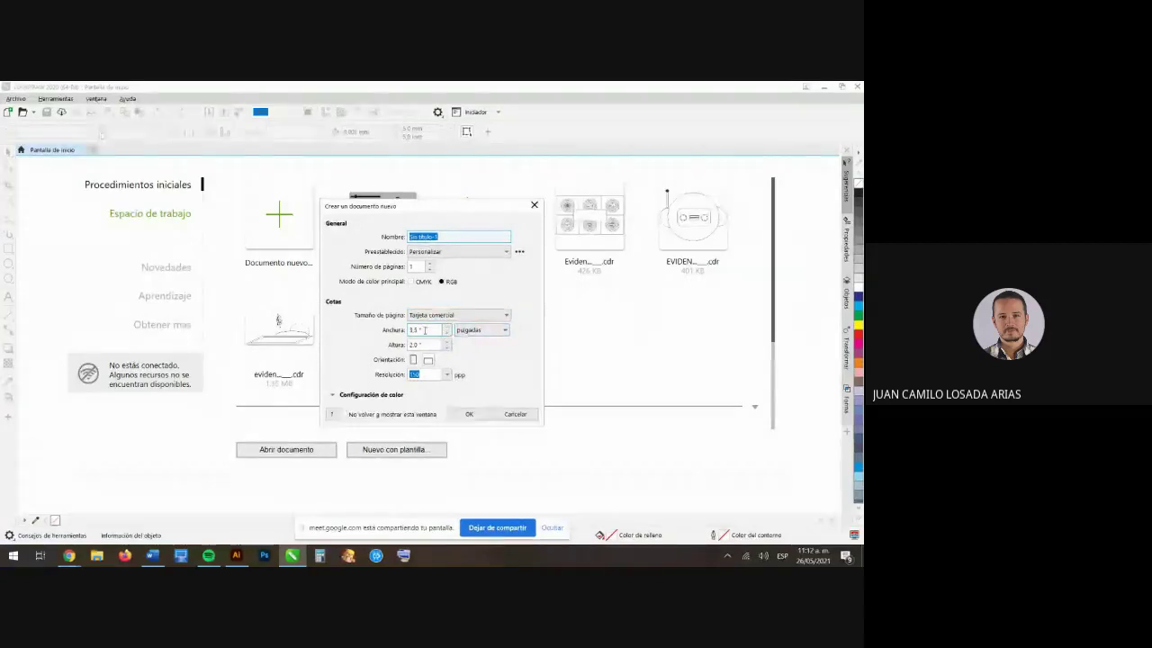
{"action": "left_click", "coordinate": [416, 253]}
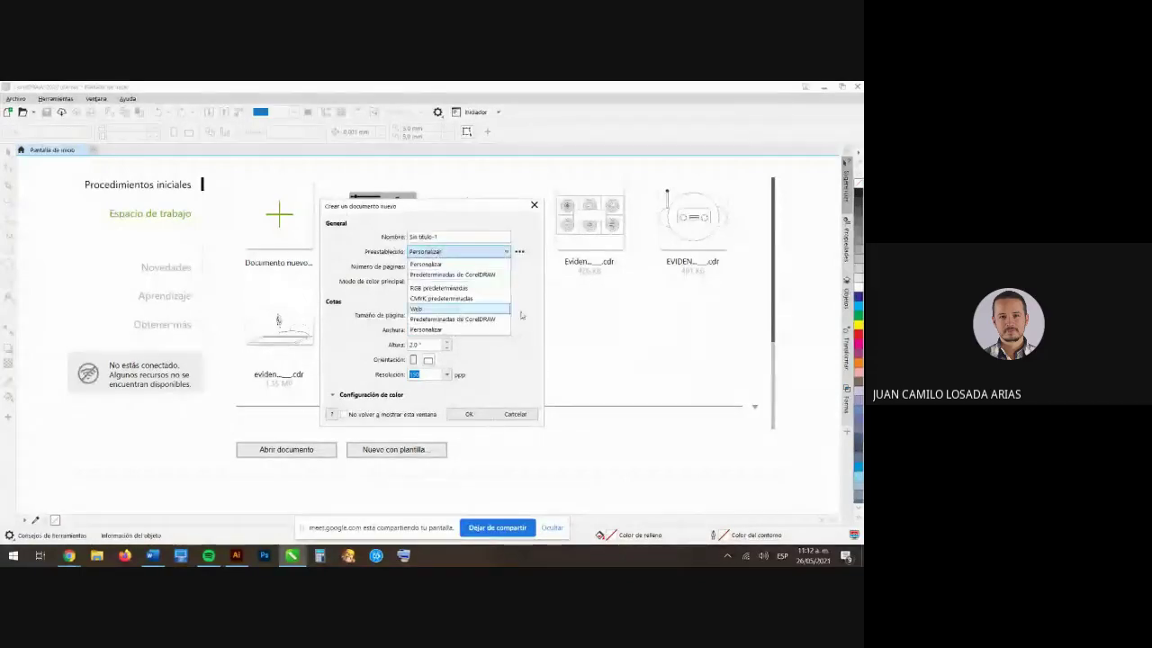
{"action": "left_click", "coordinate": [518, 258]}
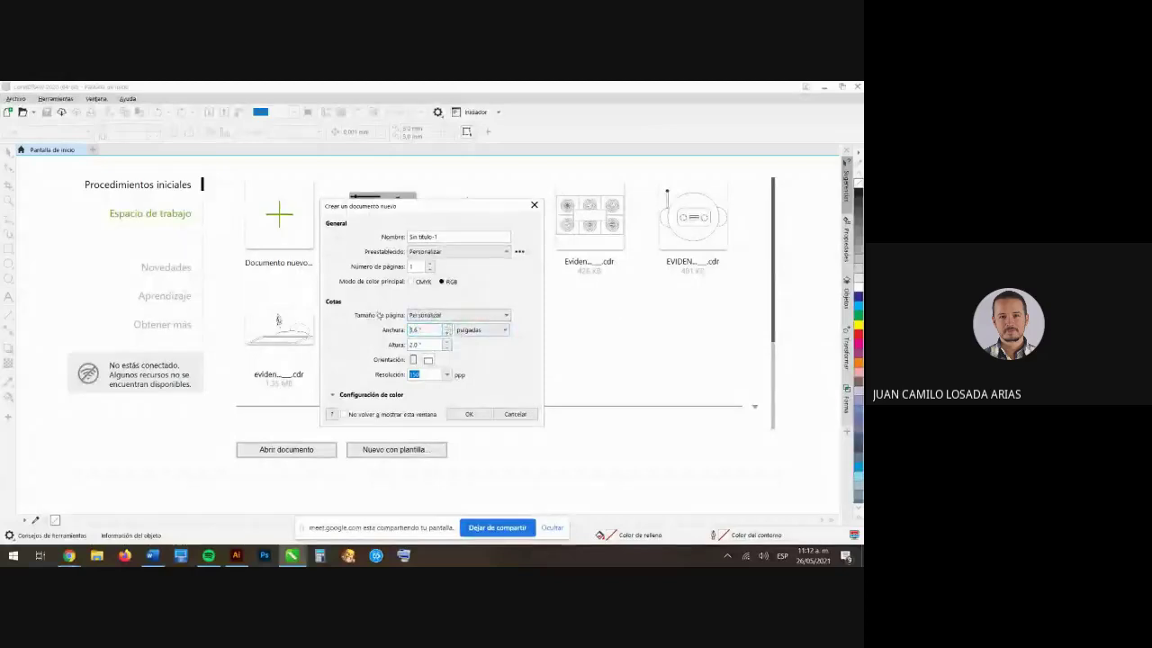
{"action": "left_click", "coordinate": [495, 317]}
{"action": "left_click", "coordinate": [504, 316]}
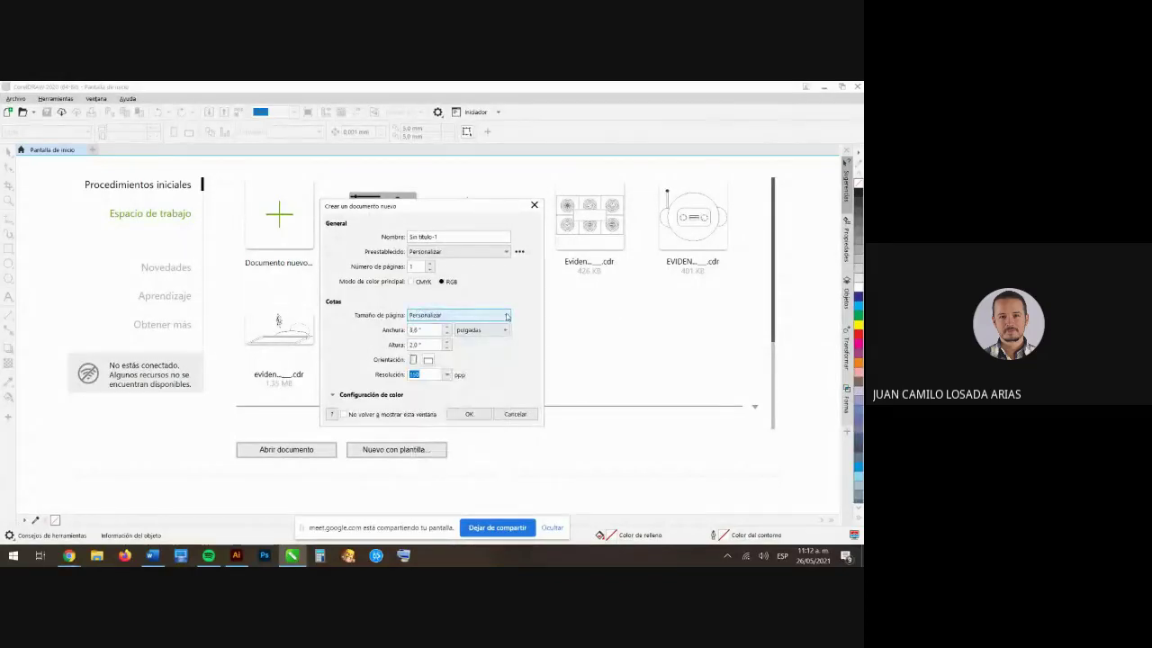
{"action": "left_click", "coordinate": [507, 317]}
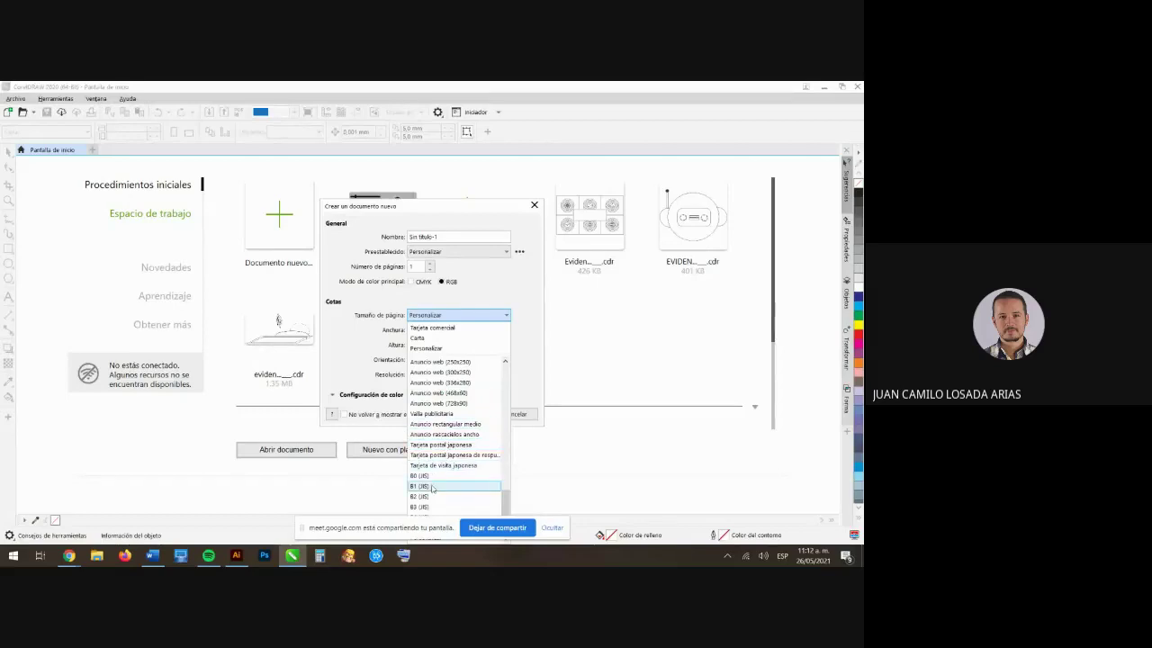
{"action": "scroll", "coordinate": [441, 442], "scroll_direction": "up", "scroll_amount": 5}
{"action": "scroll", "coordinate": [442, 441], "scroll_direction": "up", "scroll_amount": 5}
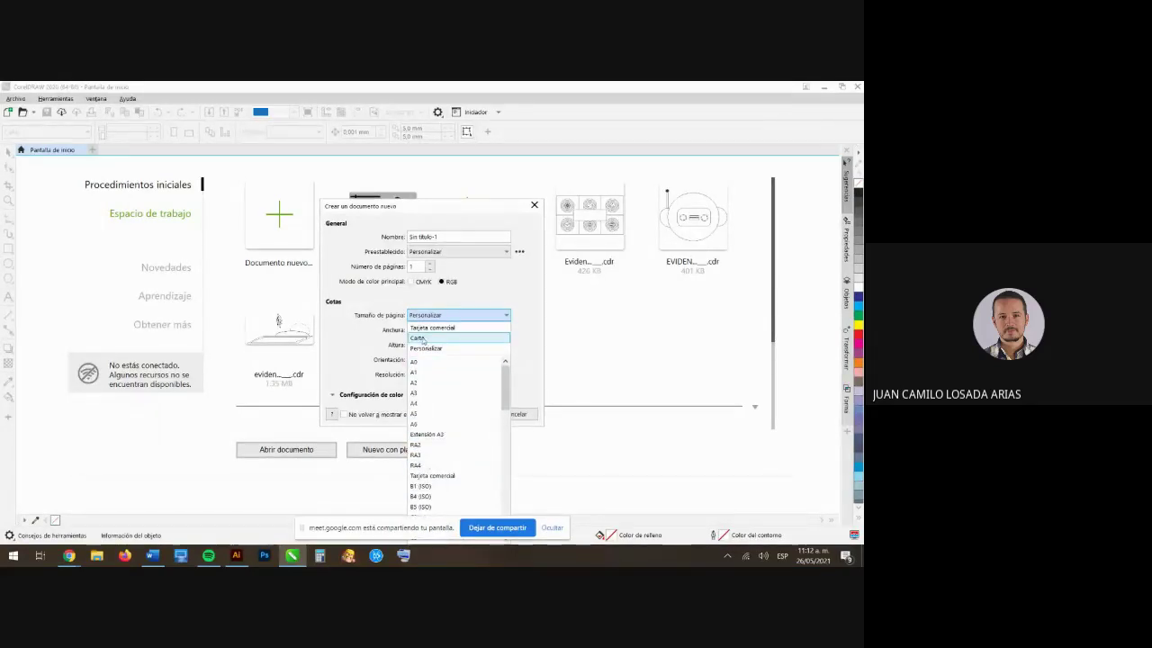
{"action": "left_click", "coordinate": [432, 338]}
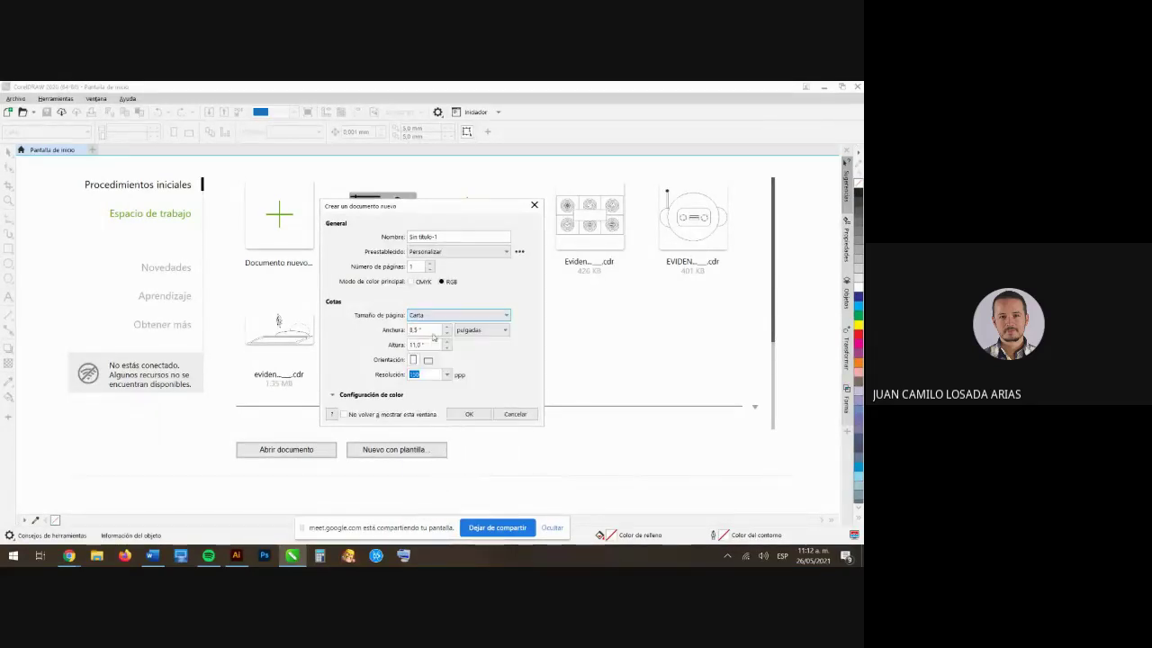
- Set the new document's units to centimetres and go over its width and height values
{"action": "left_click", "coordinate": [506, 330]}
{"action": "left_click", "coordinate": [479, 416]}
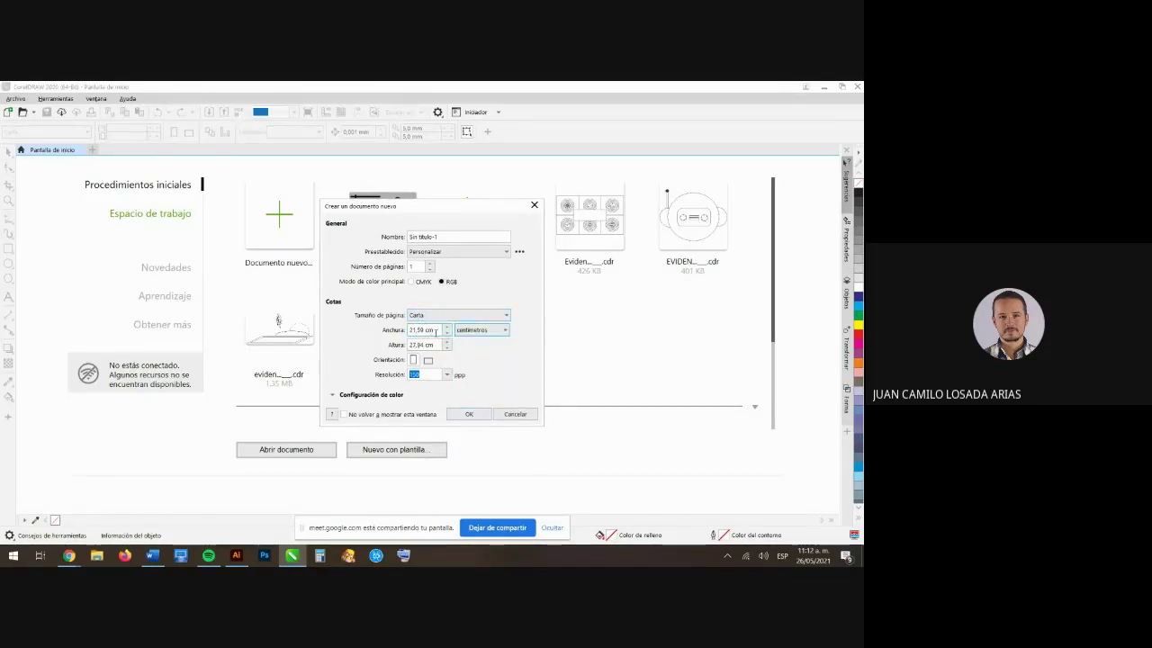
{"action": "left_click", "coordinate": [436, 331]}
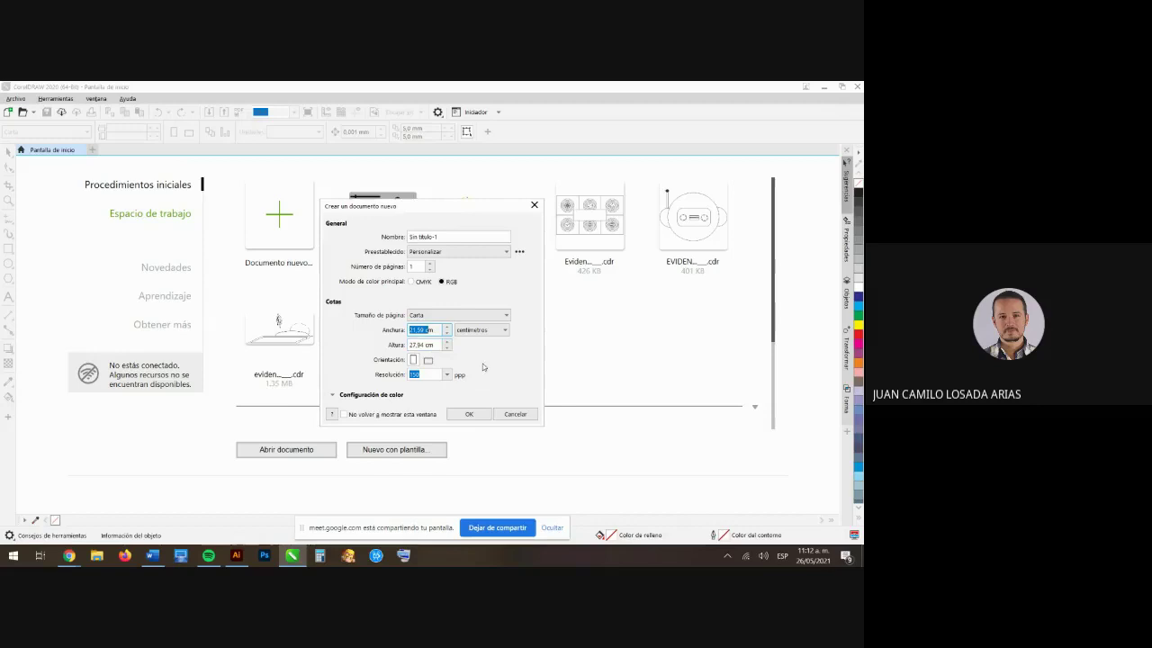
{"action": "key", "text": "Tab"}
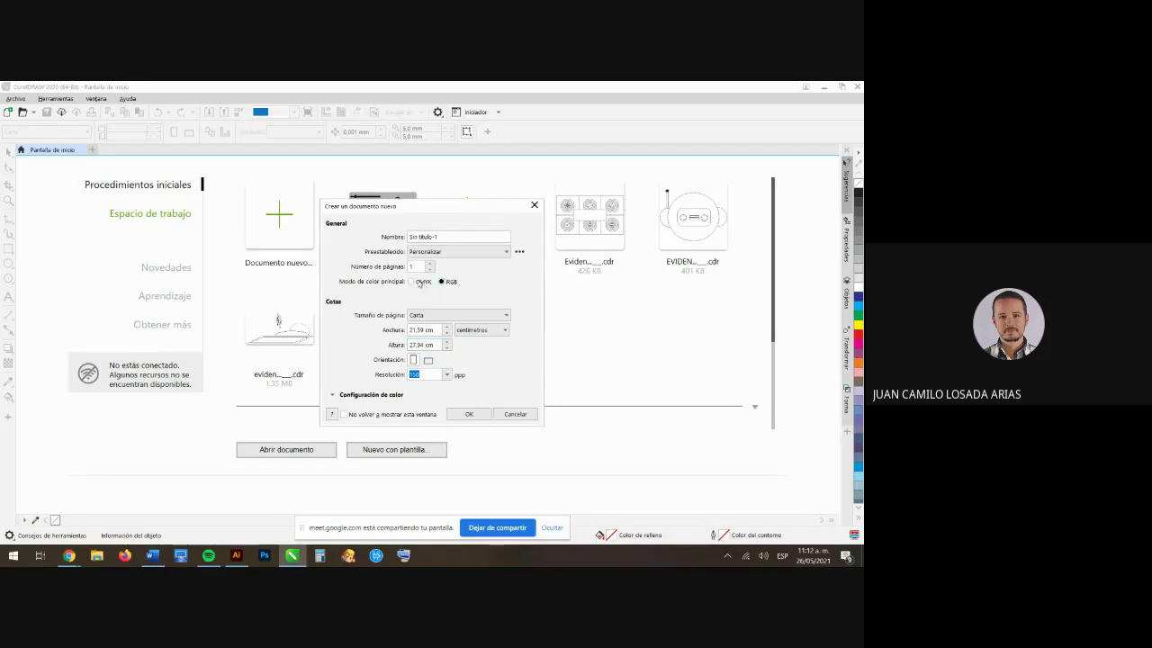
- Keep the RGB colour mode, set the orientation to Horizontal and create the document
{"action": "left_click", "coordinate": [412, 282]}
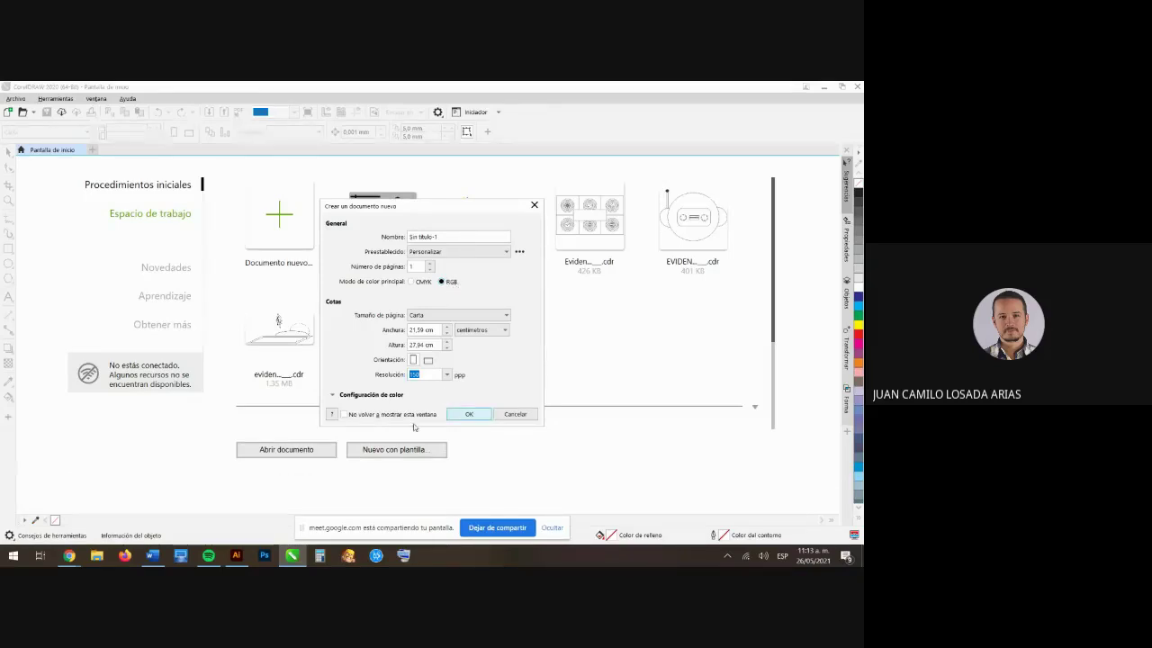
{"action": "left_click", "coordinate": [441, 237]}
{"action": "left_click", "coordinate": [457, 237]}
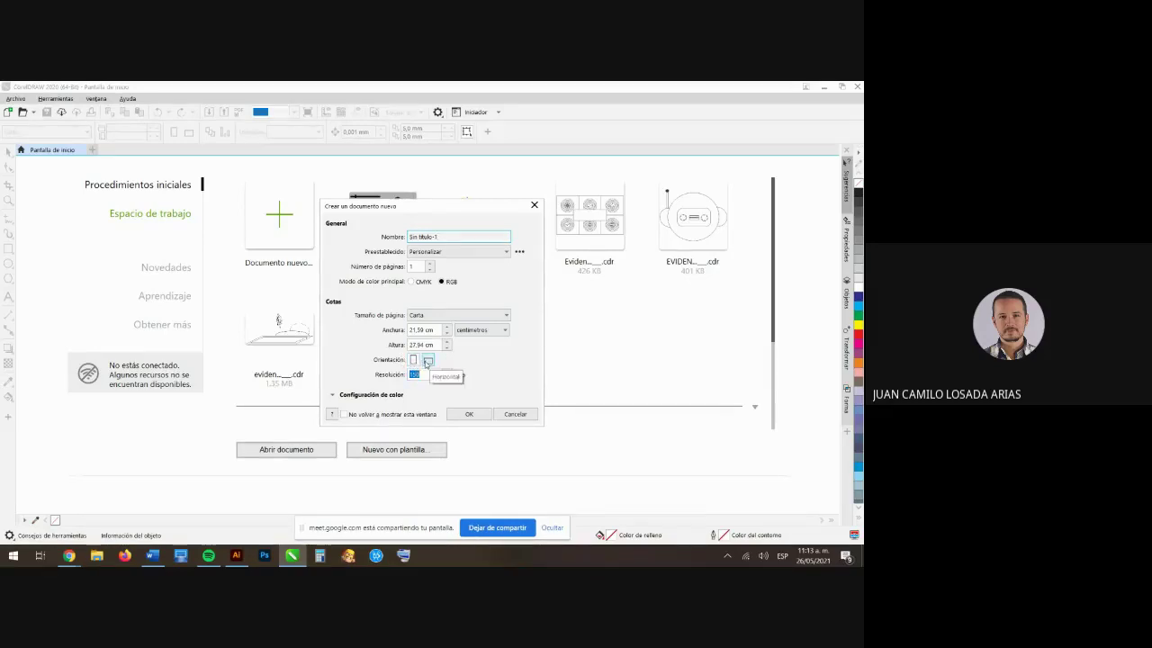
{"action": "left_click", "coordinate": [428, 360]}
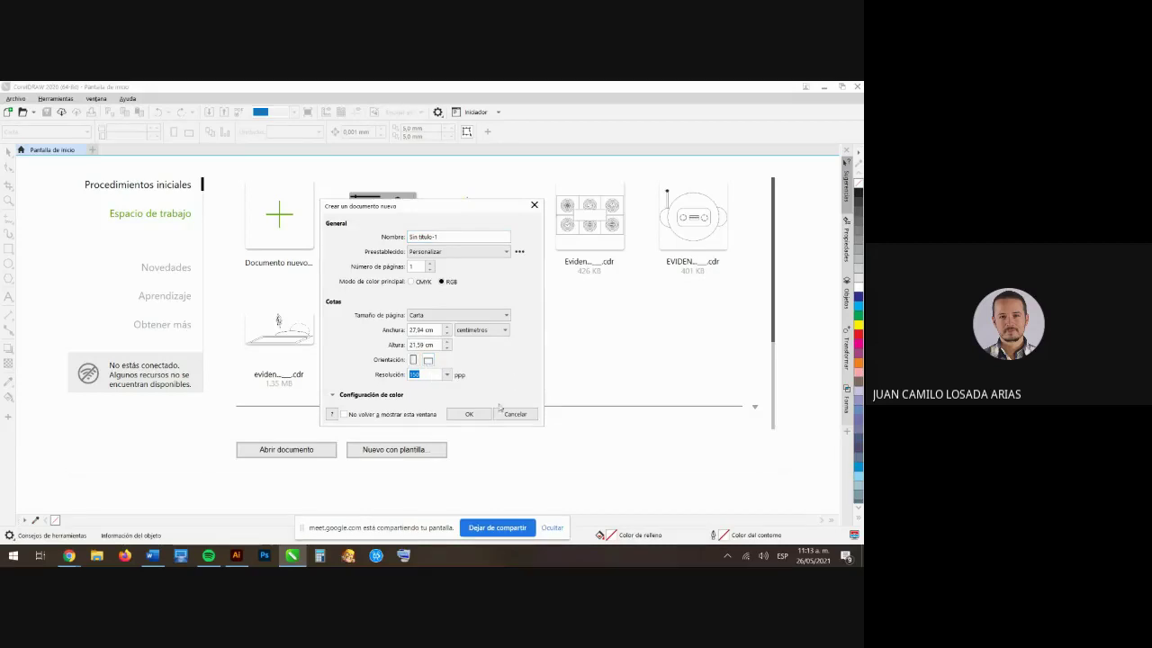
{"action": "left_click", "coordinate": [468, 414]}
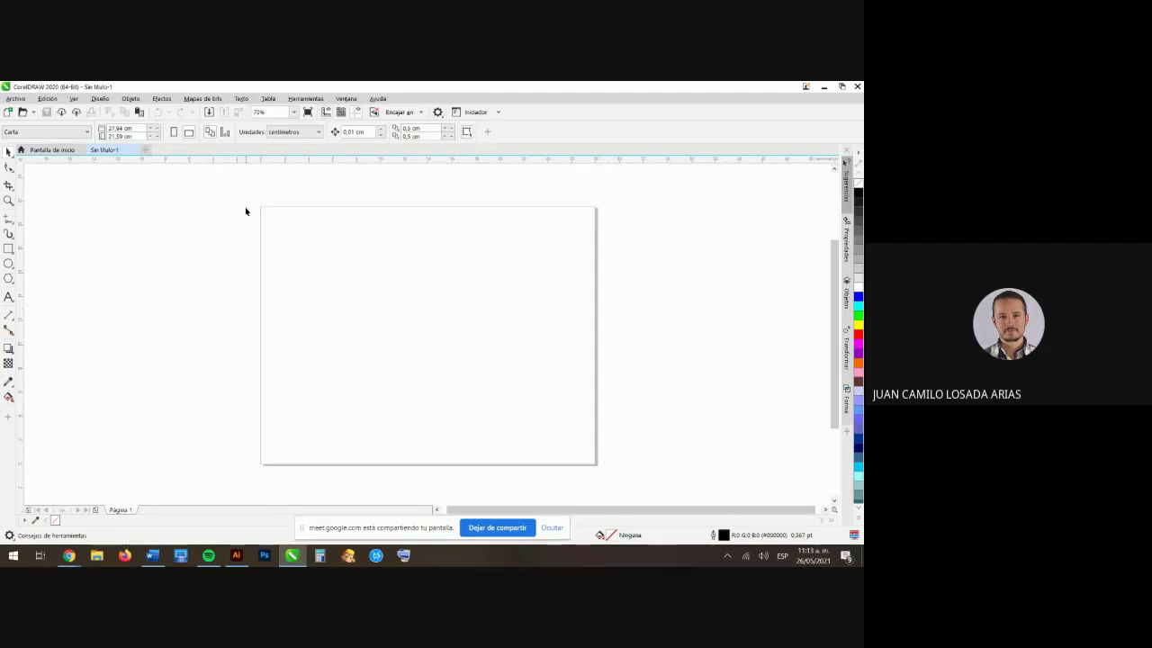
{"action": "left_click_drag", "start_coordinate": [232, 192], "coordinate": [624, 443]}
{"action": "scroll", "coordinate": [625, 443], "scroll_direction": "up", "scroll_amount": 2}
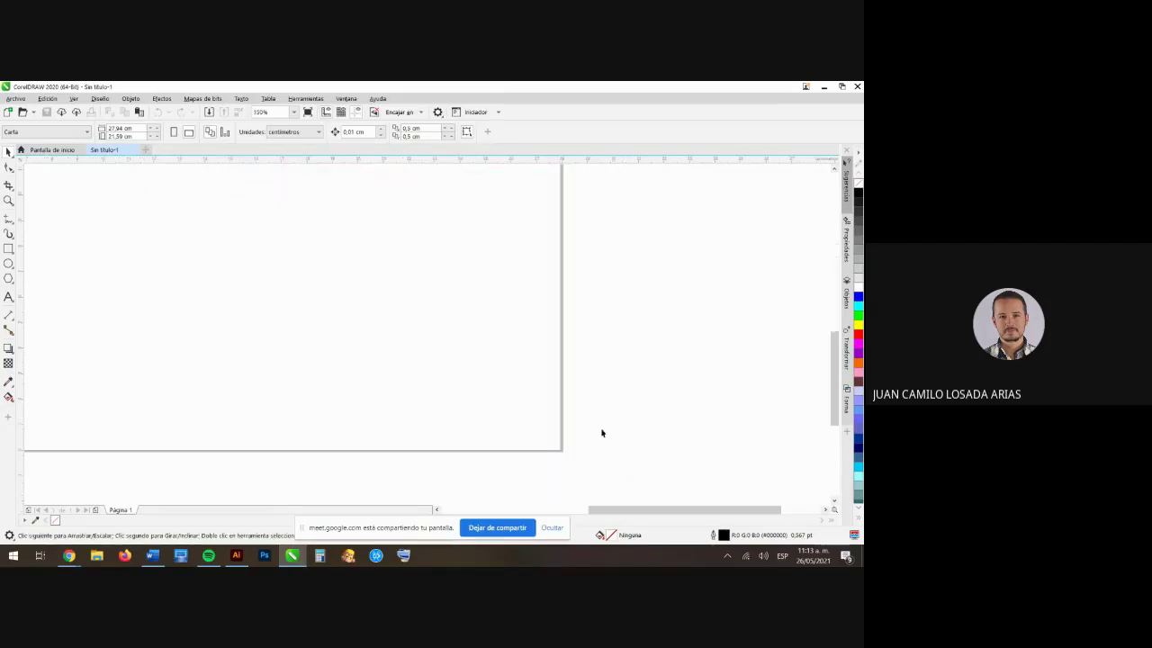
{"action": "scroll", "coordinate": [599, 432], "scroll_direction": "down", "scroll_amount": 2}
{"action": "scroll", "coordinate": [612, 342], "scroll_direction": "up", "scroll_amount": 2}
{"action": "scroll", "coordinate": [408, 356], "scroll_direction": "down", "scroll_amount": 2}
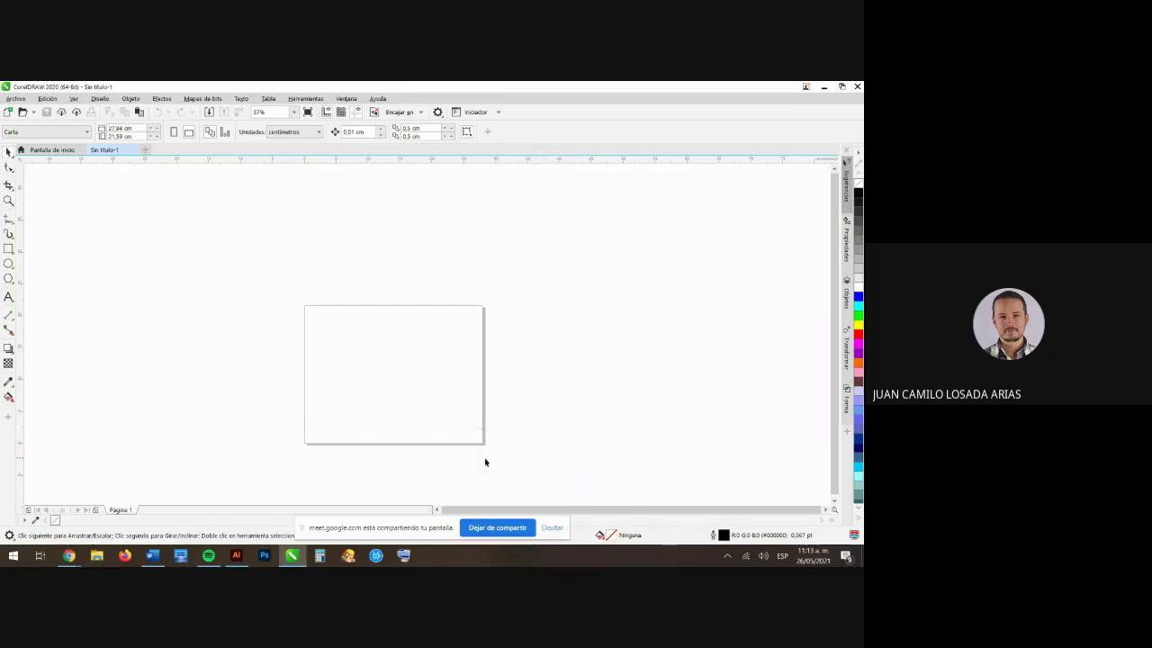
- Return to the MaterialRAP2 PDF and highlight the section 4 paragraph, Iniciando el proyecto, beside the calendar sample on page 5
{"action": "mouse_move", "coordinate": [68, 555]}
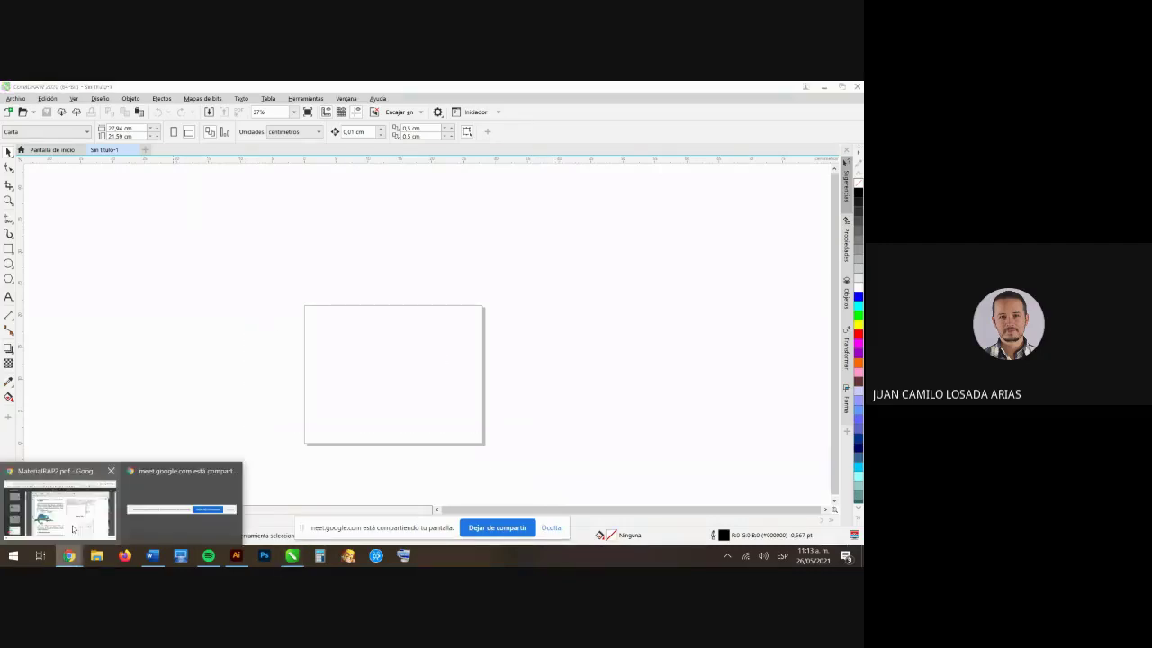
{"action": "left_click", "coordinate": [72, 525]}
{"action": "scroll", "coordinate": [519, 374], "scroll_direction": "down", "scroll_amount": 2}
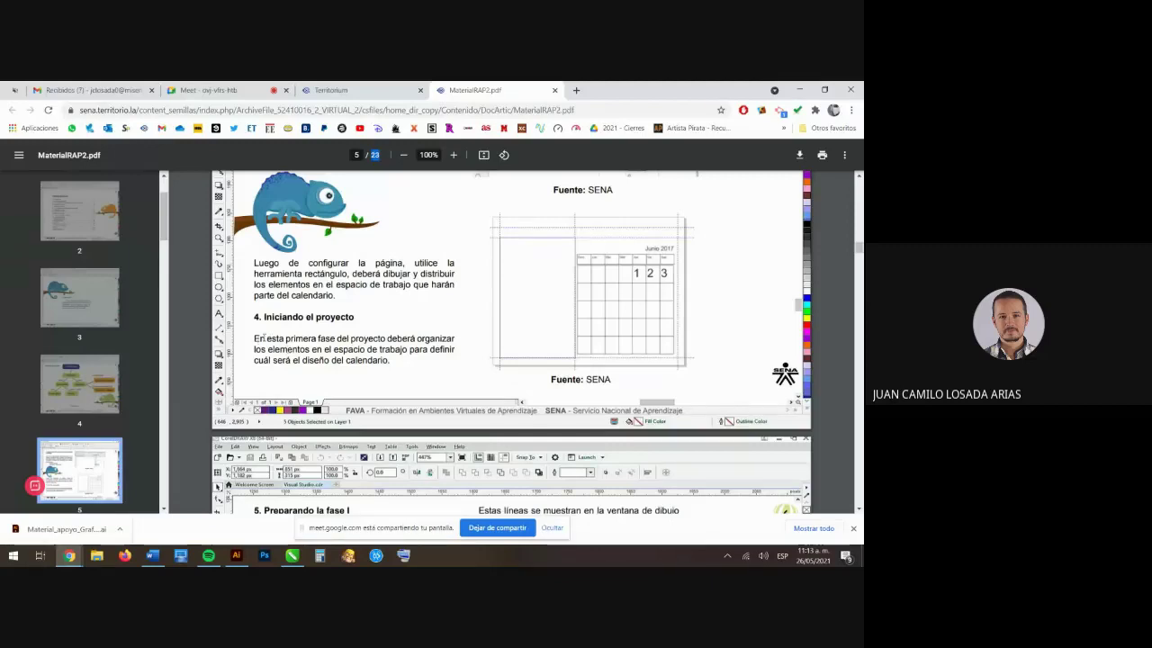
{"action": "left_click_drag", "start_coordinate": [263, 337], "coordinate": [390, 365]}
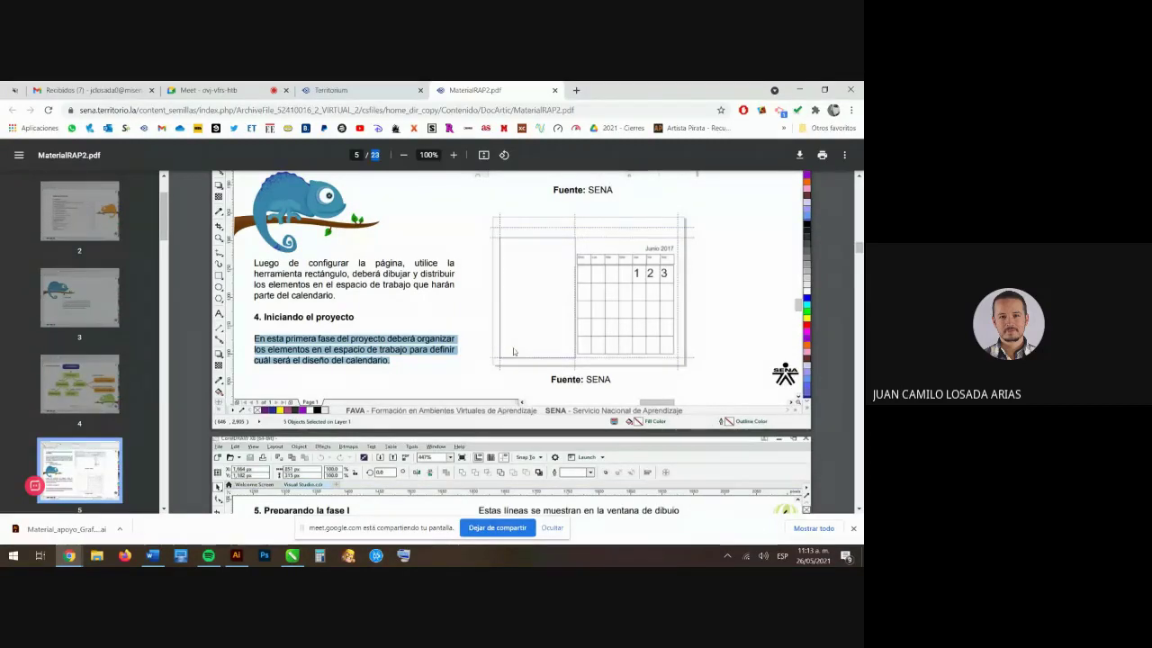
{"action": "scroll", "coordinate": [509, 342], "scroll_direction": "down", "scroll_amount": 4}
{"action": "scroll", "coordinate": [509, 342], "scroll_direction": "up", "scroll_amount": 3}
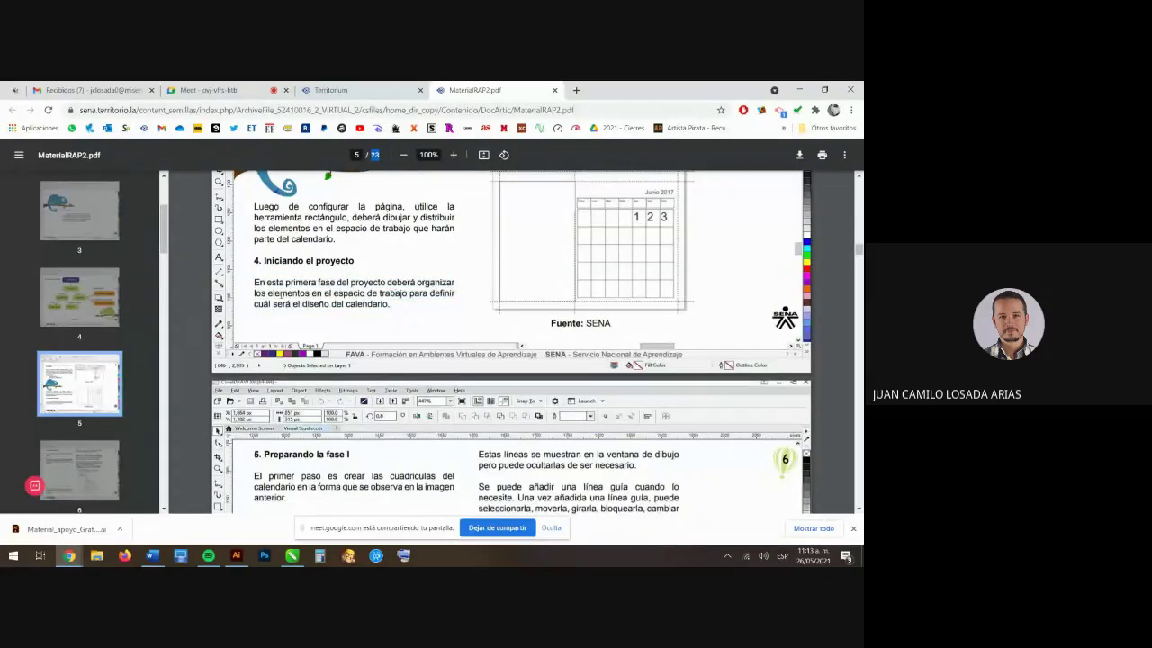
{"action": "left_click_drag", "start_coordinate": [275, 294], "coordinate": [407, 312]}
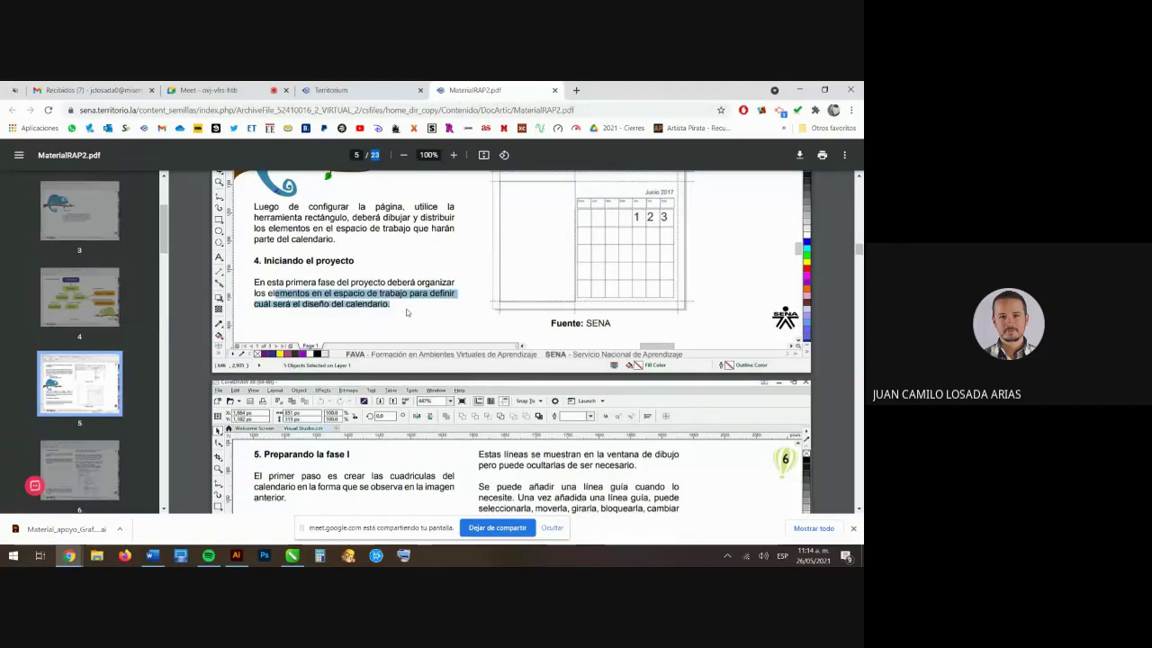
{"action": "scroll", "coordinate": [407, 312], "scroll_direction": "up", "scroll_amount": 1}
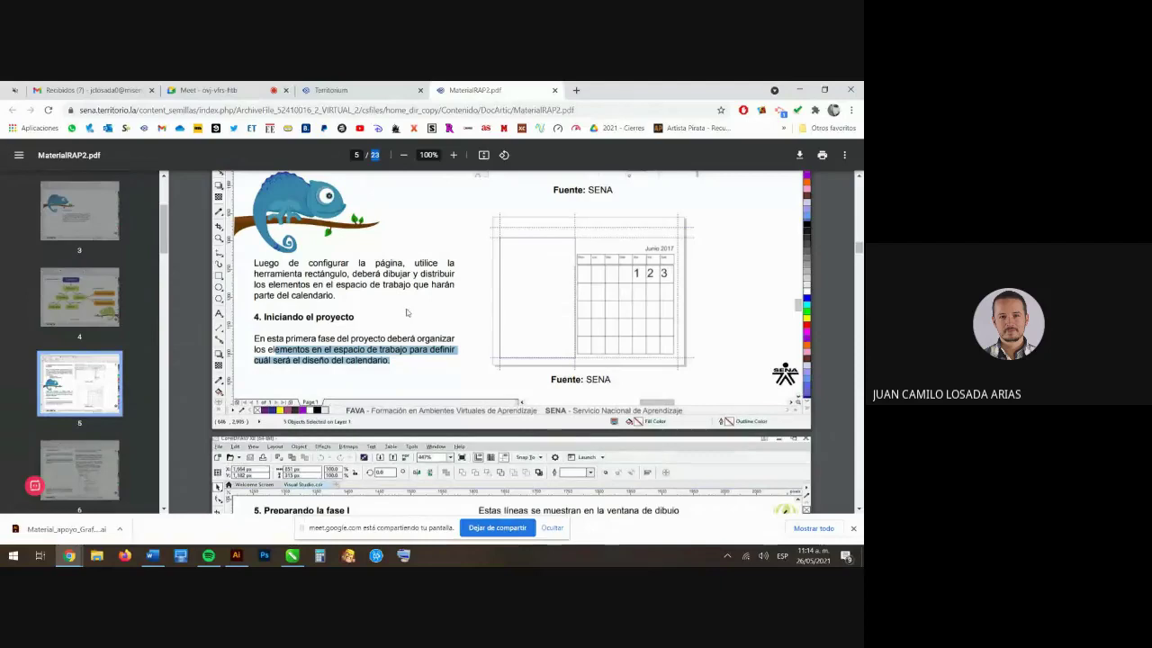
- Review section 5, Preparando la fase I, on page 6 with its instructions on guidelines and showing the rulers
{"action": "scroll", "coordinate": [406, 313], "scroll_direction": "down", "scroll_amount": 3}
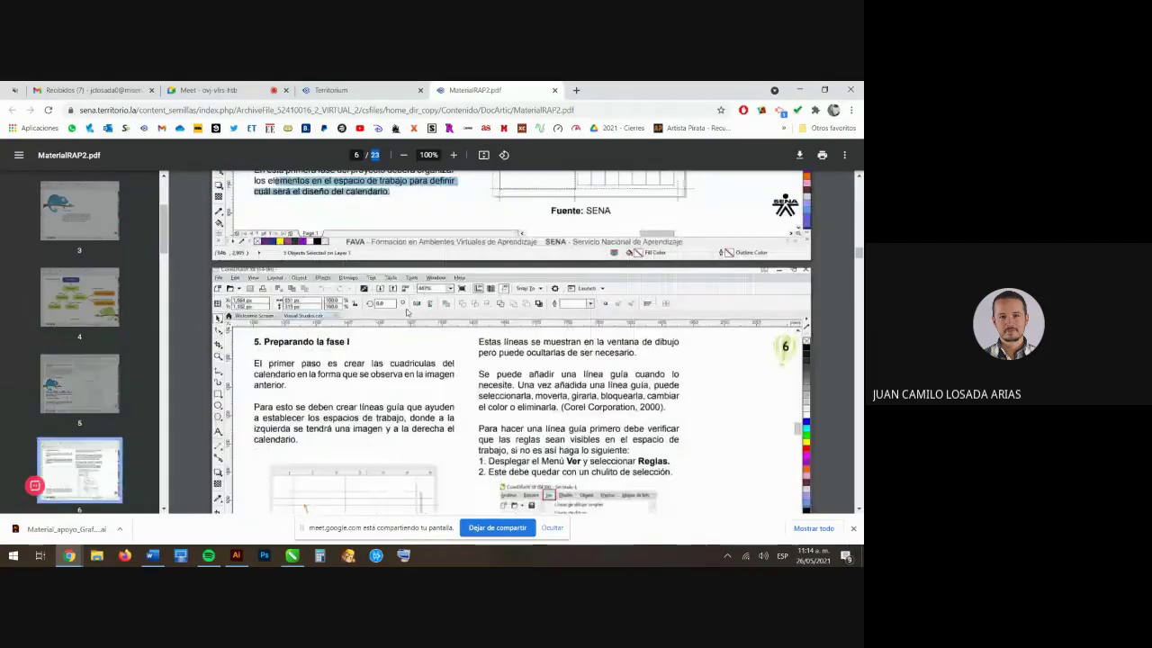
{"action": "scroll", "coordinate": [407, 312], "scroll_direction": "down", "scroll_amount": 3}
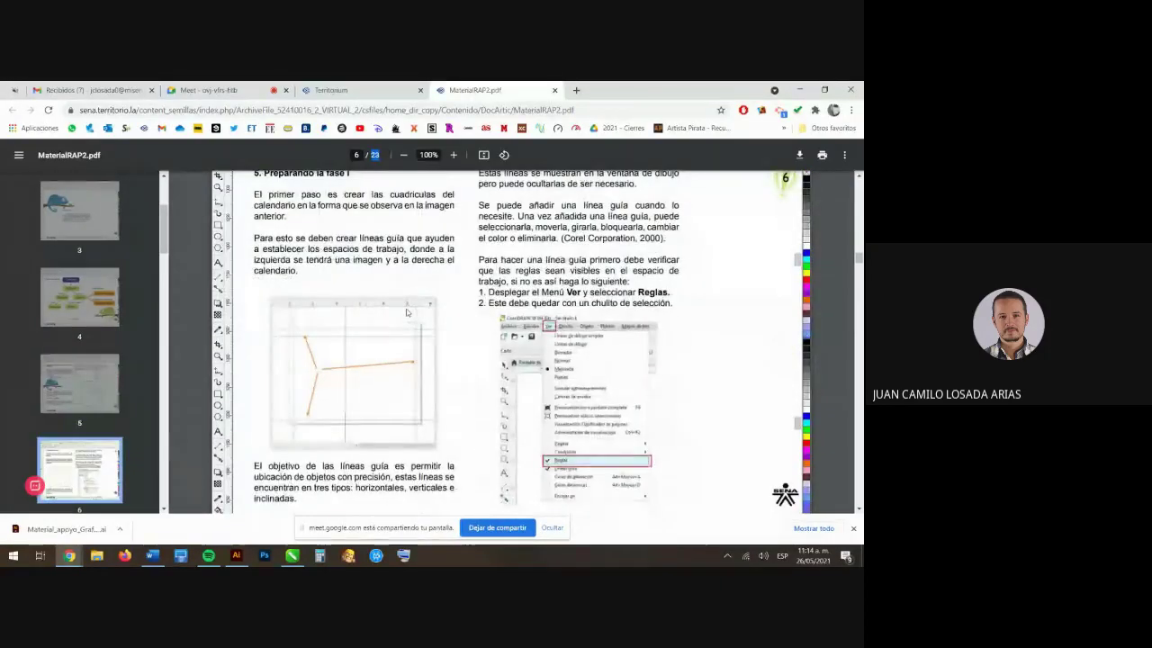
{"action": "scroll", "coordinate": [407, 312], "scroll_direction": "down", "scroll_amount": 3}
{"action": "scroll", "coordinate": [407, 312], "scroll_direction": "down", "scroll_amount": 5}
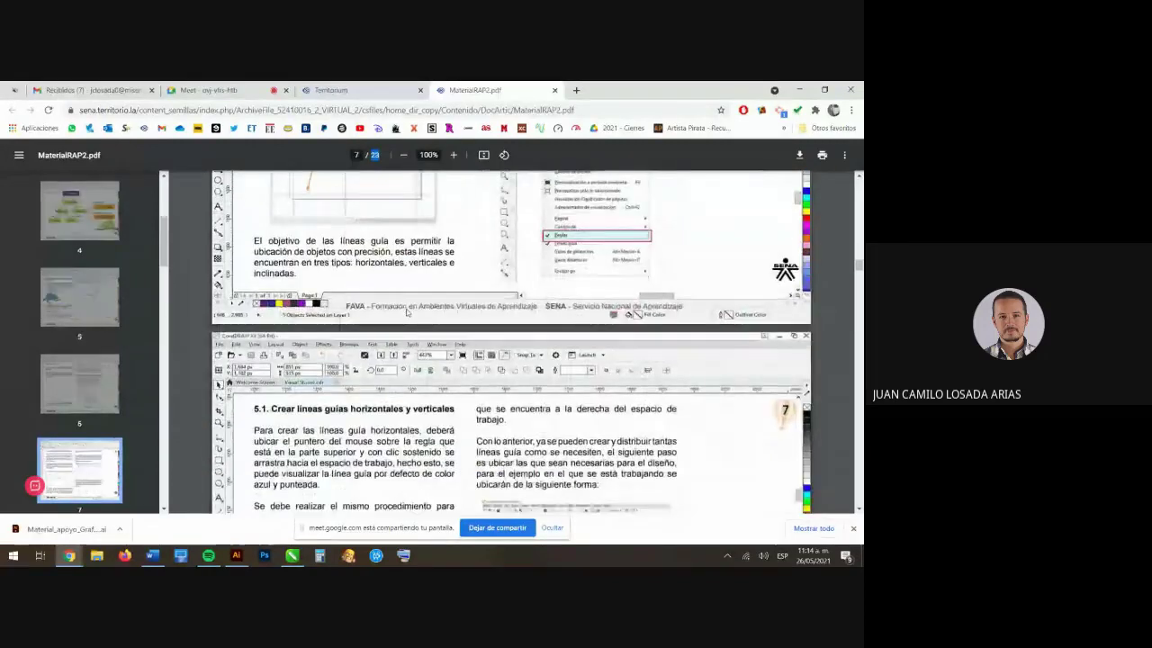
{"action": "scroll", "coordinate": [406, 312], "scroll_direction": "up", "scroll_amount": 7}
{"action": "scroll", "coordinate": [406, 317], "scroll_direction": "down", "scroll_amount": 1}
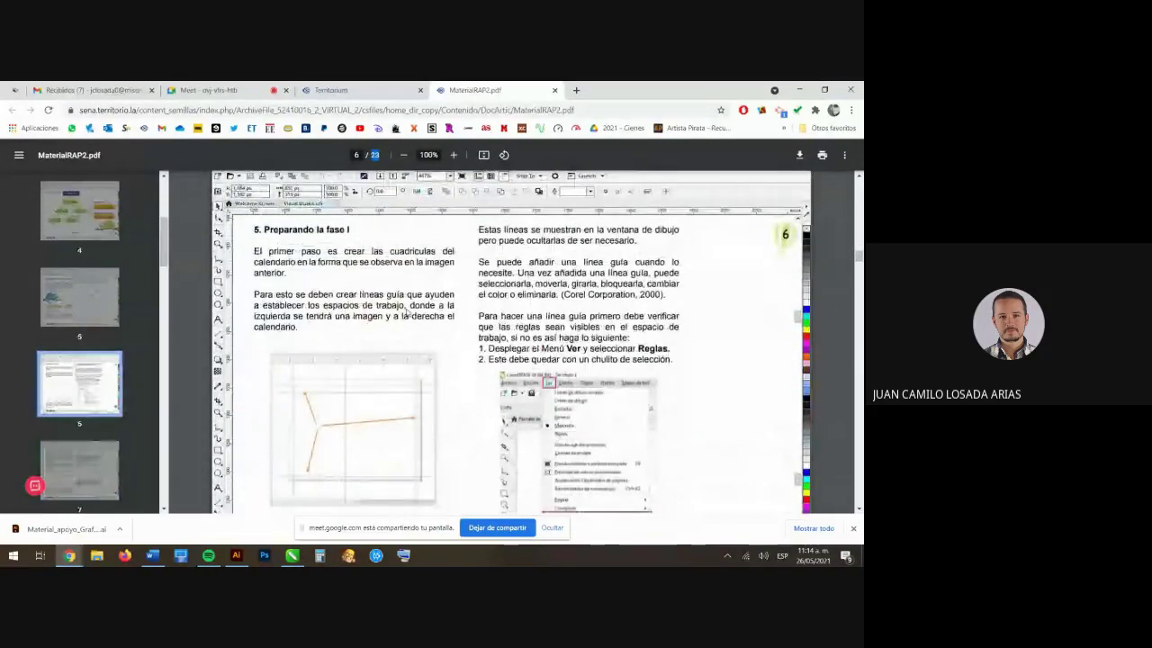
{"action": "scroll", "coordinate": [383, 271], "scroll_direction": "down", "scroll_amount": 1}
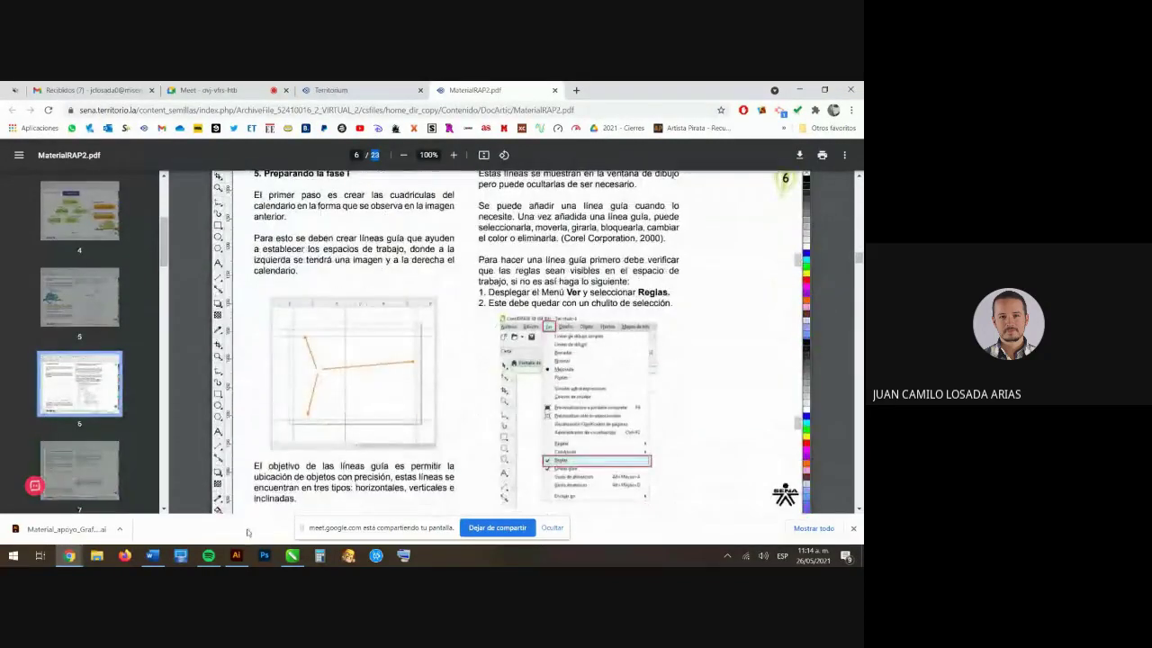
- Switch to CorelDRAW and place horizontal guidelines at about 17.4 and 22.1 cm and a vertical one at about -2.2 cm
{"action": "left_click", "coordinate": [289, 557]}
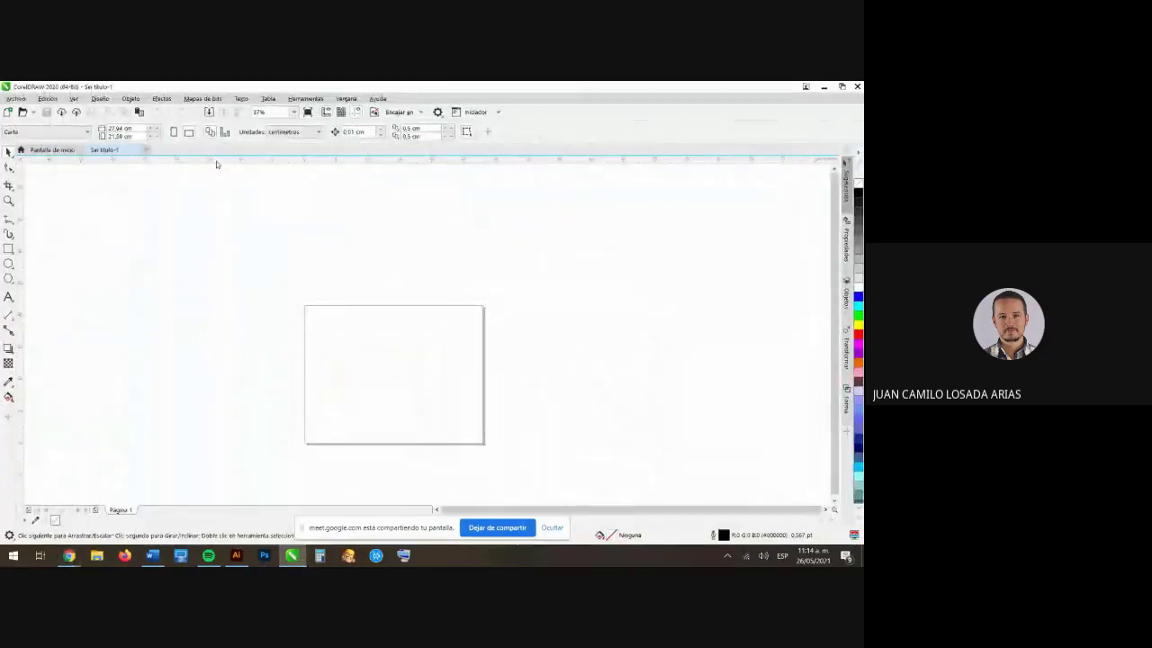
{"action": "left_click_drag", "start_coordinate": [218, 162], "coordinate": [334, 336]}
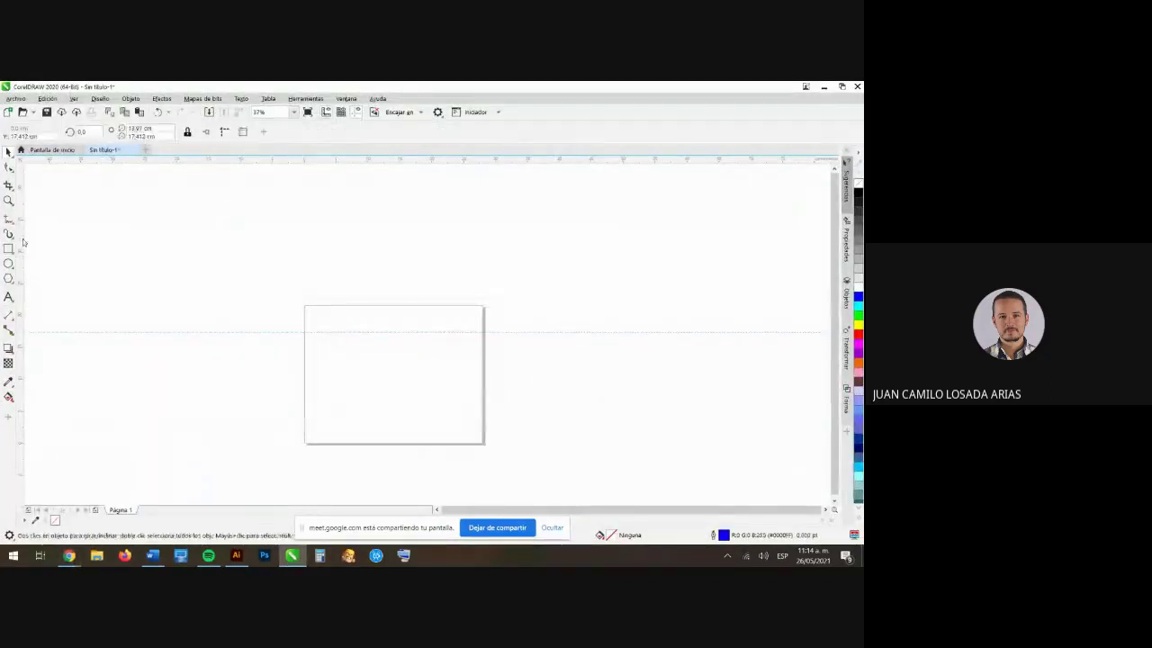
{"action": "left_click_drag", "start_coordinate": [16, 259], "coordinate": [290, 260]}
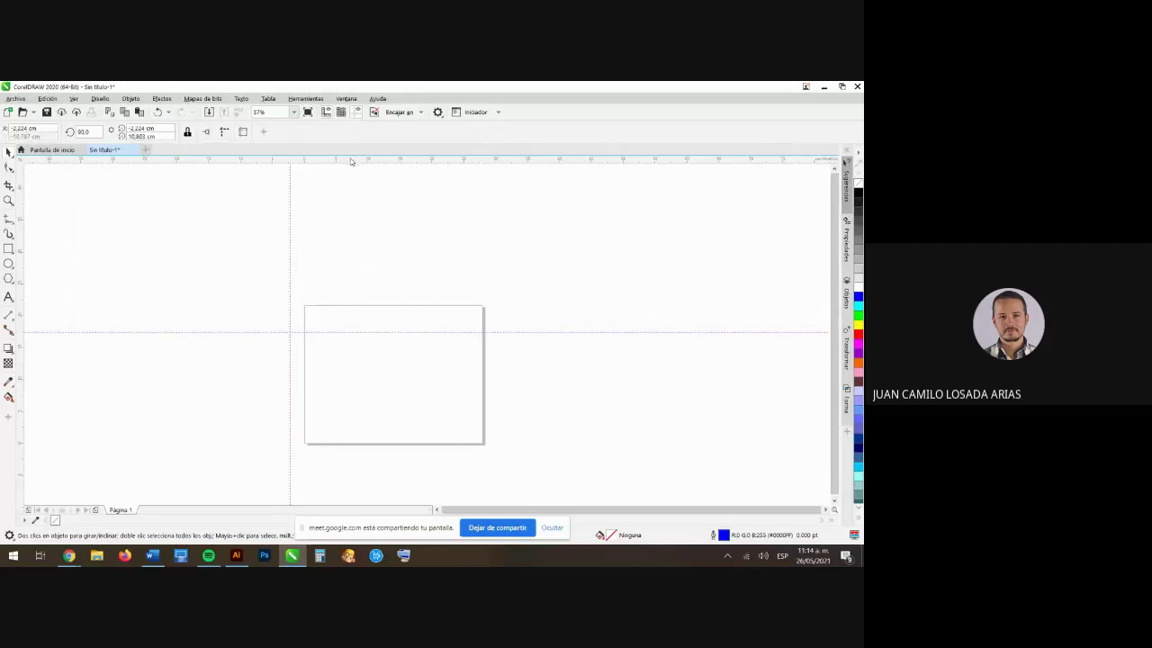
{"action": "left_click_drag", "start_coordinate": [351, 162], "coordinate": [360, 304]}
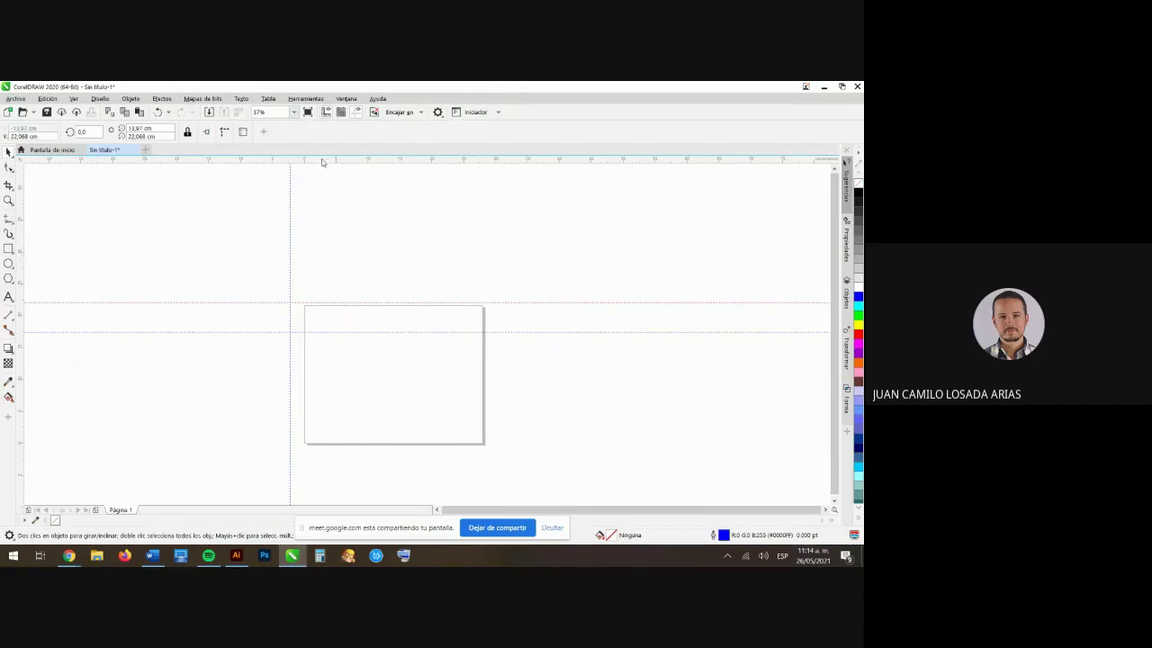
- Add horizontal guidelines at about 5.6 and -0.5 cm and vertical guidelines at about 16.4 and 27.8 cm
{"action": "left_click_drag", "start_coordinate": [322, 162], "coordinate": [365, 408]}
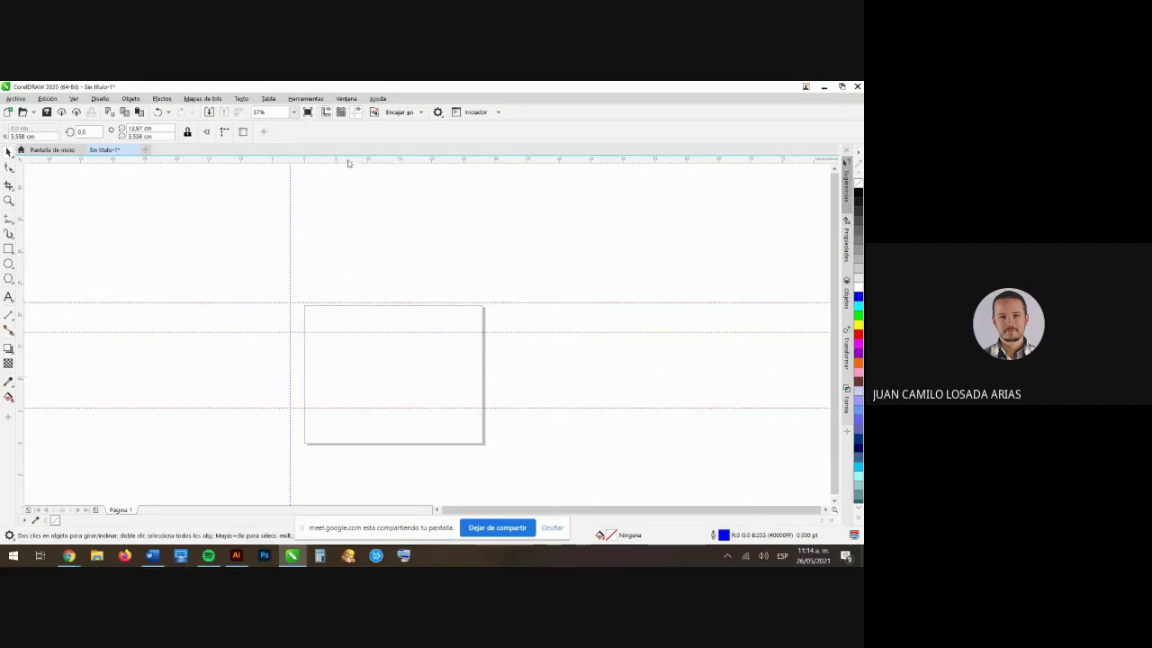
{"action": "left_click_drag", "start_coordinate": [347, 162], "coordinate": [360, 446]}
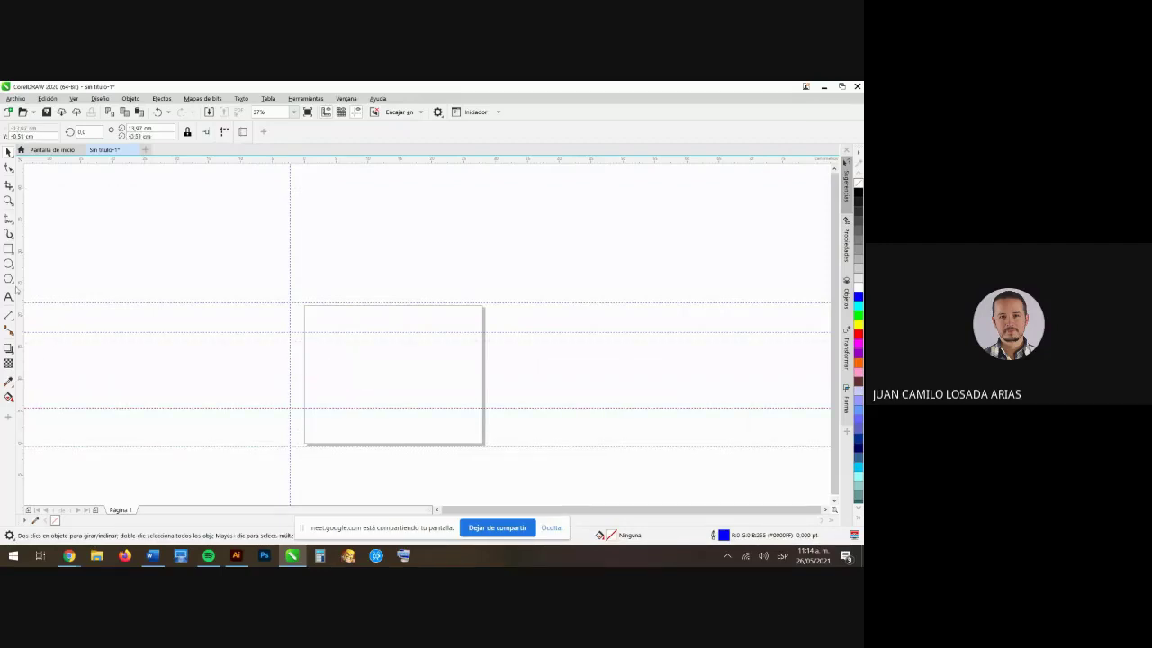
{"action": "left_click_drag", "start_coordinate": [401, 337], "coordinate": [418, 335]}
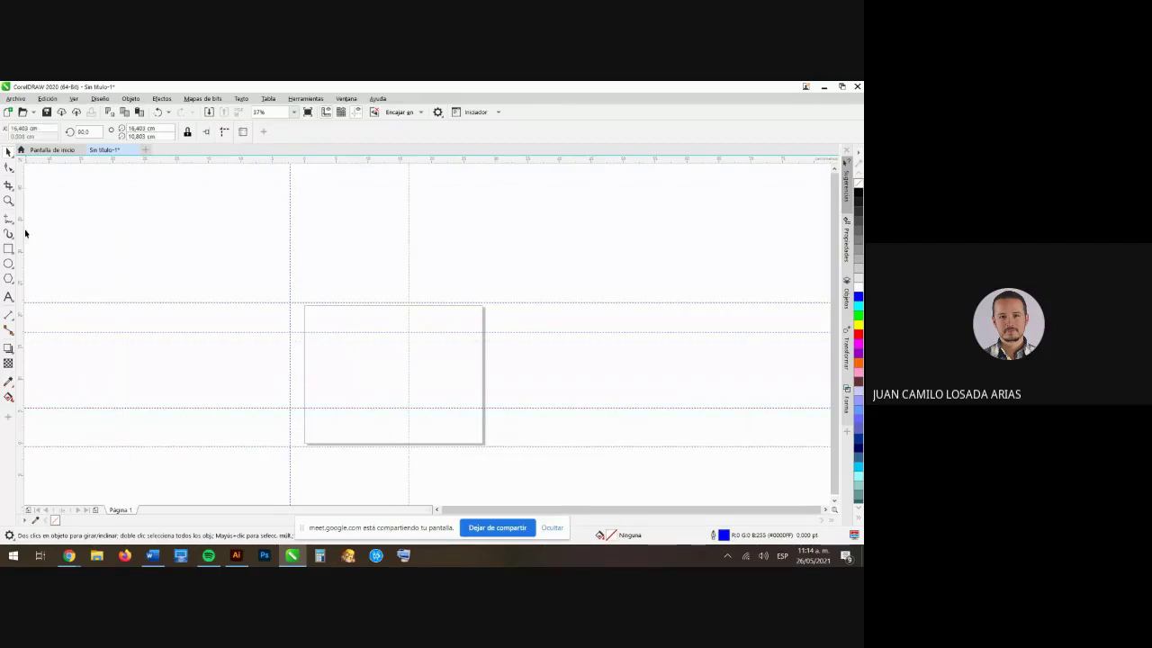
{"action": "left_click_drag", "start_coordinate": [41, 257], "coordinate": [480, 311]}
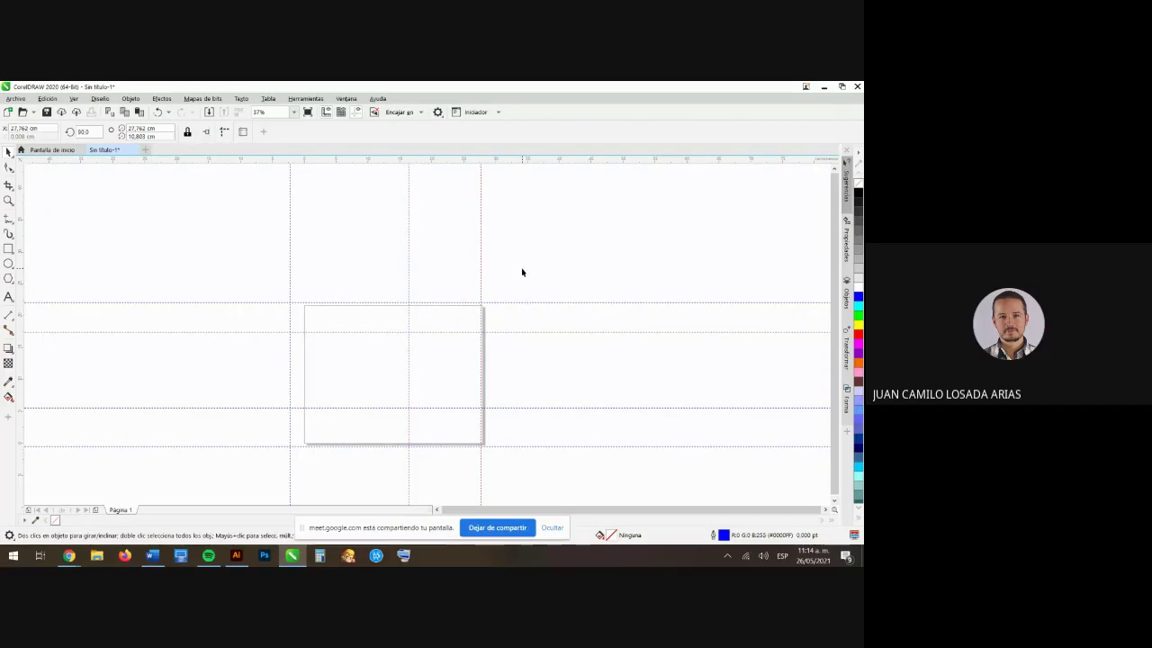
- Move the outer guidelines onto the page's left, top and right edges
{"action": "left_click", "coordinate": [298, 315]}
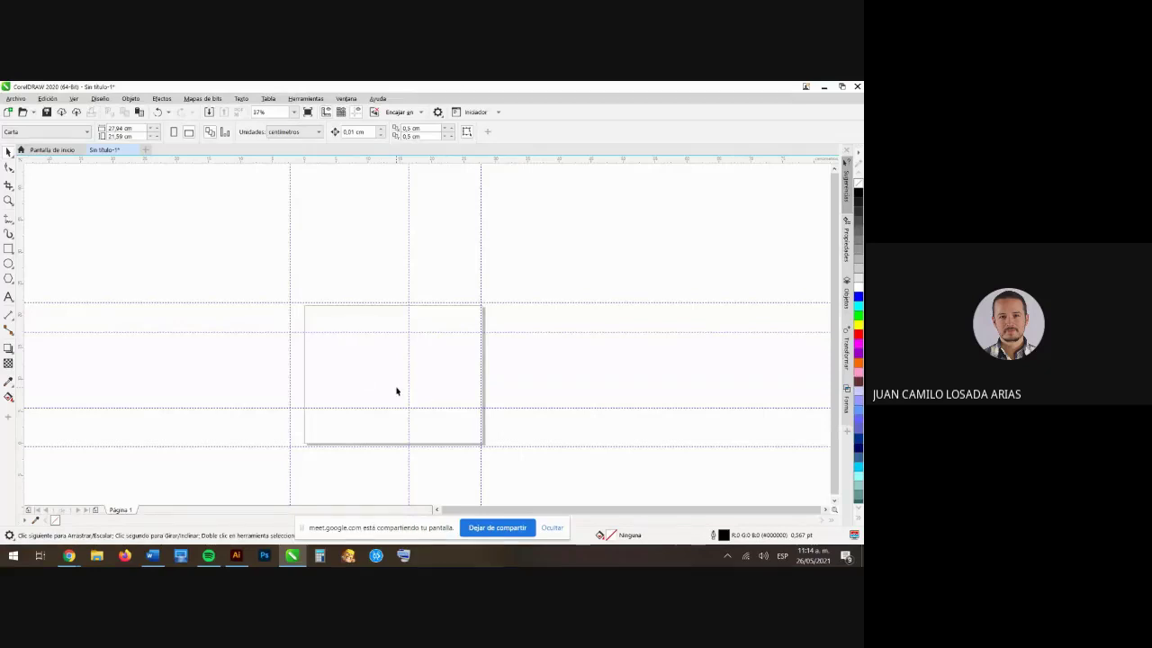
{"action": "left_click_drag", "start_coordinate": [291, 319], "coordinate": [357, 306]}
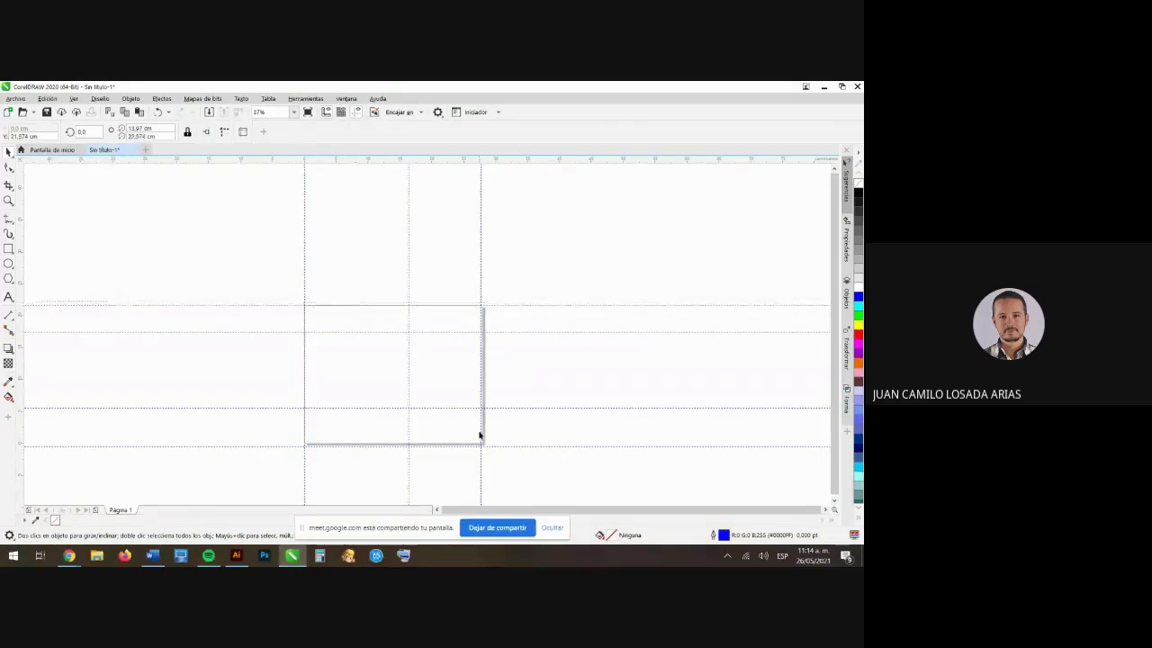
{"action": "left_click", "coordinate": [482, 384]}
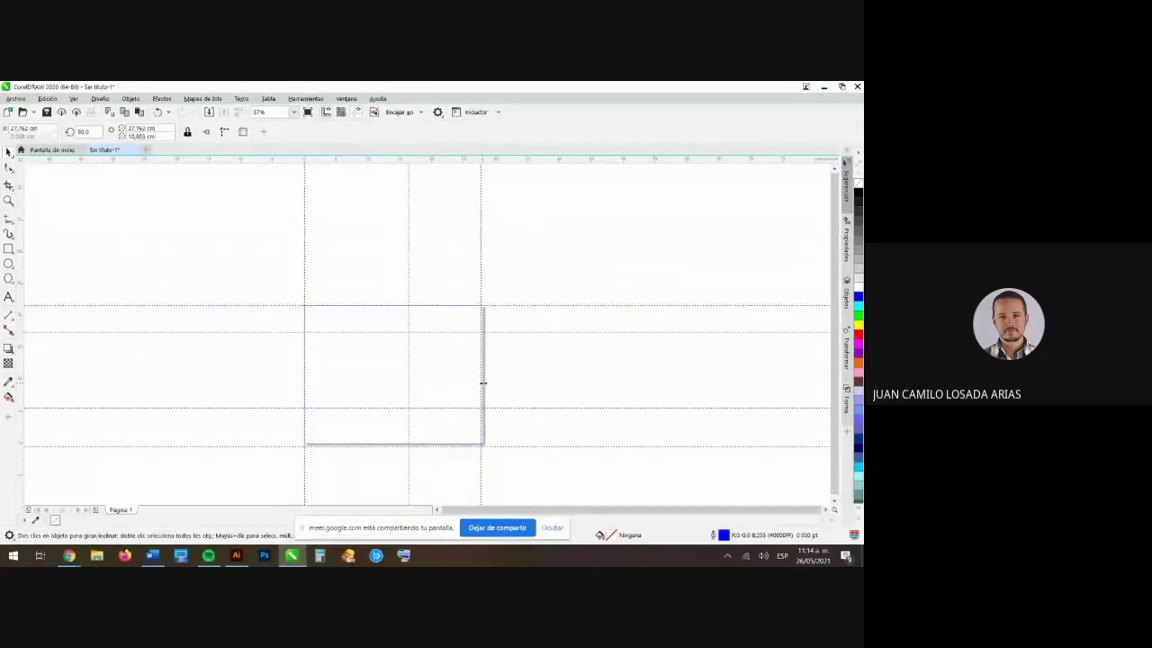
{"action": "left_click_drag", "start_coordinate": [482, 383], "coordinate": [486, 384]}
{"action": "left_click", "coordinate": [514, 389]}
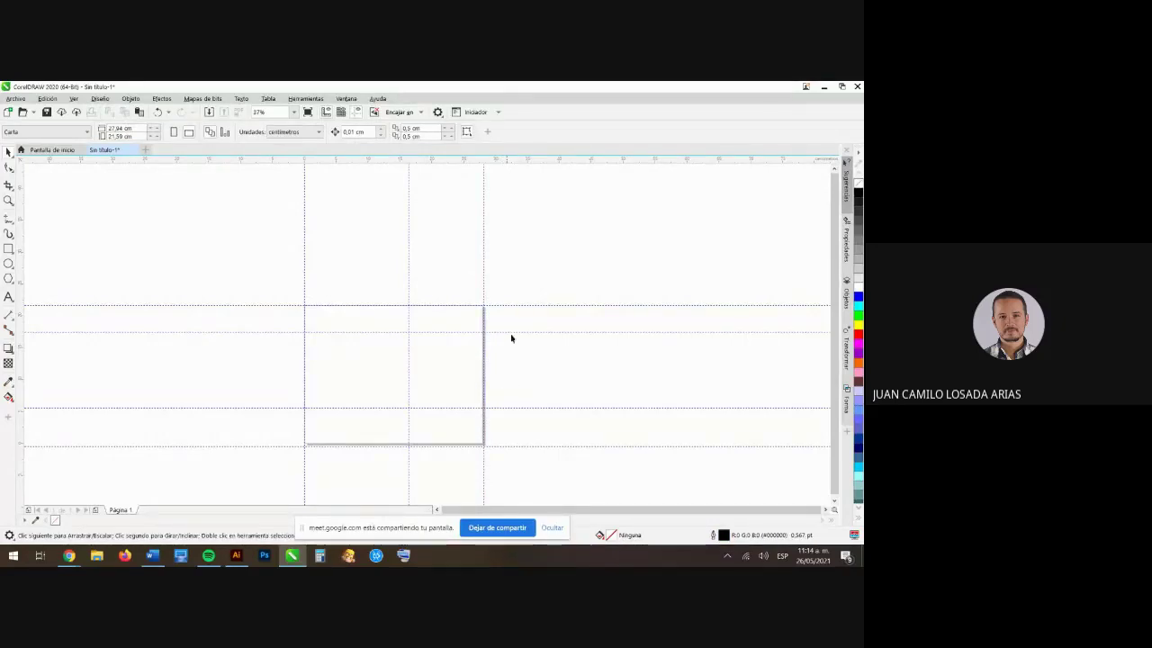
- Switch to the MaterialRAP2 PDF and check the guideline diagram and ruler instructions in section 5 on page 6
{"action": "left_click", "coordinate": [68, 556]}
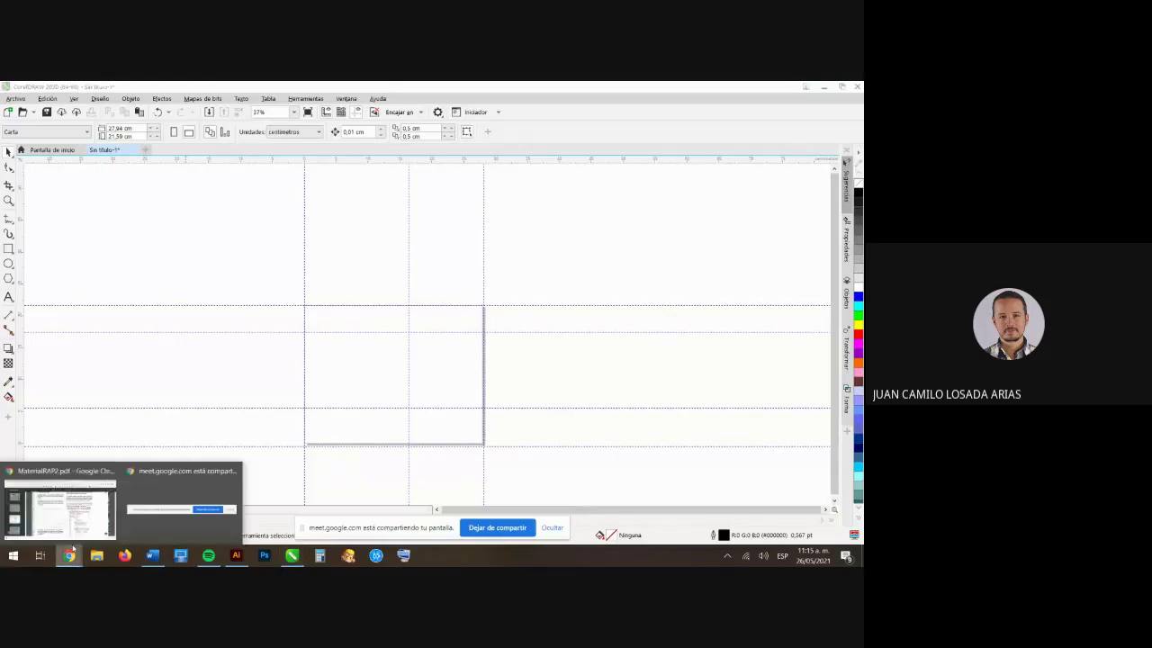
{"action": "left_click", "coordinate": [79, 531]}
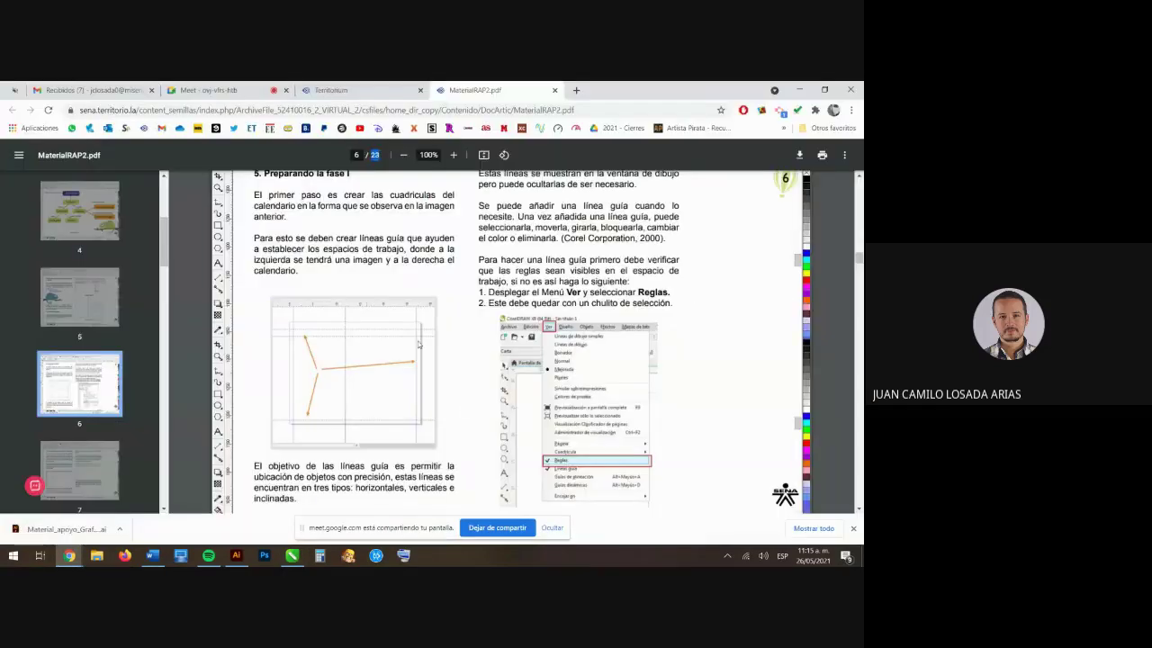
{"action": "scroll", "coordinate": [356, 428], "scroll_direction": "down", "scroll_amount": 1}
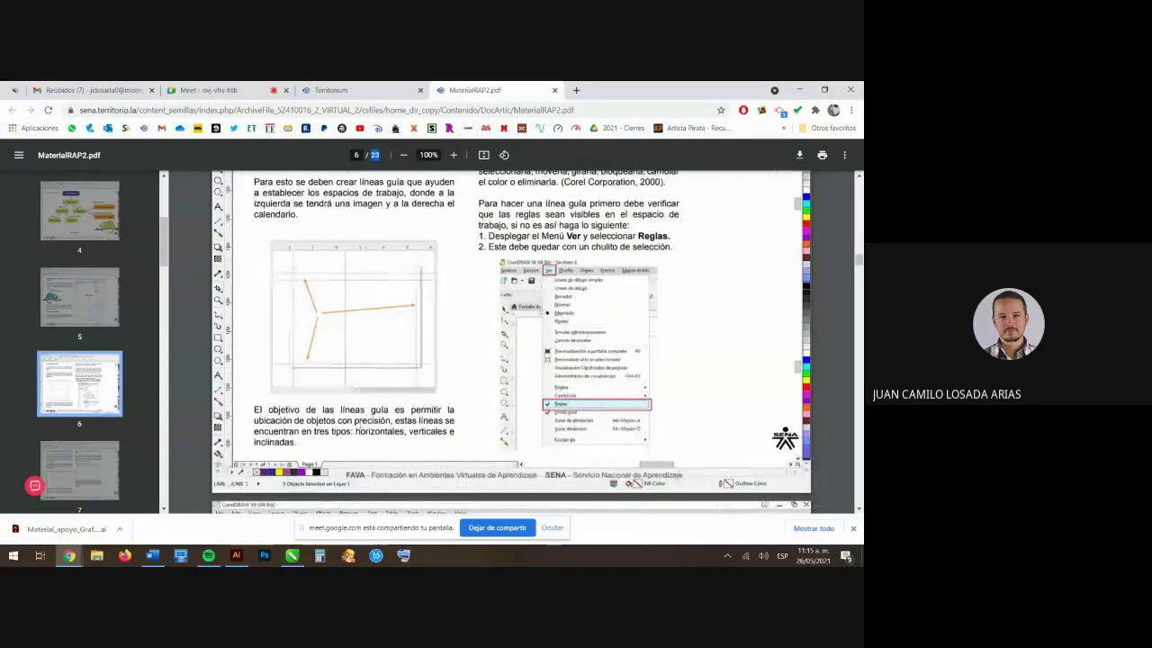
- Switch to CorelDRAW, hide the guidelines and show them again
{"action": "left_click", "coordinate": [292, 556]}
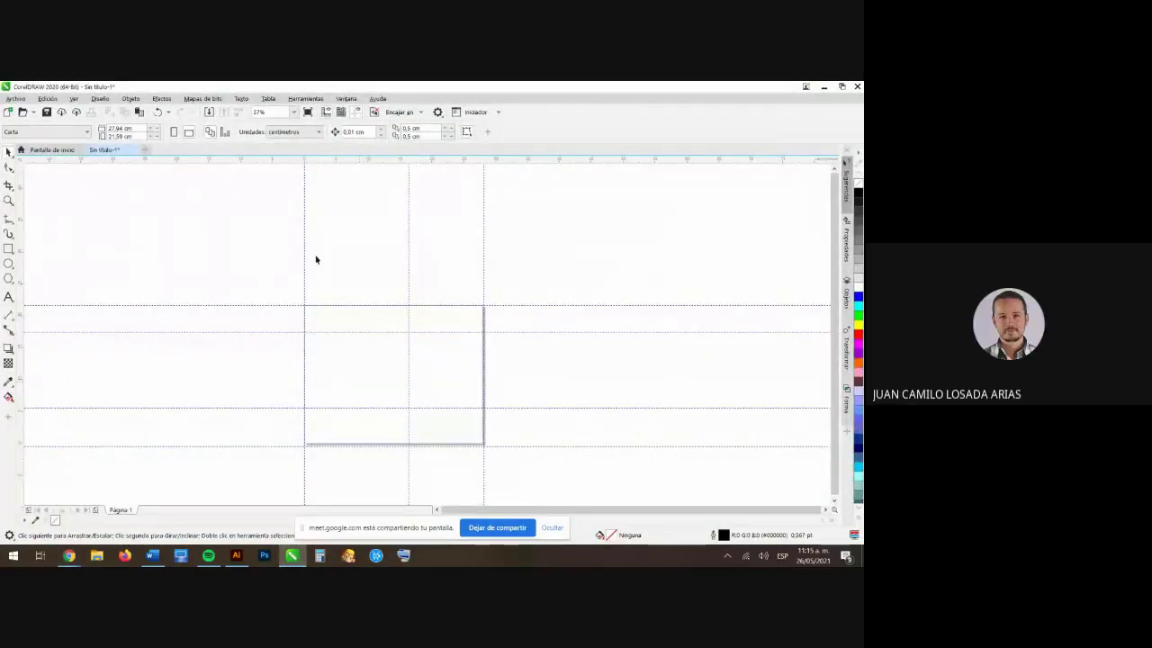
{"action": "left_click", "coordinate": [74, 99]}
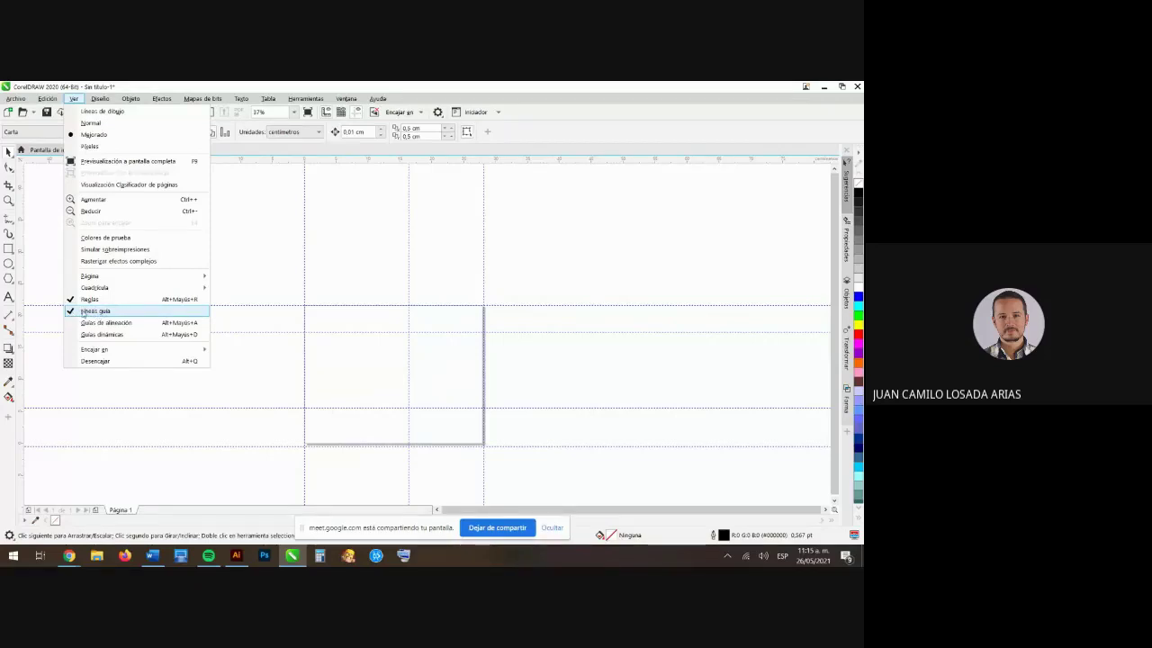
{"action": "key", "text": "Escape"}
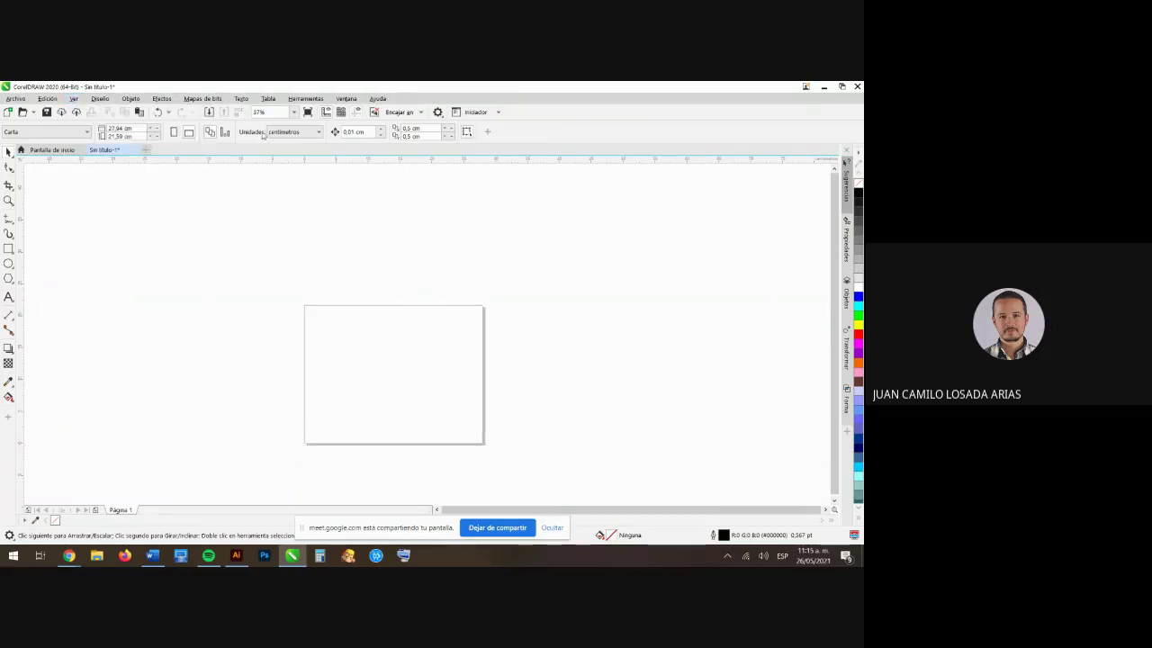
{"action": "left_click", "coordinate": [74, 98]}
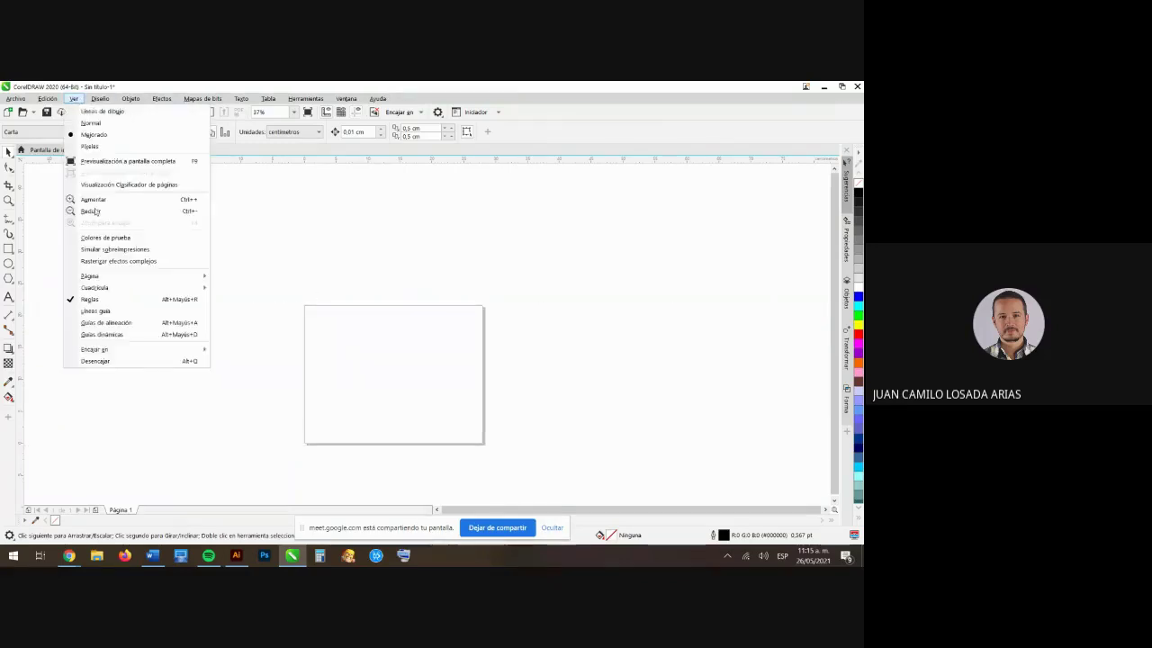
{"action": "left_click", "coordinate": [96, 310]}
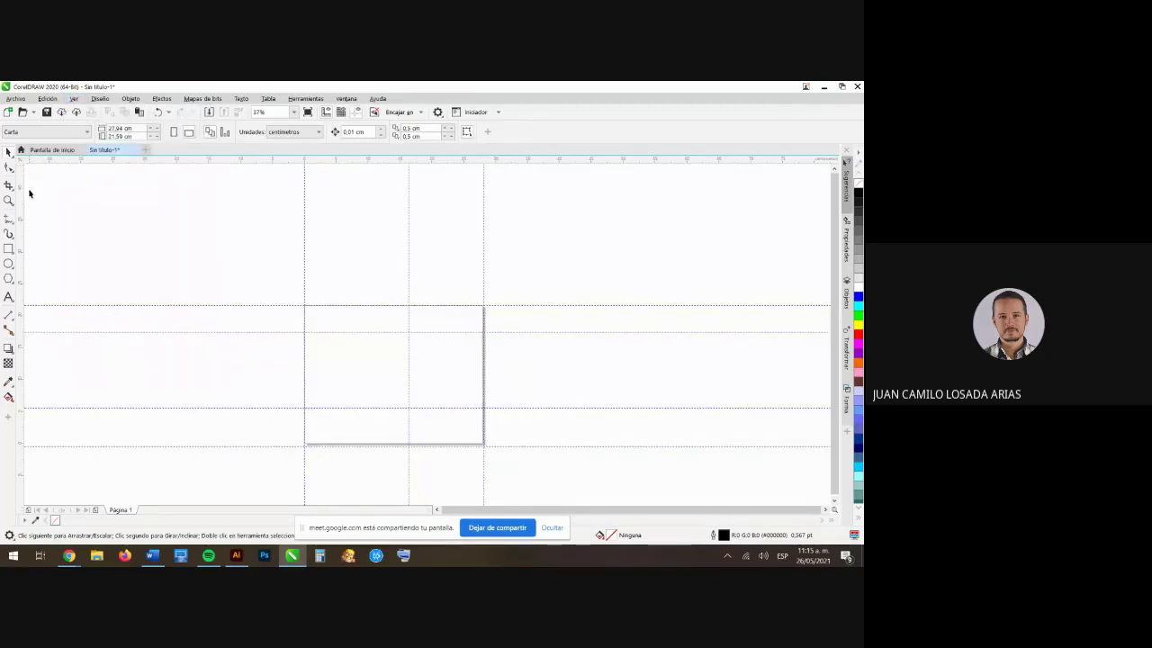
- Hide the rulers around the drawing window and show them again
{"action": "left_click", "coordinate": [76, 99]}
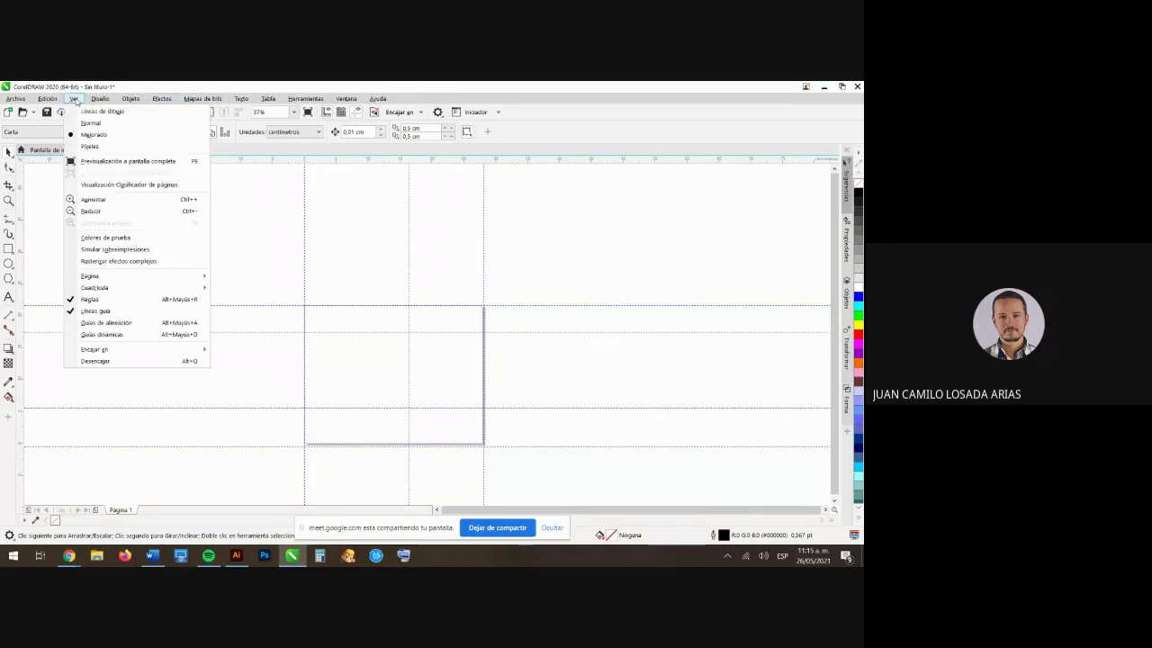
{"action": "left_click", "coordinate": [96, 301]}
{"action": "left_click", "coordinate": [71, 99]}
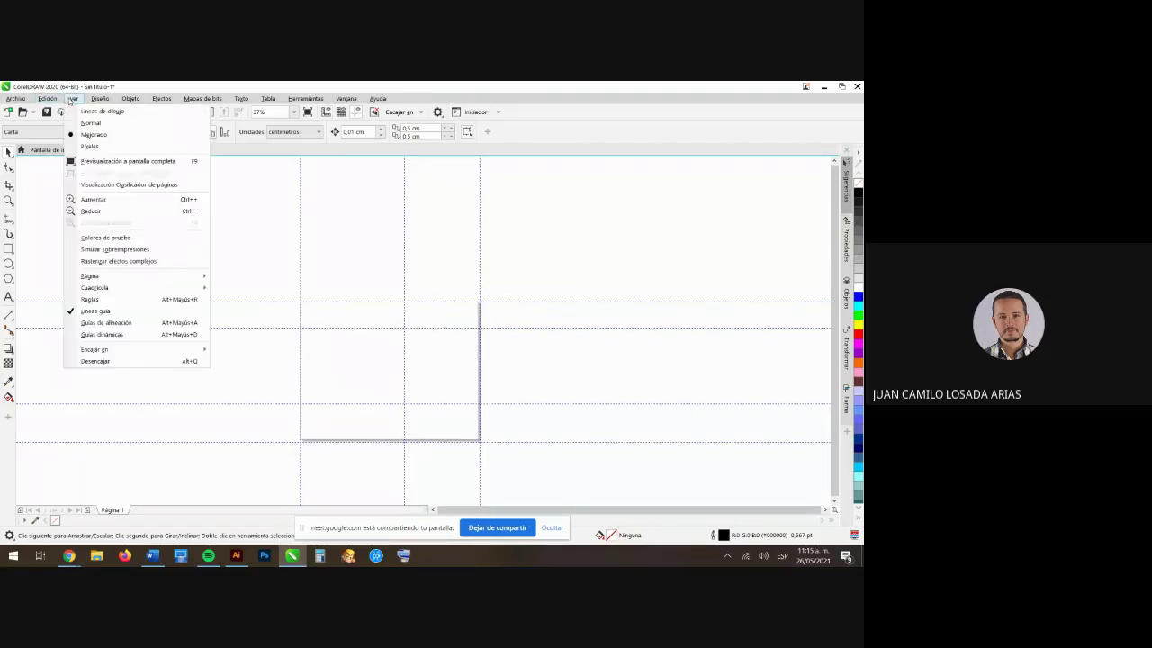
{"action": "left_click", "coordinate": [111, 300]}
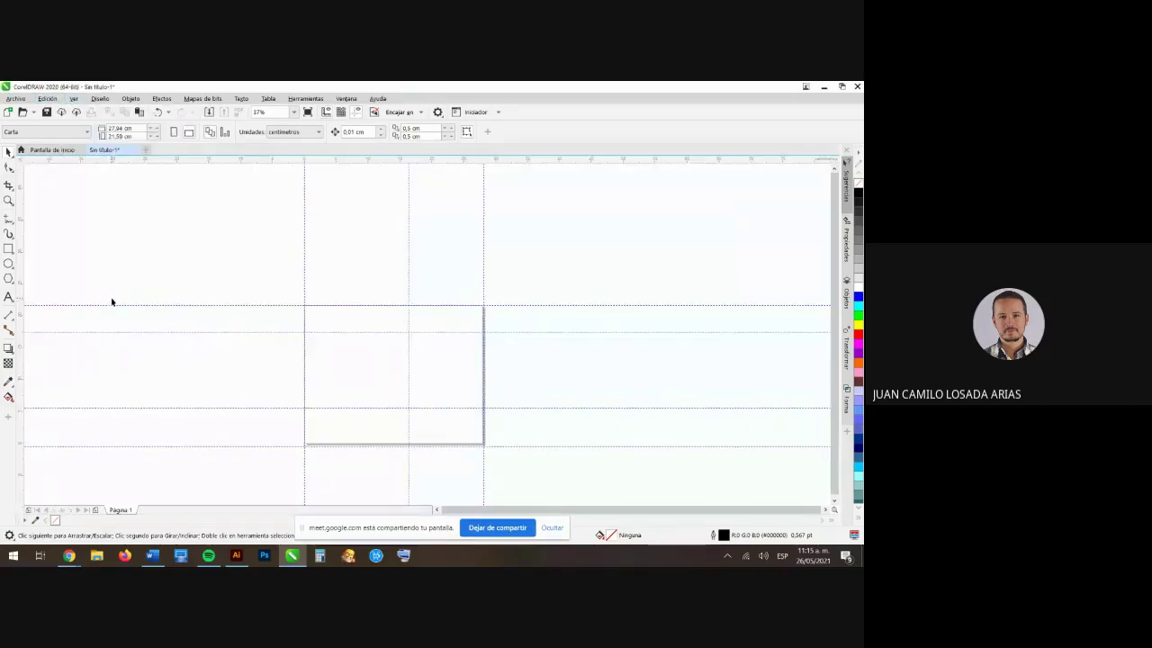
- Show the document grid, inspect it up close and hide it again
{"action": "left_click", "coordinate": [74, 99]}
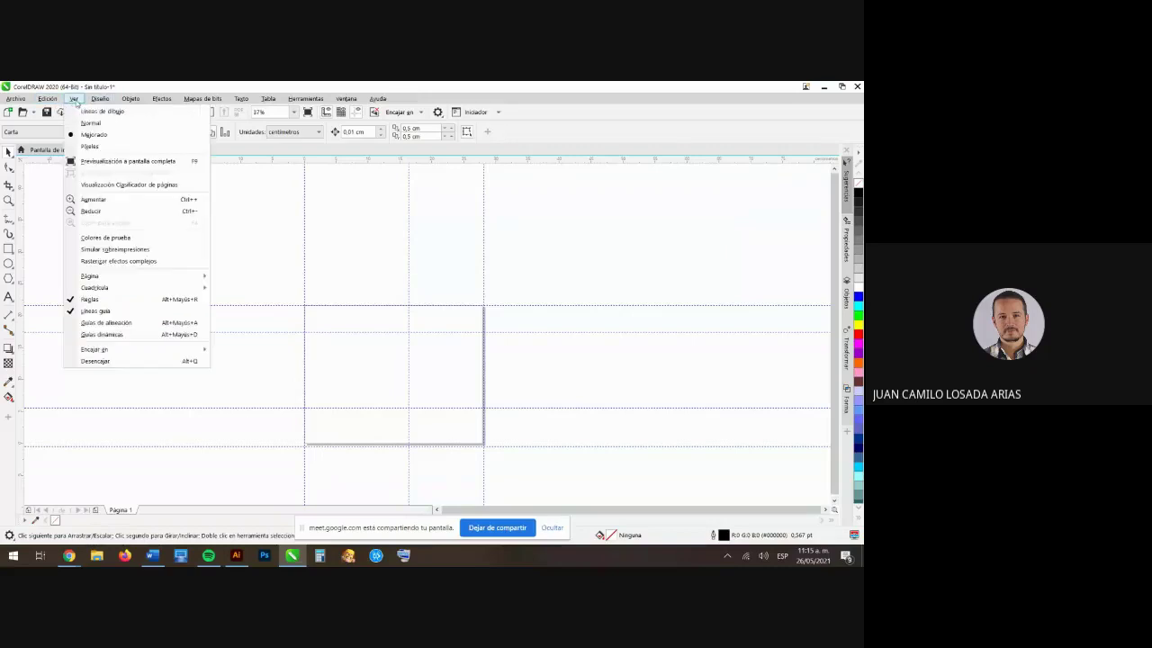
{"action": "mouse_move", "coordinate": [130, 288]}
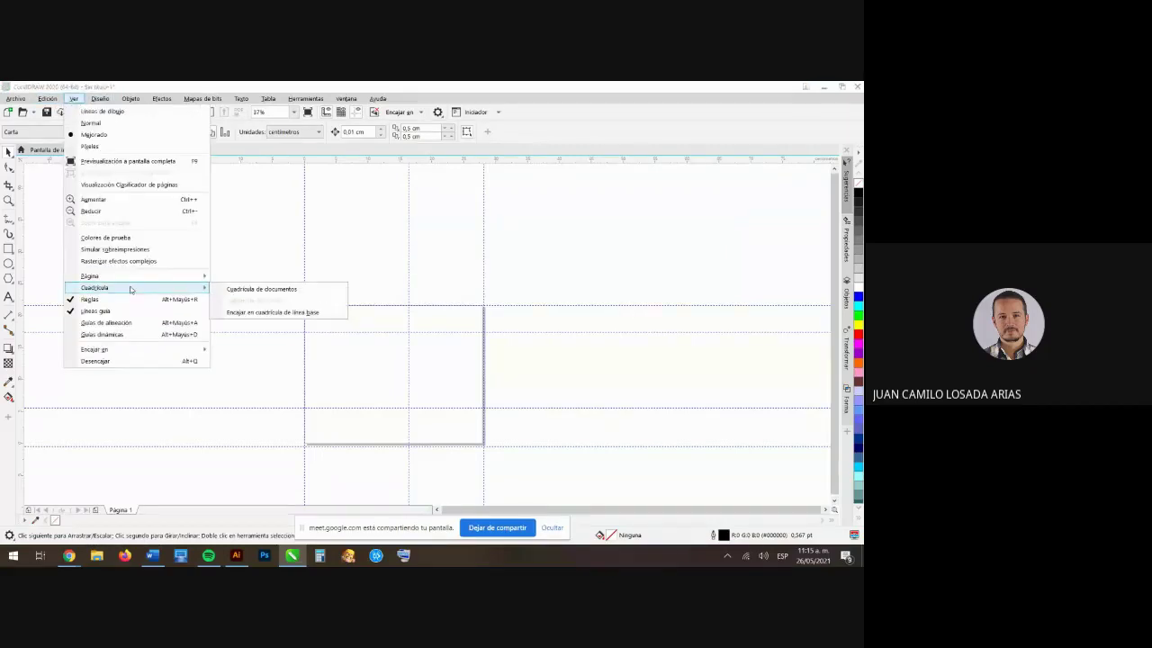
{"action": "left_click", "coordinate": [305, 290]}
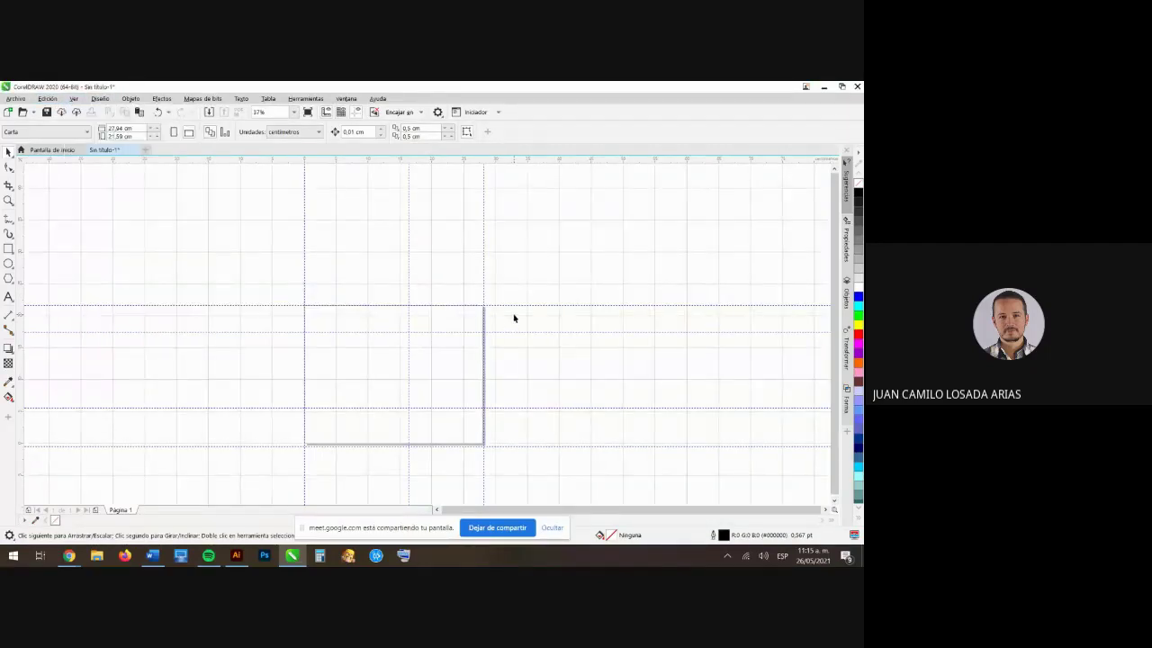
{"action": "scroll", "coordinate": [367, 399], "scroll_direction": "up", "scroll_amount": 2}
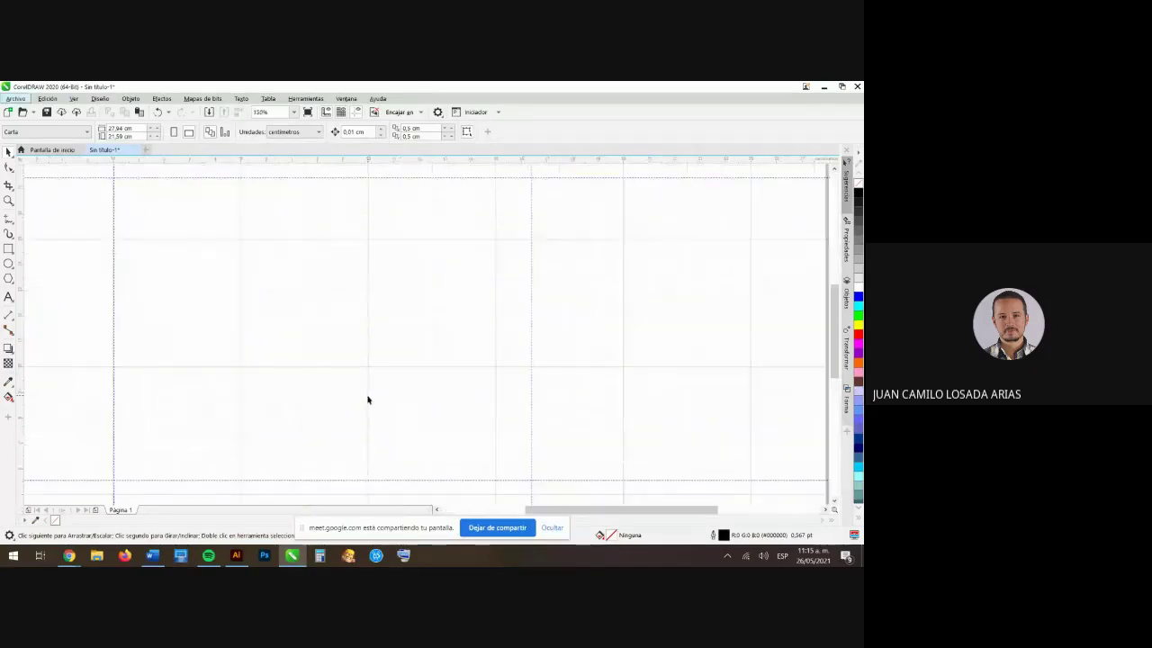
{"action": "scroll", "coordinate": [367, 400], "scroll_direction": "down", "scroll_amount": 2}
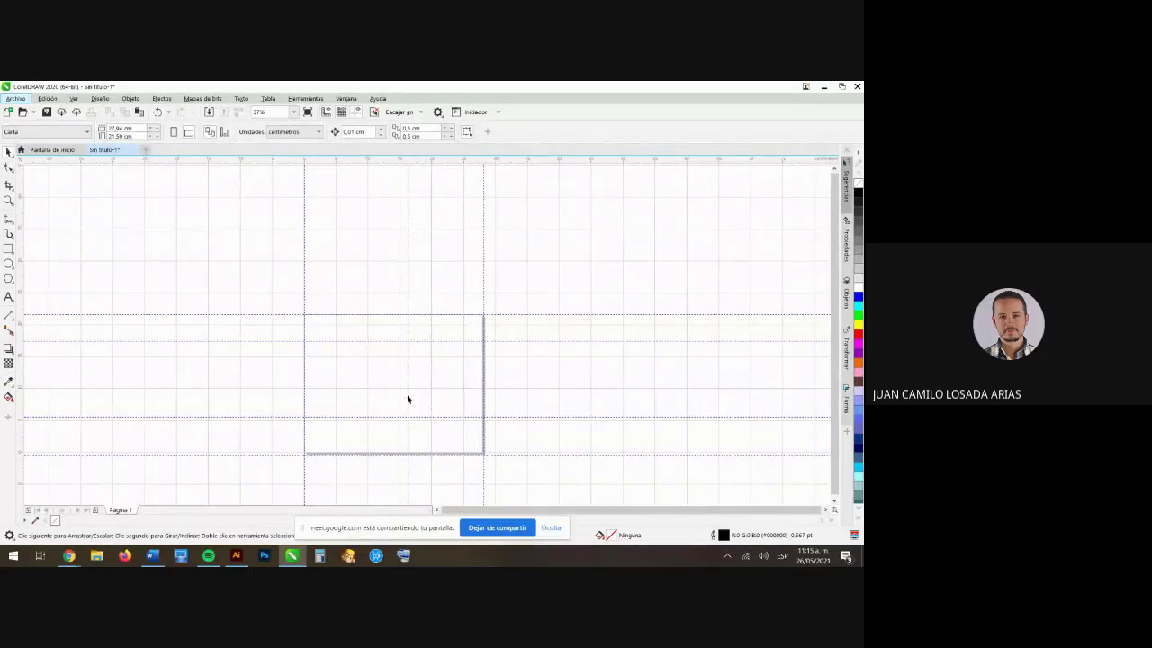
{"action": "left_click", "coordinate": [74, 98]}
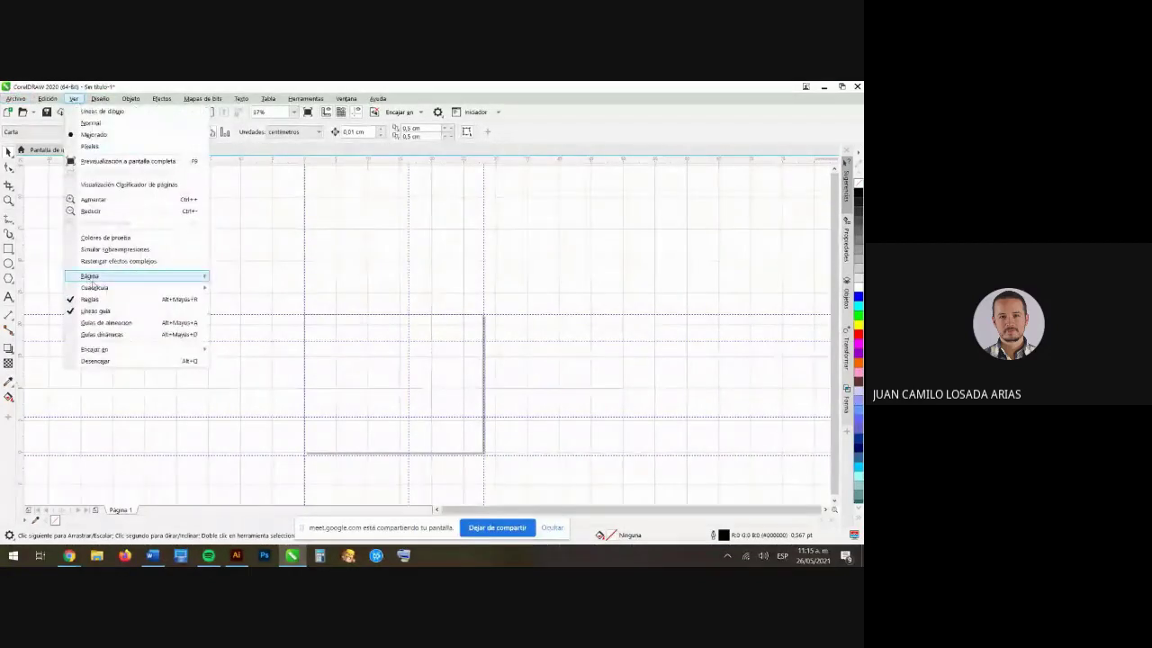
{"action": "mouse_move", "coordinate": [95, 287]}
{"action": "left_click", "coordinate": [262, 288]}
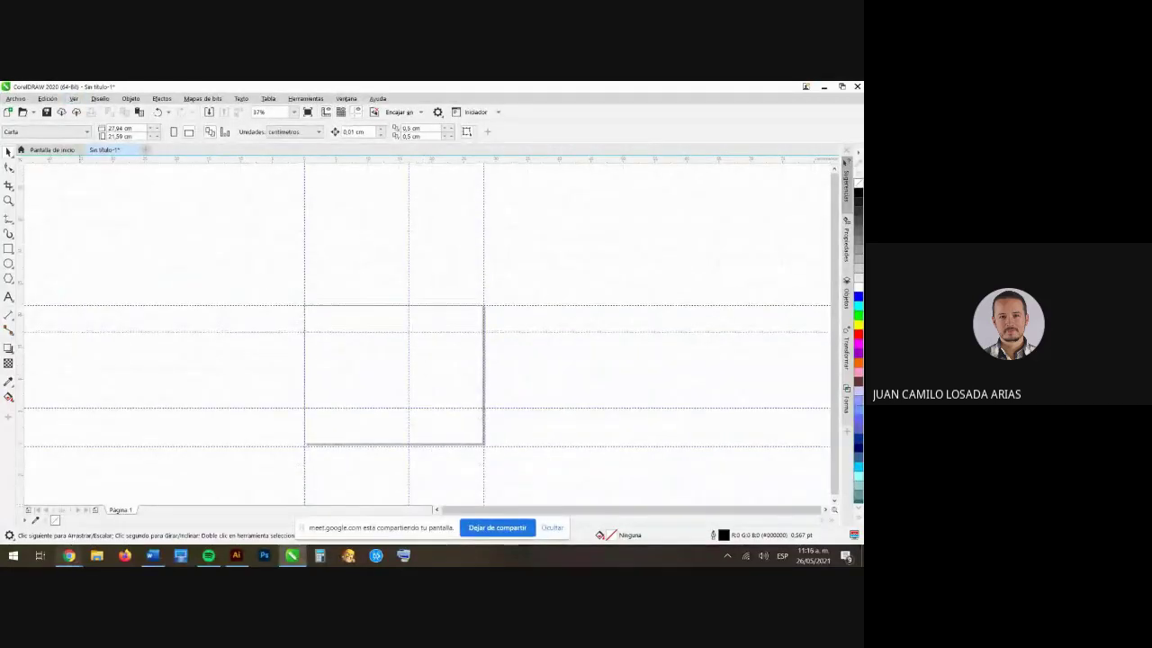
- Switch to the MaterialRAP2 PDF and skim from page 6 to section 7, Finalizando la edición, on page 15
{"action": "mouse_move", "coordinate": [68, 553]}
{"action": "left_click", "coordinate": [63, 533]}
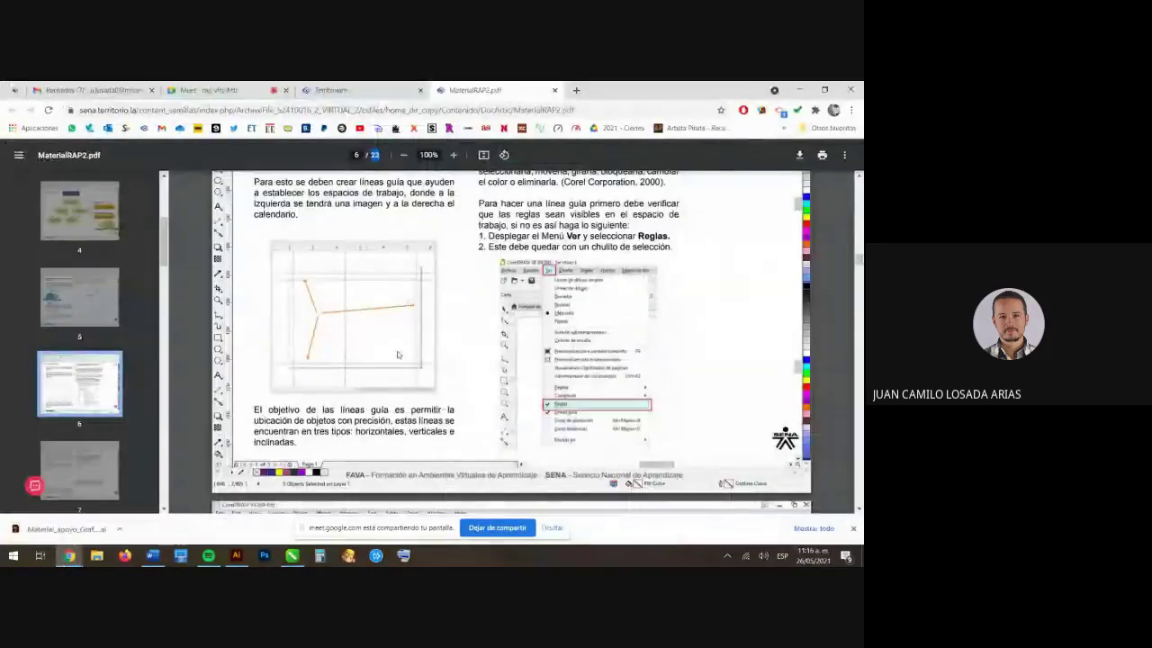
{"action": "scroll", "coordinate": [307, 336], "scroll_direction": "down", "scroll_amount": 1}
{"action": "scroll", "coordinate": [307, 336], "scroll_direction": "down", "scroll_amount": 2}
{"action": "scroll", "coordinate": [79, 360], "scroll_direction": "down", "scroll_amount": 3}
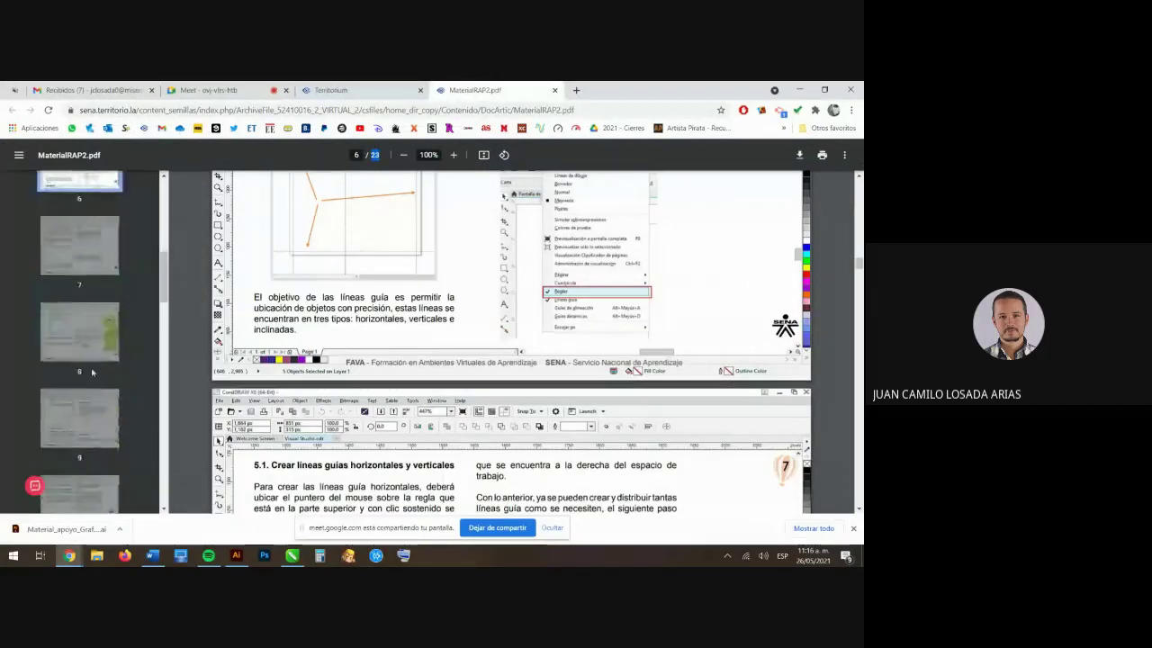
{"action": "left_click", "coordinate": [80, 333]}
{"action": "left_click", "coordinate": [95, 415]}
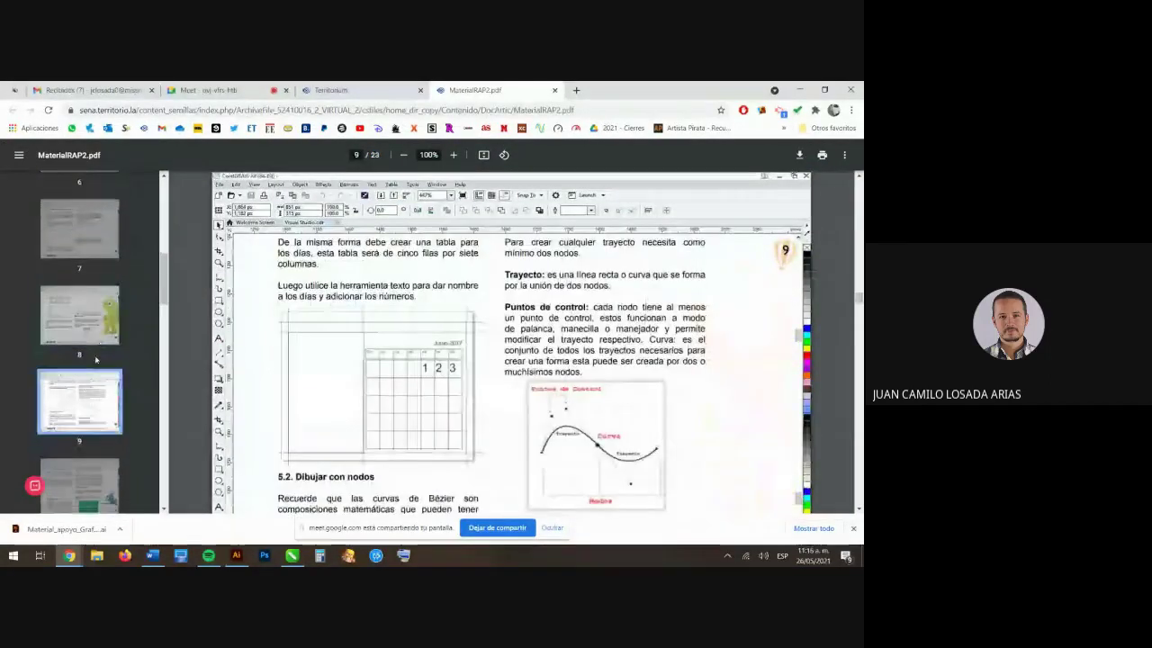
{"action": "left_click", "coordinate": [100, 415]}
{"action": "left_click", "coordinate": [101, 414]}
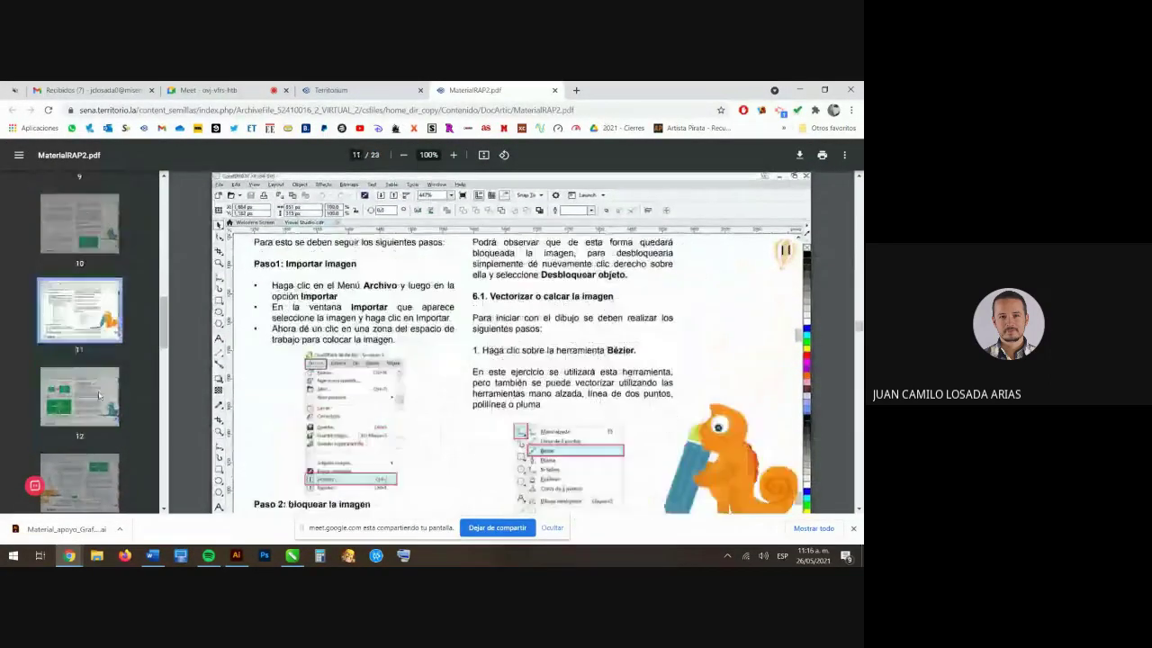
{"action": "left_click", "coordinate": [96, 405]}
{"action": "scroll", "coordinate": [91, 392], "scroll_direction": "down", "scroll_amount": 1}
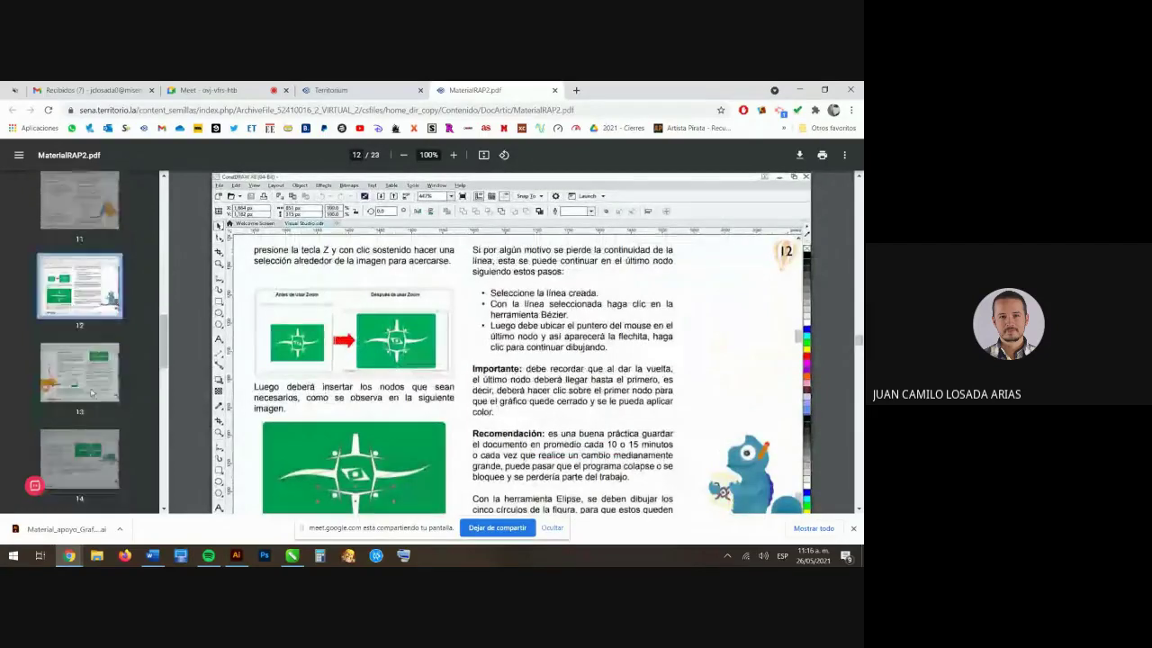
{"action": "left_click", "coordinate": [91, 392]}
{"action": "scroll", "coordinate": [90, 392], "scroll_direction": "down", "scroll_amount": 2}
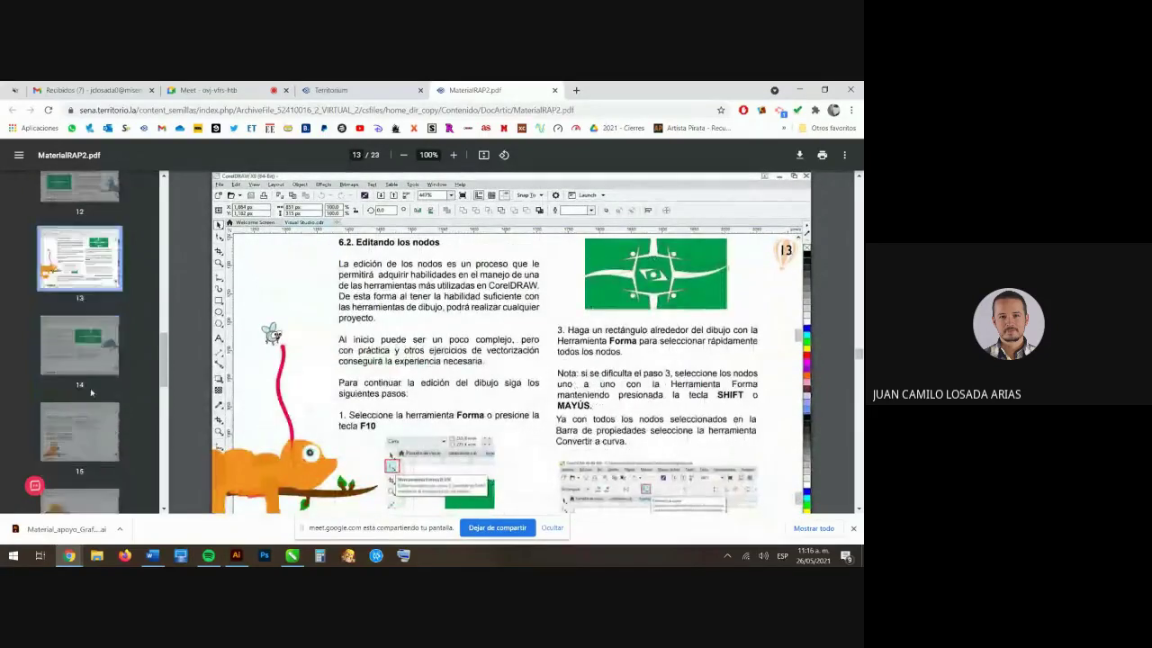
{"action": "left_click", "coordinate": [90, 390]}
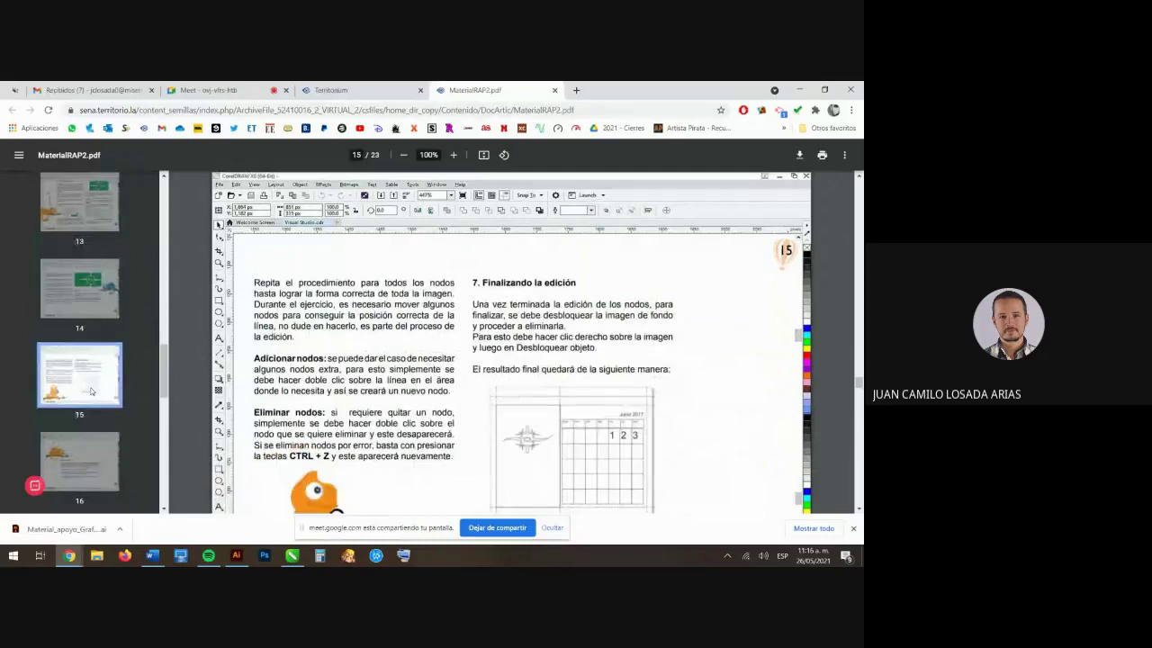
- Go back to section 6.2, Editando los nodos, on page 13 and review the logo tracing instructions on pages 12 and 11
{"action": "scroll", "coordinate": [83, 358], "scroll_direction": "up", "scroll_amount": 2}
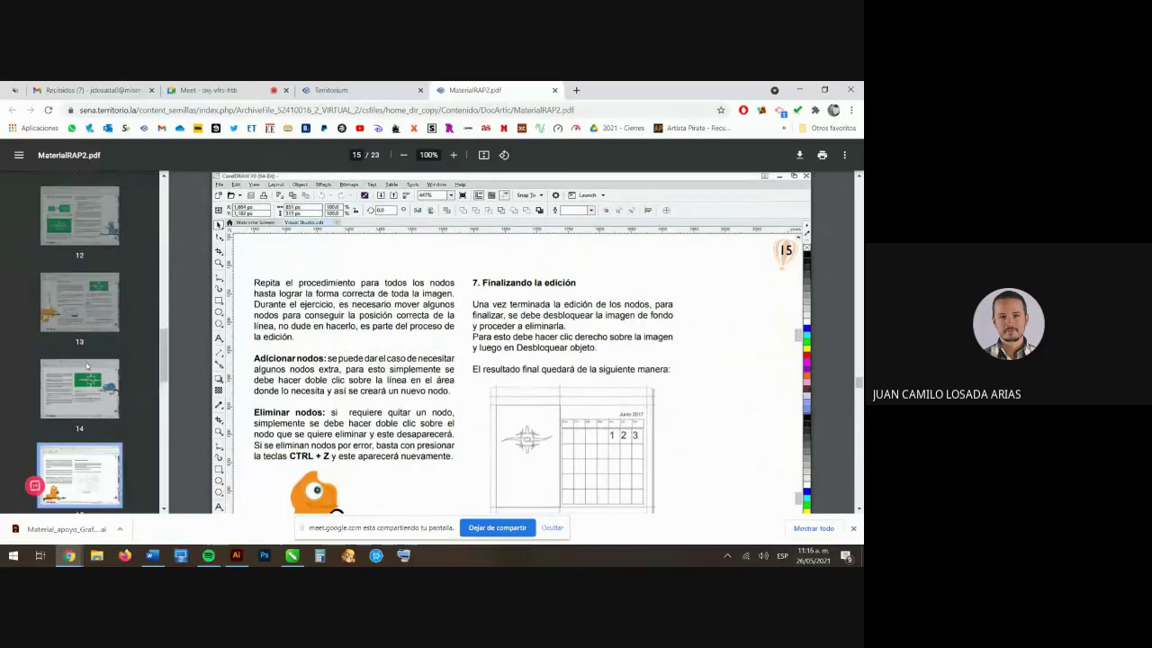
{"action": "left_click", "coordinate": [84, 357]}
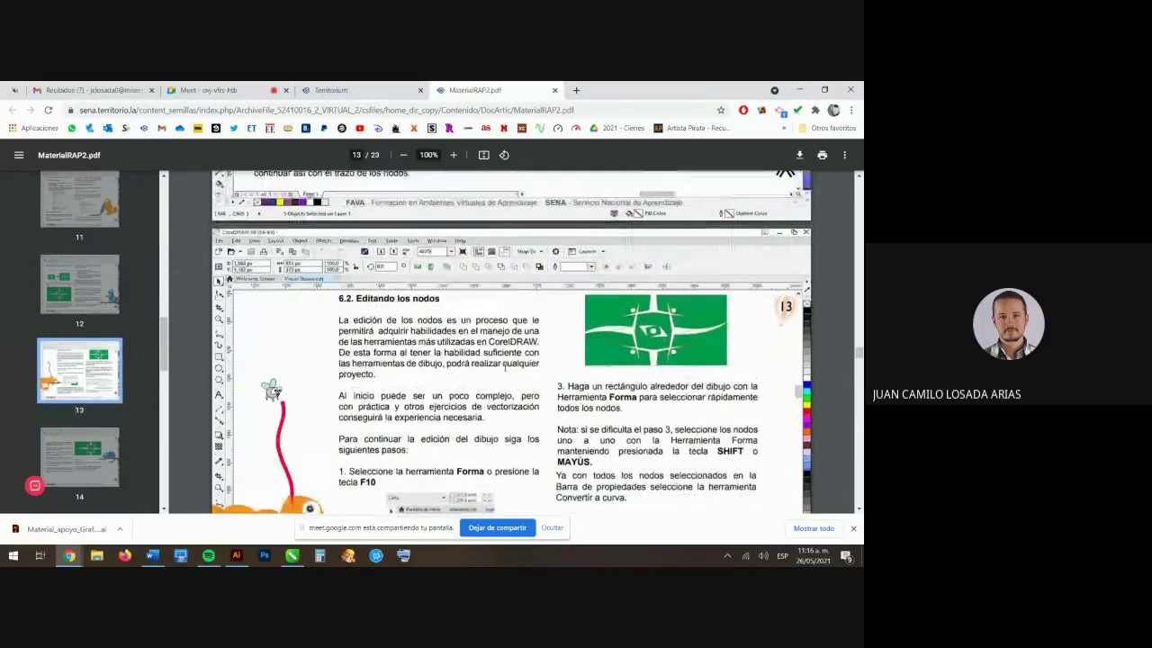
{"action": "scroll", "coordinate": [530, 401], "scroll_direction": "up", "scroll_amount": 3}
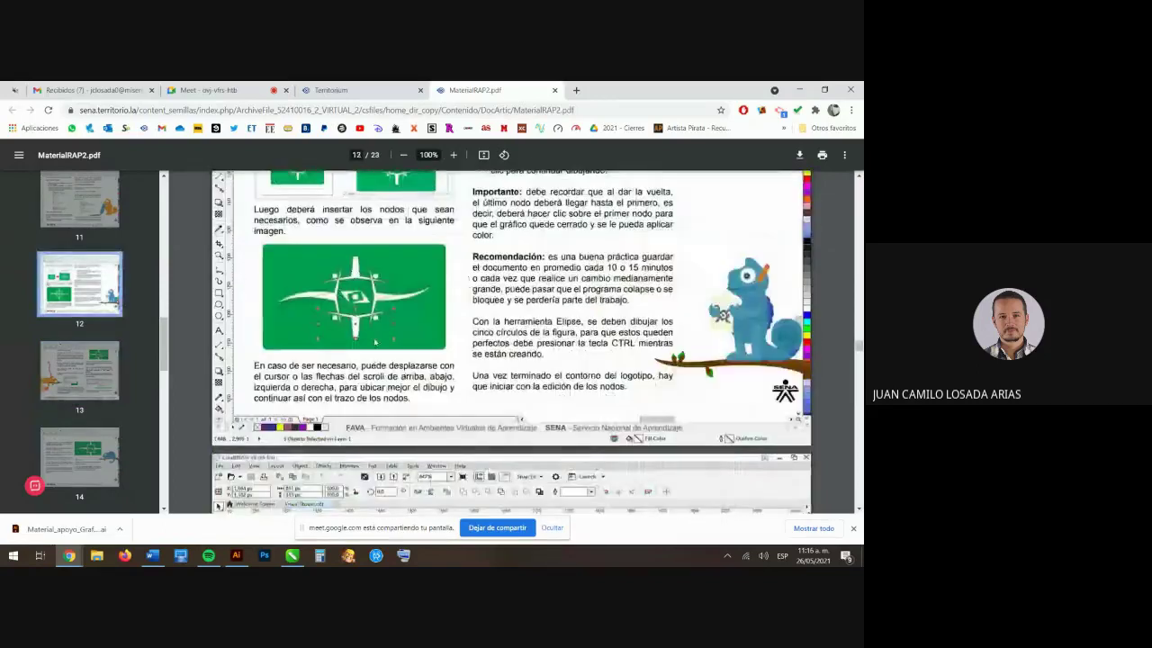
{"action": "scroll", "coordinate": [394, 353], "scroll_direction": "up", "scroll_amount": 1}
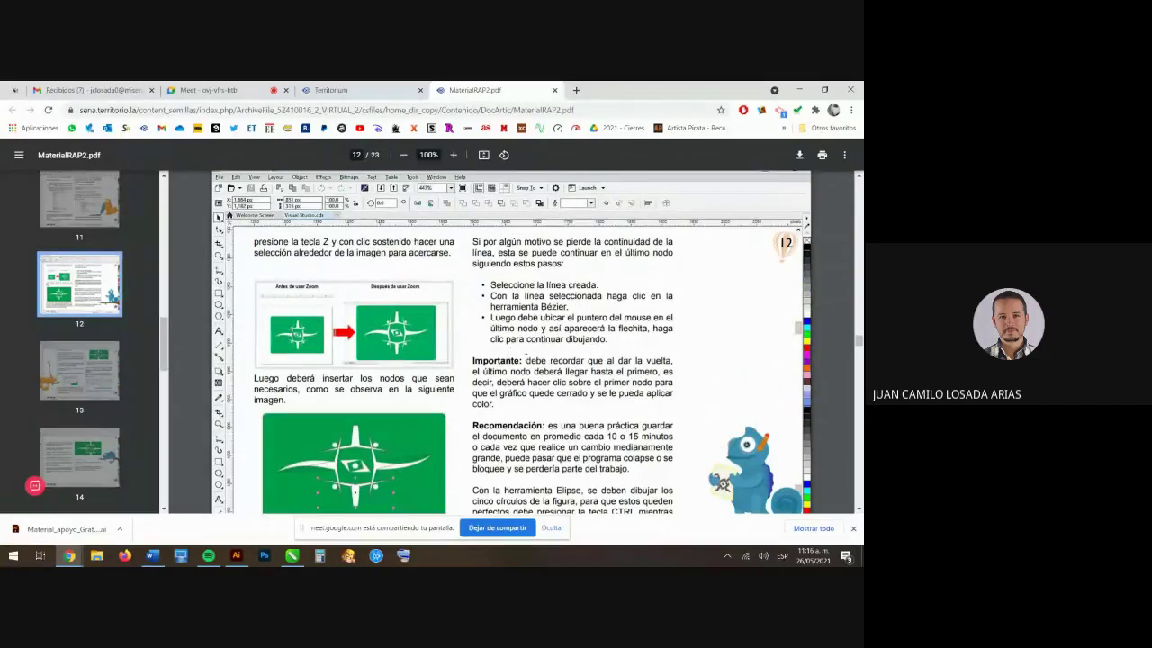
{"action": "scroll", "coordinate": [508, 350], "scroll_direction": "down", "scroll_amount": 2}
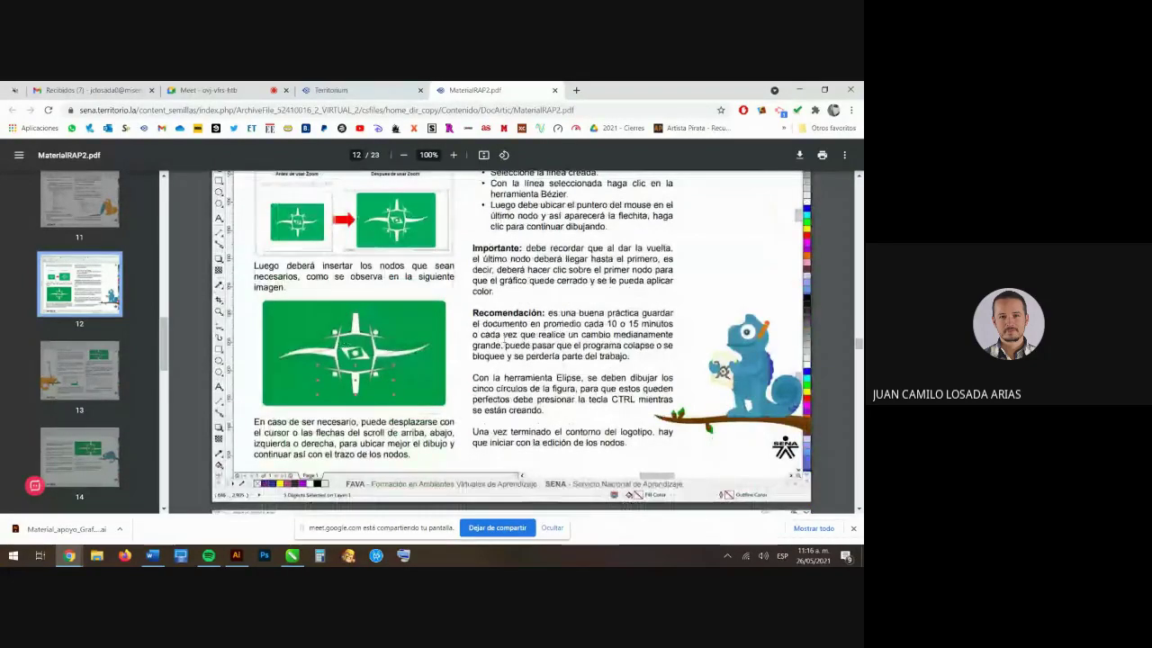
{"action": "scroll", "coordinate": [504, 344], "scroll_direction": "up", "scroll_amount": 5}
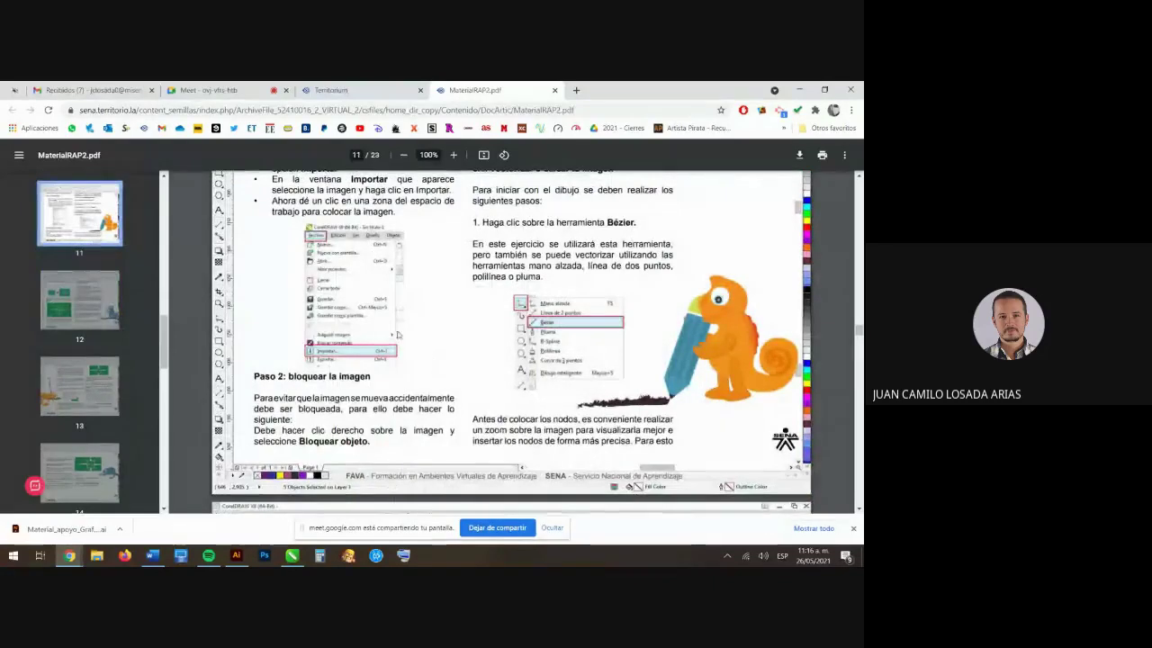
- Review the Bézier tool instruction in section 6.1 on page 11 and the introduction to section 6, Creando un logotipo, on page 10
{"action": "scroll", "coordinate": [507, 345], "scroll_direction": "up", "scroll_amount": 1}
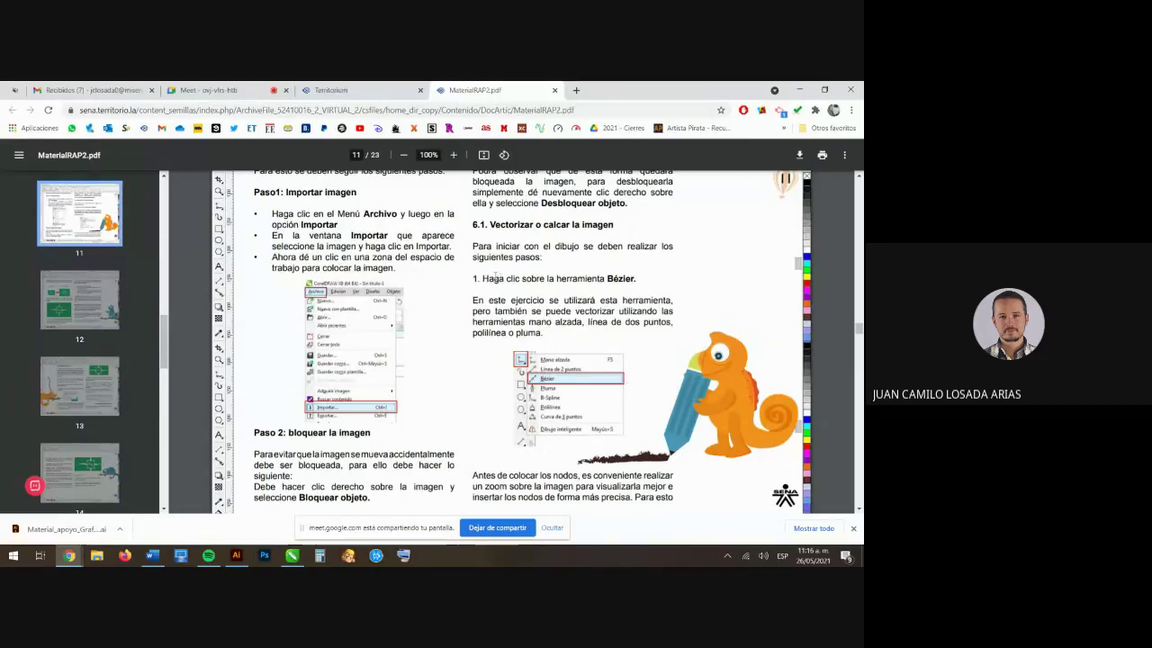
{"action": "left_click_drag", "start_coordinate": [481, 278], "coordinate": [639, 280]}
{"action": "left_click", "coordinate": [639, 280]}
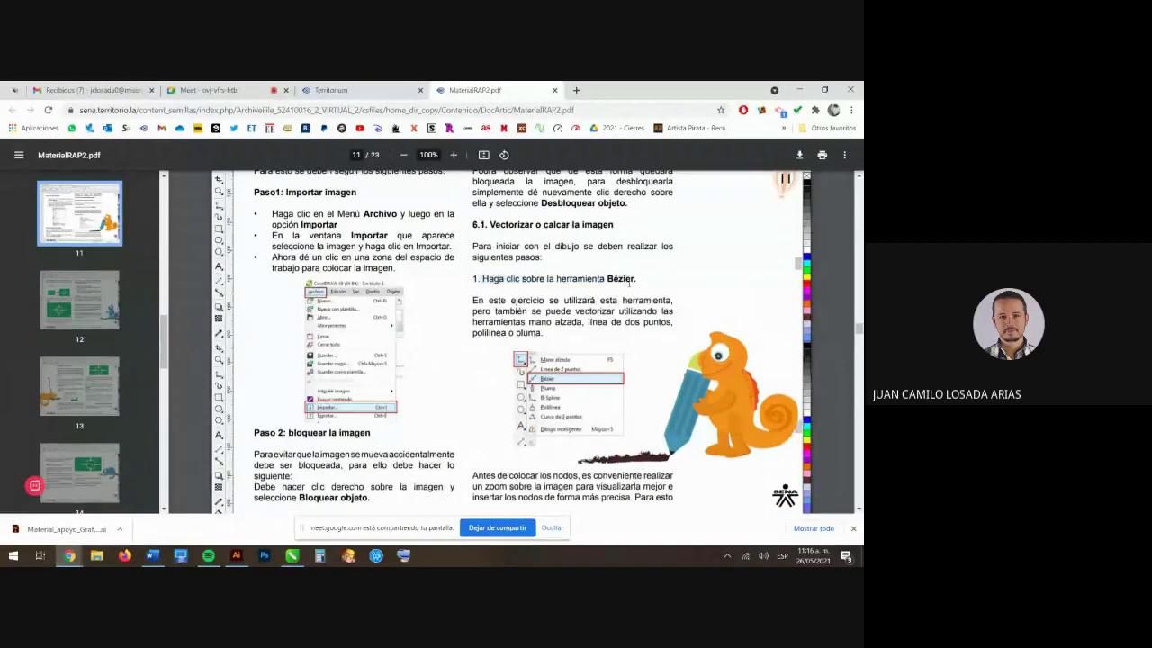
{"action": "scroll", "coordinate": [636, 278], "scroll_direction": "up", "scroll_amount": 8}
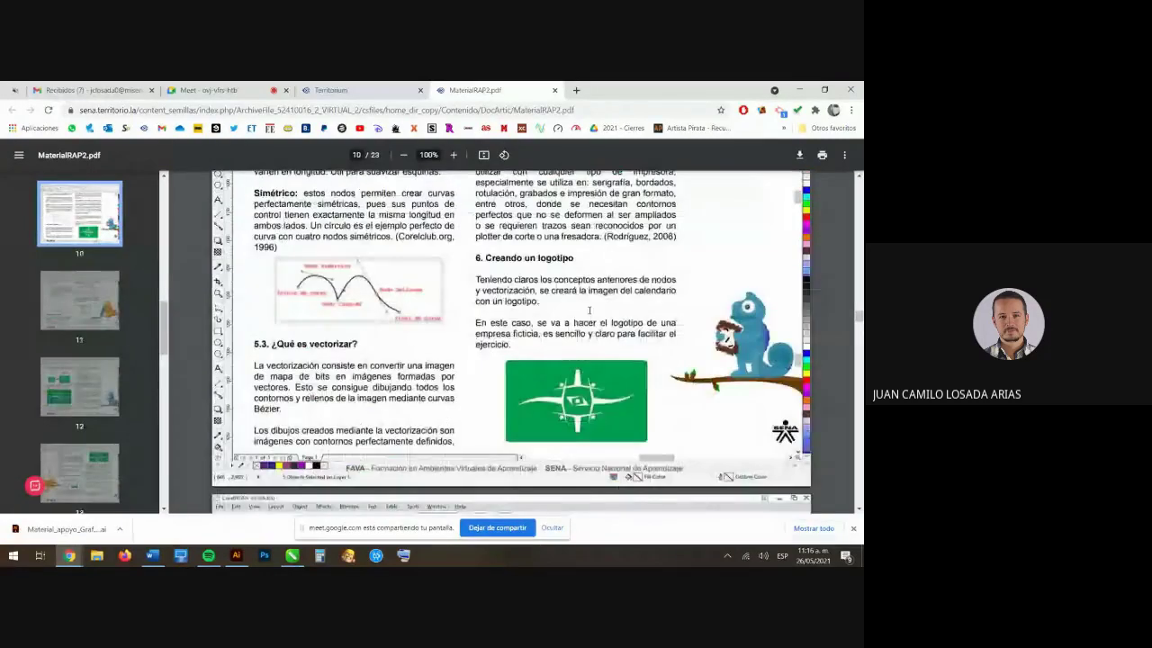
{"action": "left_click_drag", "start_coordinate": [477, 278], "coordinate": [537, 290]}
{"action": "left_click", "coordinate": [536, 291]}
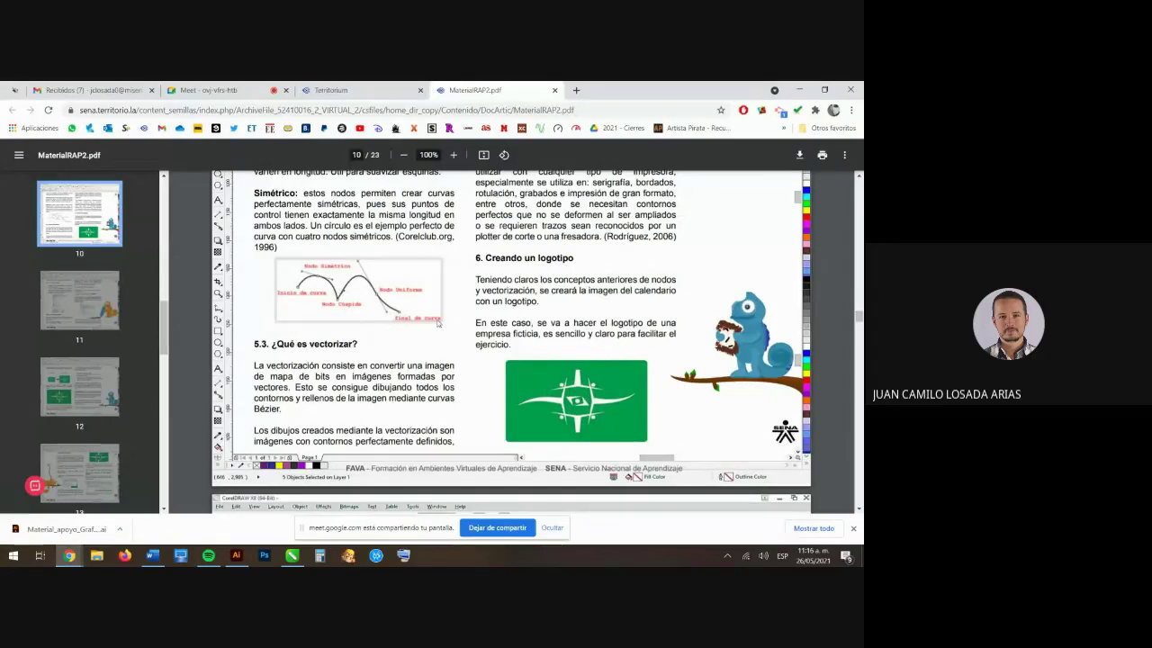
- Check the Territorium course page, return to the MaterialRAP2 PDF and review the bibliographic references on pages 20 and 21
{"action": "left_click", "coordinate": [338, 92]}
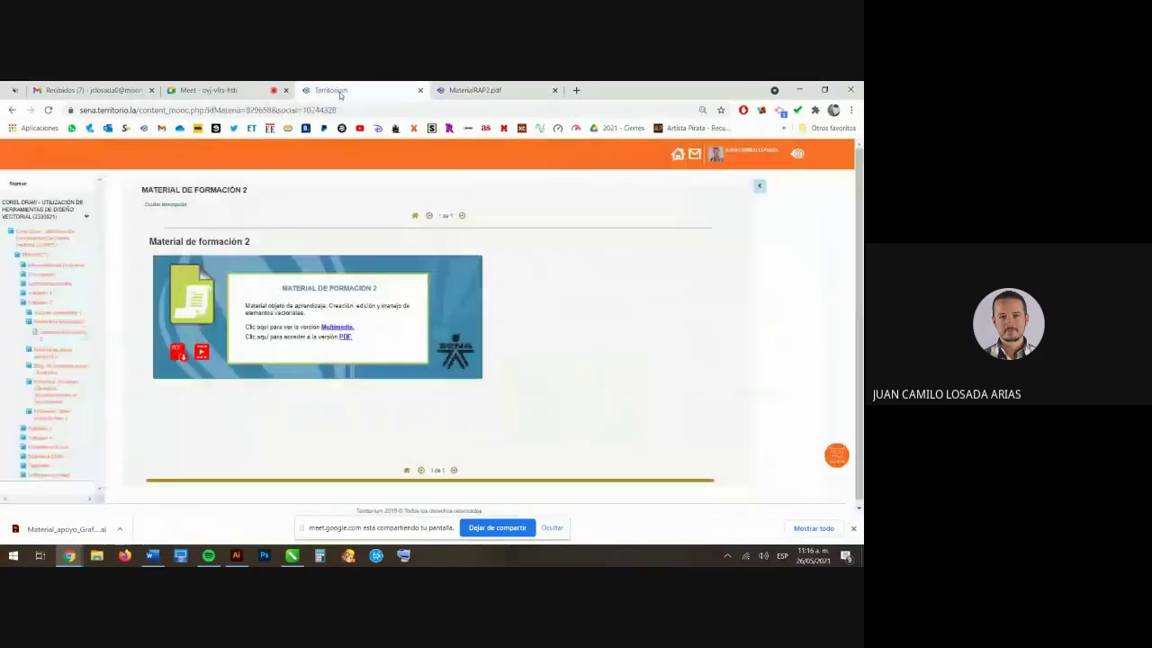
{"action": "left_click", "coordinate": [475, 90]}
{"action": "scroll", "coordinate": [107, 346], "scroll_direction": "down", "scroll_amount": 15}
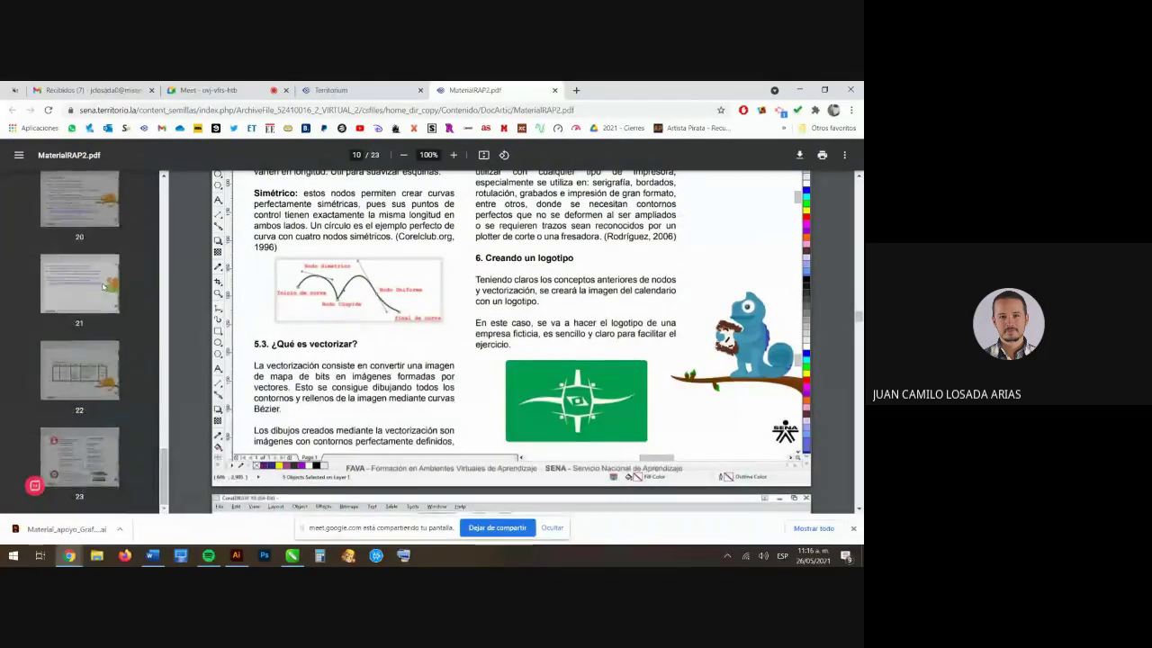
{"action": "left_click", "coordinate": [81, 369]}
{"action": "left_click", "coordinate": [90, 284]}
{"action": "left_click", "coordinate": [85, 214]}
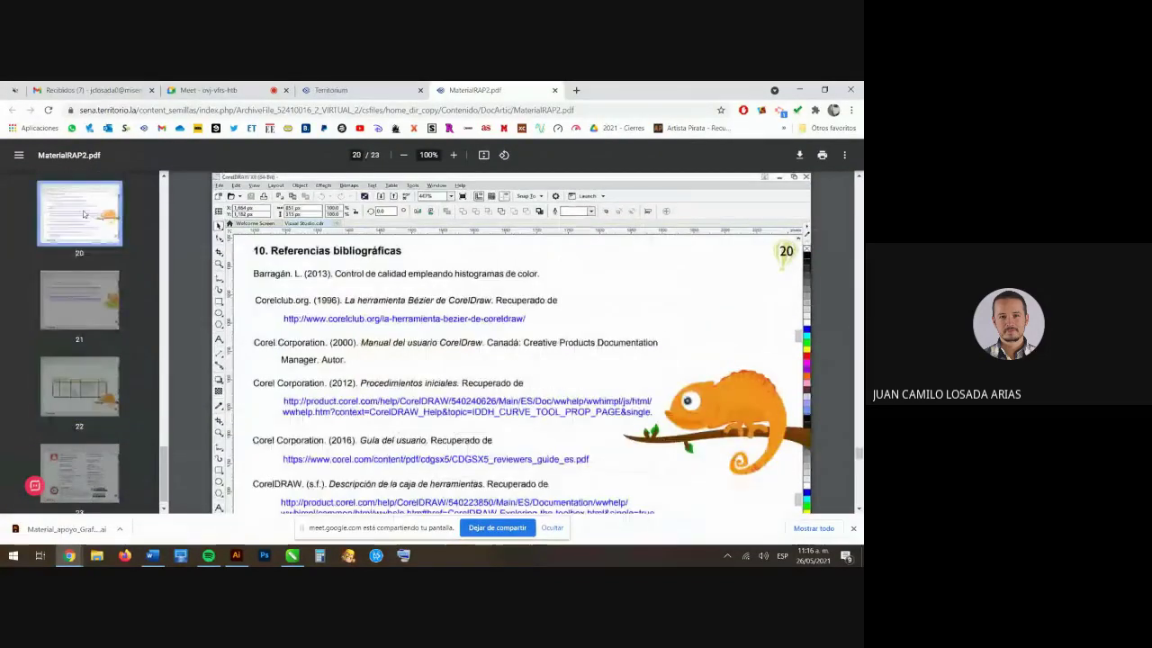
{"action": "scroll", "coordinate": [104, 360], "scroll_direction": "up", "scroll_amount": 3}
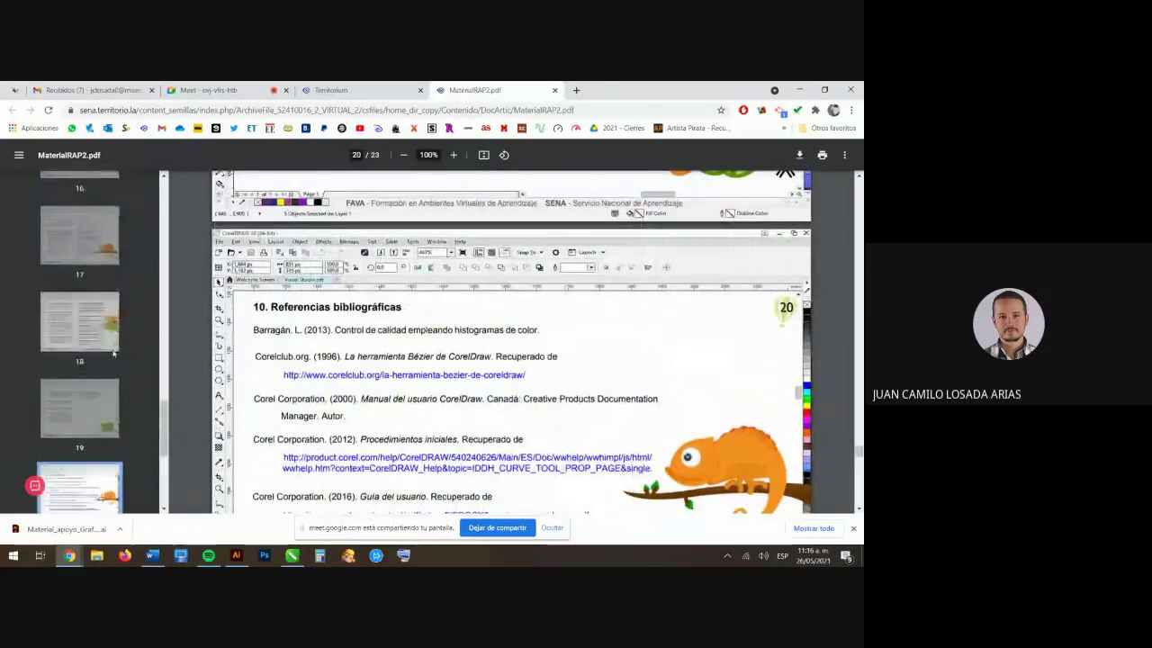
{"action": "left_click", "coordinate": [97, 397]}
{"action": "key", "text": "Right"}
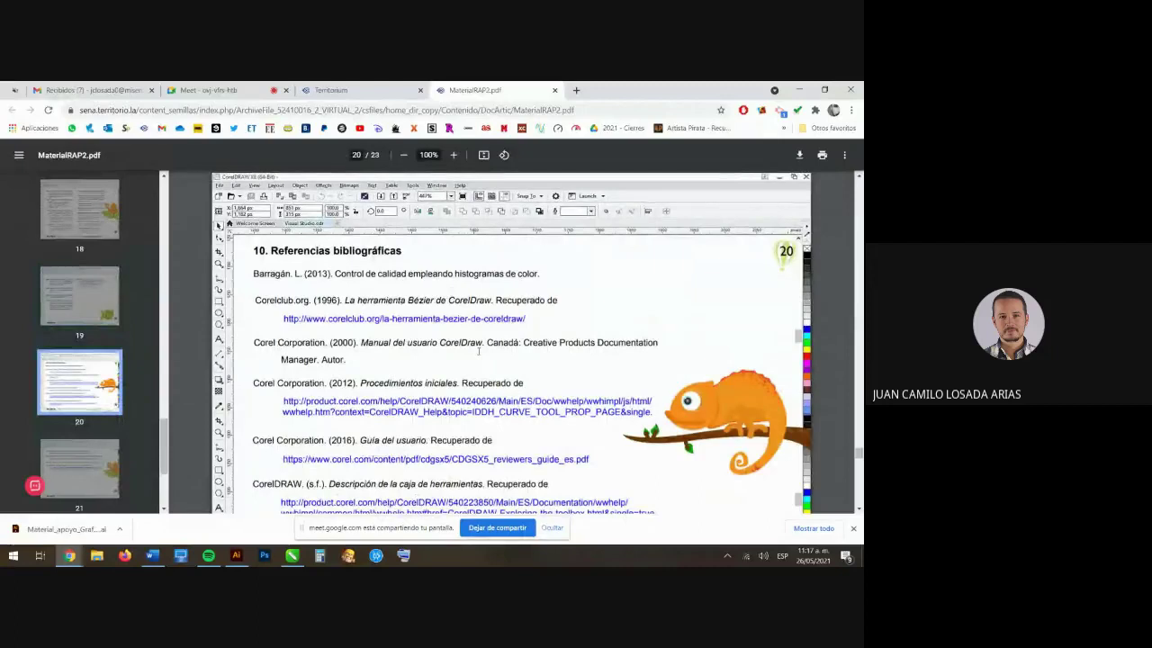
{"action": "scroll", "coordinate": [479, 351], "scroll_direction": "down", "scroll_amount": 5}
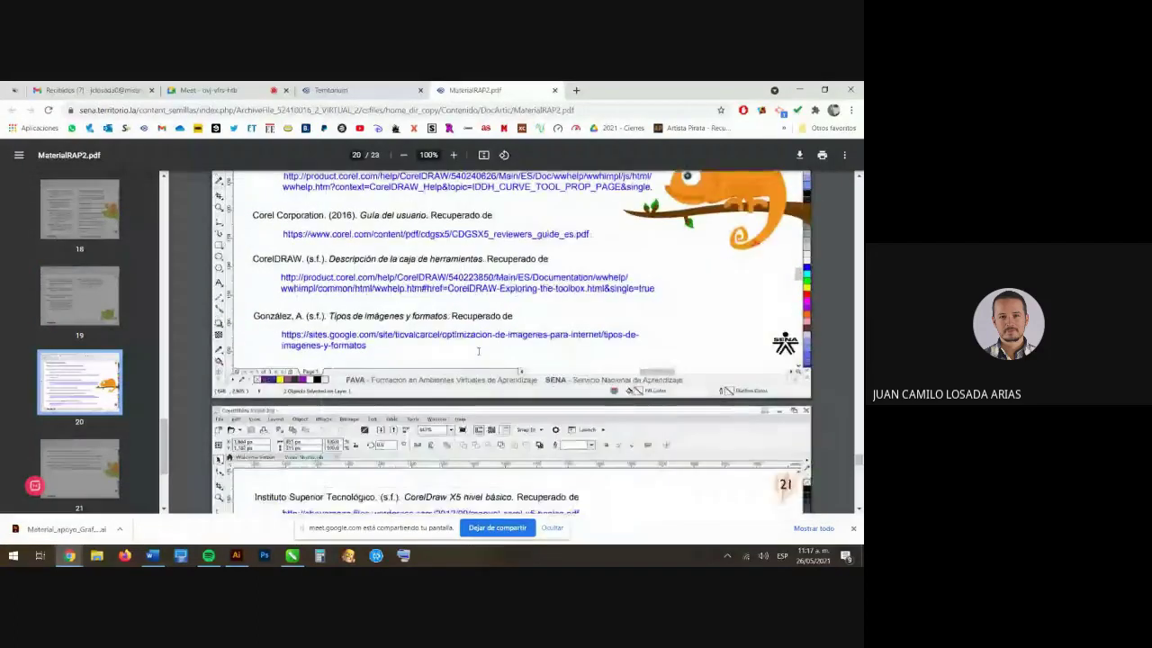
{"action": "scroll", "coordinate": [479, 351], "scroll_direction": "down", "scroll_amount": 5}
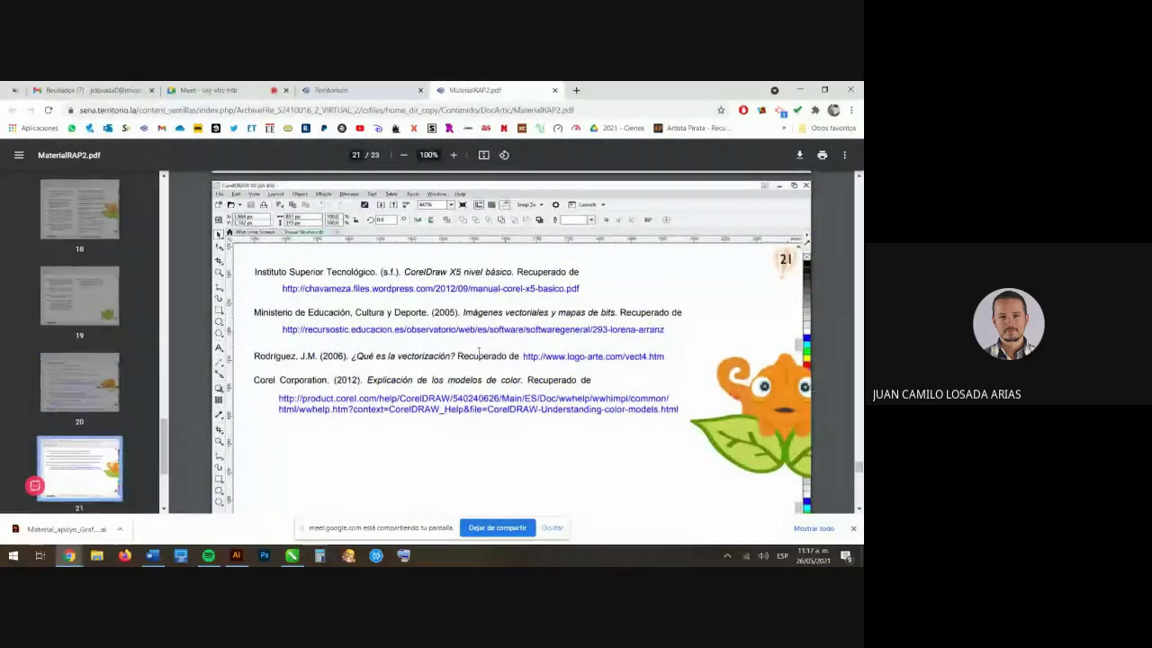
{"action": "scroll", "coordinate": [478, 351], "scroll_direction": "down", "scroll_amount": 4}
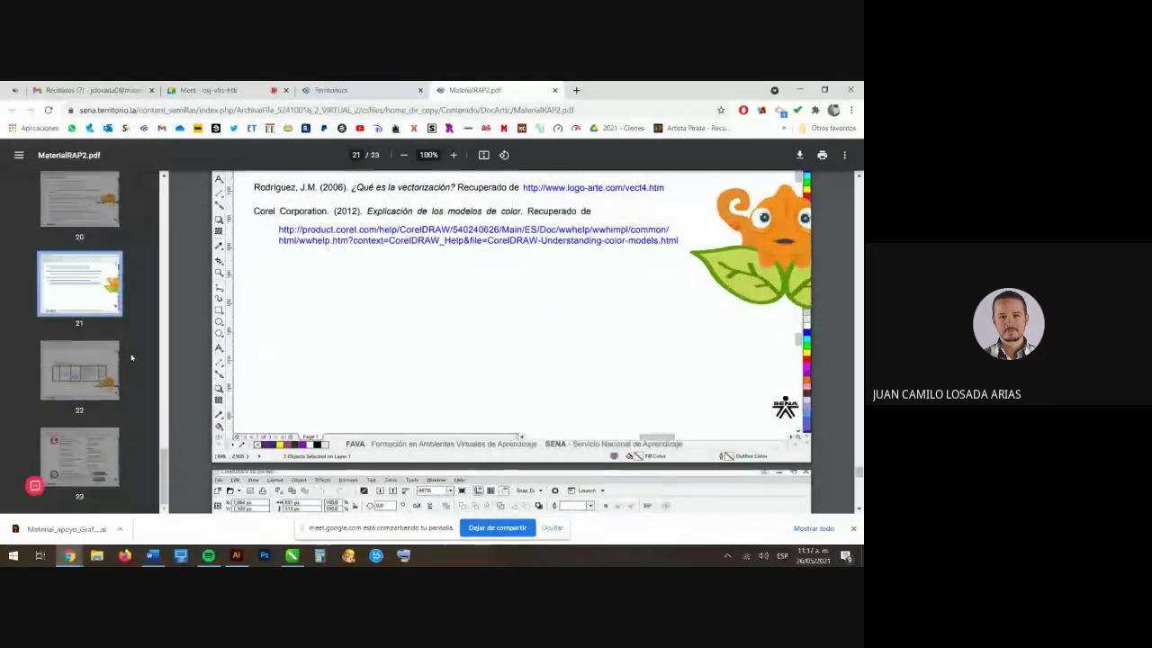
- View the credits on page 23 and go back to the image import and tracing instructions on page 11
{"action": "left_click", "coordinate": [99, 371]}
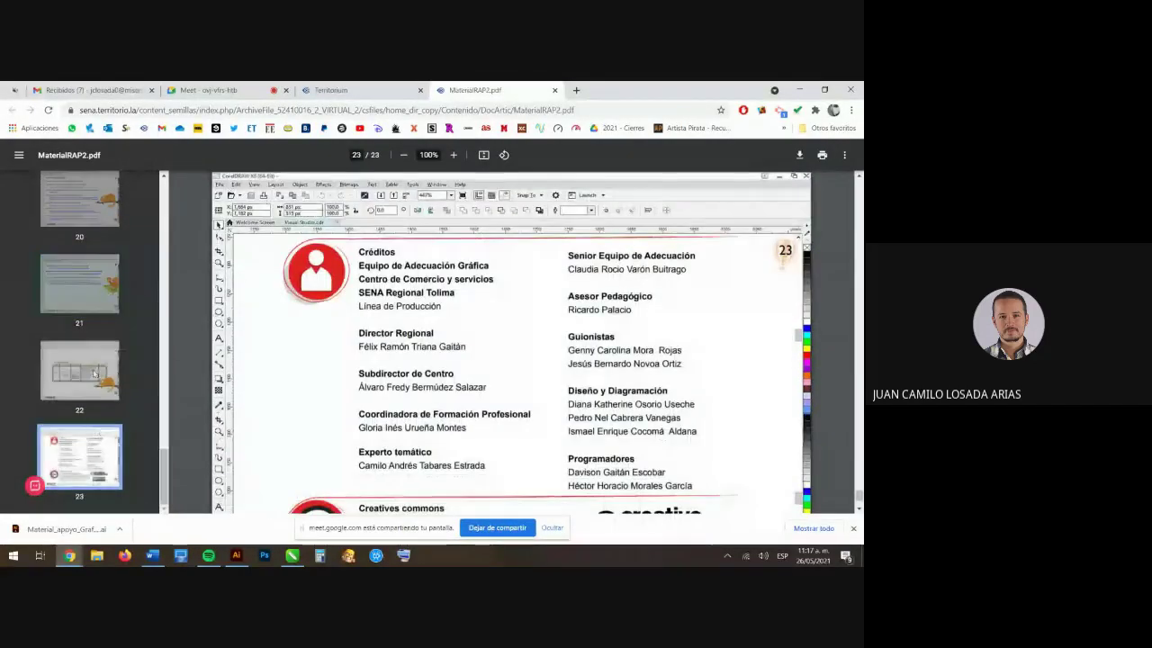
{"action": "scroll", "coordinate": [95, 328], "scroll_direction": "up", "scroll_amount": 10}
{"action": "left_click", "coordinate": [96, 328]}
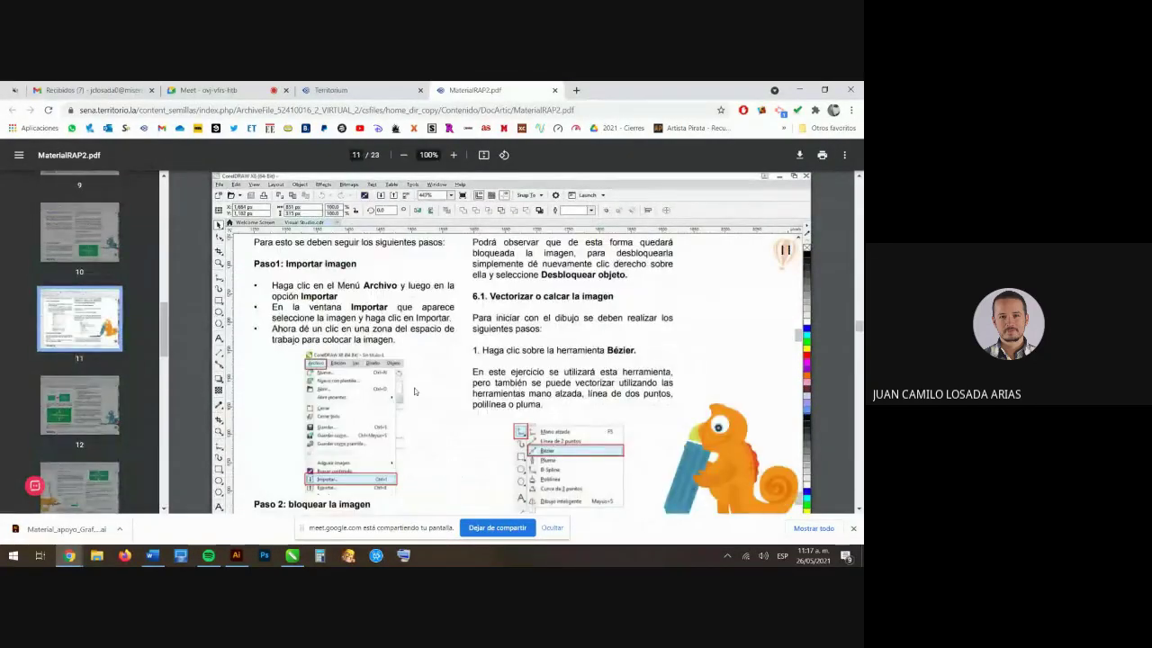
{"action": "scroll", "coordinate": [415, 391], "scroll_direction": "down", "scroll_amount": 4}
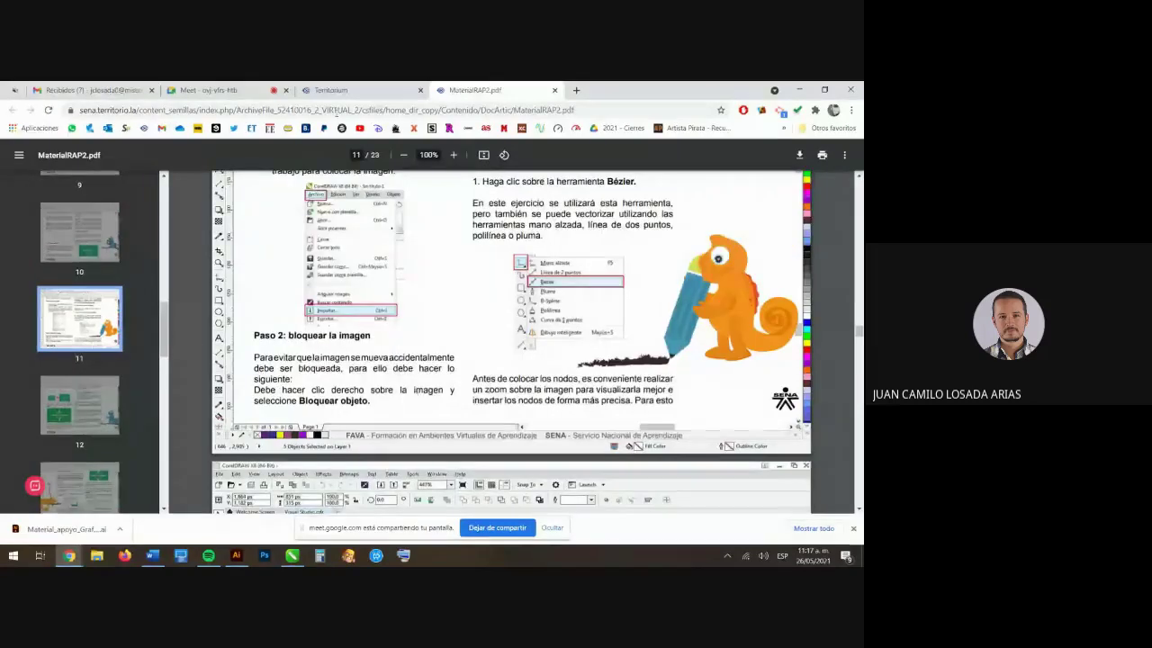
- Open the Blog: Mi experiencia con CorelDraw activity in Territorium and highlight its introductory instructions about sharing the logo
{"action": "left_click", "coordinate": [327, 90]}
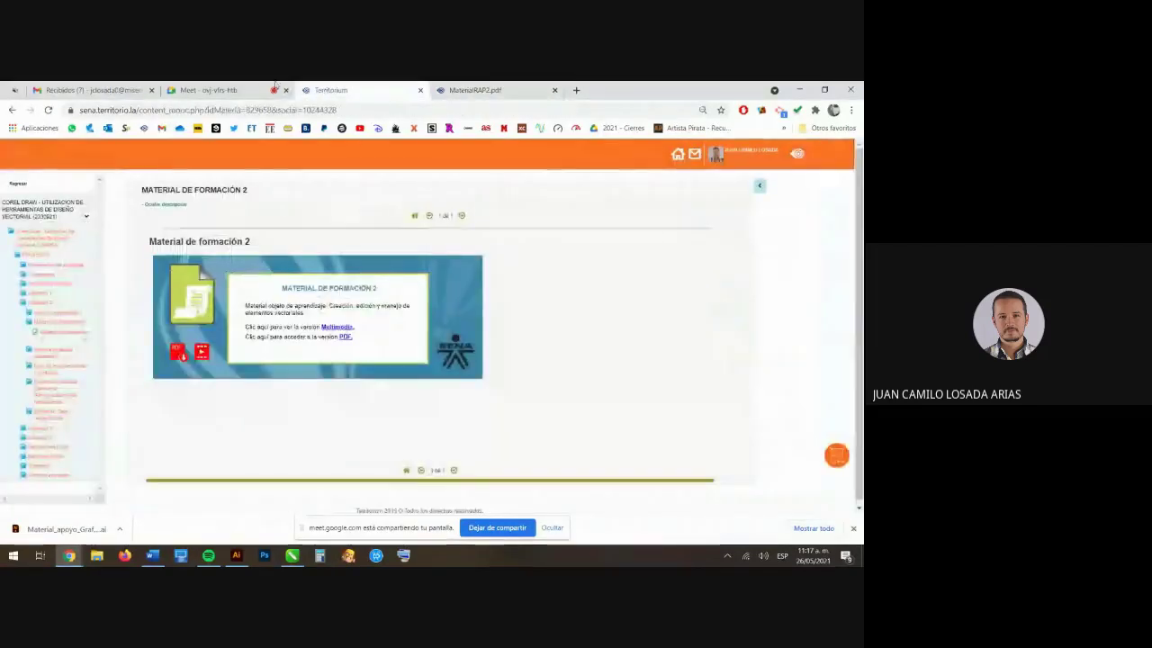
{"action": "left_click", "coordinate": [50, 371]}
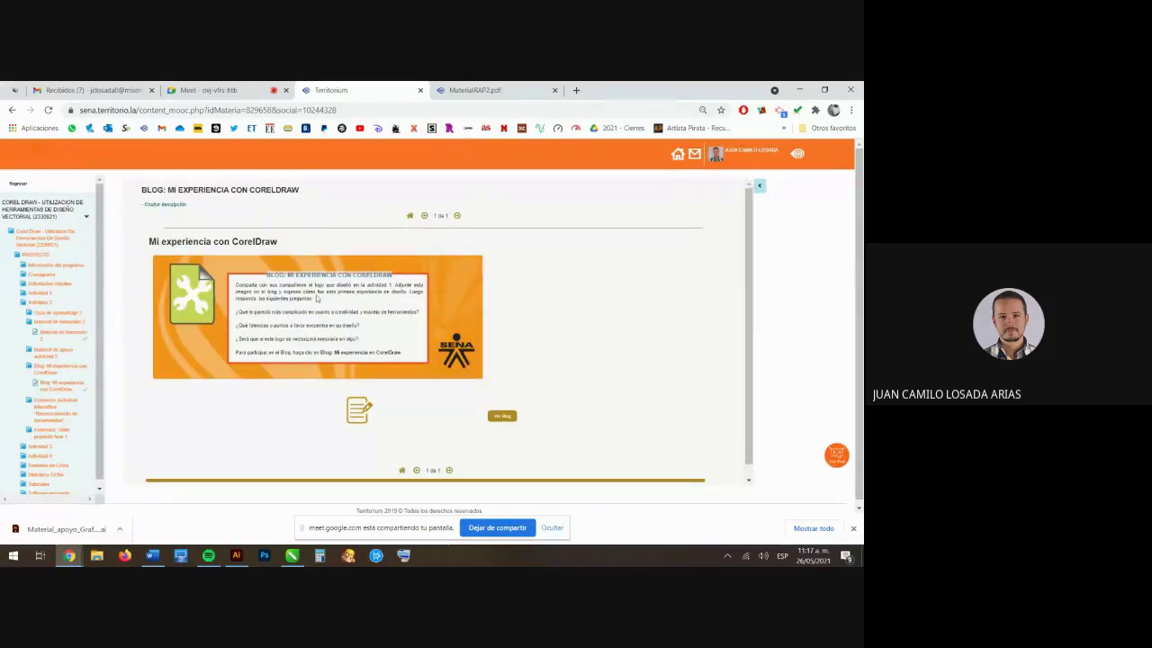
{"action": "left_click_drag", "start_coordinate": [236, 283], "coordinate": [393, 285]}
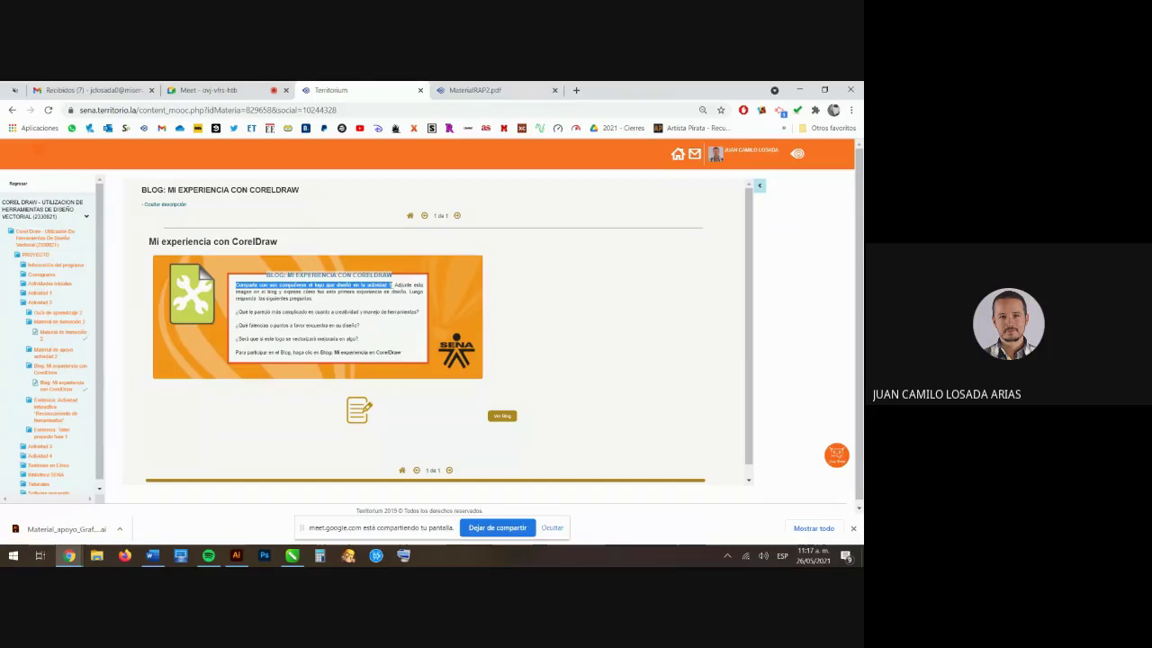
{"action": "left_click", "coordinate": [394, 284]}
{"action": "left_click_drag", "start_coordinate": [256, 290], "coordinate": [401, 303]}
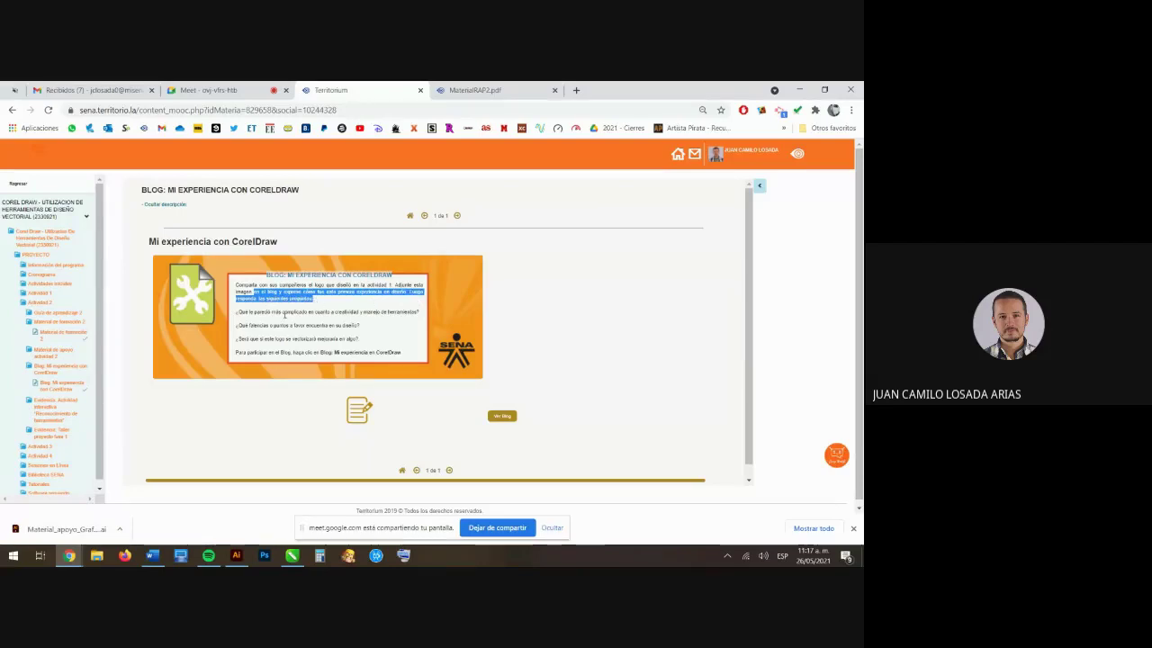
- Highlight and read the blog activity's three questions on design difficulty, shortcomings or strengths, and vectorizing the logo
{"action": "left_click_drag", "start_coordinate": [238, 314], "coordinate": [420, 312]}
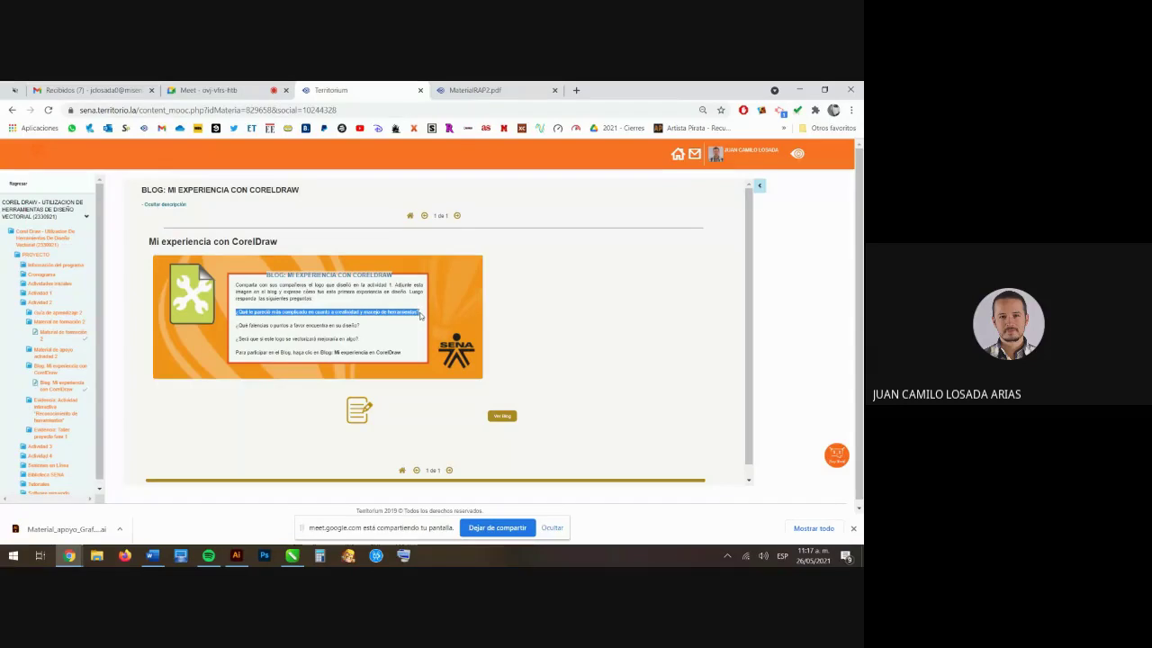
{"action": "left_click", "coordinate": [237, 322]}
{"action": "mouse_move", "coordinate": [234, 330]}
{"action": "left_mouse_down"}
{"action": "mouse_move", "coordinate": [364, 332]}
{"action": "mouse_move", "coordinate": [238, 277]}
{"action": "mouse_move", "coordinate": [240, 336]}
{"action": "left_mouse_up"}
{"action": "left_click", "coordinate": [360, 327]}
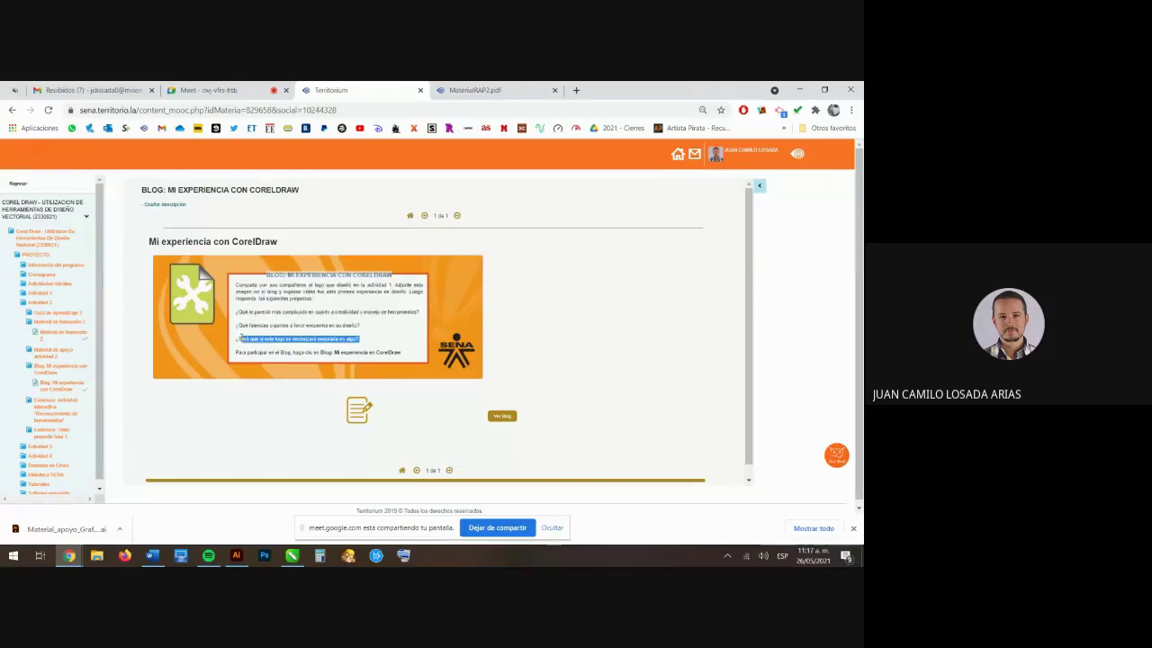
{"action": "left_click", "coordinate": [335, 339]}
{"action": "triple_click", "coordinate": [335, 340]}
{"action": "left_click", "coordinate": [376, 341]}
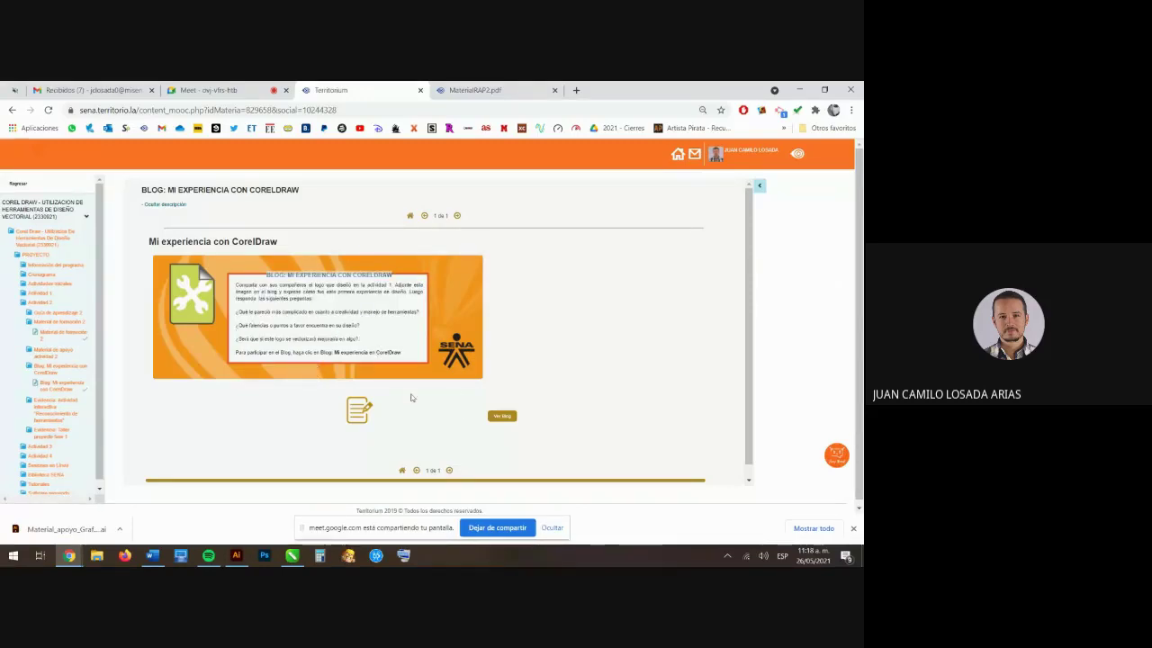
- Open the Mi experiencia con CorelDraw blog from the activity page and review its instructions above the entry editor
{"action": "left_click", "coordinate": [502, 416]}
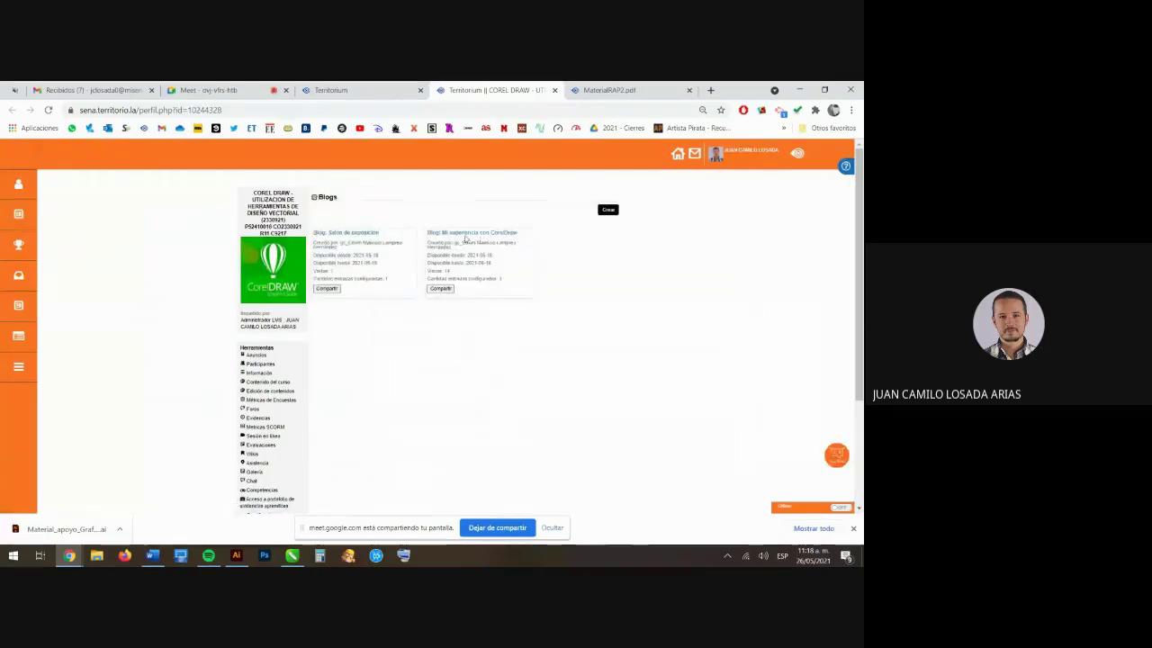
{"action": "left_click", "coordinate": [480, 236]}
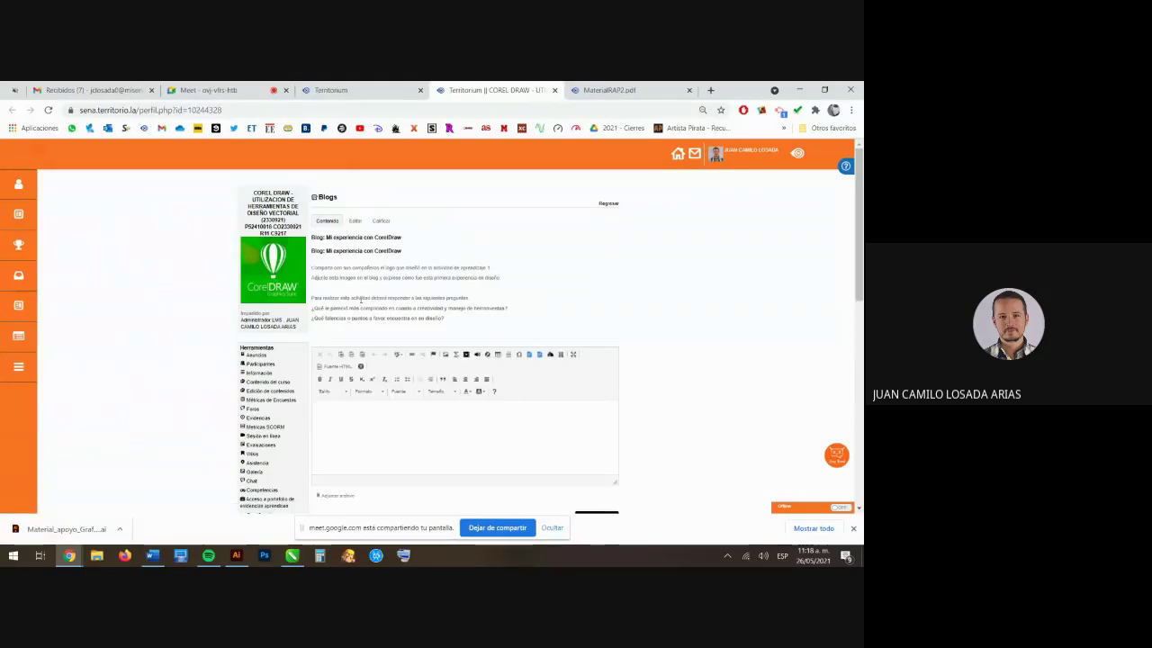
{"action": "left_click_drag", "start_coordinate": [324, 262], "coordinate": [504, 319]}
{"action": "left_click", "coordinate": [462, 329]}
- Examine the learners' published blog entries, including the mixing console design and its written answers
{"action": "scroll", "coordinate": [377, 356], "scroll_direction": "down", "scroll_amount": 5}
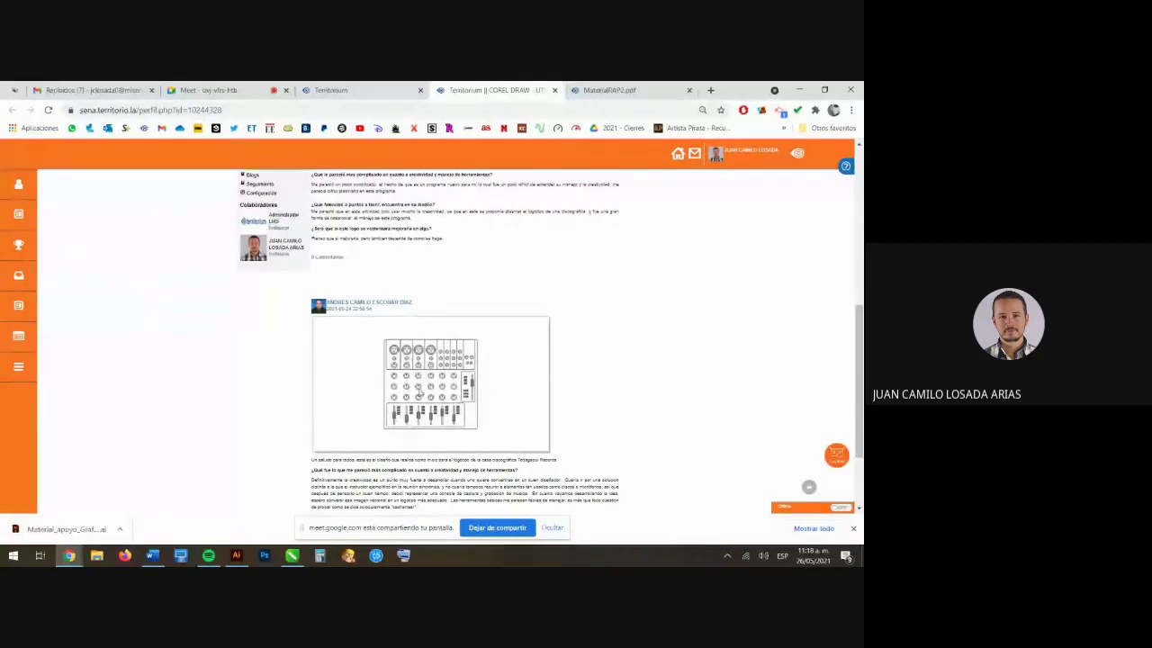
{"action": "scroll", "coordinate": [418, 392], "scroll_direction": "down", "scroll_amount": 3}
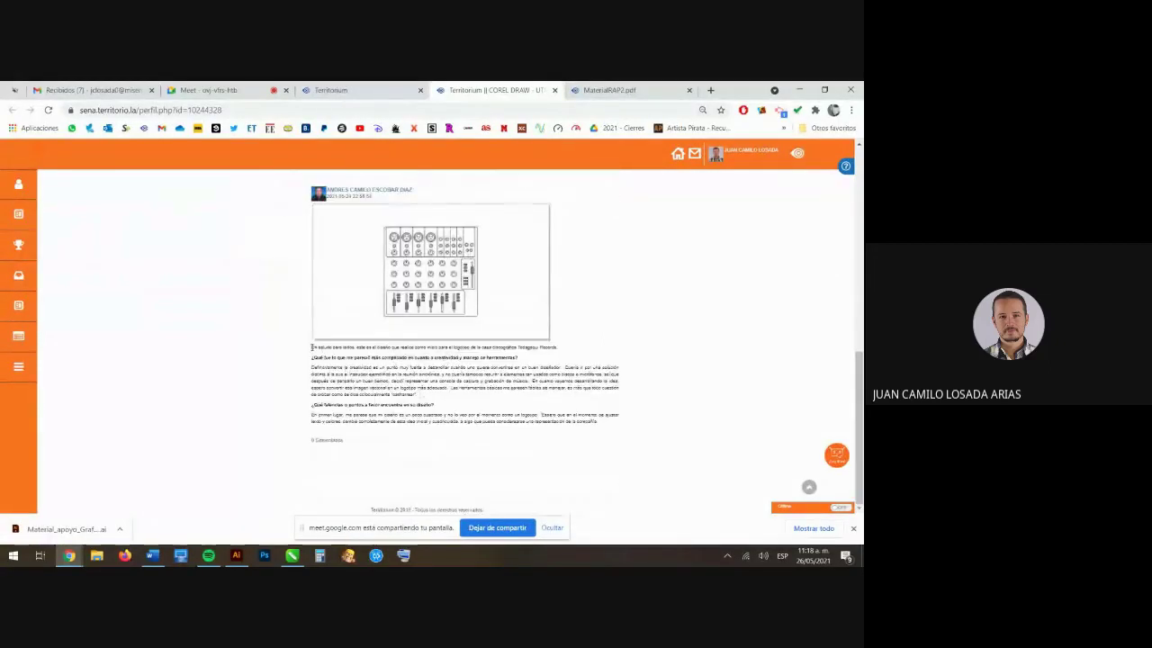
{"action": "left_click_drag", "start_coordinate": [311, 346], "coordinate": [596, 427]}
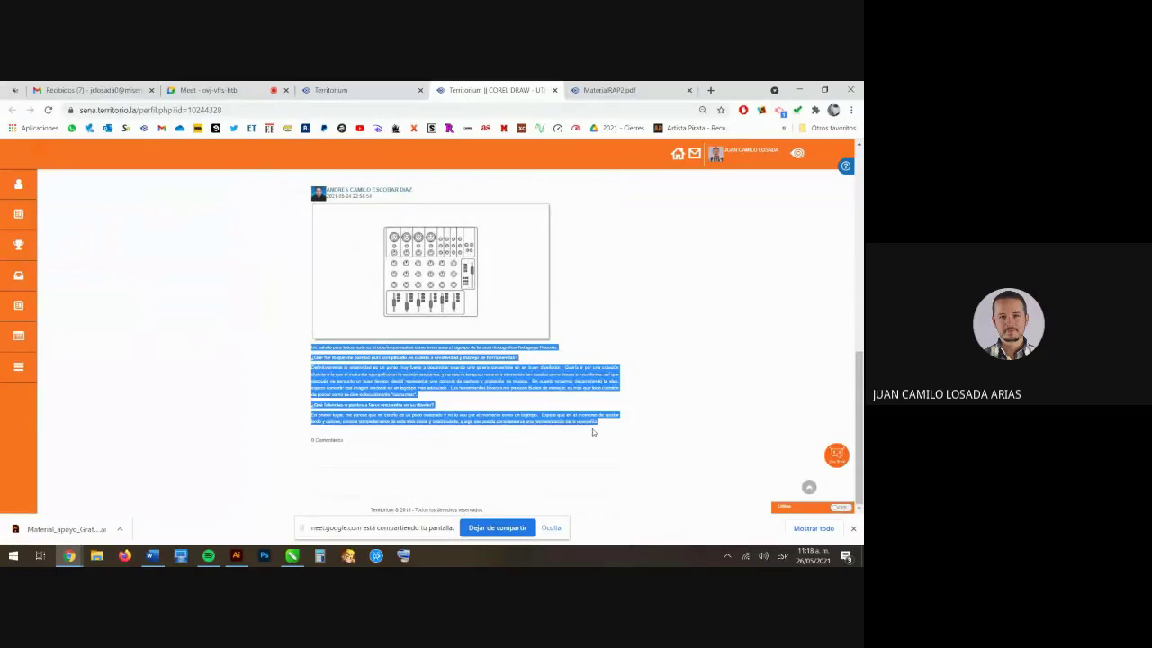
{"action": "scroll", "coordinate": [592, 429], "scroll_direction": "up", "scroll_amount": 10}
{"action": "scroll", "coordinate": [486, 468], "scroll_direction": "down", "scroll_amount": 4}
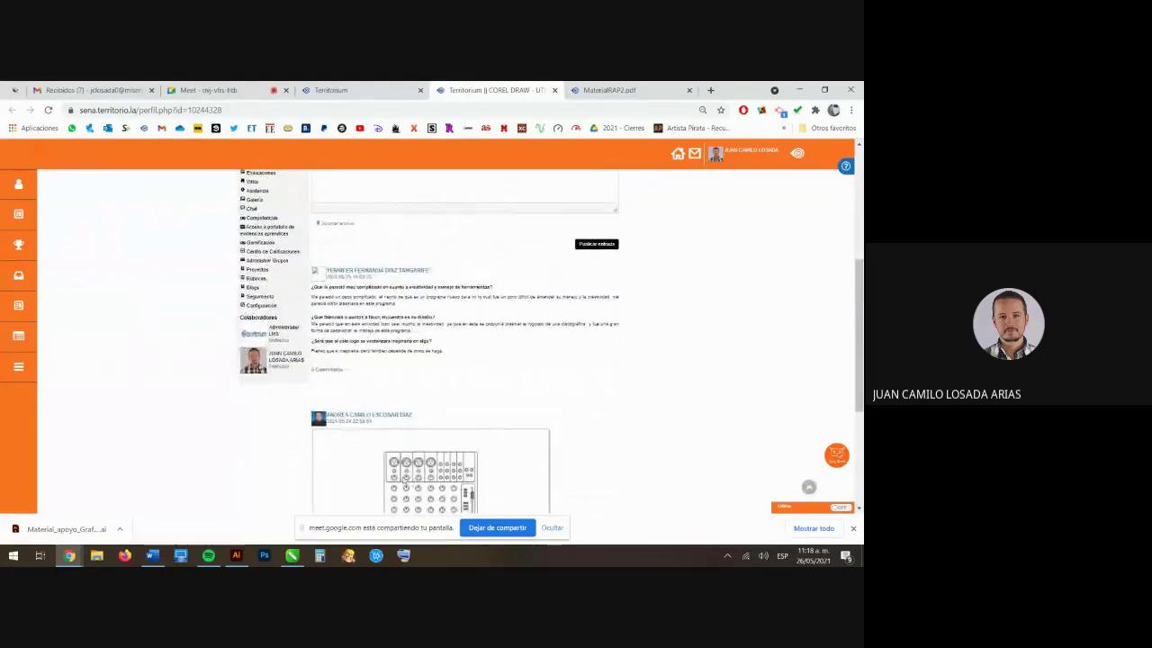
{"action": "scroll", "coordinate": [405, 468], "scroll_direction": "up", "scroll_amount": 4}
- Switch to CorelDRAW, draw an ellipse about 16.4 by 14.1 cm within the page, and fill it with light gray #E6E6E6
{"action": "left_click", "coordinate": [291, 555]}
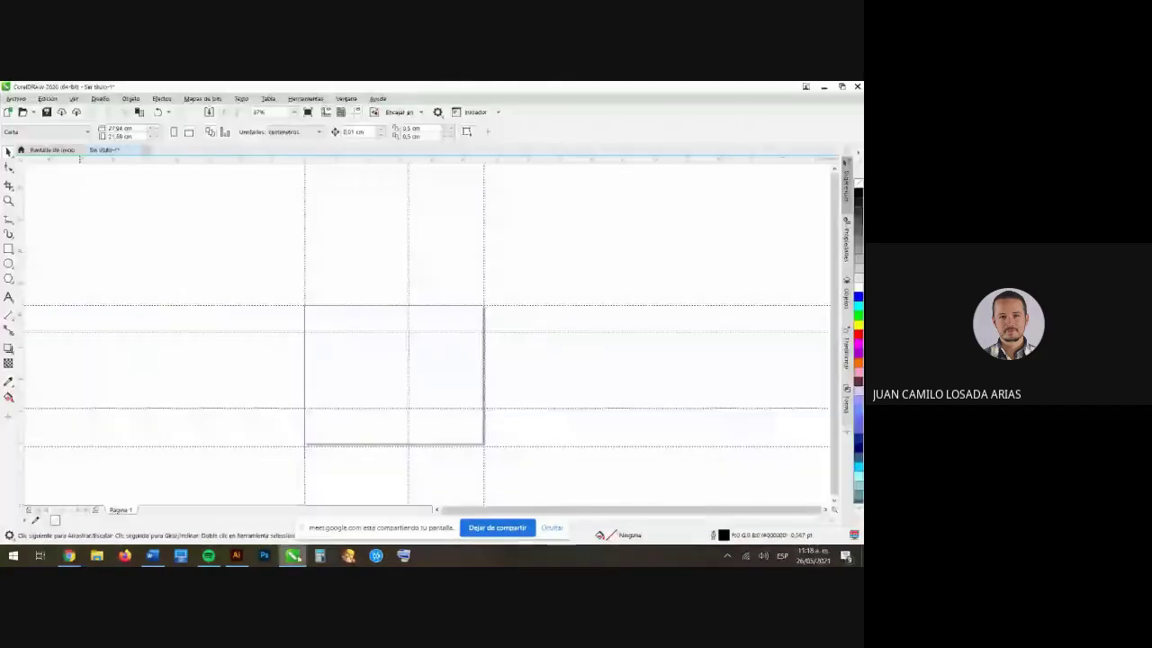
{"action": "left_click", "coordinate": [8, 263]}
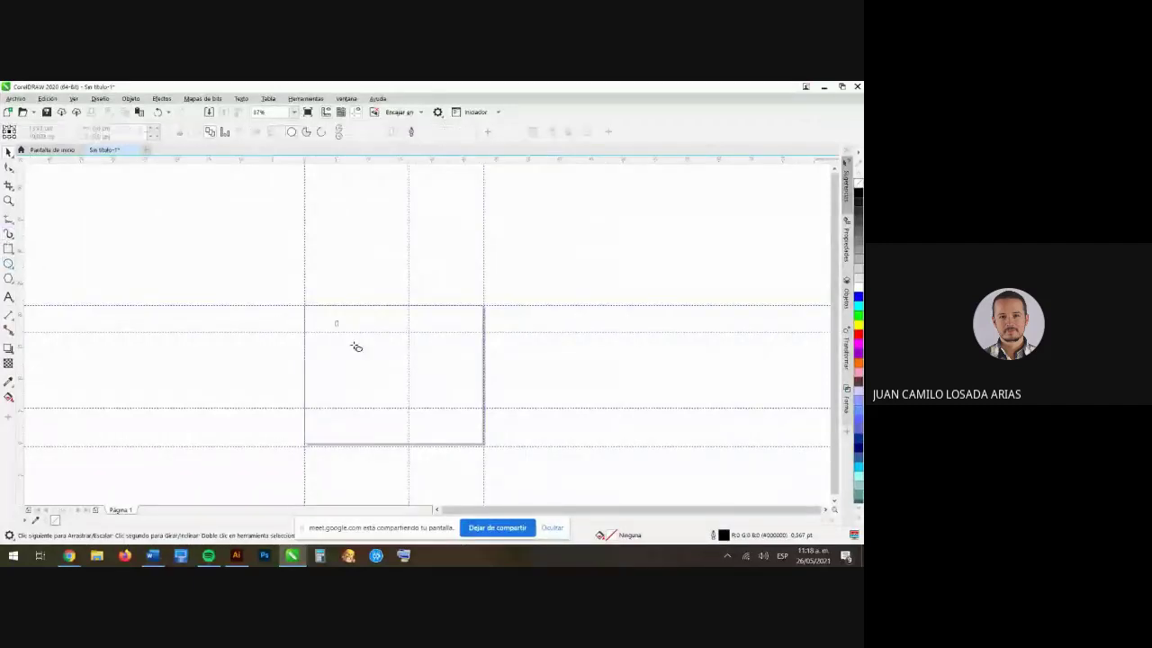
{"action": "left_click_drag", "start_coordinate": [332, 317], "coordinate": [443, 413]}
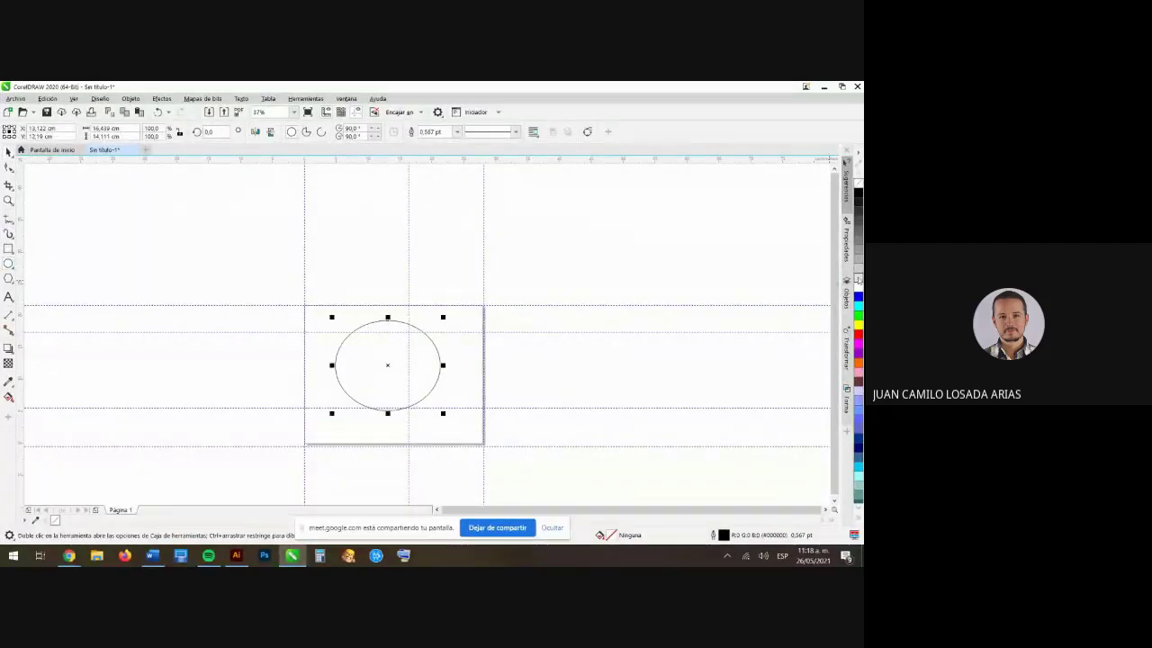
{"action": "left_click", "coordinate": [858, 266]}
{"action": "left_click", "coordinate": [9, 153]}
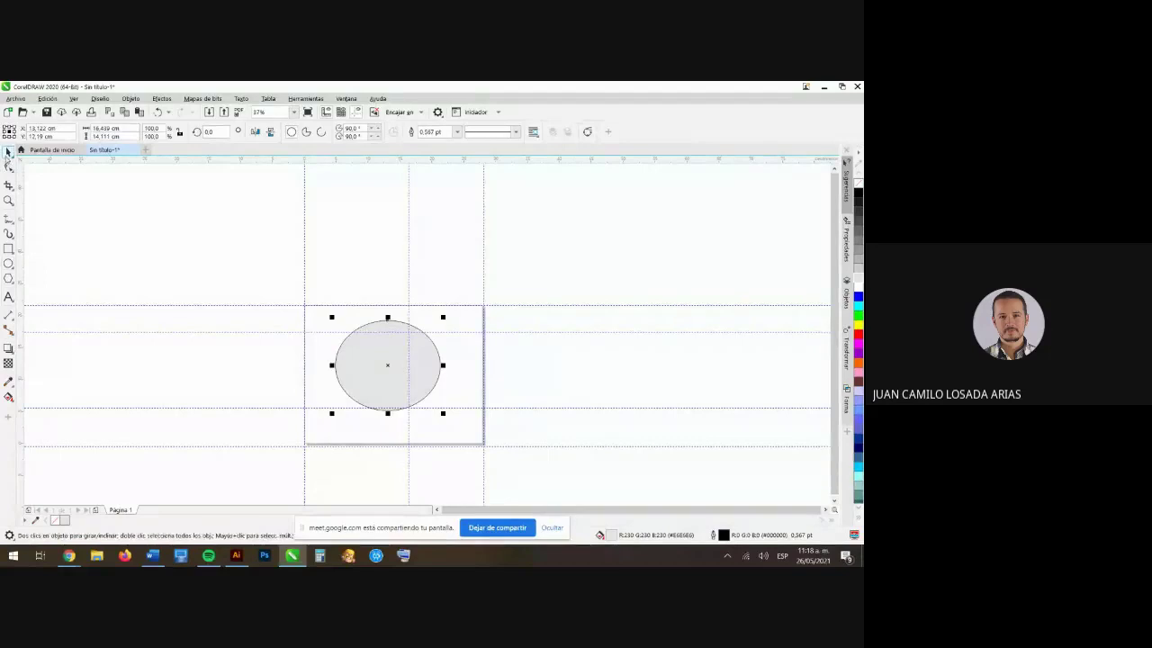
{"action": "left_click", "coordinate": [209, 252]}
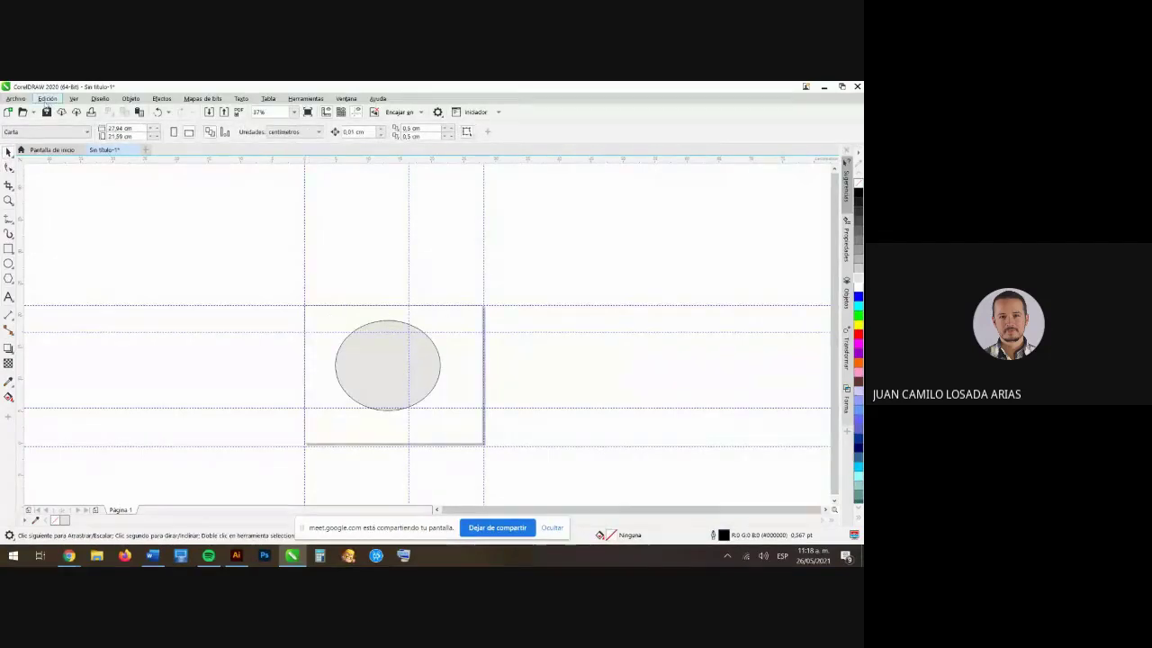
- Export the ellipse drawing as a JPG named Sin título-1 to the 2021 folder, using the RGB 24-bit, high-quality settings
{"action": "left_click", "coordinate": [15, 98]}
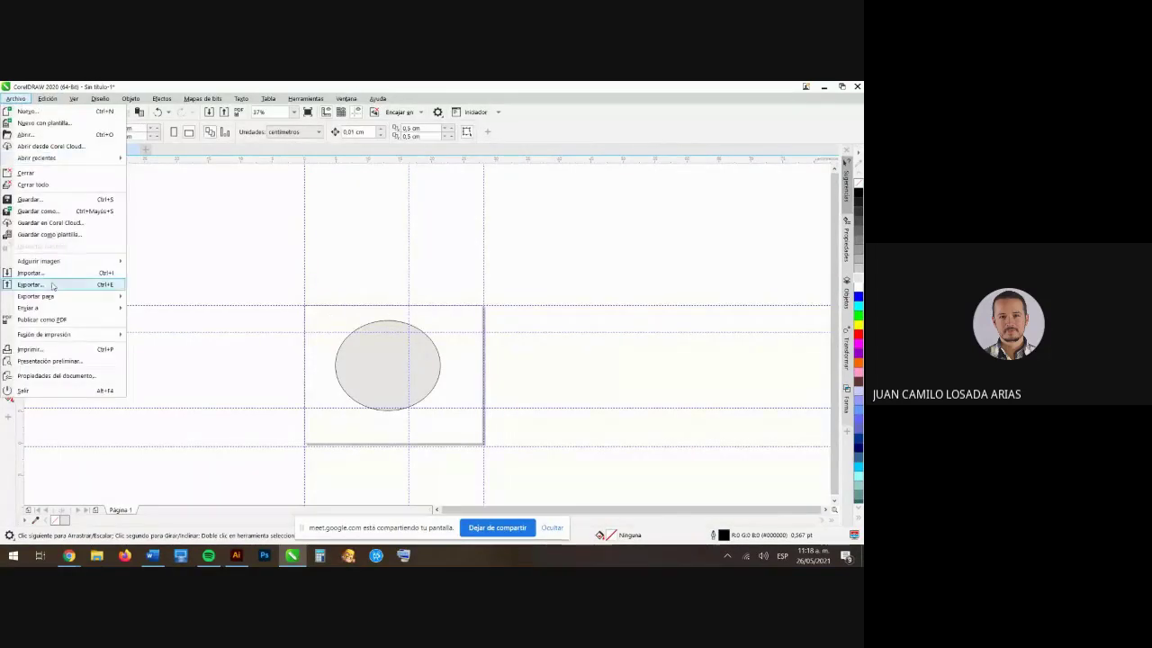
{"action": "left_click", "coordinate": [230, 288]}
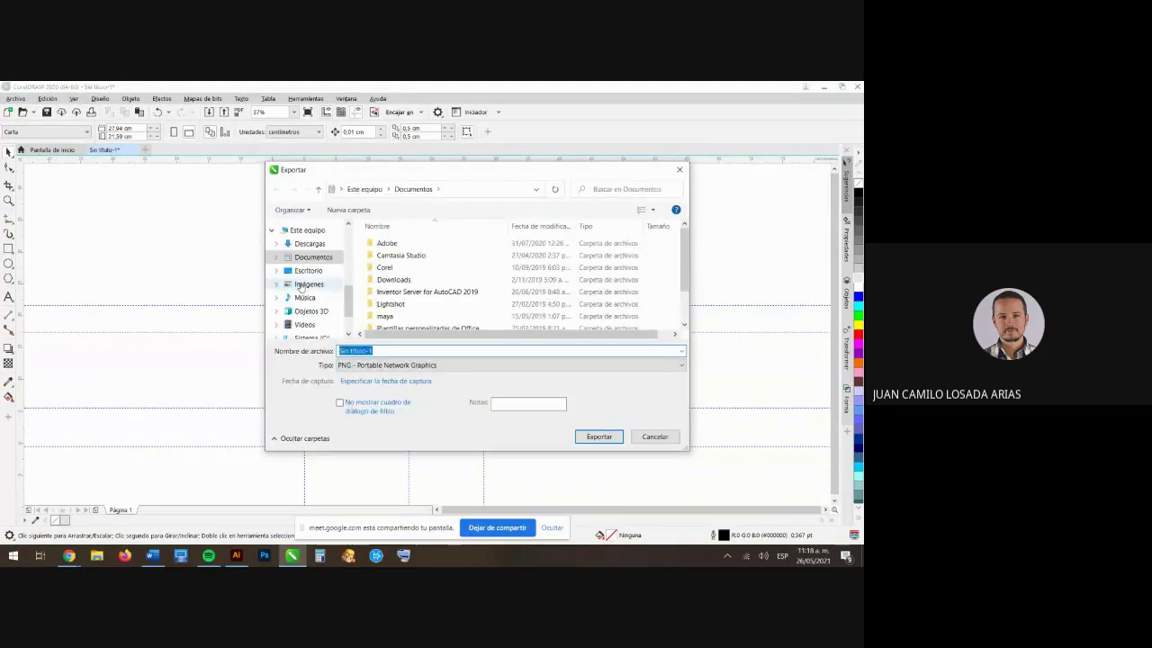
{"action": "left_click", "coordinate": [401, 365]}
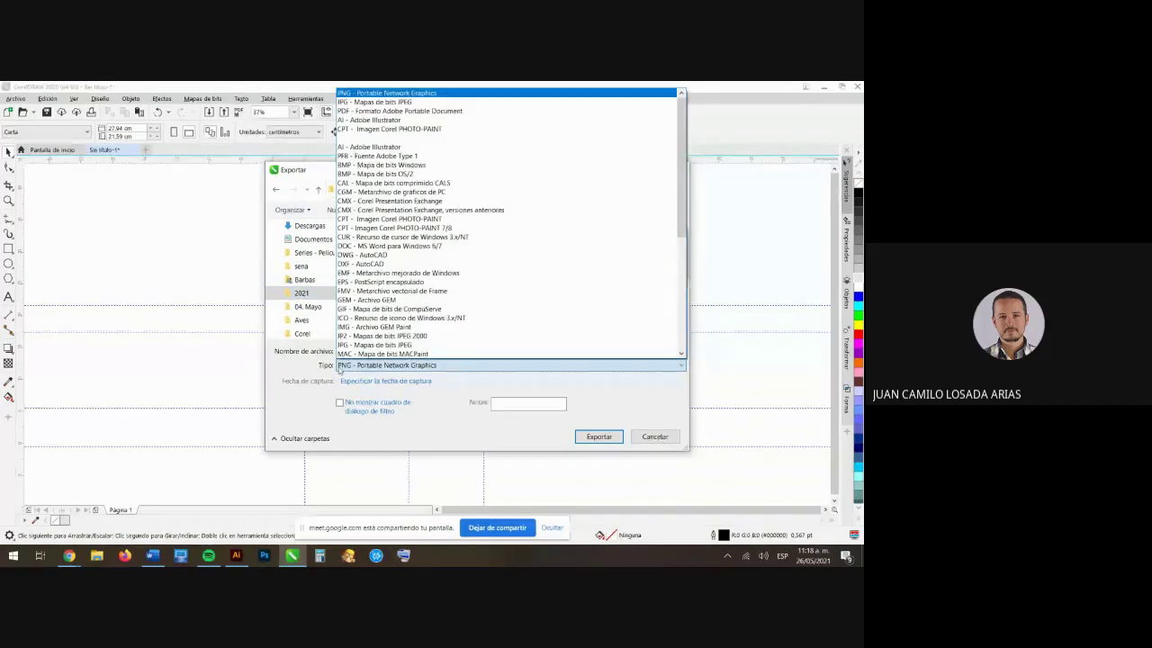
{"action": "left_click", "coordinate": [355, 102]}
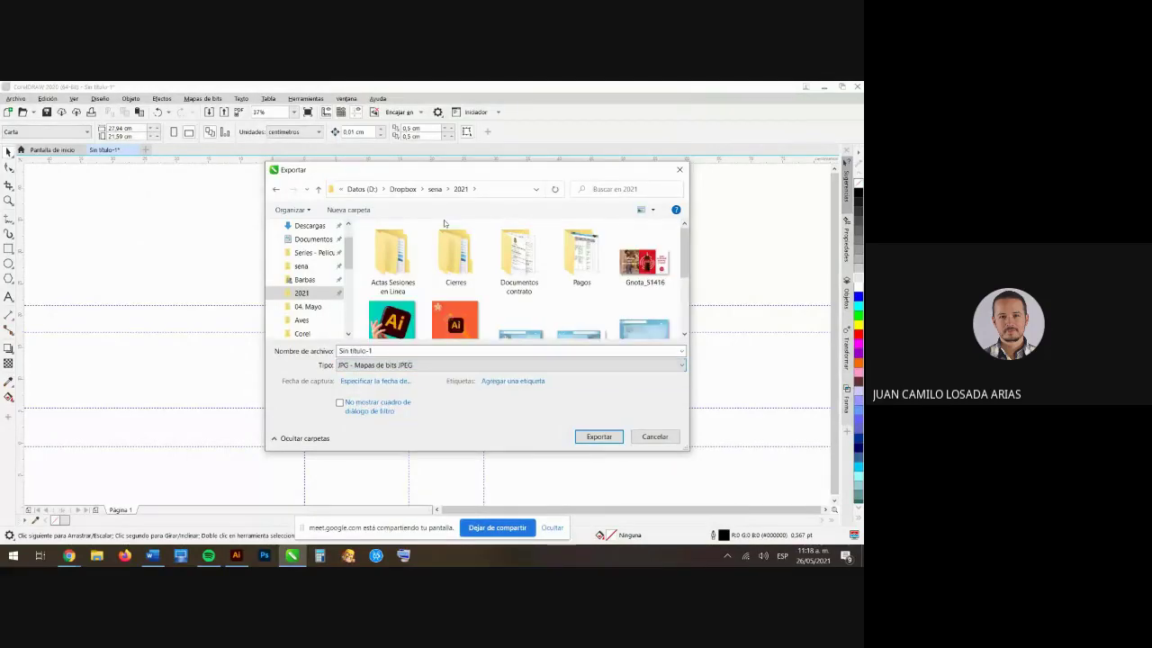
{"action": "left_click", "coordinate": [605, 436]}
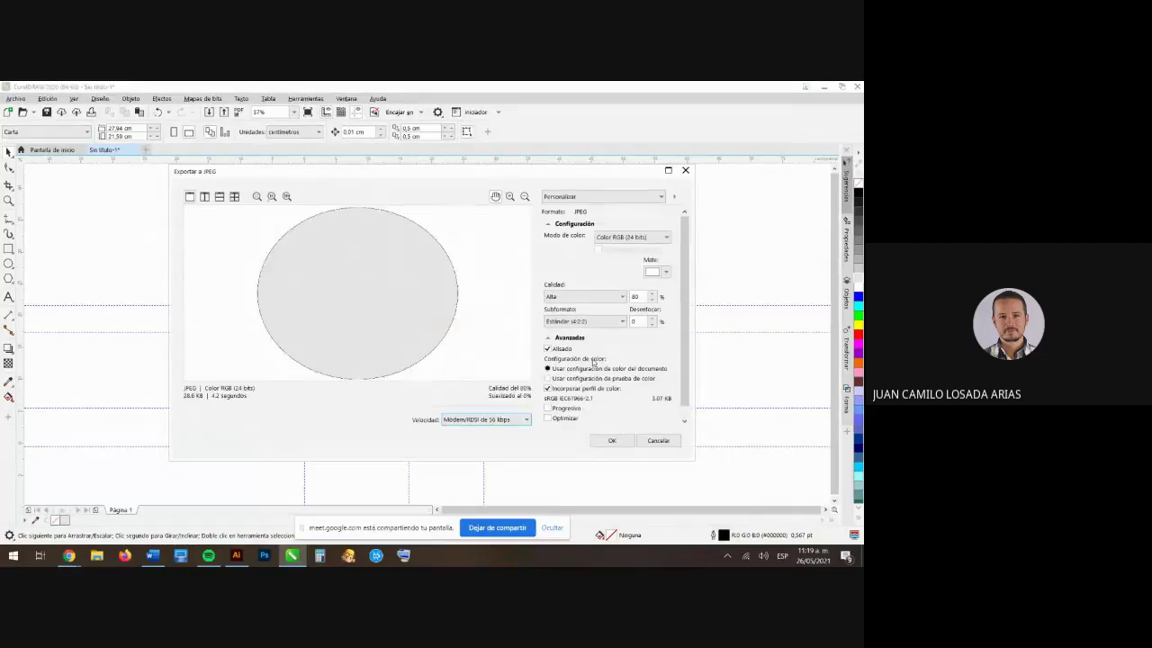
{"action": "left_click", "coordinate": [612, 441]}
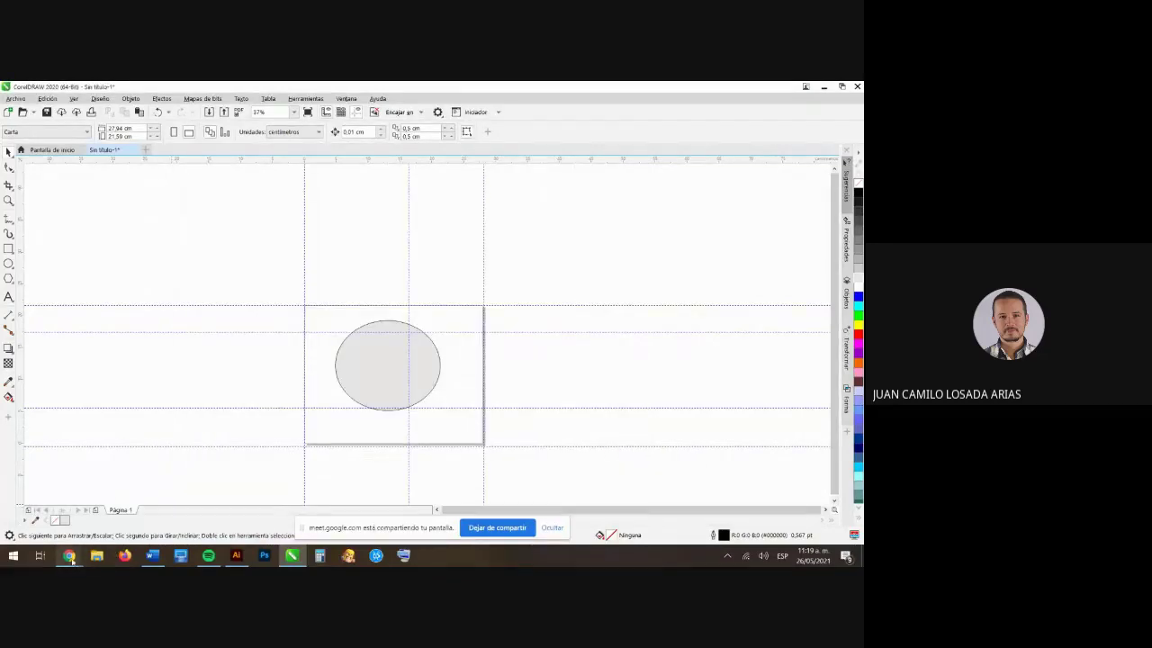
- Switch to the Mi experiencia con CorelDraw blog in Chrome and open the image upload form for a new entry
{"action": "mouse_move", "coordinate": [68, 556]}
{"action": "left_click", "coordinate": [63, 504]}
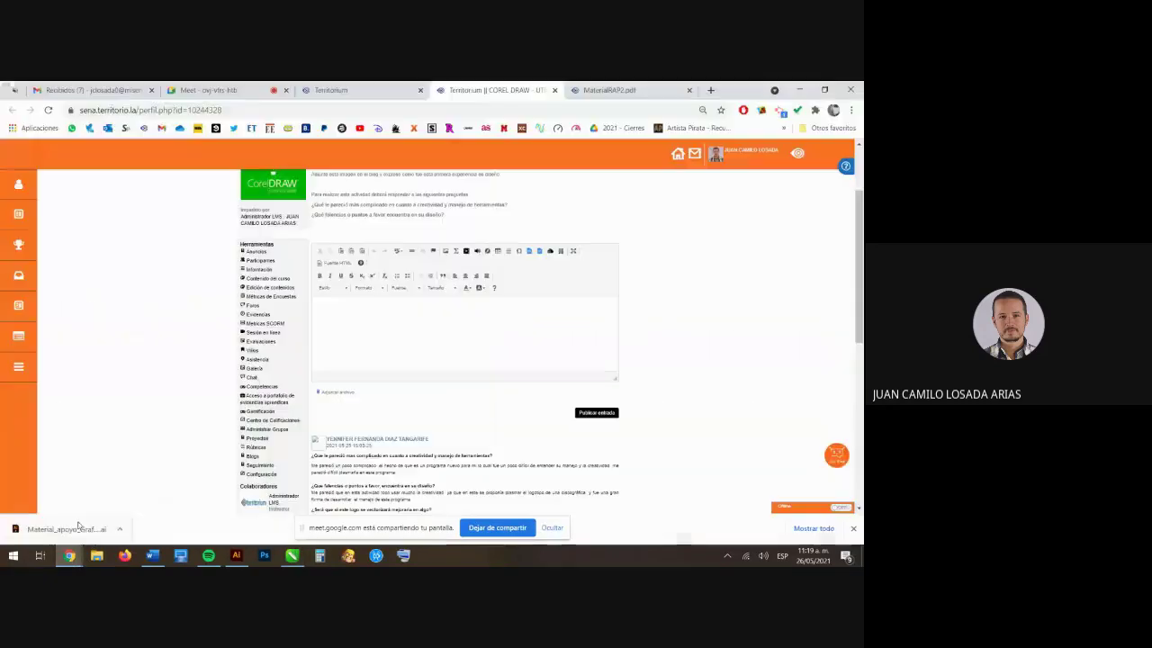
{"action": "left_click", "coordinate": [394, 309]}
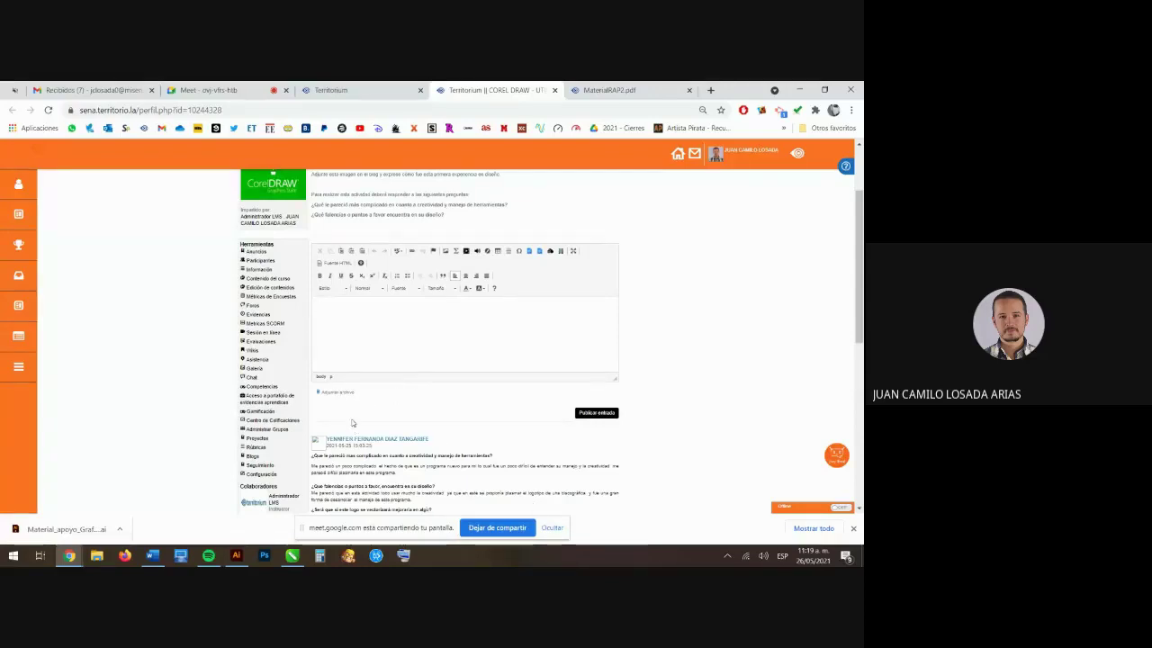
{"action": "left_click", "coordinate": [446, 252]}
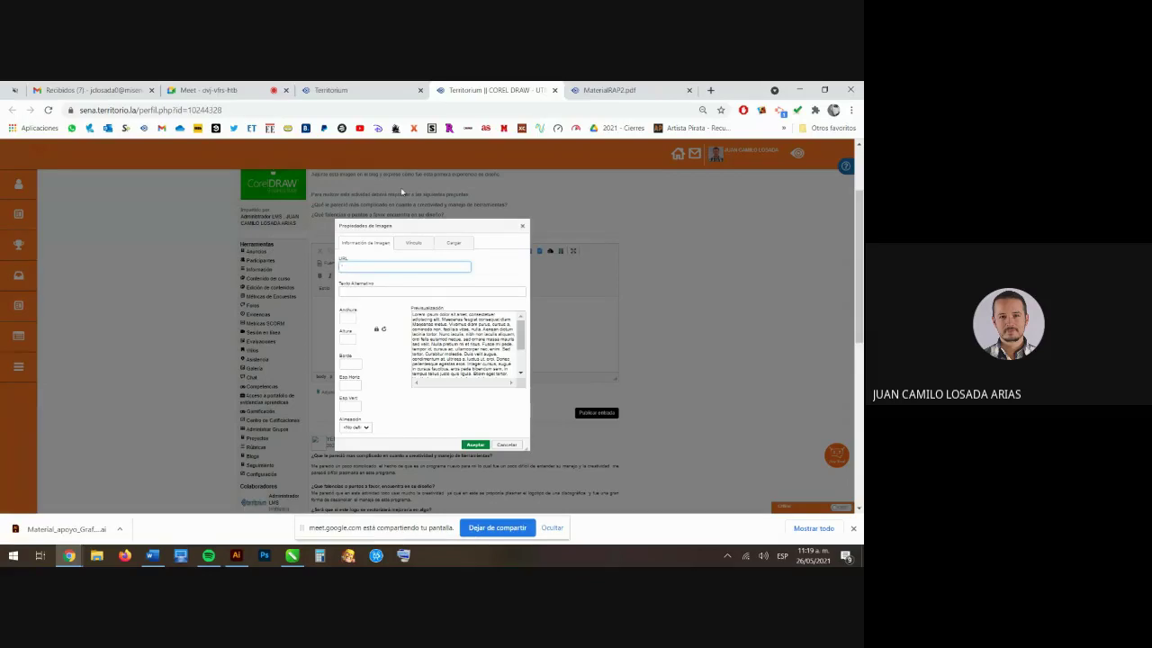
{"action": "left_click", "coordinate": [454, 246]}
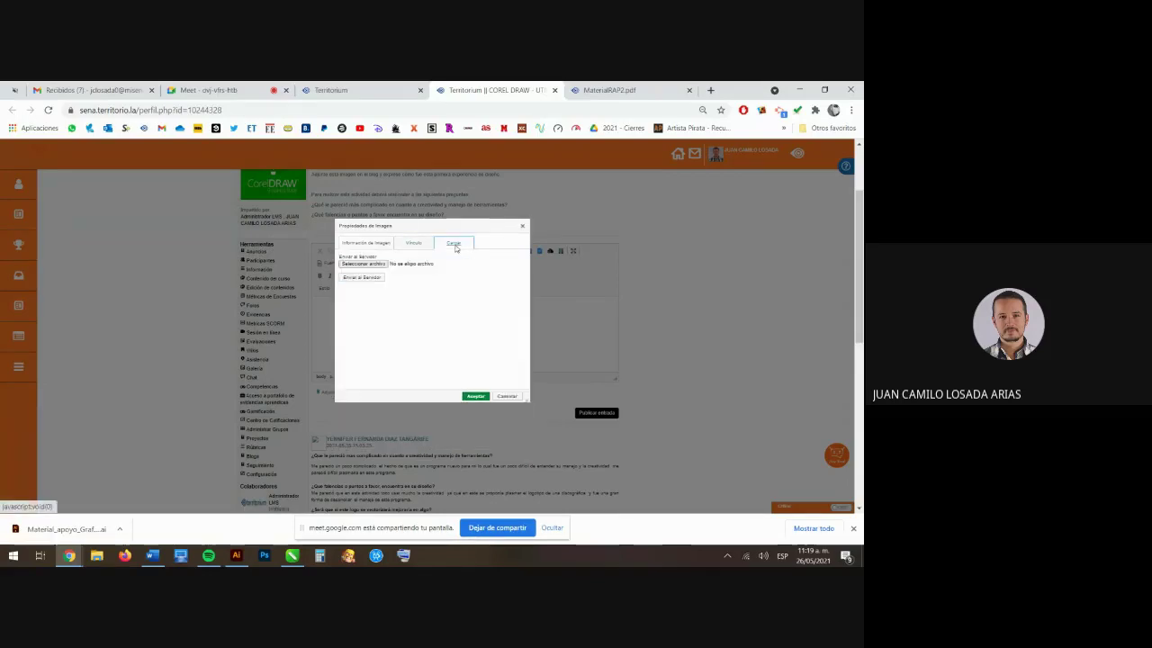
{"action": "left_click", "coordinate": [363, 264]}
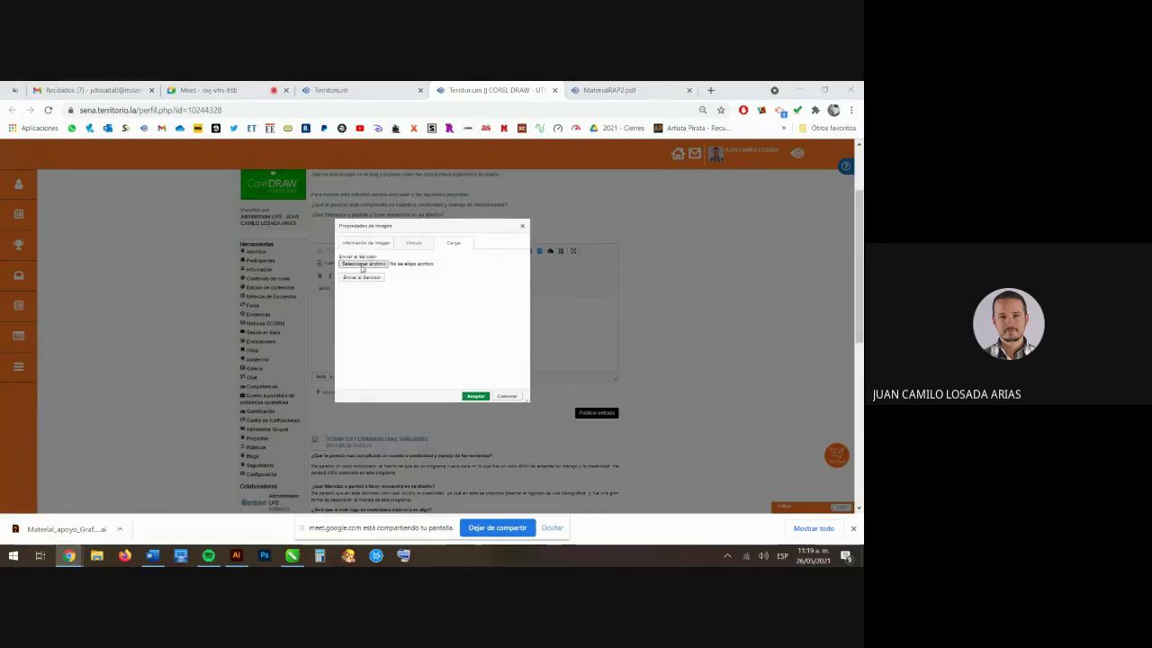
- Try to select the Sin título-1 ellipse image from the 2021 folder as the upload file
{"action": "left_click", "coordinate": [361, 264]}
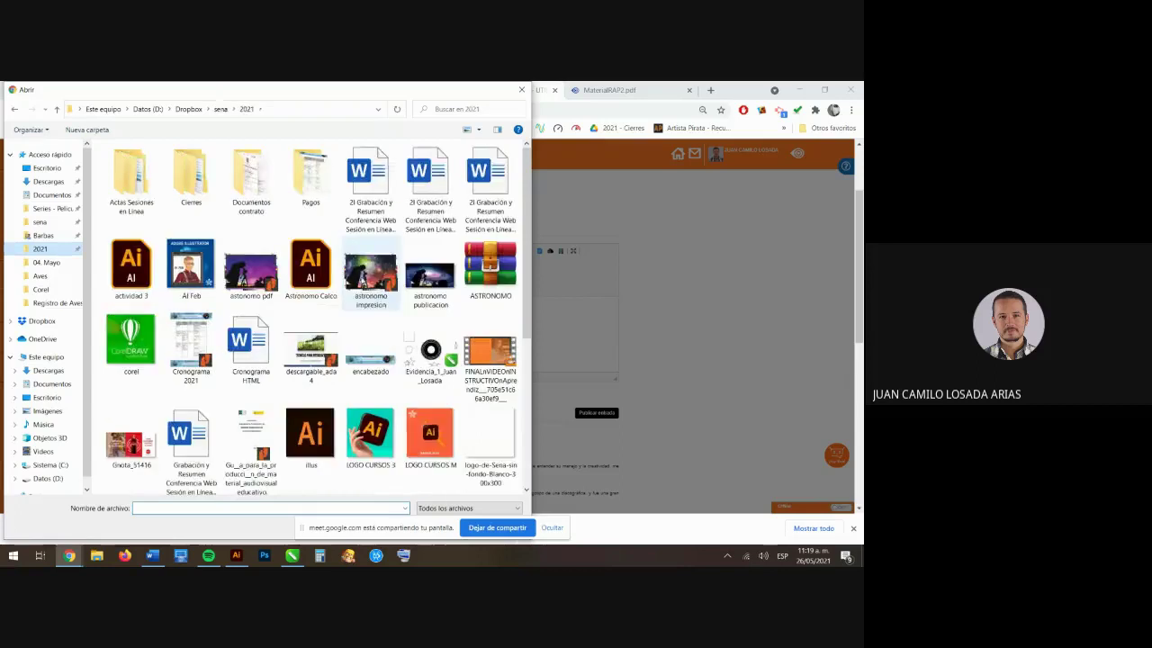
{"action": "scroll", "coordinate": [392, 338], "scroll_direction": "down", "scroll_amount": 3}
{"action": "left_click", "coordinate": [490, 387]}
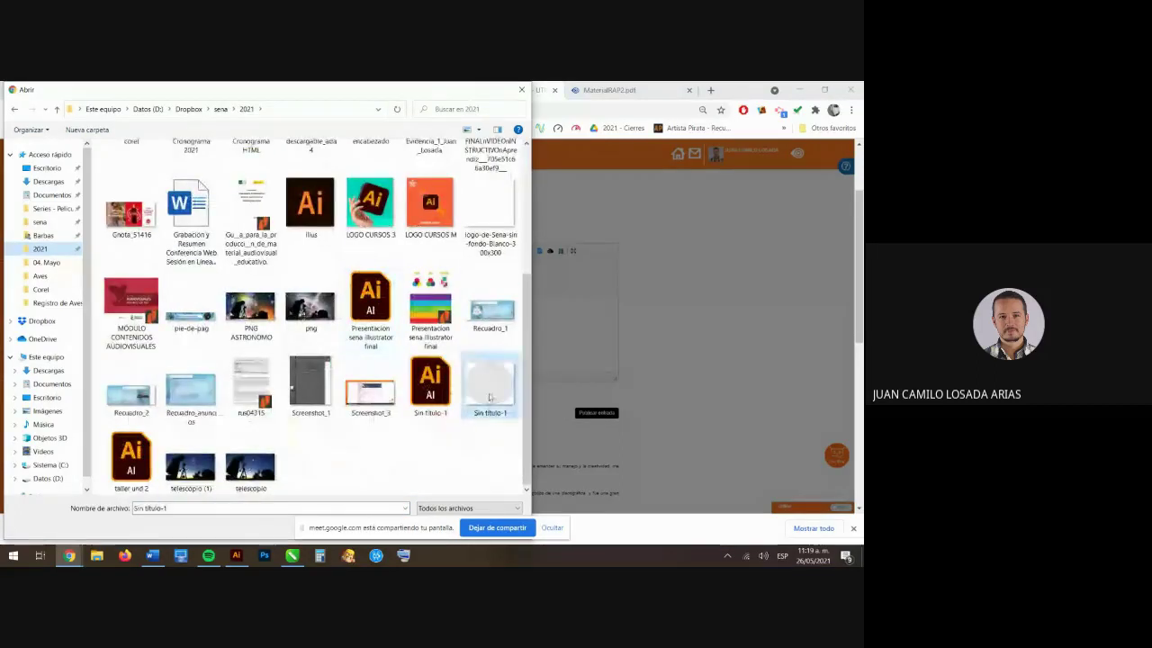
{"action": "left_click_drag", "start_coordinate": [441, 531], "coordinate": [641, 454]}
{"action": "left_click", "coordinate": [439, 527]}
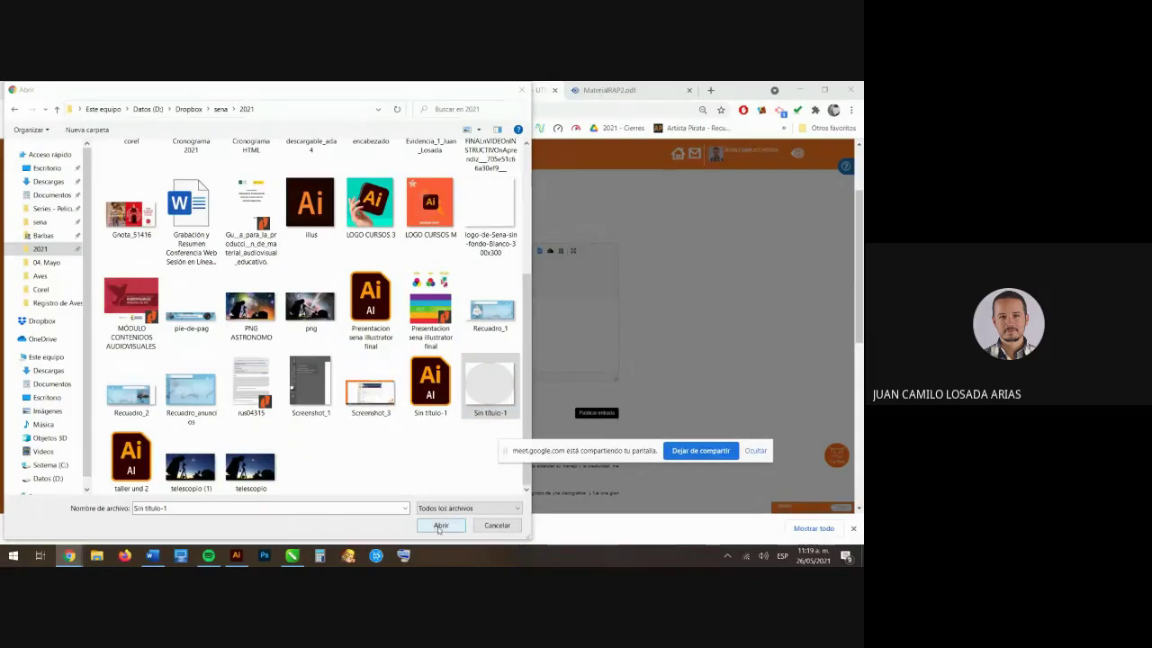
{"action": "left_click", "coordinate": [439, 527]}
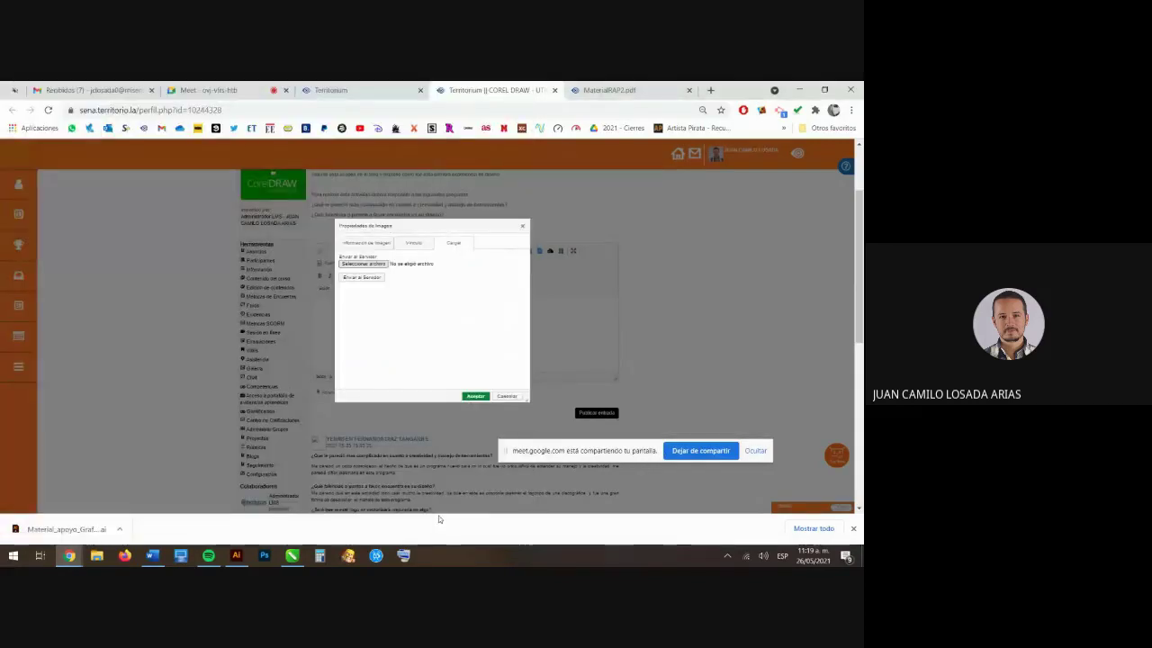
{"action": "left_click", "coordinate": [368, 278]}
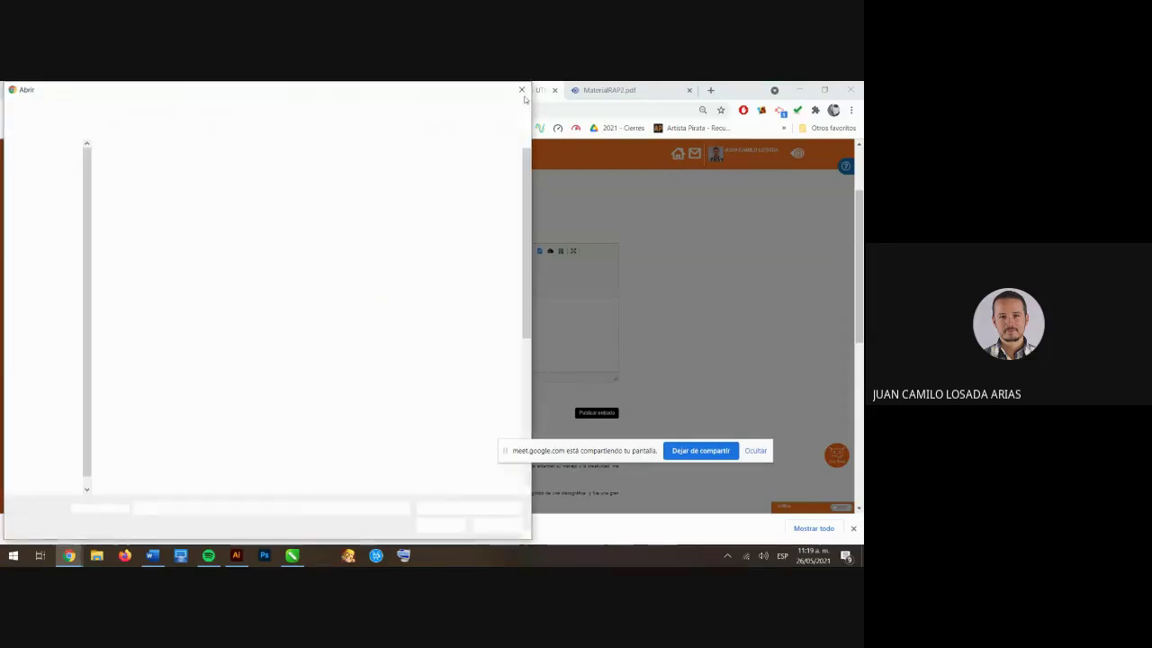
{"action": "left_click", "coordinate": [522, 90]}
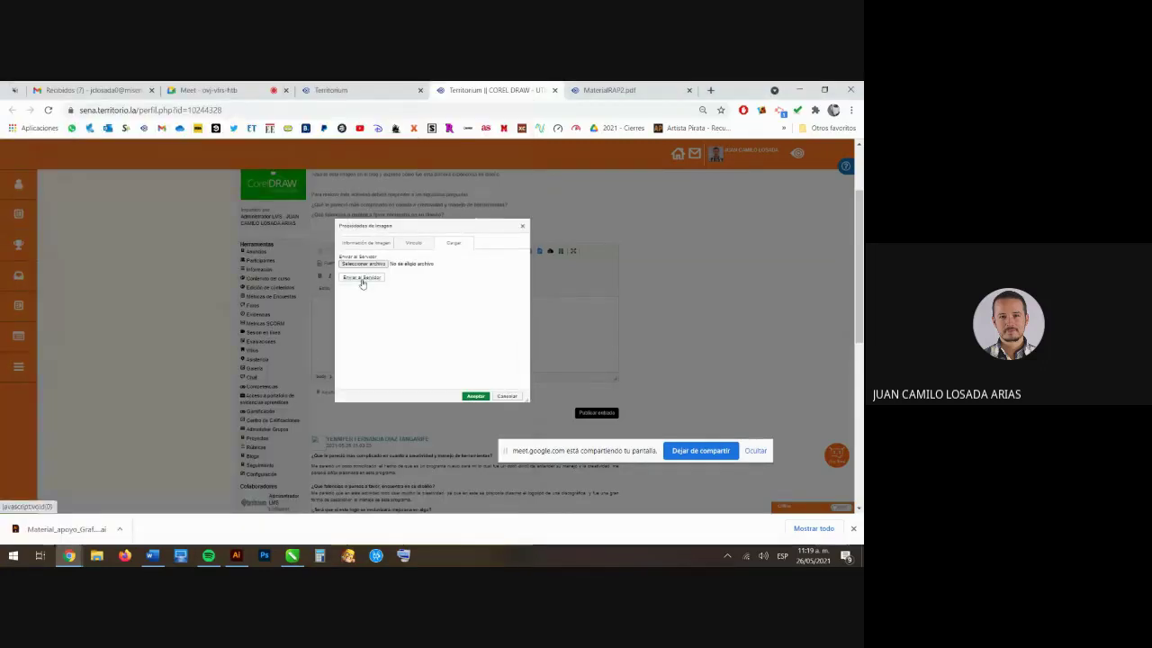
- Choose the Sin título-1 ellipse image from the 2021 folder and upload it to the blog server
{"action": "left_click", "coordinate": [374, 265]}
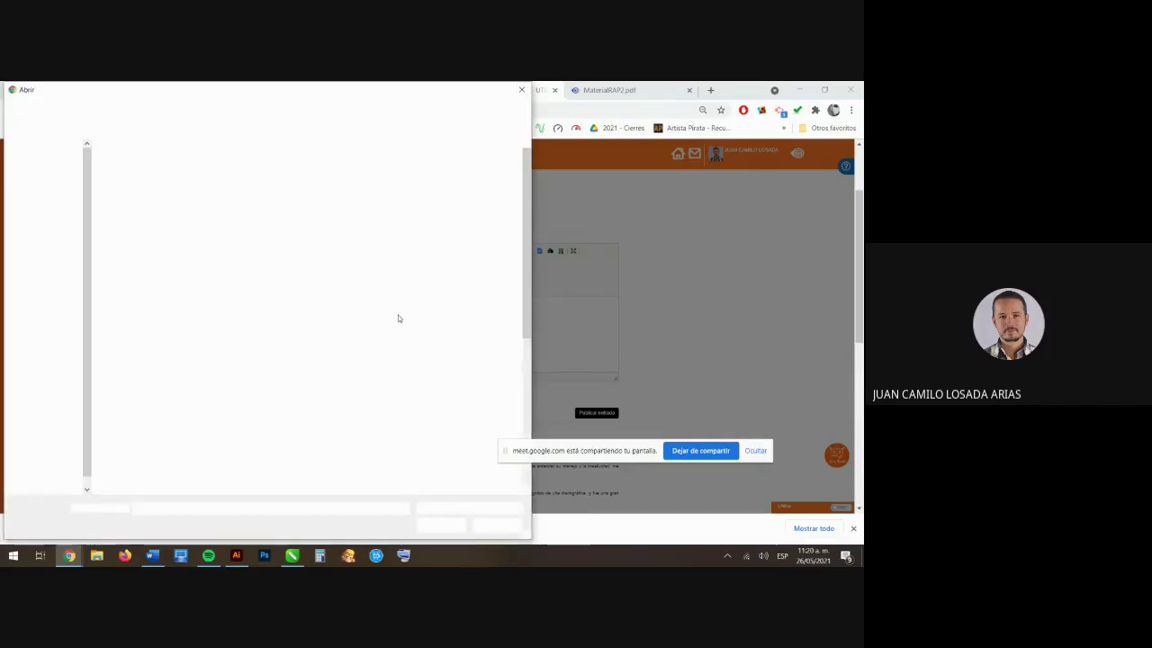
{"action": "left_click", "coordinate": [490, 382]}
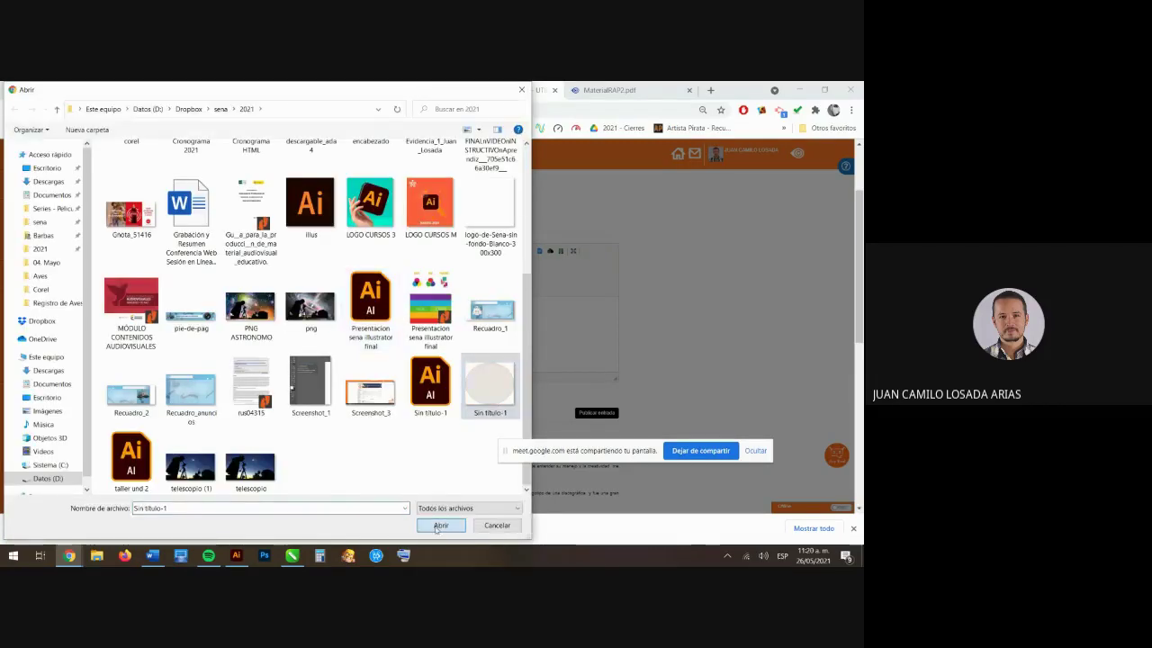
{"action": "left_click", "coordinate": [438, 525]}
{"action": "left_click", "coordinate": [361, 277]}
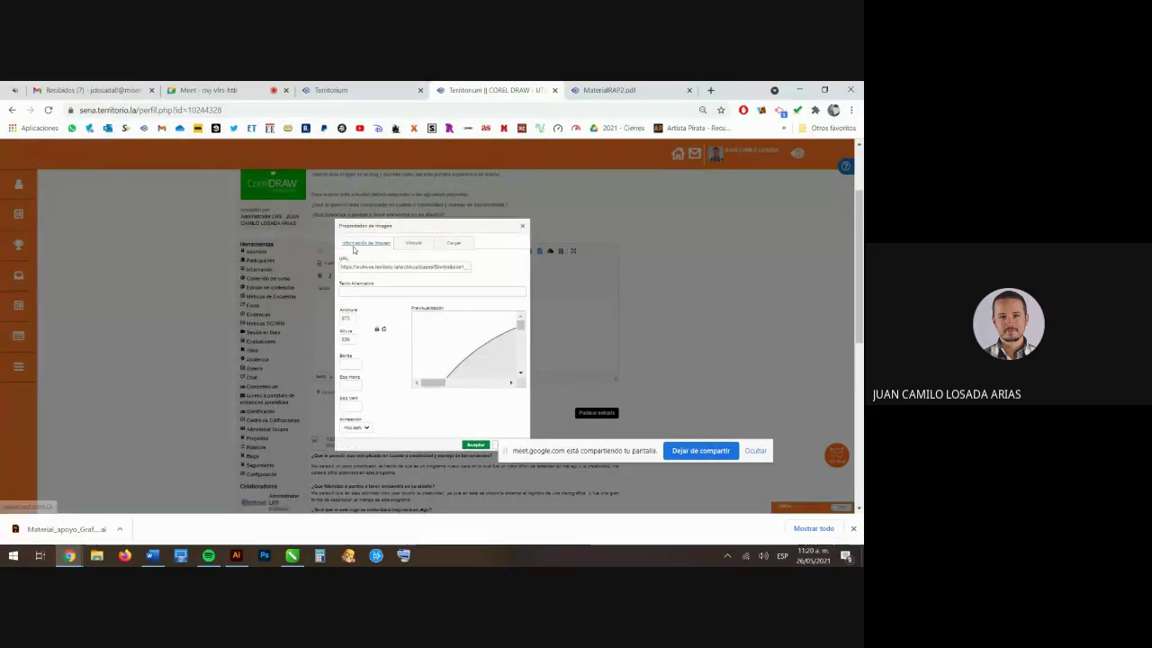
- Set the uploaded image's width to 608 with locked proportions and insert it into the blog entry
{"action": "mouse_move", "coordinate": [433, 383]}
{"action": "left_mouse_down"}
{"action": "mouse_move", "coordinate": [487, 391]}
{"action": "mouse_move", "coordinate": [441, 387]}
{"action": "left_mouse_up"}
{"action": "scroll", "coordinate": [517, 382], "scroll_direction": "down", "scroll_amount": 3}
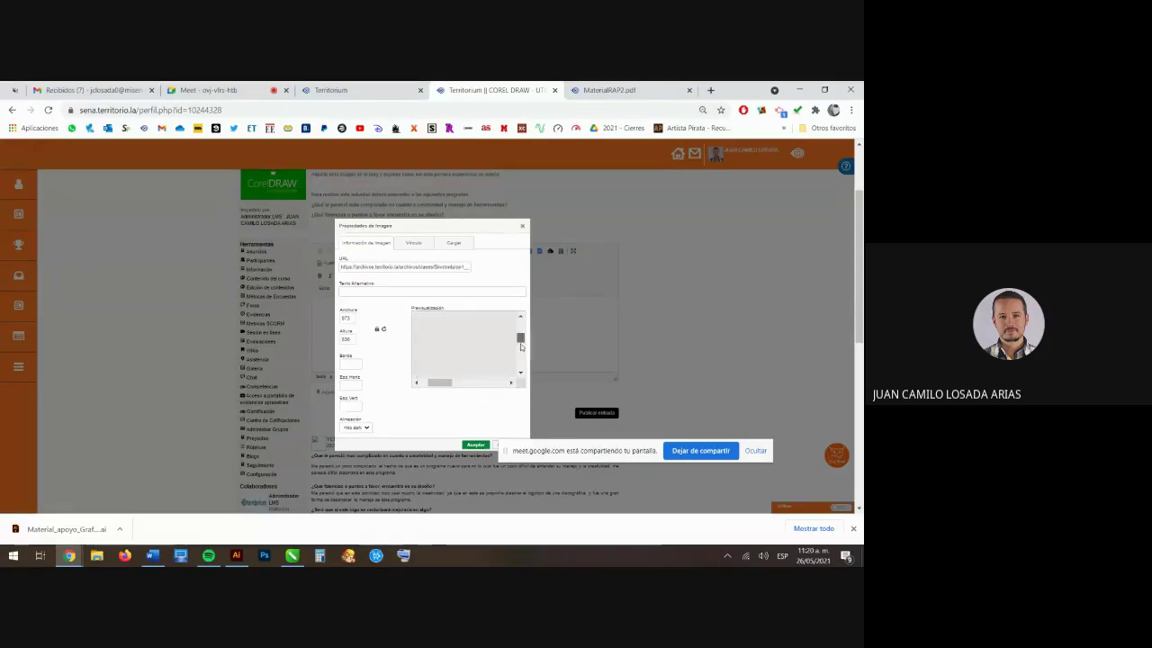
{"action": "scroll", "coordinate": [517, 383], "scroll_direction": "up", "scroll_amount": 3}
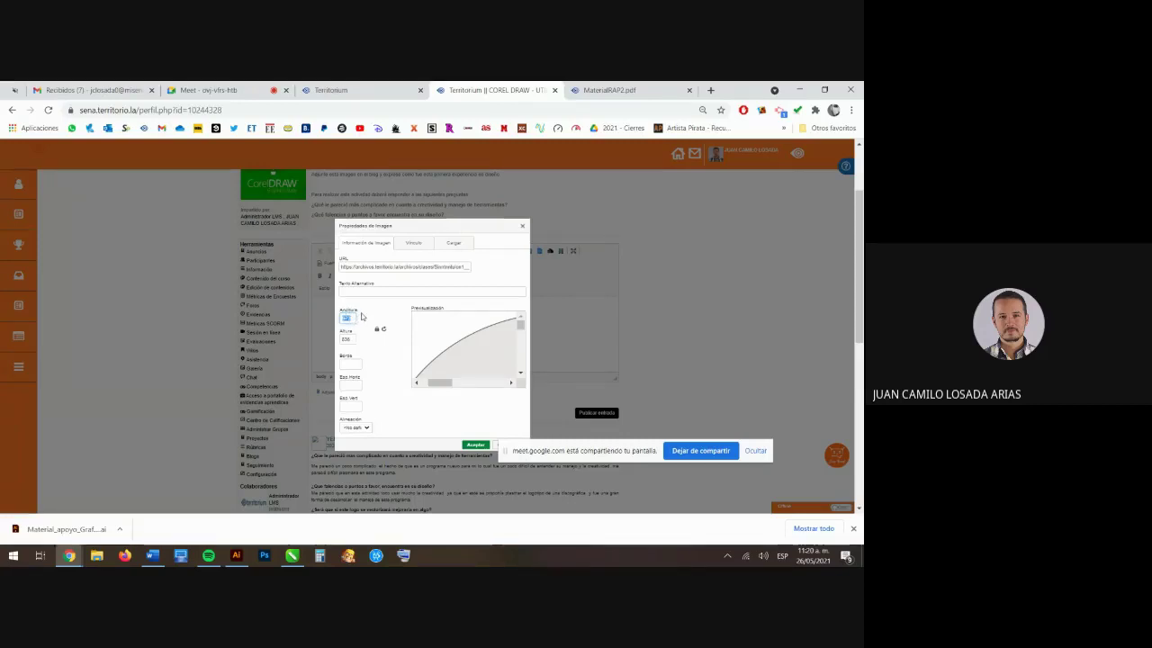
{"action": "type", "text": "608"}
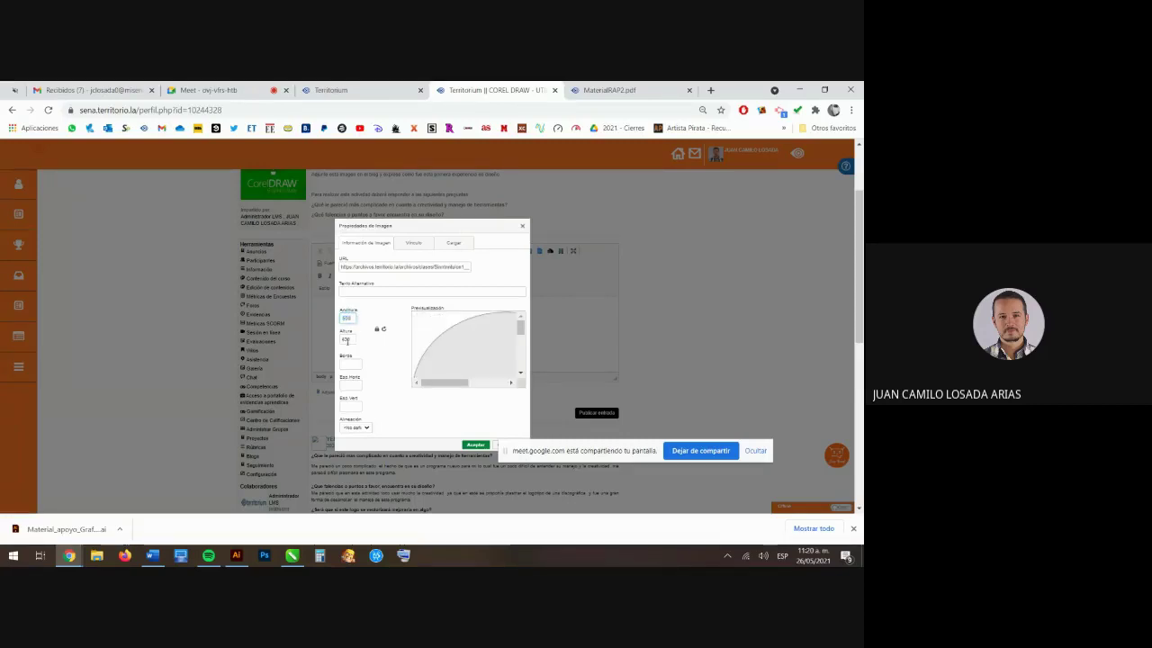
{"action": "left_click", "coordinate": [475, 445]}
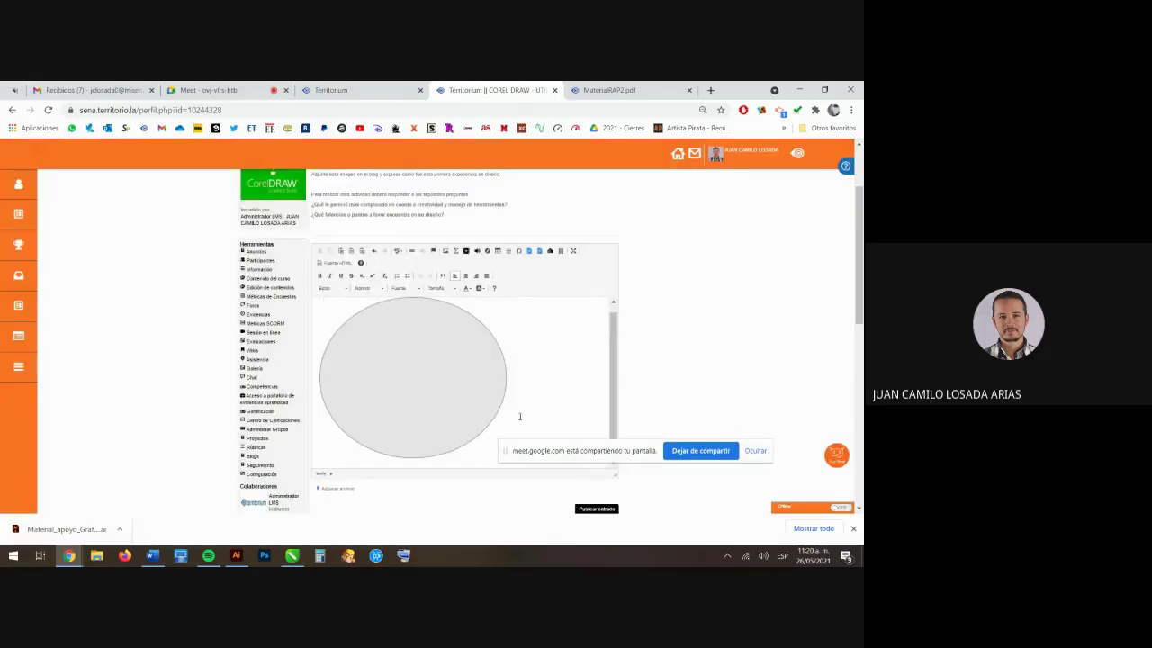
- Highlight the blog's two questions and review the draft entry's image, placeholder text and publishing option
{"action": "scroll", "coordinate": [533, 419], "scroll_direction": "down", "scroll_amount": 2}
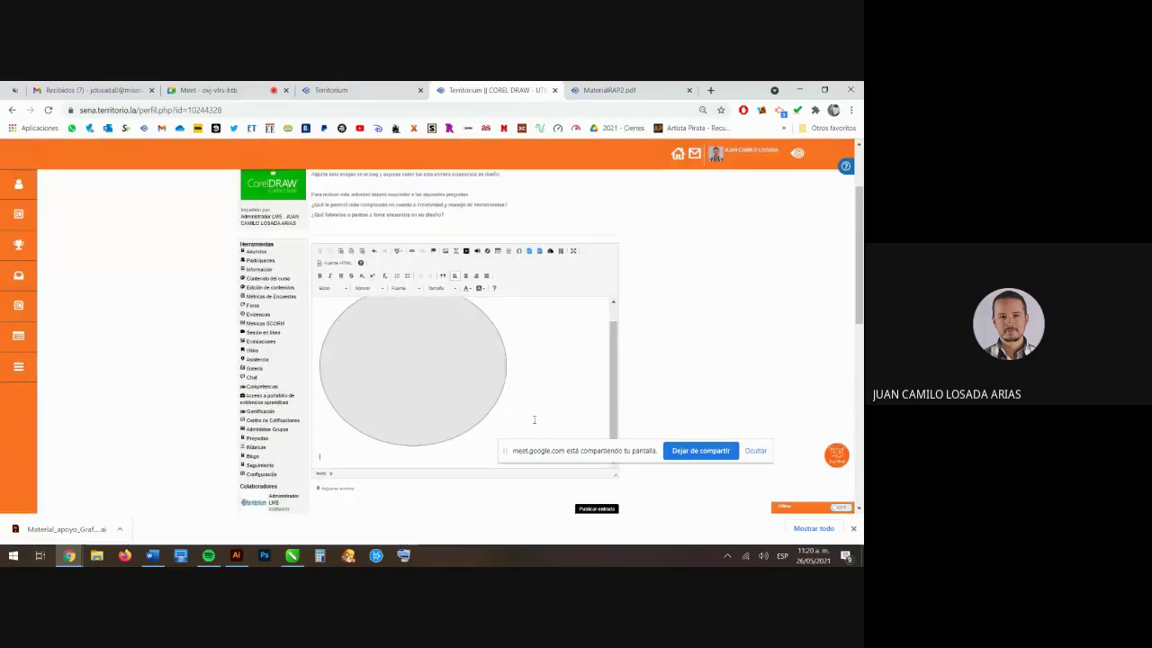
{"action": "scroll", "coordinate": [359, 214], "scroll_direction": "up", "scroll_amount": 2}
{"action": "left_click_drag", "start_coordinate": [311, 307], "coordinate": [502, 309]}
{"action": "left_click", "coordinate": [365, 318]}
{"action": "left_click_drag", "start_coordinate": [326, 318], "coordinate": [454, 327]}
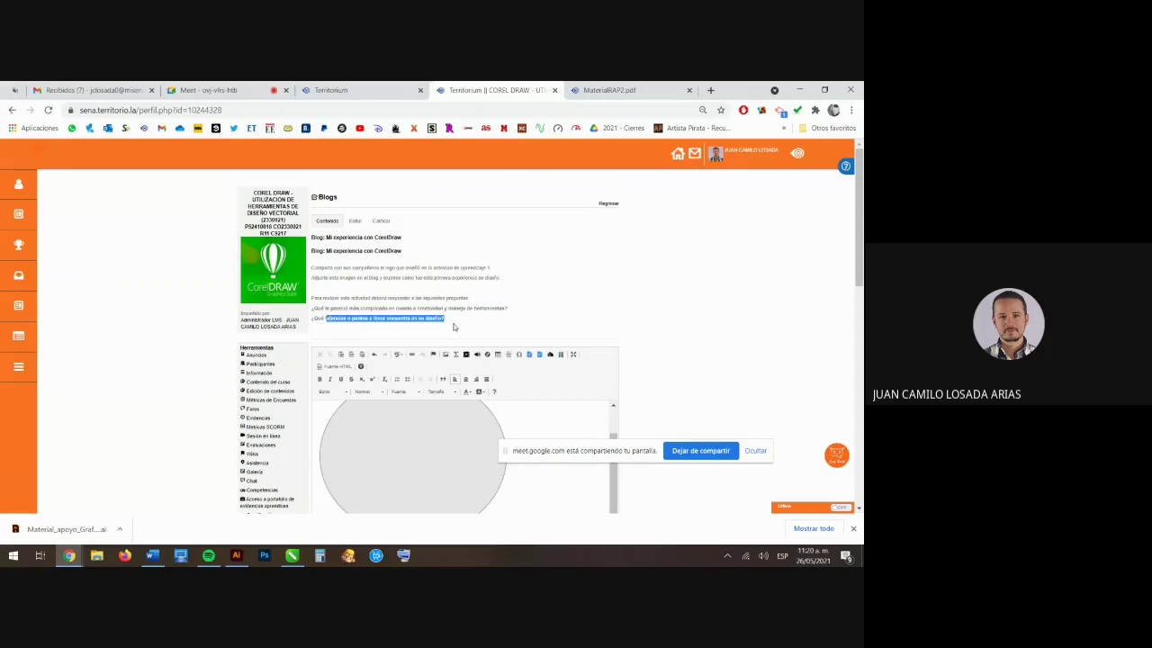
{"action": "scroll", "coordinate": [456, 318], "scroll_direction": "down", "scroll_amount": 4}
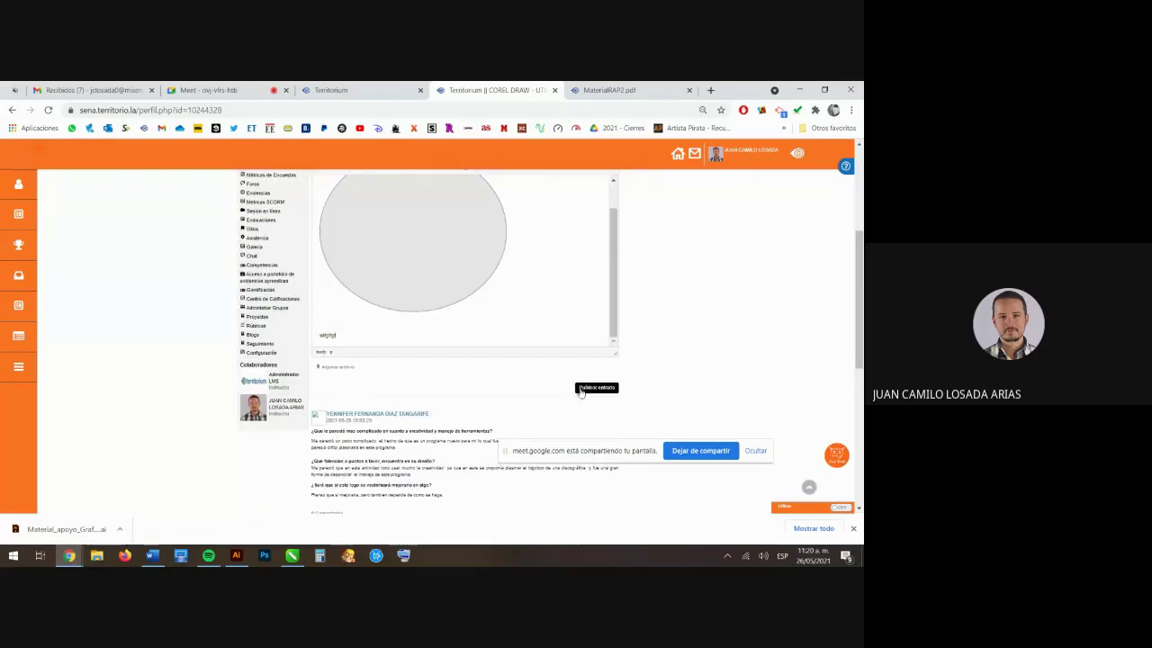
{"action": "scroll", "coordinate": [502, 383], "scroll_direction": "up", "scroll_amount": 2}
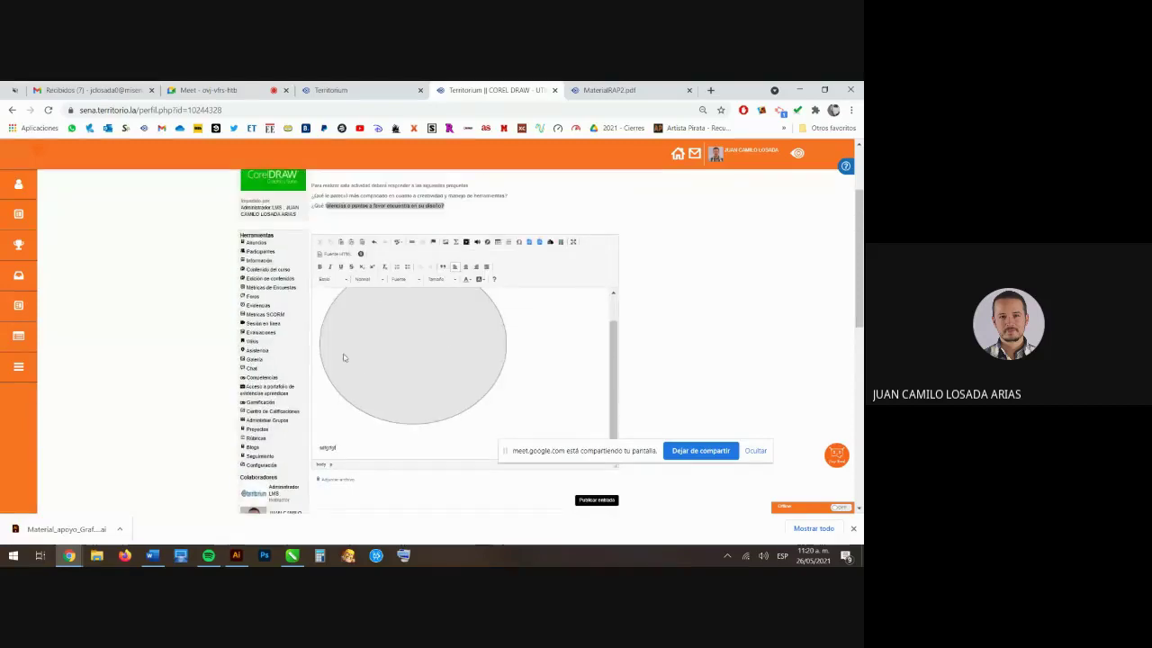
{"action": "scroll", "coordinate": [446, 363], "scroll_direction": "up", "scroll_amount": 1}
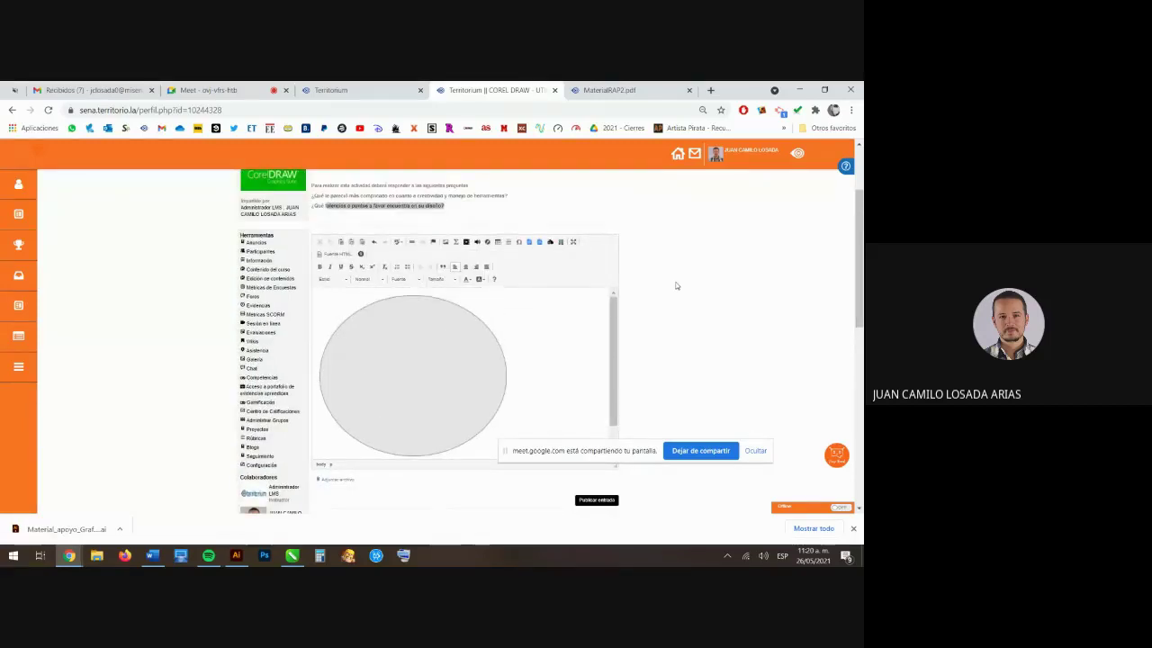
- Open the course's list of blogs
{"action": "left_click", "coordinate": [252, 448]}
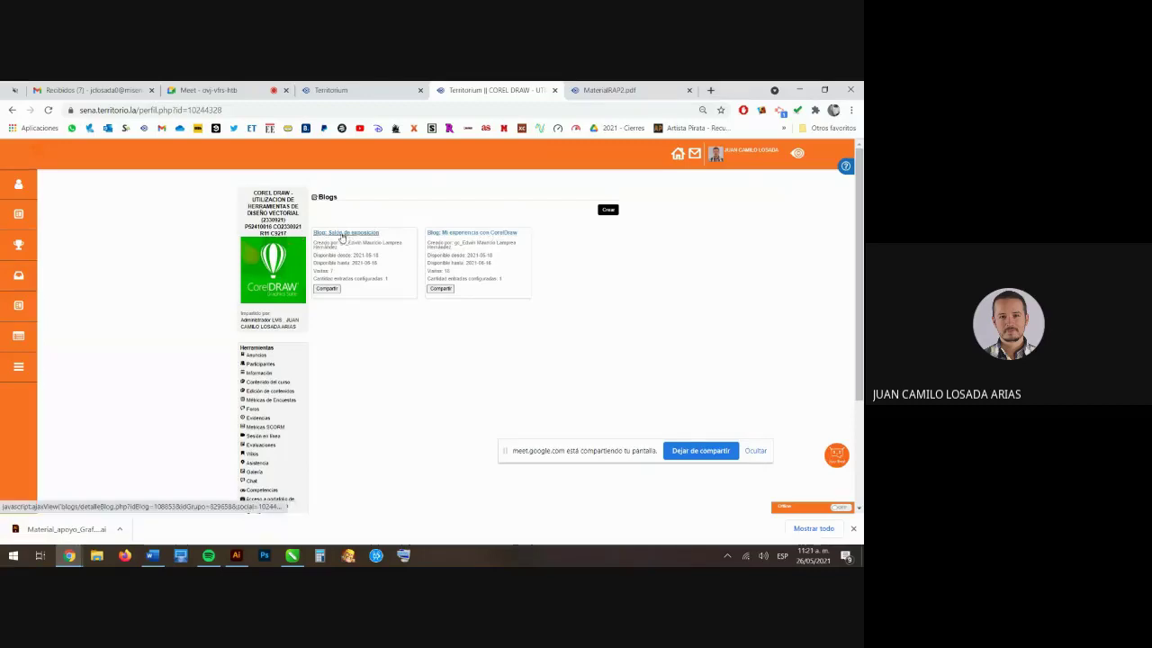
- Go to the Meet call and read the chat questions about exact guide line positions and adding the logo
{"action": "left_click", "coordinate": [391, 88]}
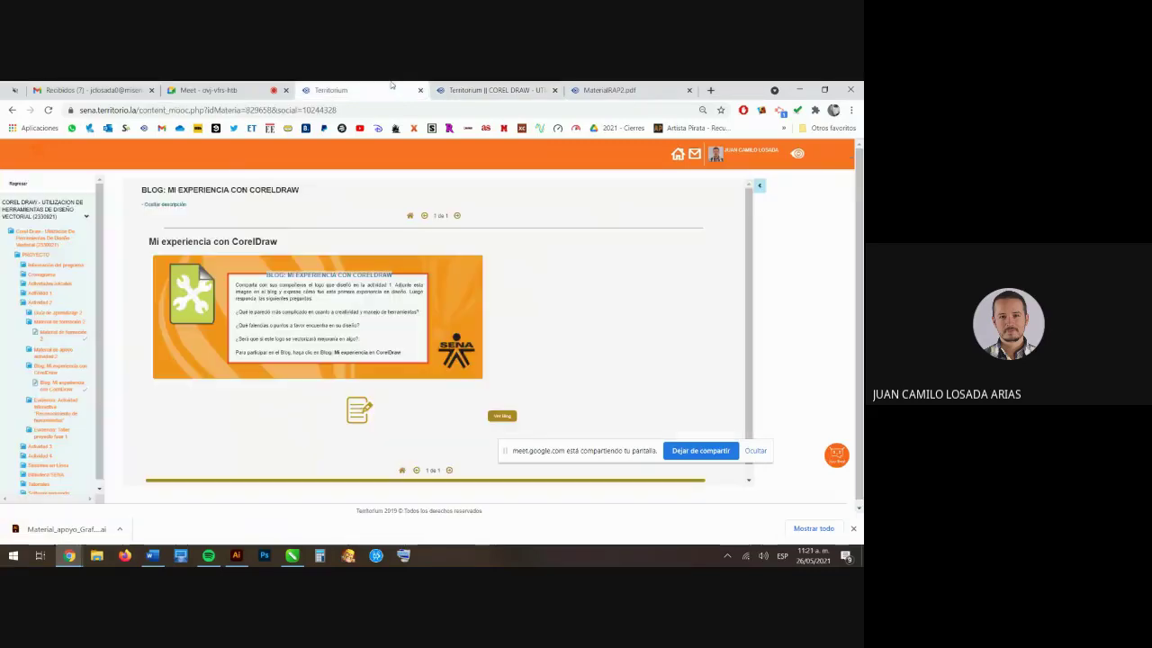
{"action": "key", "text": "ctrl+shift+Tab"}
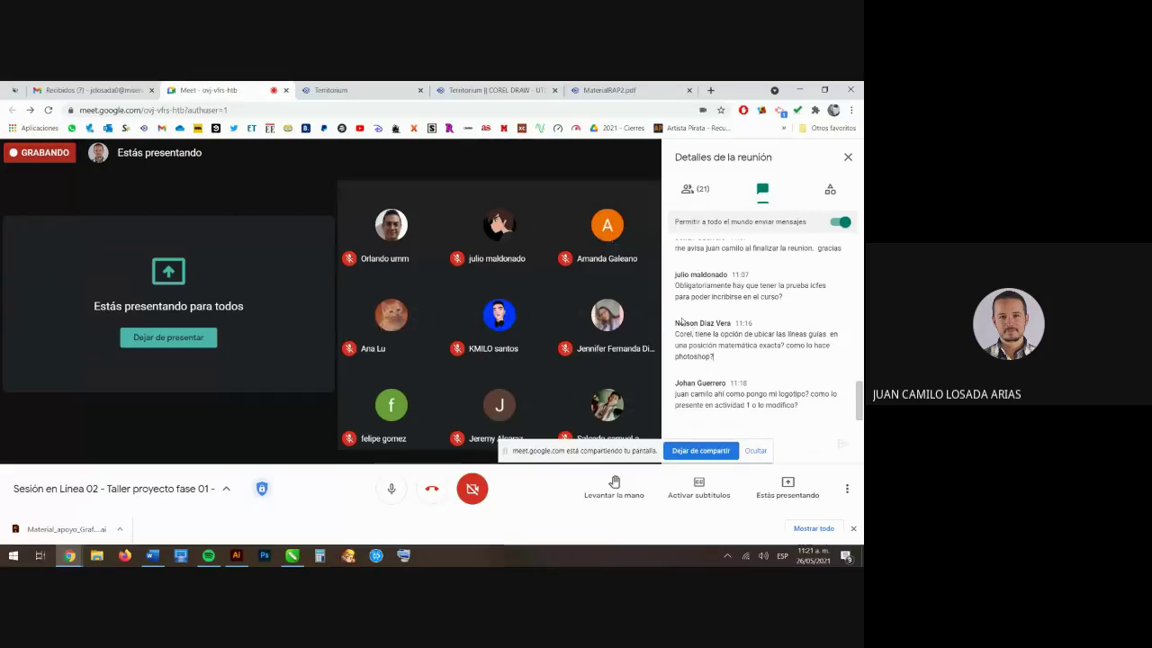
{"action": "mouse_move", "coordinate": [676, 322]}
{"action": "left_mouse_down"}
{"action": "mouse_move", "coordinate": [733, 323]}
{"action": "mouse_move", "coordinate": [675, 323]}
{"action": "left_mouse_up"}
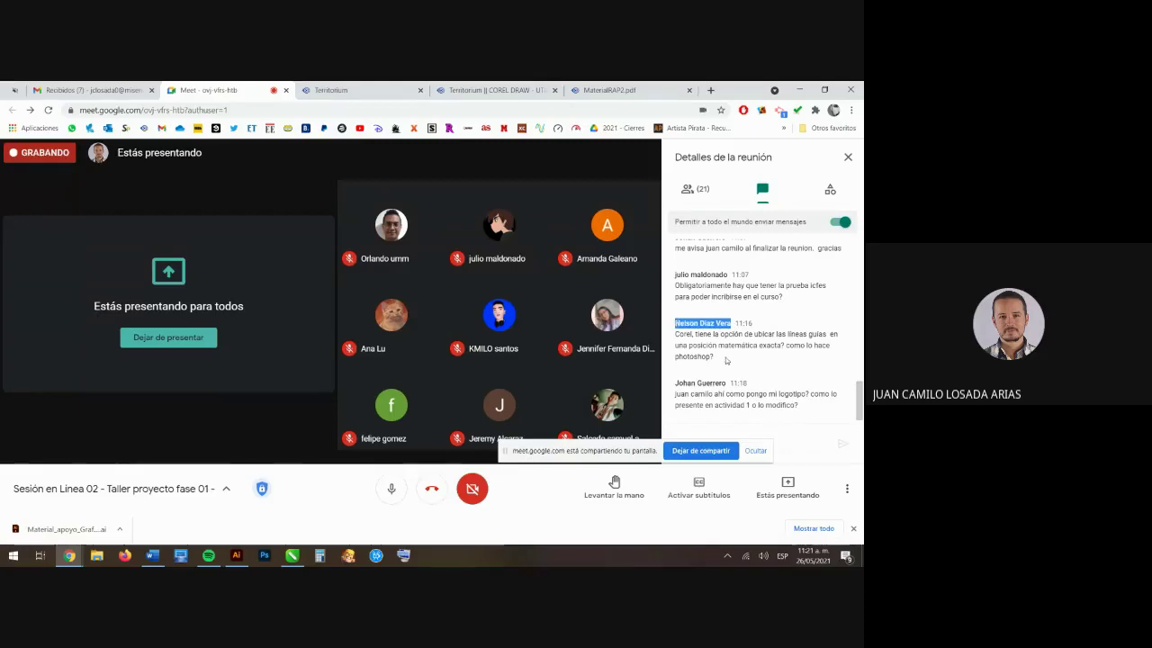
{"action": "left_click", "coordinate": [717, 357]}
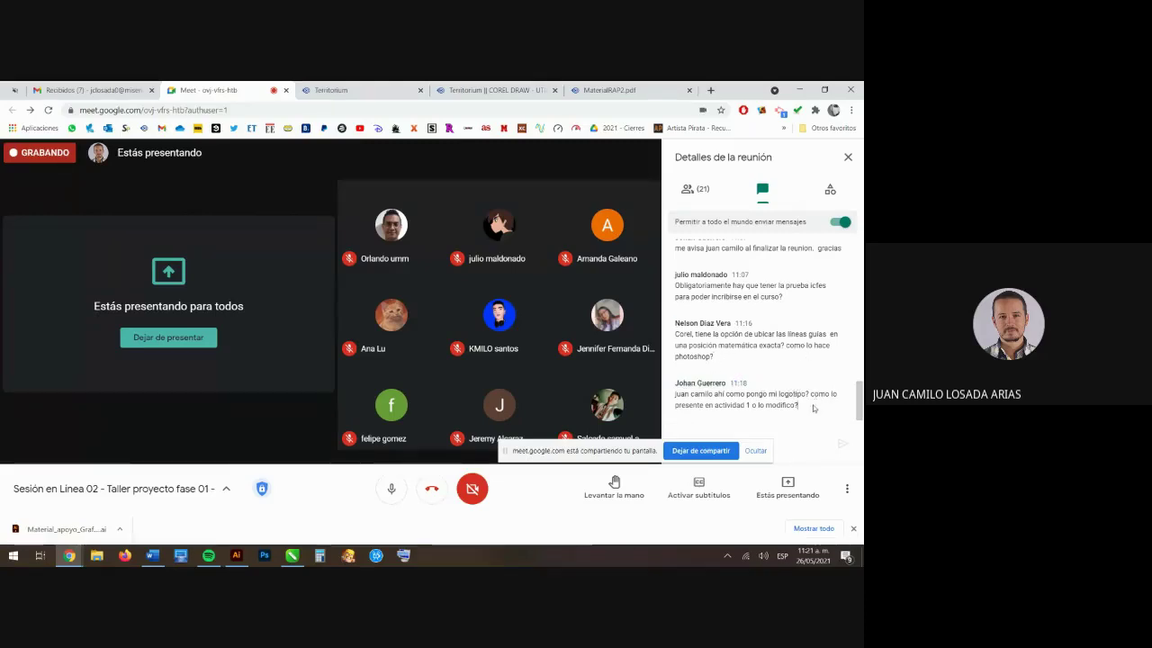
{"action": "triple_click", "coordinate": [799, 408]}
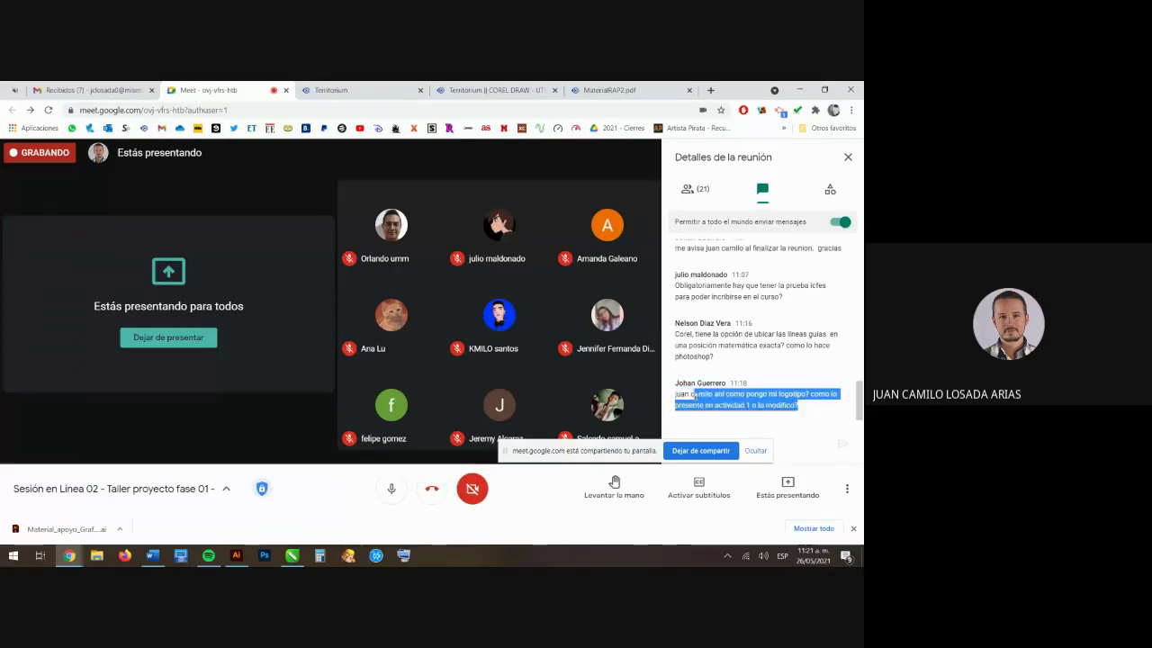
{"action": "triple_click", "coordinate": [797, 406]}
{"action": "left_click_drag", "start_coordinate": [797, 406], "coordinate": [679, 383]}
{"action": "left_click", "coordinate": [706, 394]}
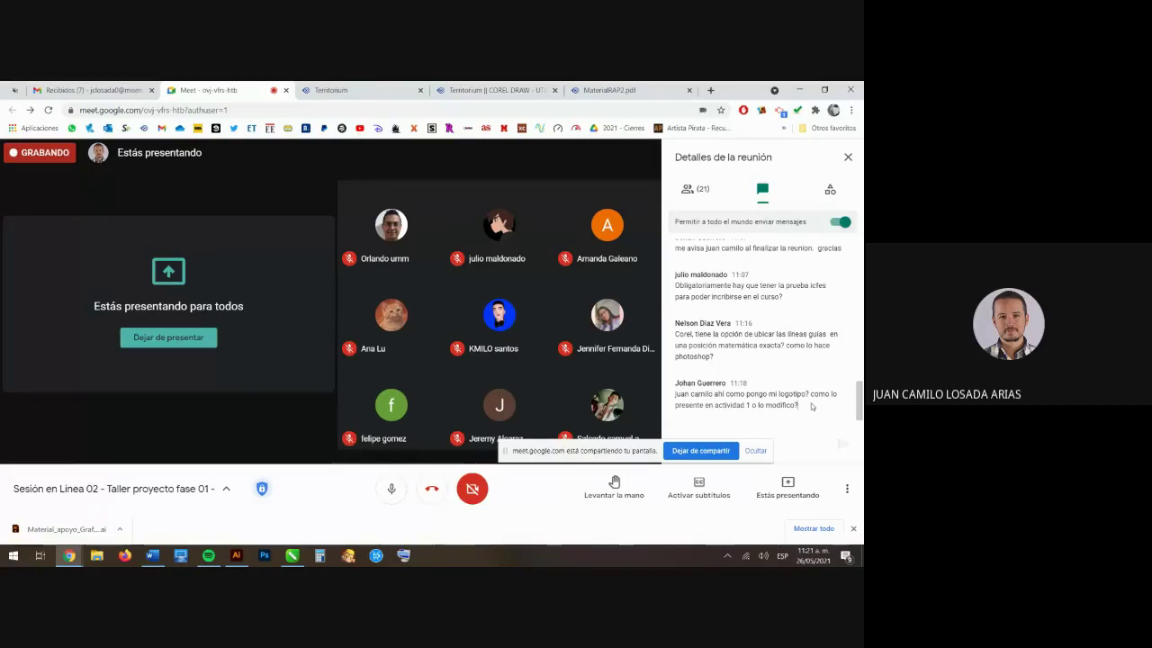
{"action": "left_click_drag", "start_coordinate": [811, 406], "coordinate": [725, 394]}
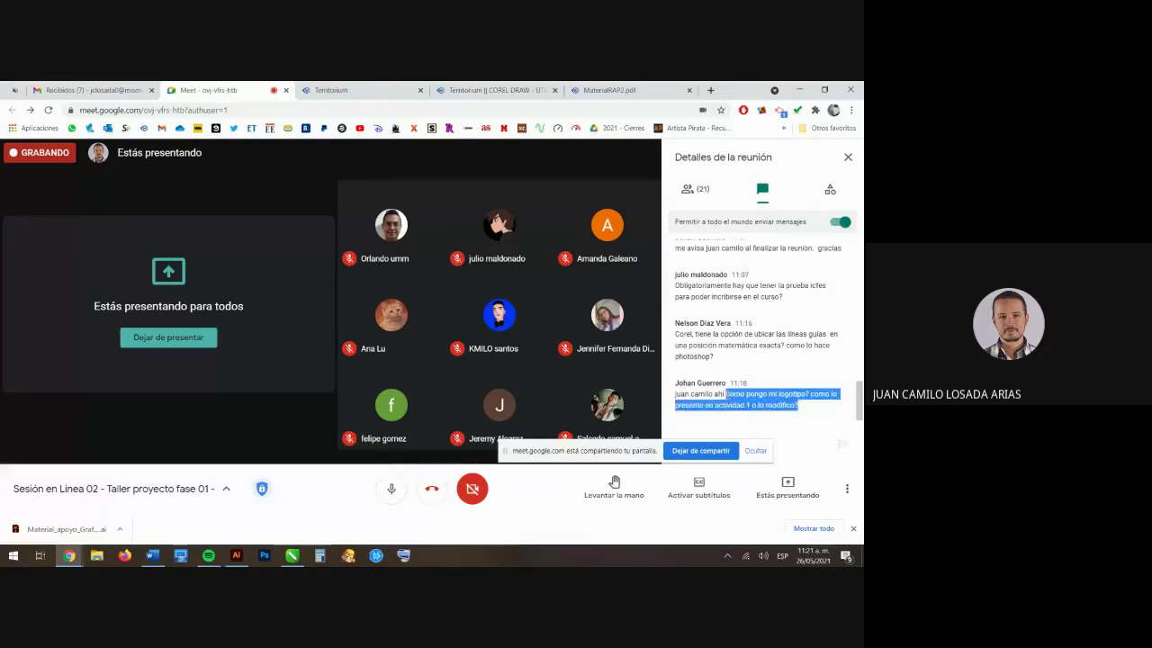
- Return to the Territorium course content and review the questions of the blog "Mi experiencia con CorelDraw"
{"action": "left_click", "coordinate": [360, 90]}
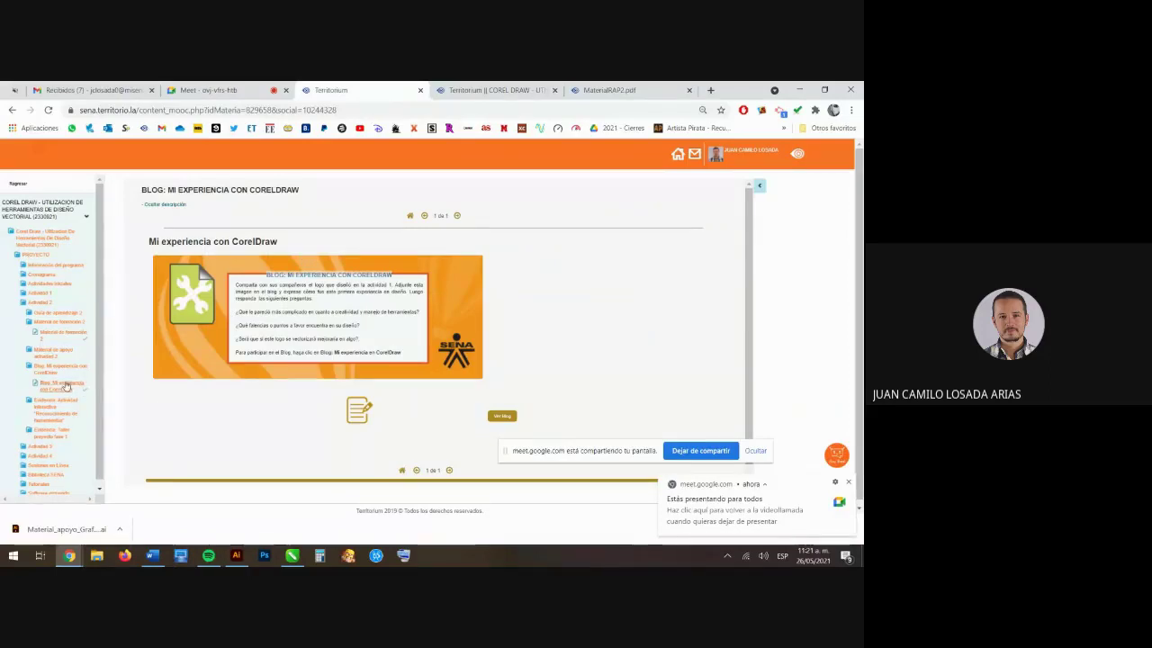
{"action": "left_click", "coordinate": [267, 555]}
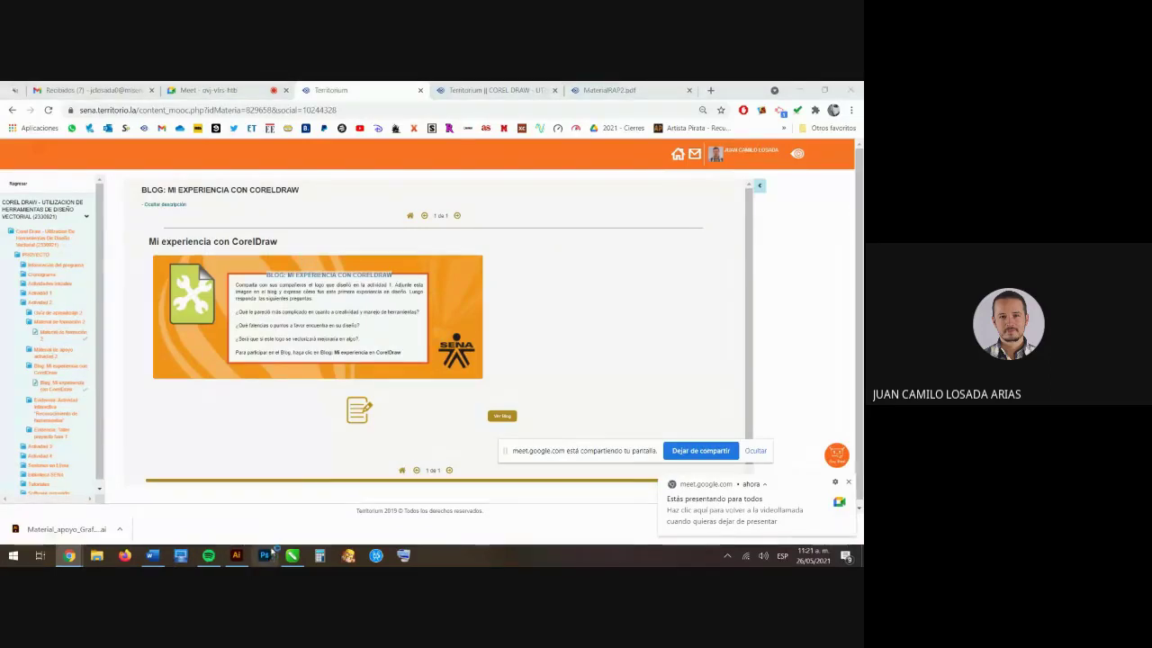
{"action": "mouse_move", "coordinate": [291, 556]}
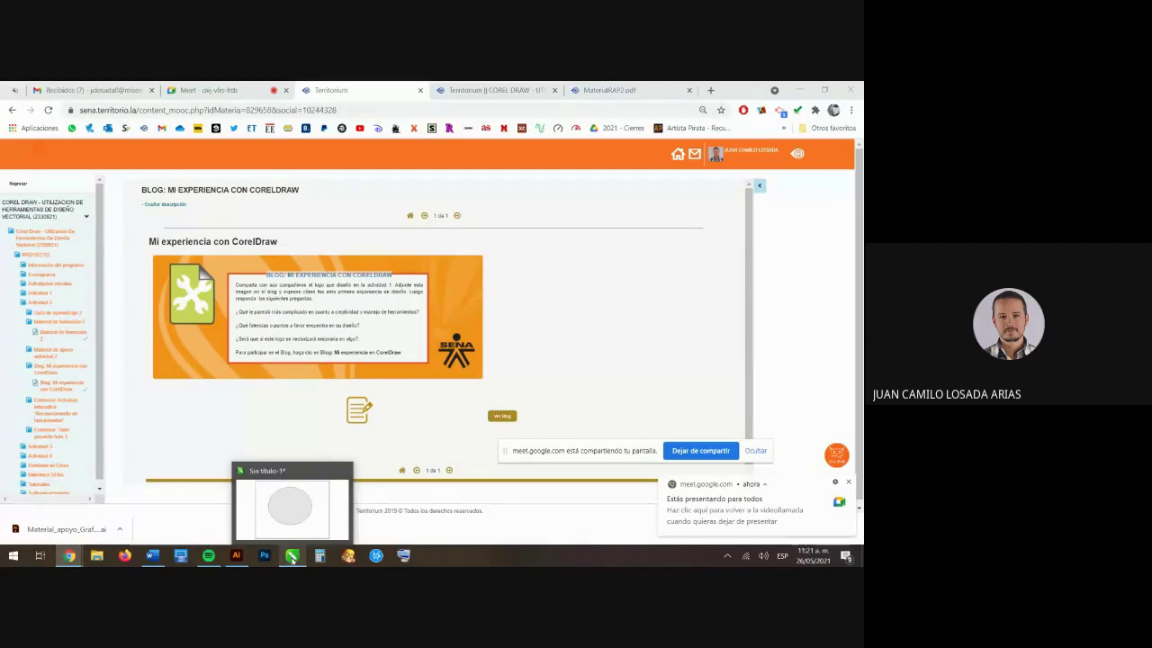
{"action": "left_click", "coordinate": [178, 409]}
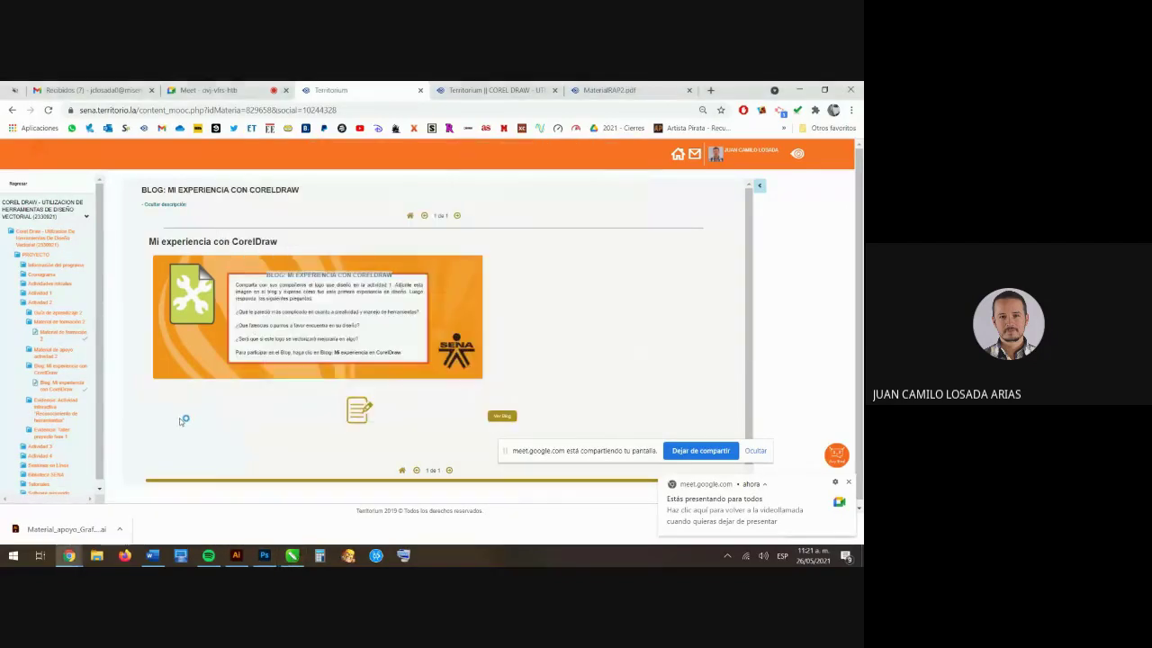
{"action": "left_click", "coordinate": [54, 367]}
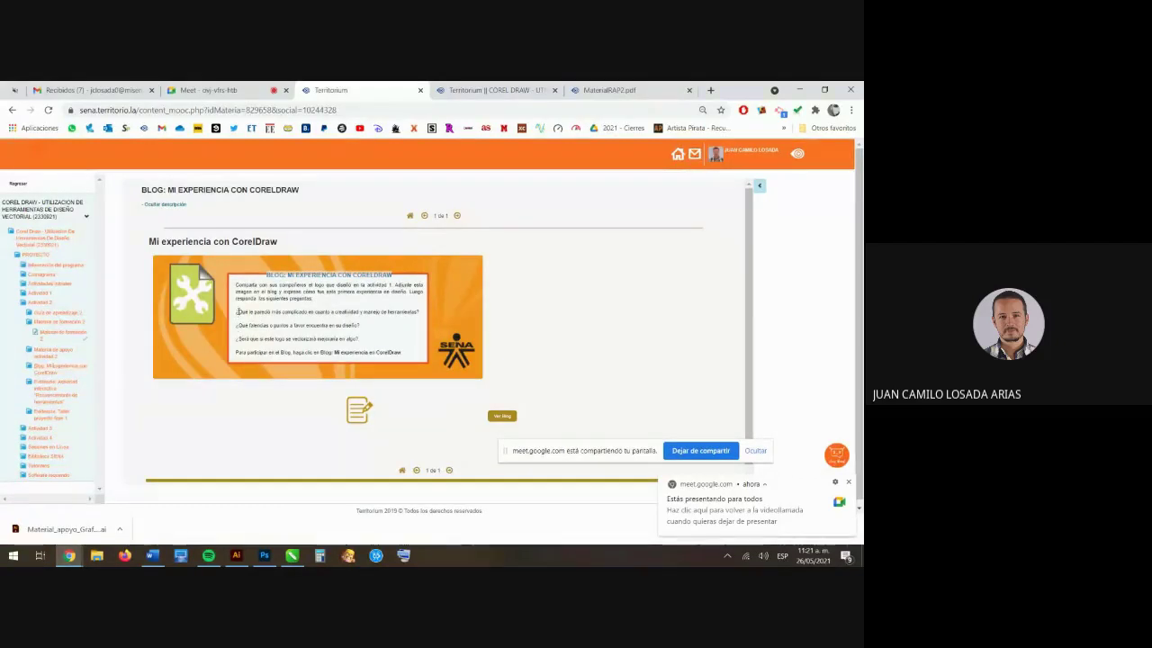
{"action": "left_click_drag", "start_coordinate": [238, 310], "coordinate": [363, 347]}
{"action": "left_click", "coordinate": [364, 349]}
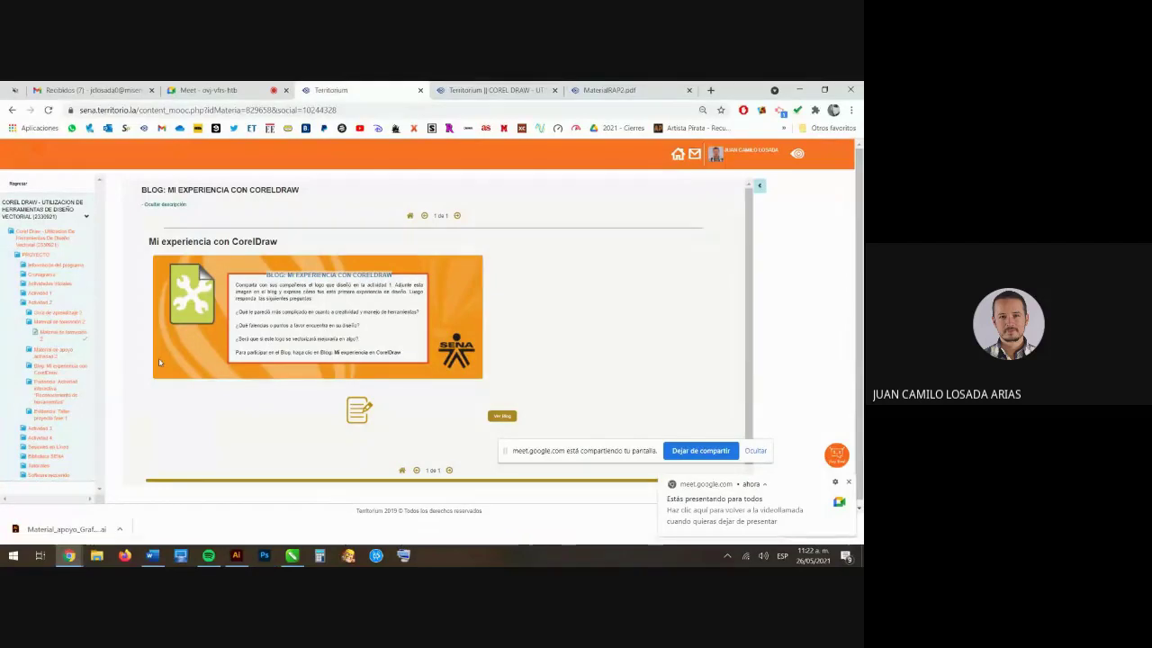
{"action": "key", "text": "alt+Tab"}
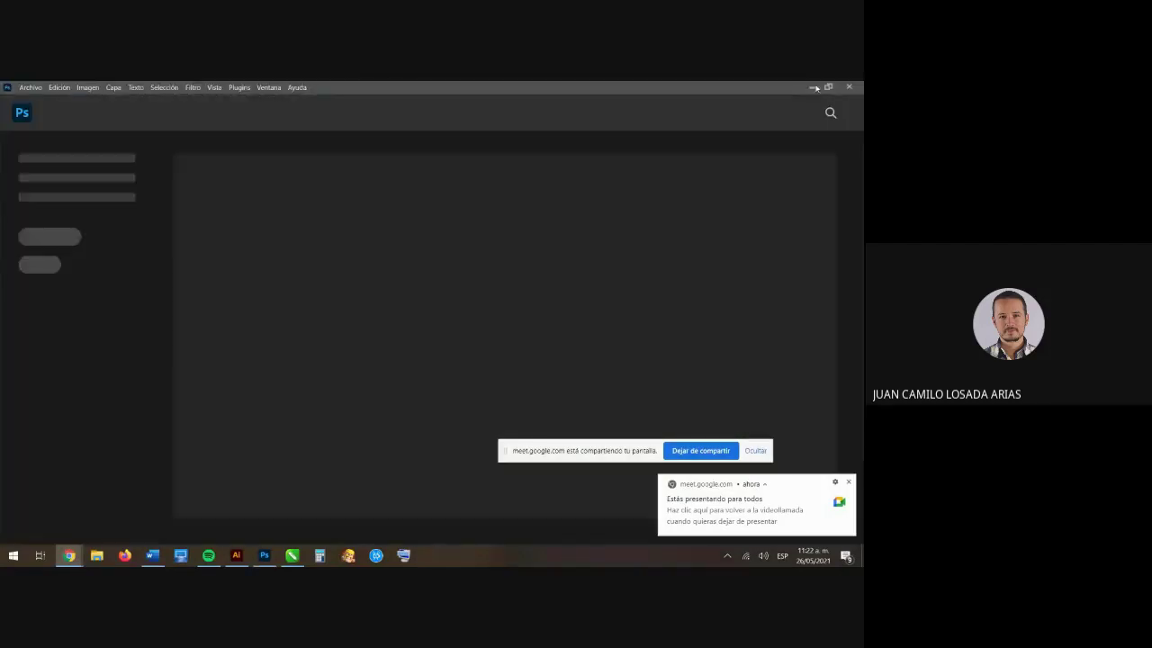
{"action": "left_click", "coordinate": [812, 88]}
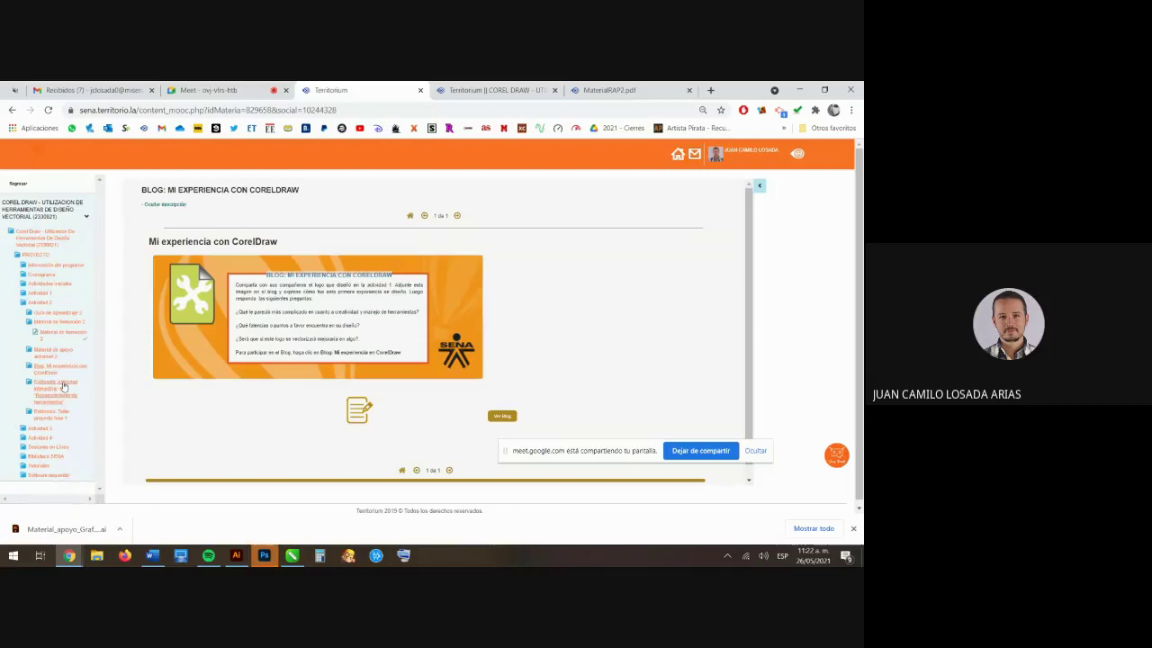
- Open the Actividad 2 evidence on tool recognition and launch its interactive SCORM activity
{"action": "left_click", "coordinate": [63, 387]}
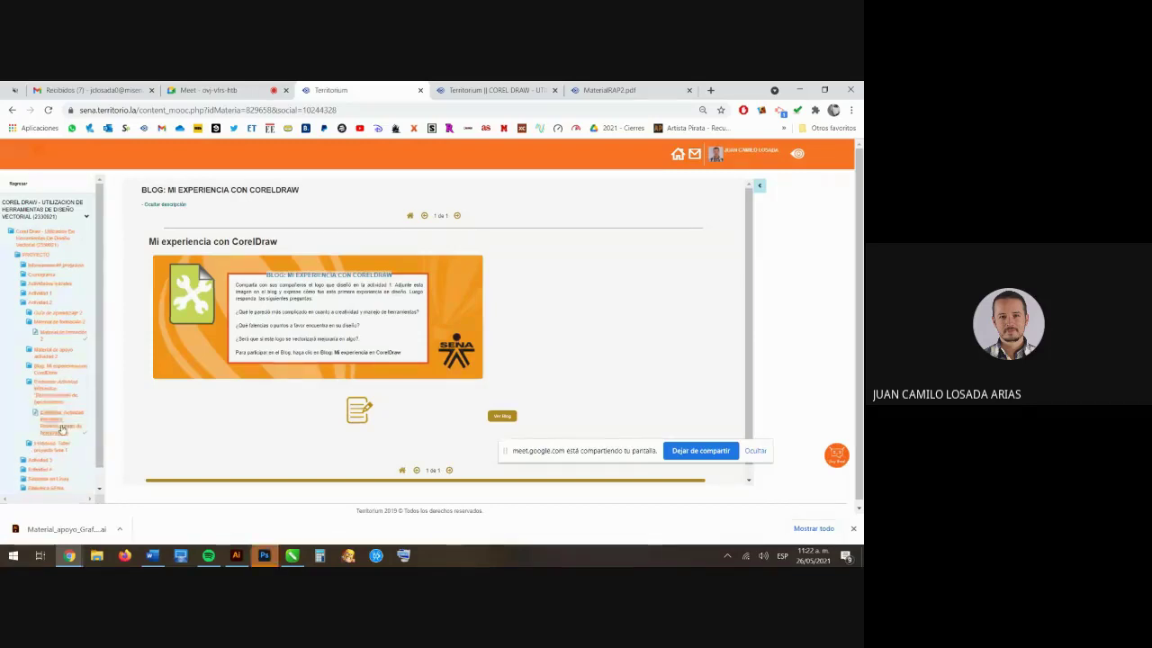
{"action": "left_click", "coordinate": [62, 430]}
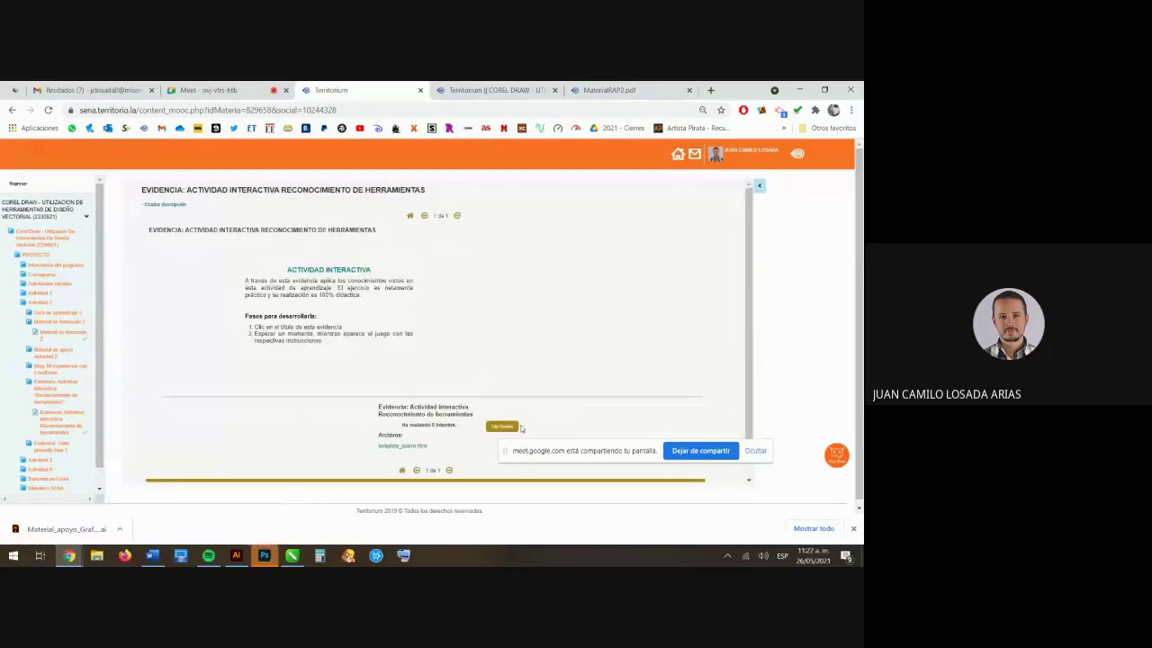
{"action": "left_click", "coordinate": [509, 428]}
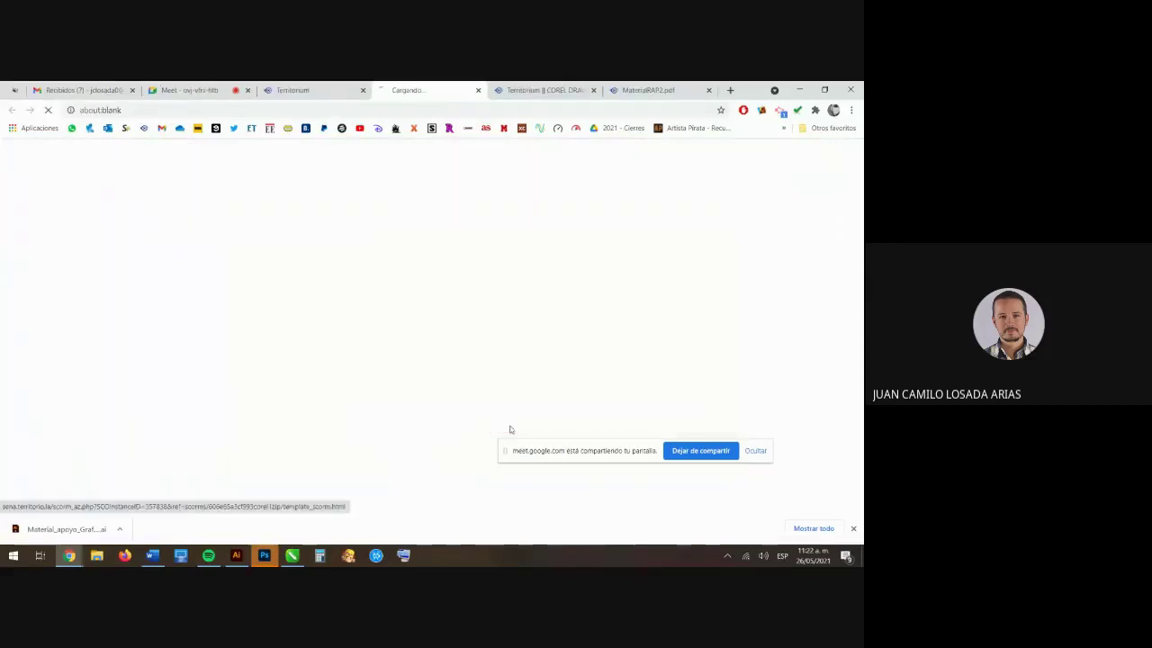
{"action": "left_click", "coordinate": [264, 555]}
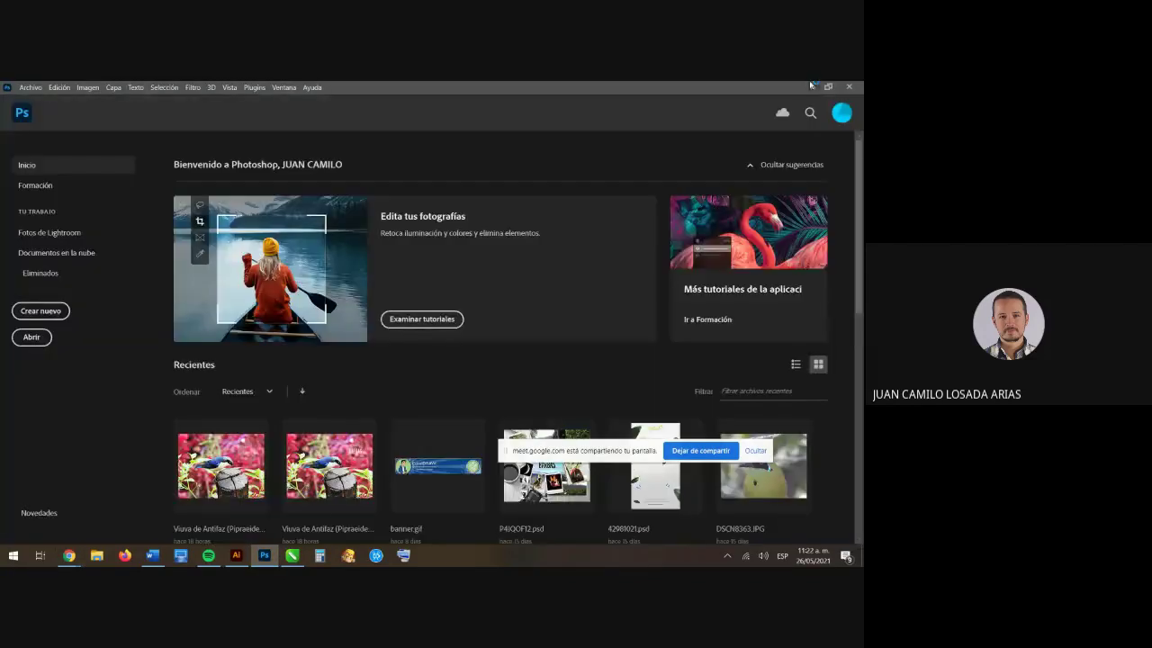
{"action": "left_click", "coordinate": [808, 85]}
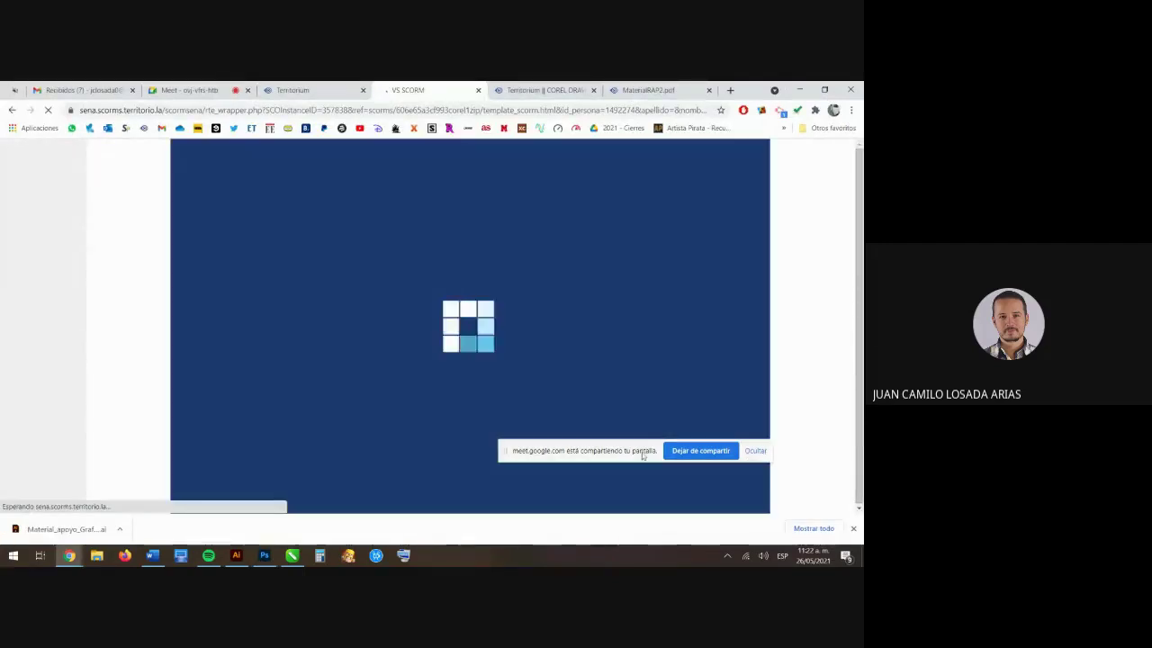
- Dismiss the activity's welcome message and read its Instrucciones
{"action": "left_click_drag", "start_coordinate": [643, 455], "coordinate": [577, 564]}
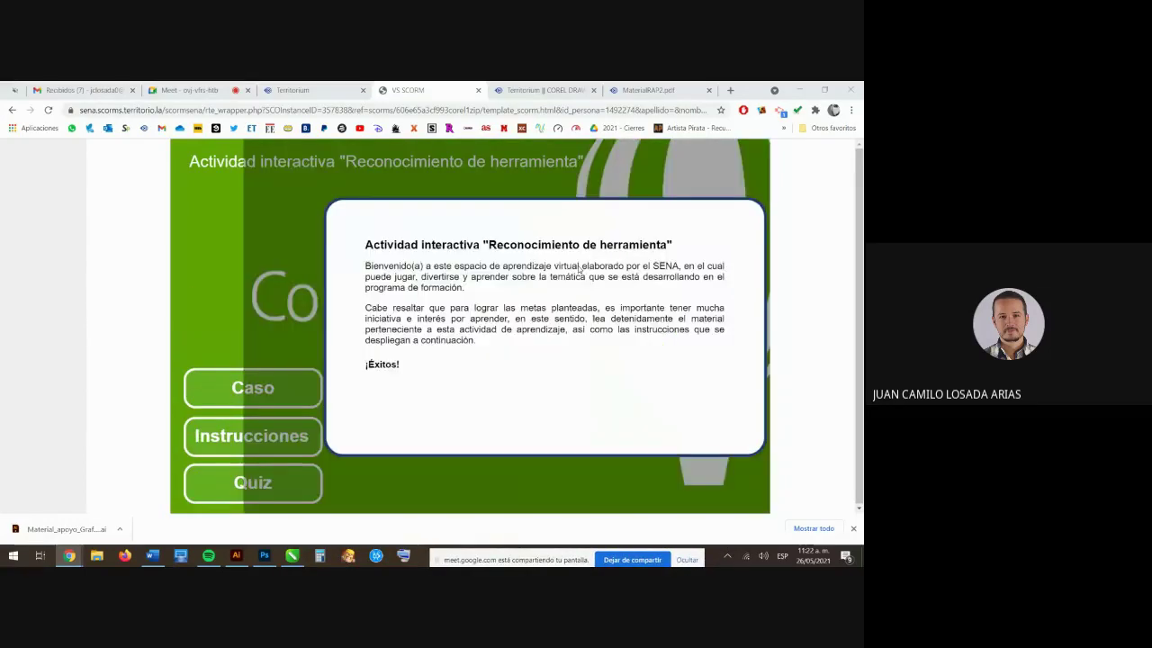
{"action": "left_click", "coordinate": [673, 224]}
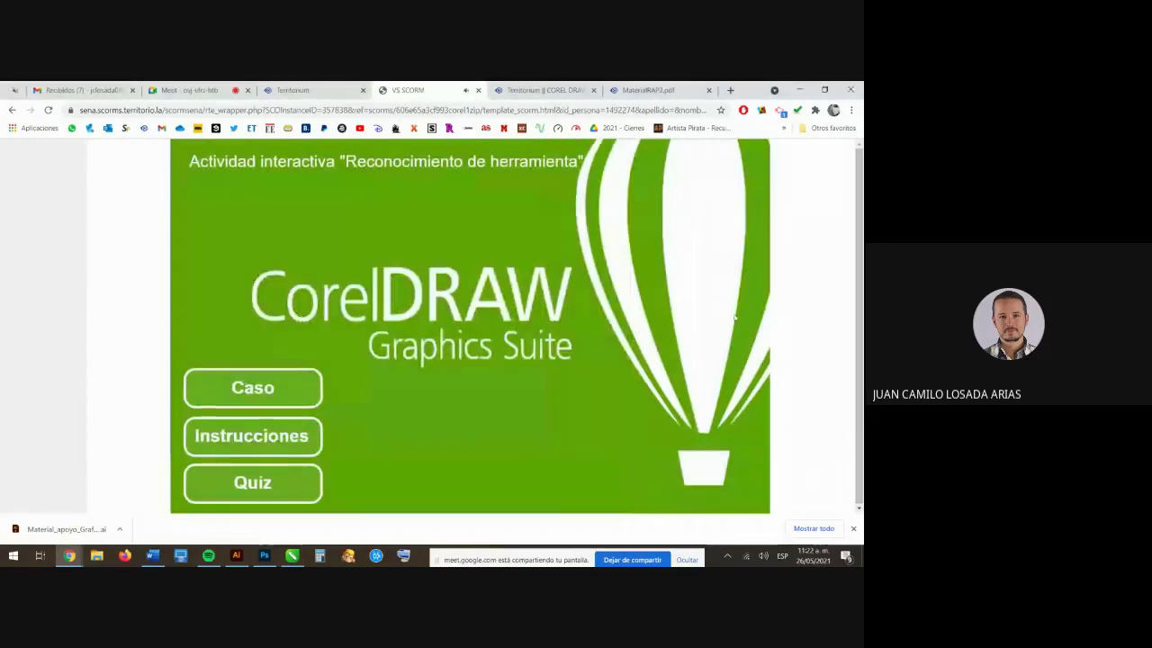
{"action": "left_click", "coordinate": [252, 436]}
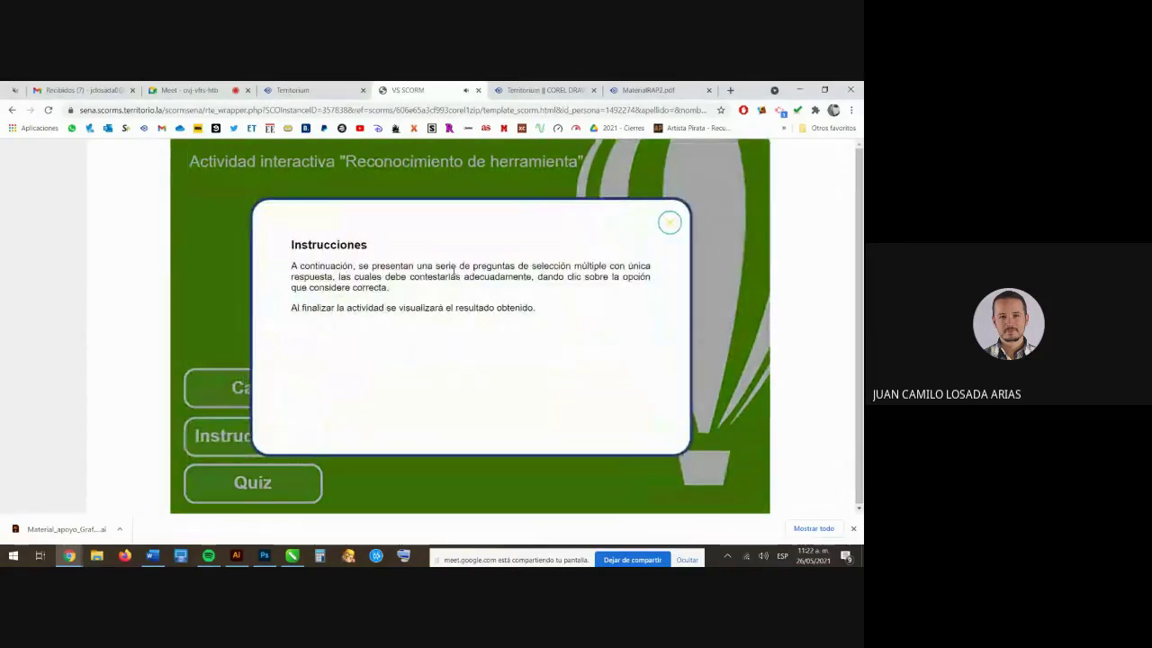
{"action": "left_click", "coordinate": [671, 224]}
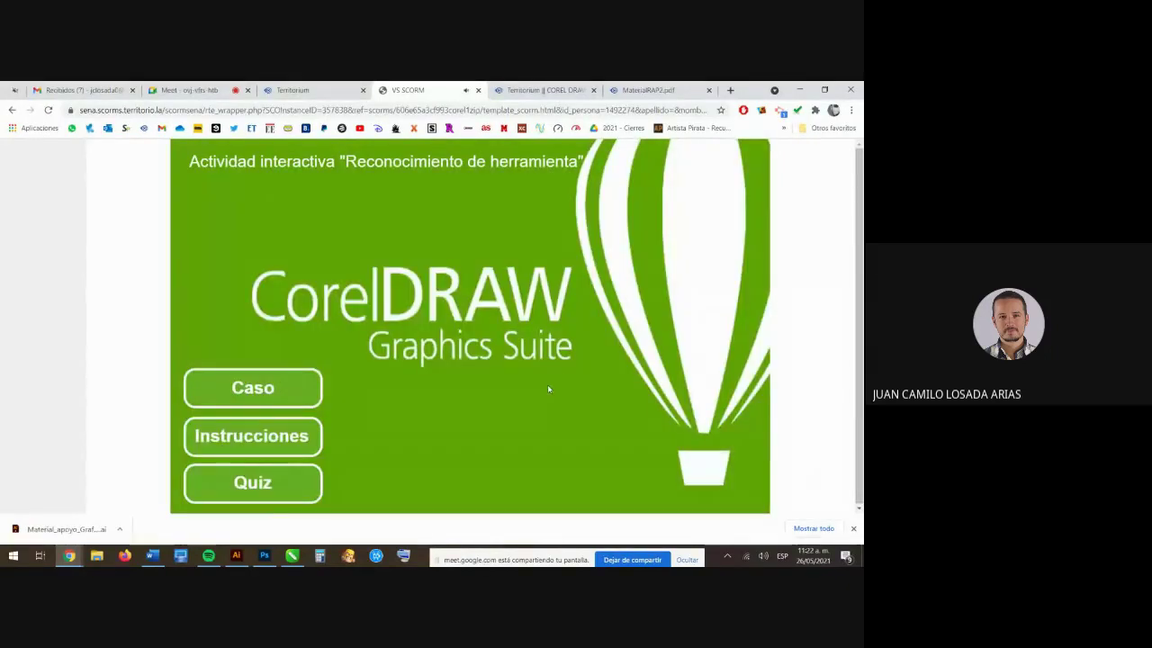
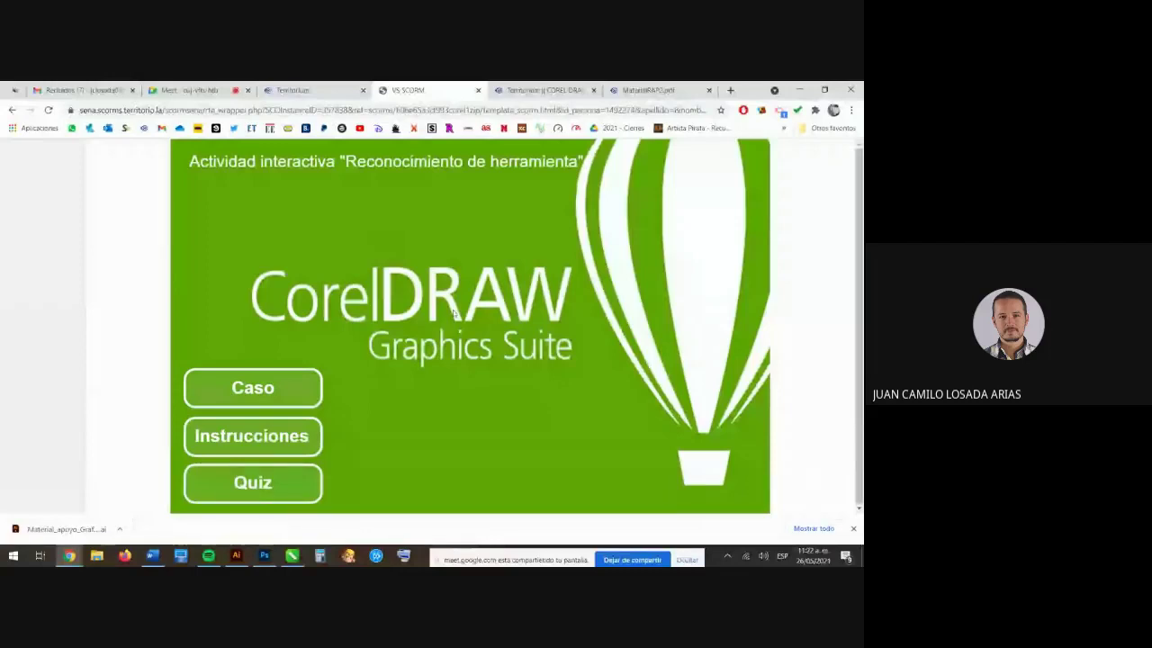
- Go back to the Meet call and read the new chat messages about the logo's colour, lettering and attachment
{"action": "left_click", "coordinate": [279, 90]}
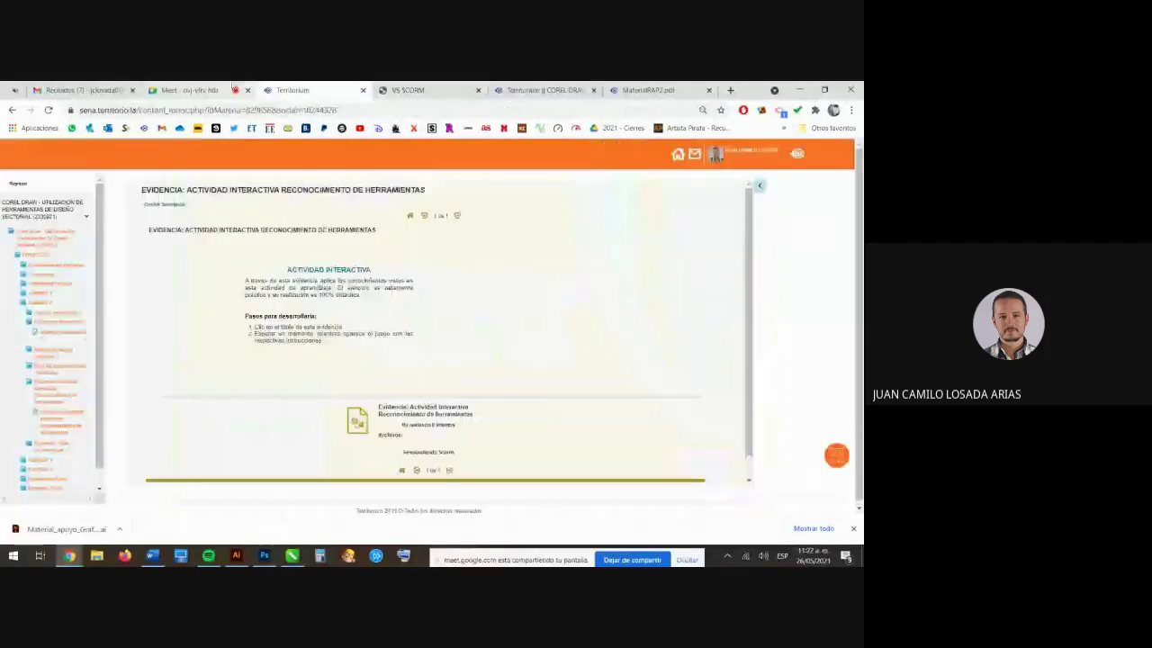
{"action": "left_click", "coordinate": [232, 88]}
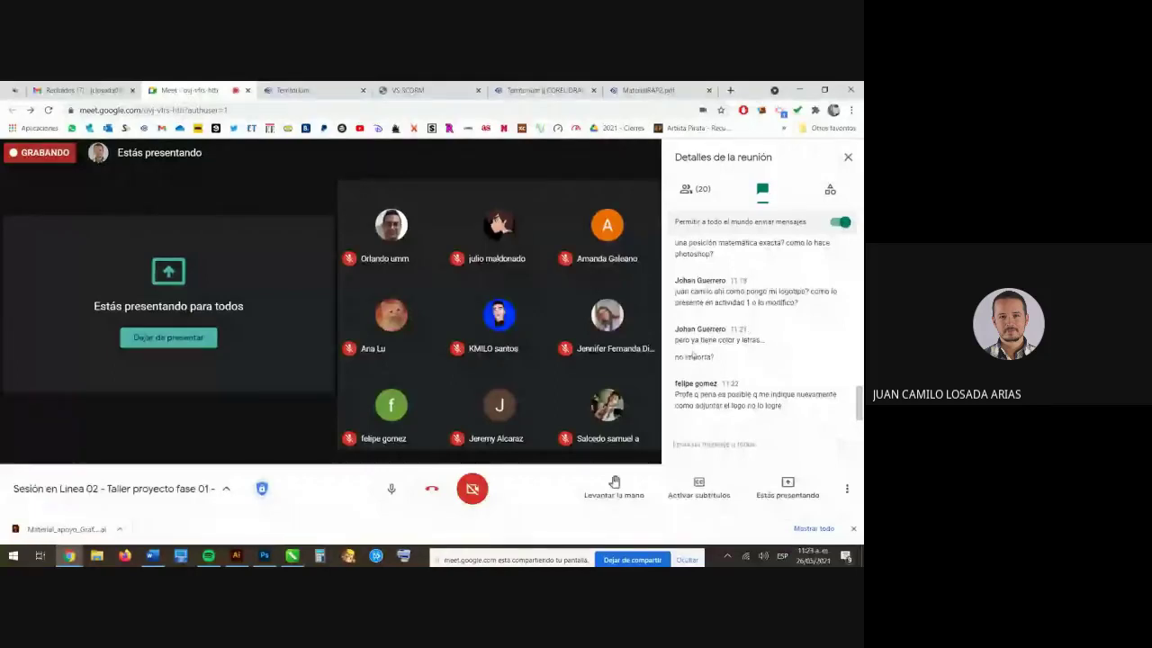
{"action": "left_click_drag", "start_coordinate": [690, 340], "coordinate": [744, 355]}
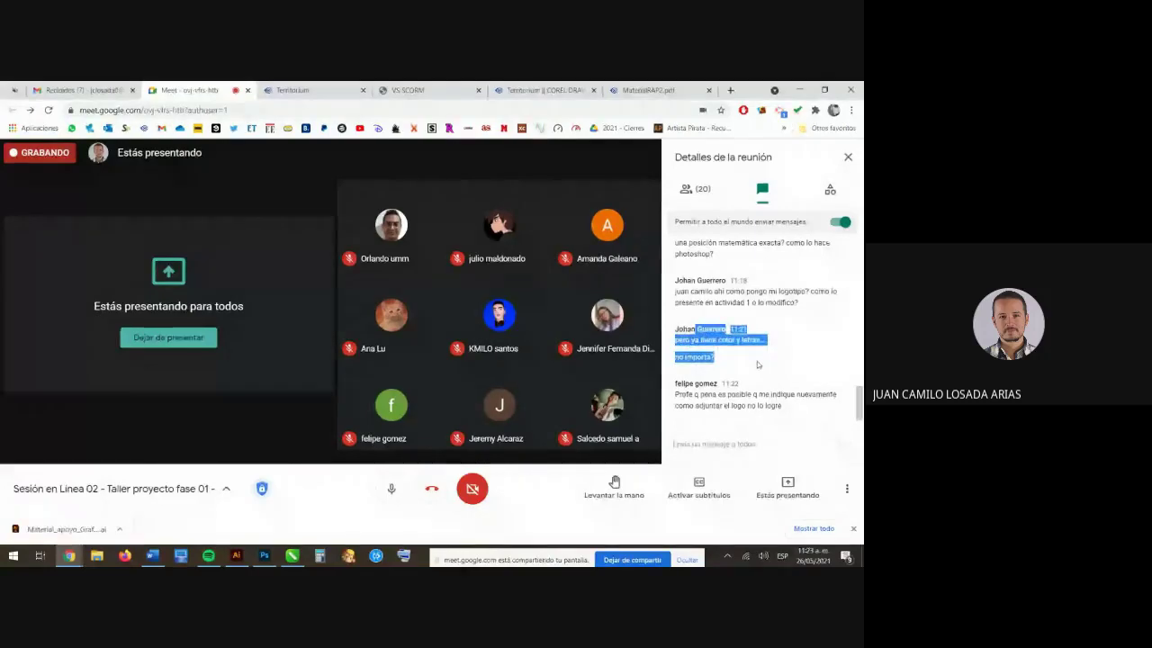
{"action": "left_click", "coordinate": [755, 360]}
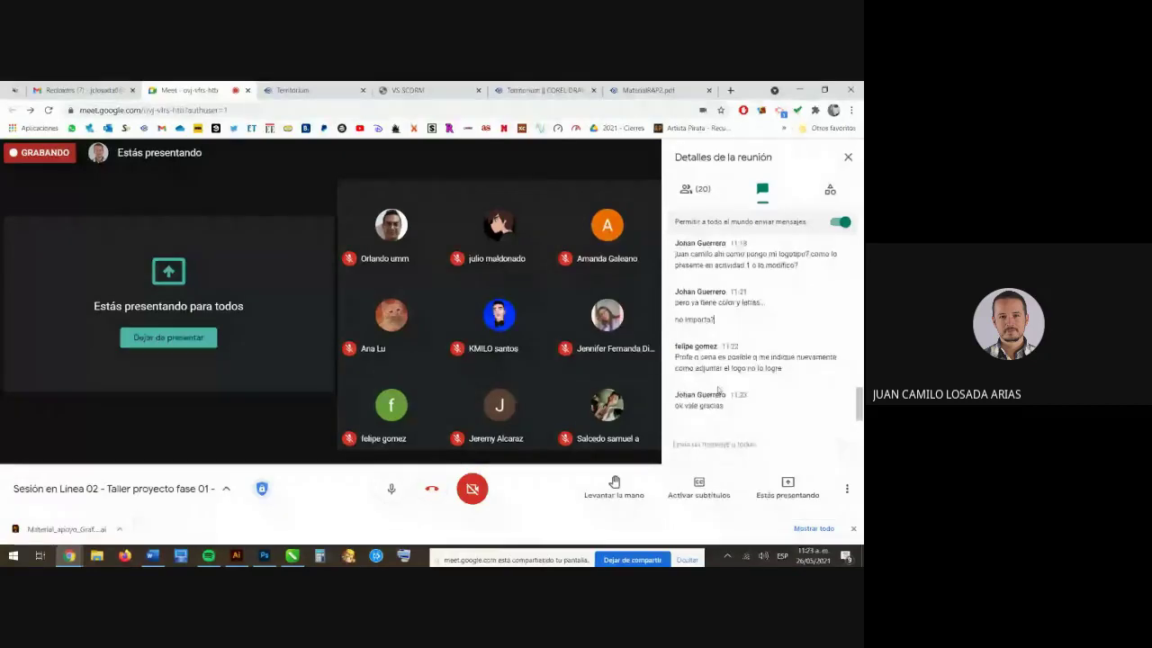
{"action": "left_click_drag", "start_coordinate": [694, 364], "coordinate": [784, 369]}
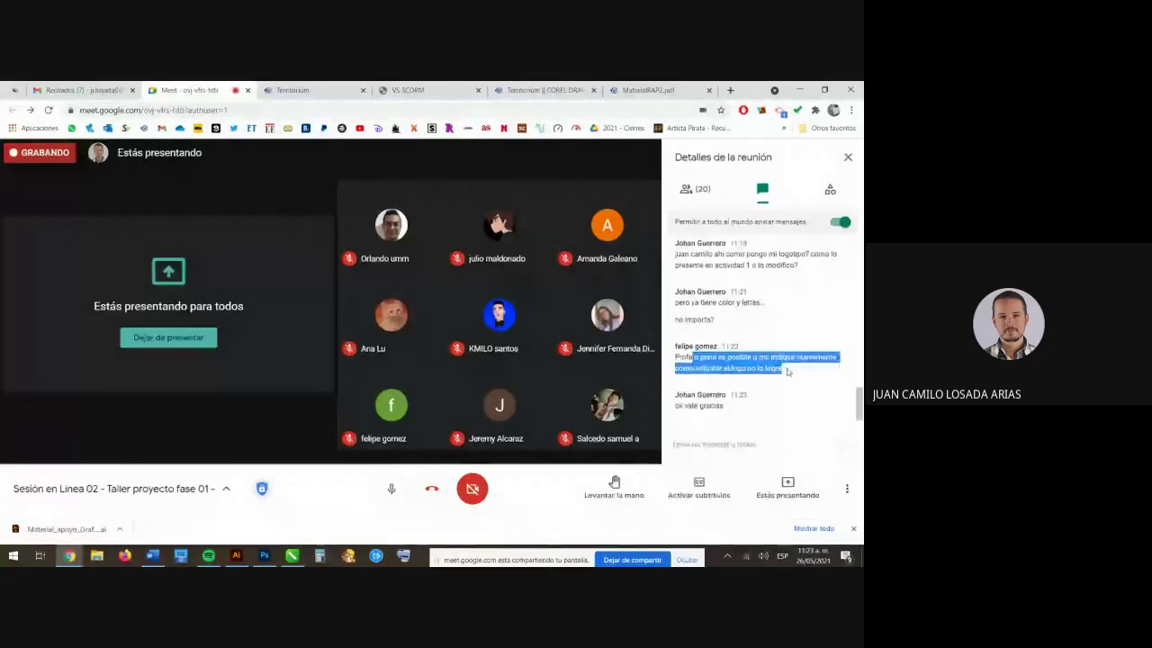
{"action": "left_click", "coordinate": [784, 368]}
- Switch to CorelDRAW, shift the ellipse slightly down, and draw a grey-filled rectangle about 28 cm wide across it
{"action": "left_click", "coordinate": [292, 555]}
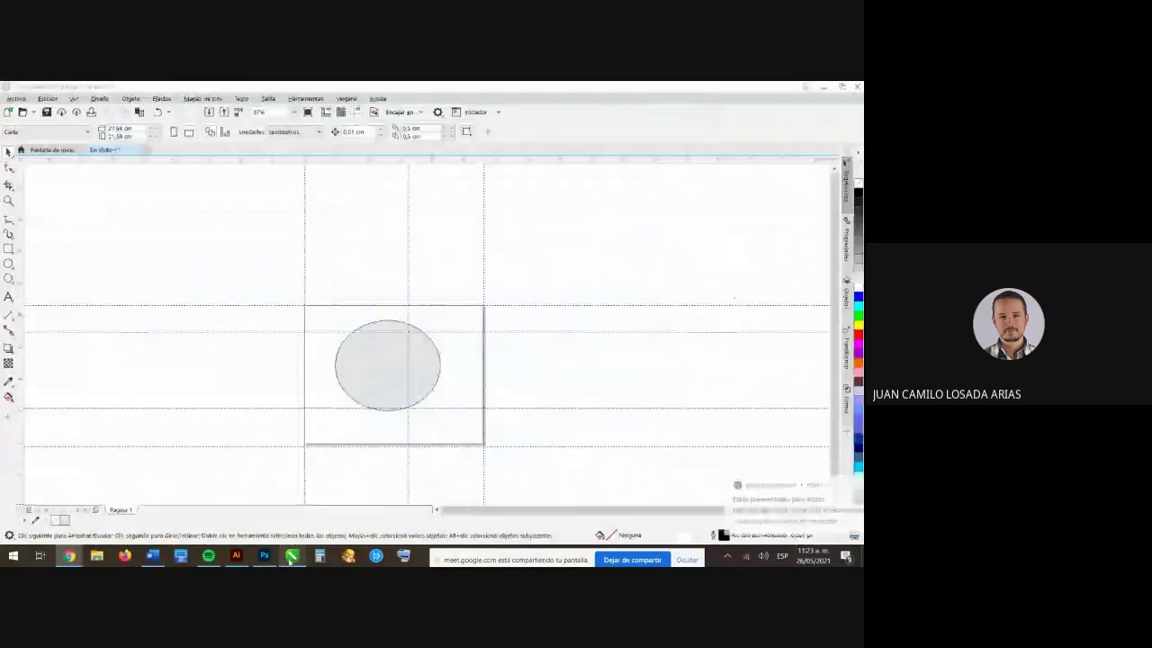
{"action": "left_click_drag", "start_coordinate": [387, 342], "coordinate": [392, 378]}
{"action": "left_click", "coordinate": [8, 249]}
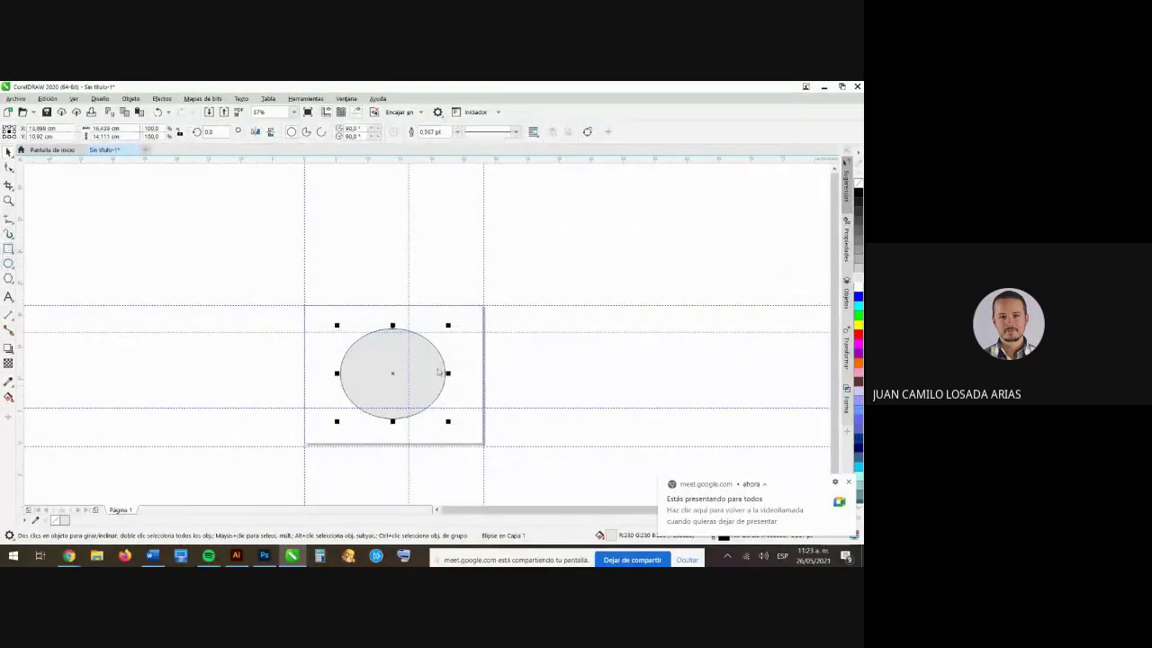
{"action": "left_click_drag", "start_coordinate": [311, 335], "coordinate": [491, 394]}
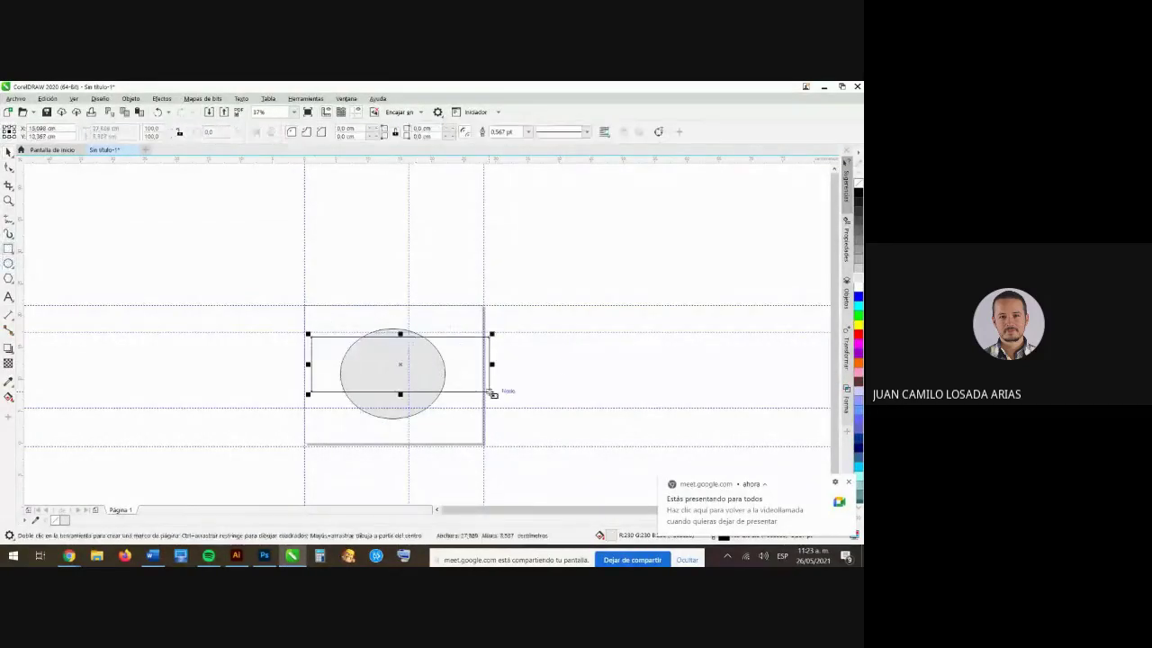
{"action": "left_click", "coordinate": [858, 261]}
{"action": "left_click", "coordinate": [609, 373]}
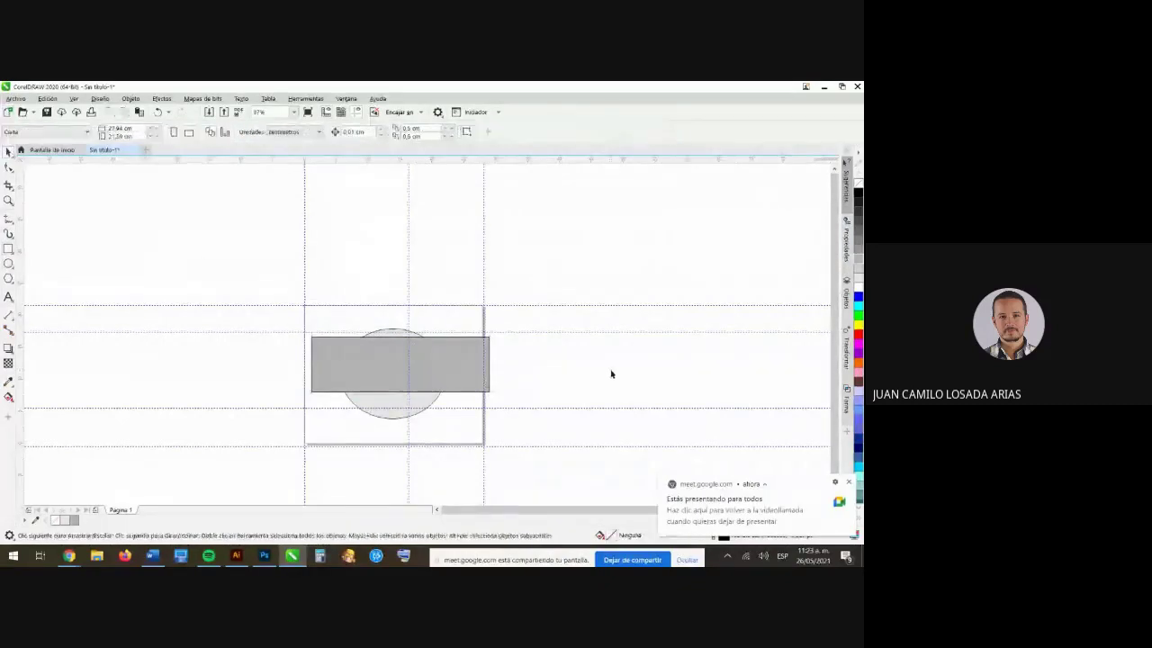
- Move the grey rectangle slightly left so that it sits within the page width over the ellipse
{"action": "left_click", "coordinate": [424, 355]}
{"action": "left_click_drag", "start_coordinate": [424, 355], "coordinate": [420, 354]}
{"action": "left_click", "coordinate": [463, 278]}
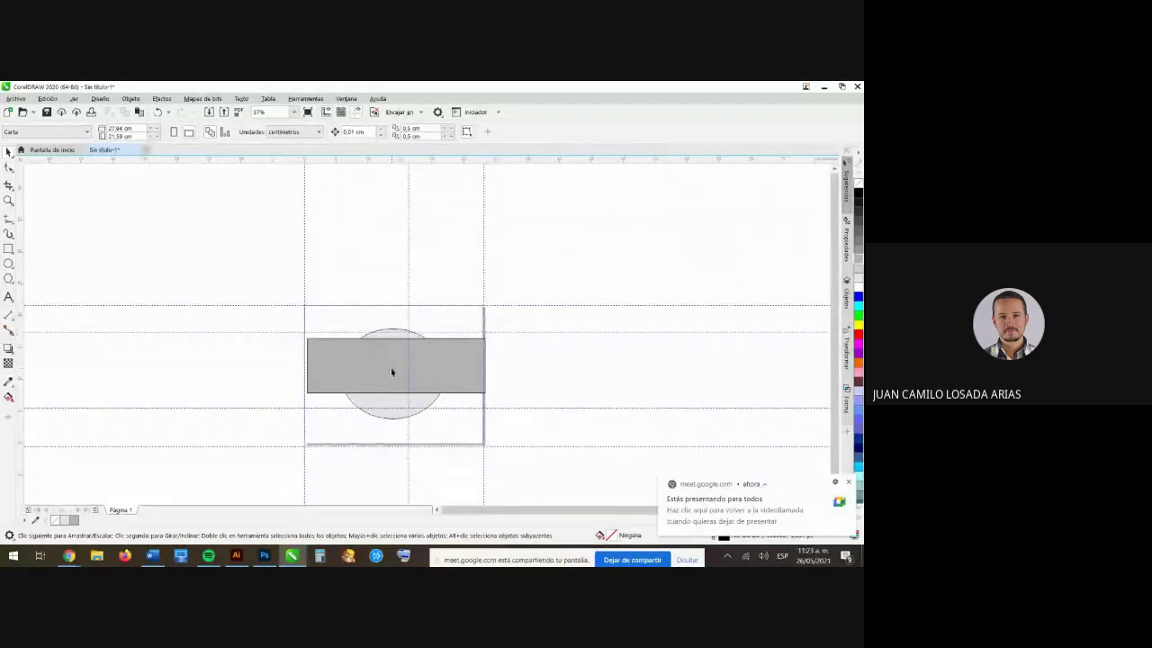
- Export the drawing to the 2021 folder as a JPG - Mapas de bits JPEG file named 2, accepting the offered JPEG settings
{"action": "left_click", "coordinate": [15, 98]}
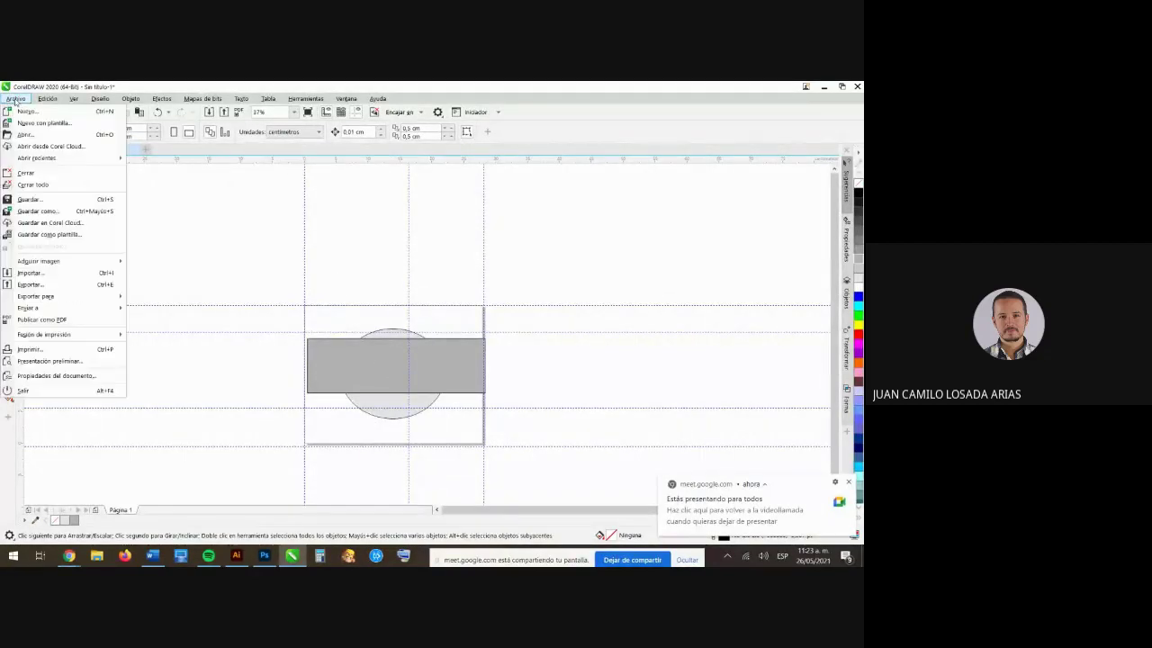
{"action": "left_click", "coordinate": [70, 283]}
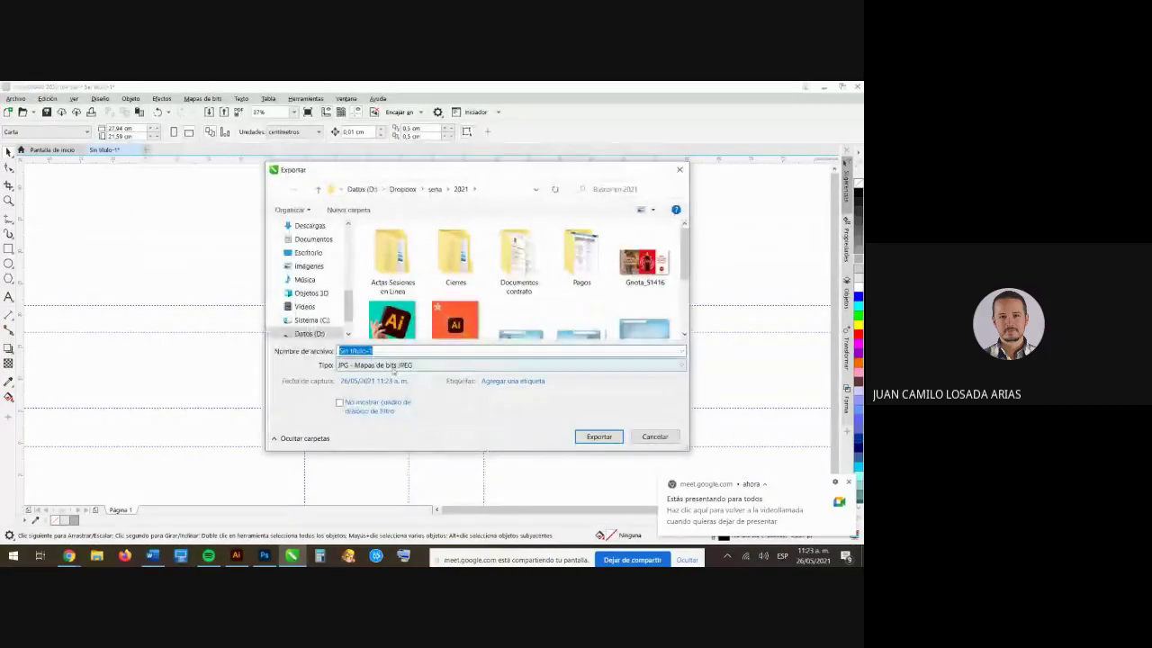
{"action": "left_click", "coordinate": [343, 366]}
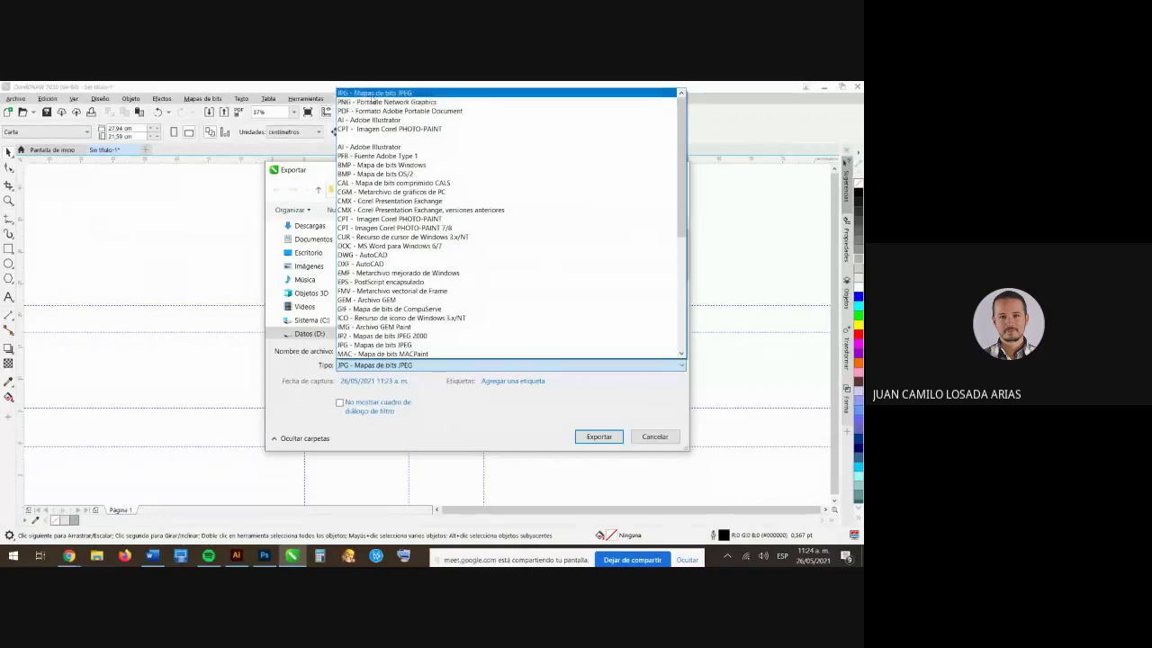
{"action": "left_click", "coordinate": [370, 94]}
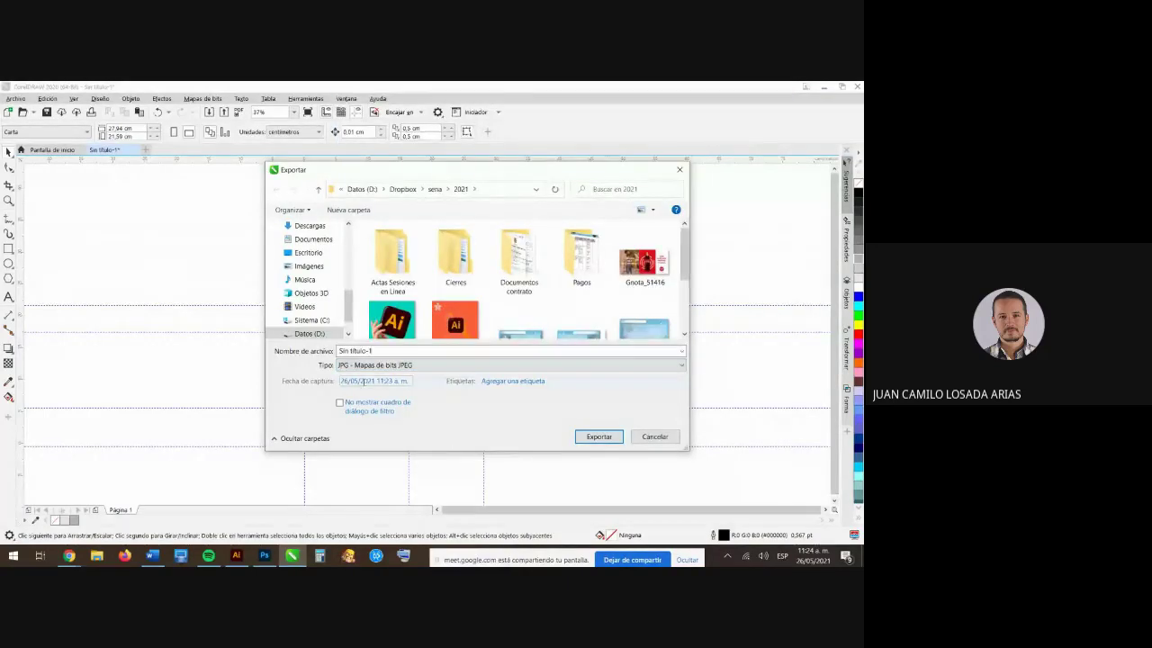
{"action": "scroll", "coordinate": [522, 279], "scroll_direction": "down", "scroll_amount": 3}
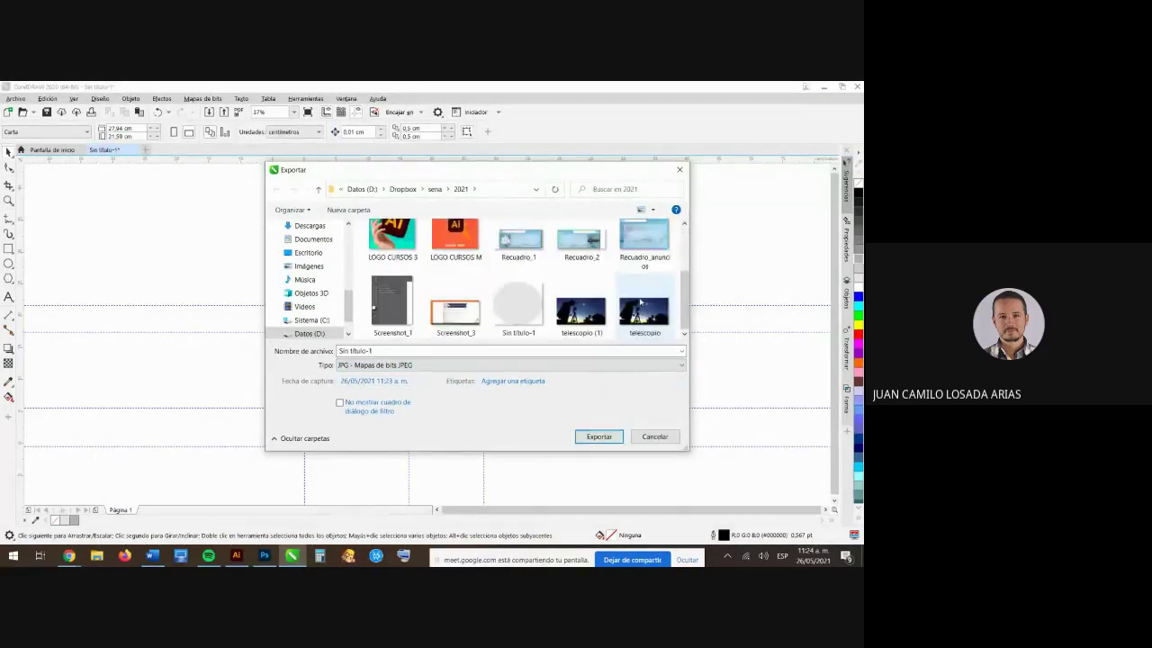
{"action": "key", "text": "Tab"}
{"action": "type", "text": "2"}
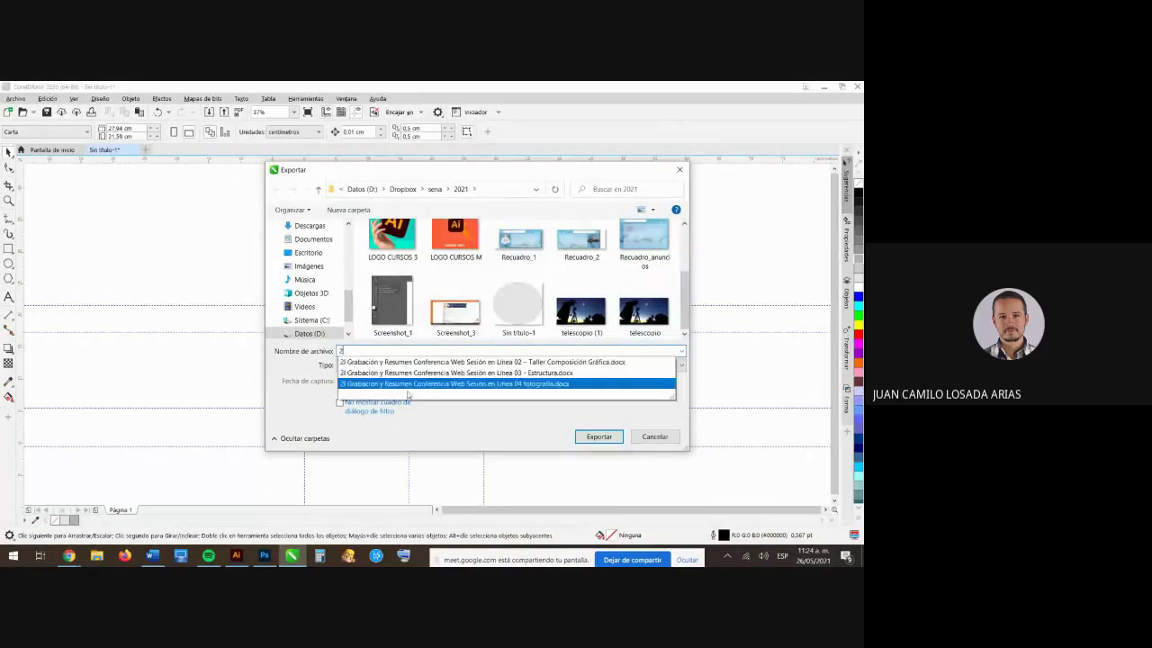
{"action": "left_click", "coordinate": [528, 436]}
{"action": "left_click", "coordinate": [599, 436]}
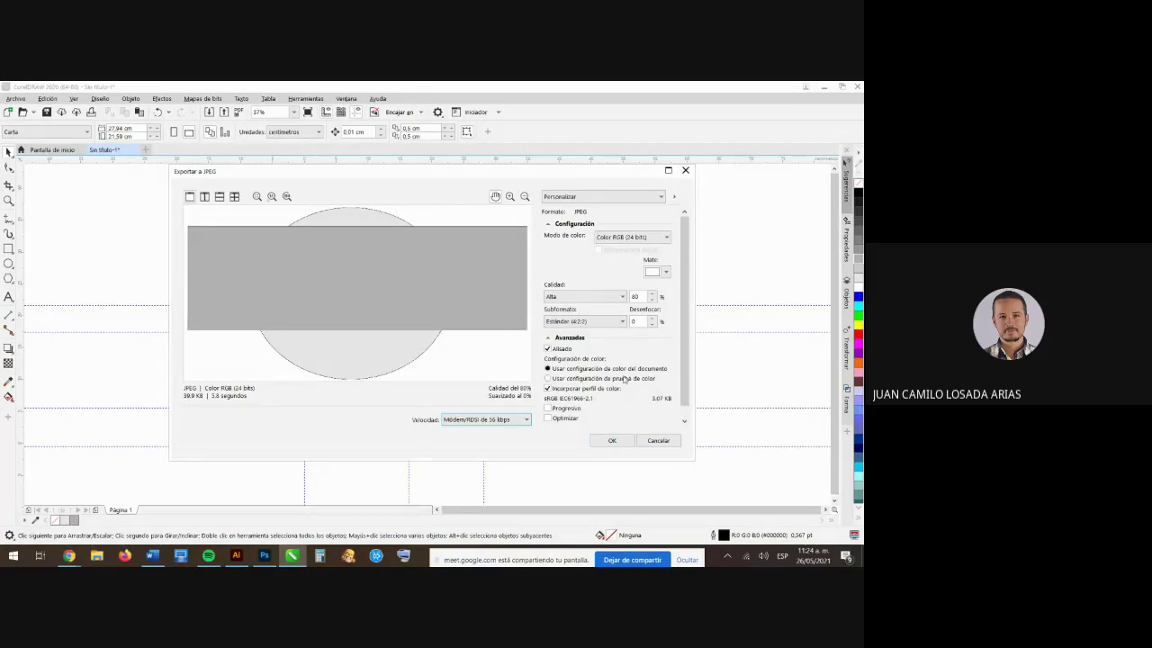
{"action": "left_click", "coordinate": [612, 440]}
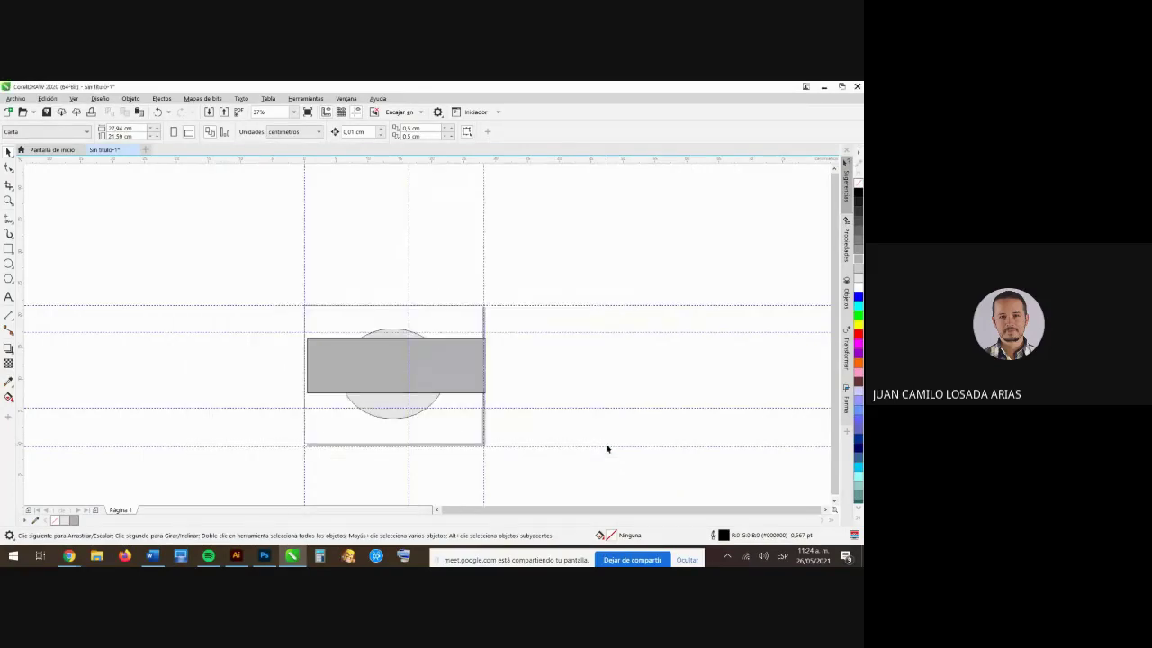
- Switch to File Explorer, open the 2021 folder and select the exported image 2
{"action": "left_click", "coordinate": [69, 555]}
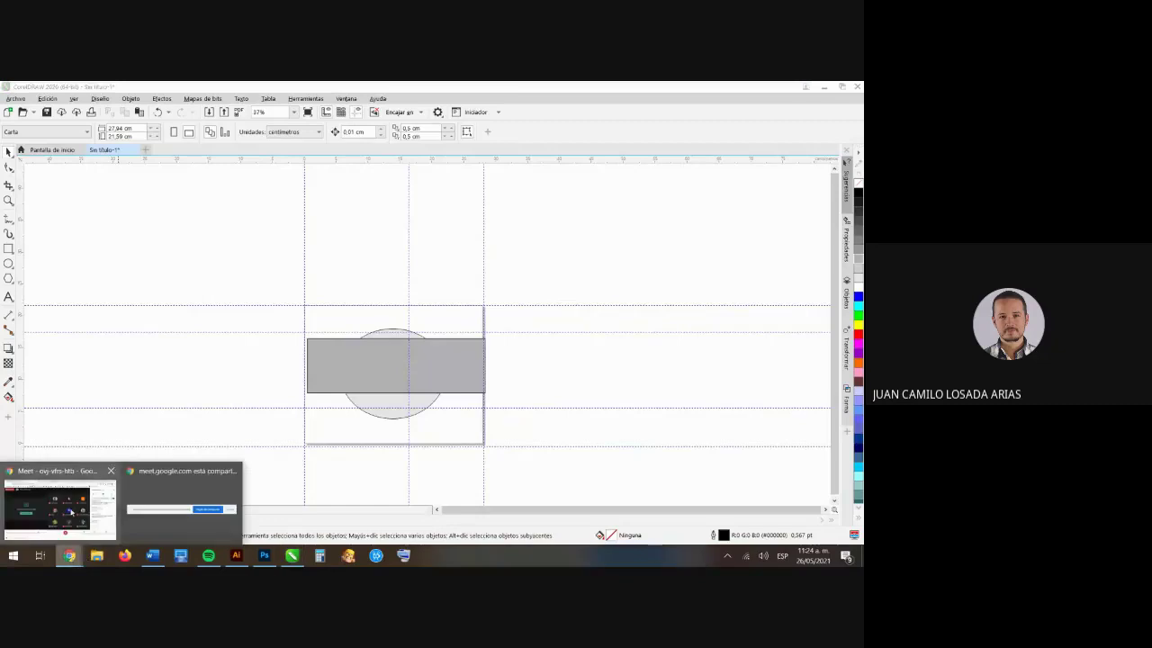
{"action": "left_click", "coordinate": [71, 510]}
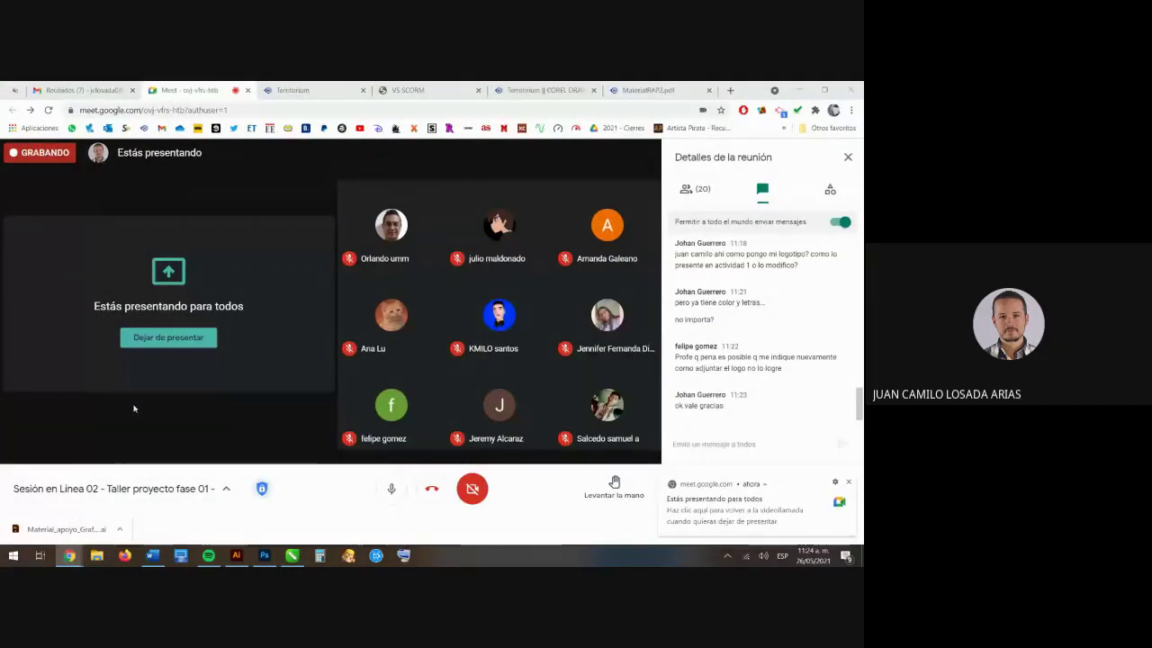
{"action": "key", "text": "super+e"}
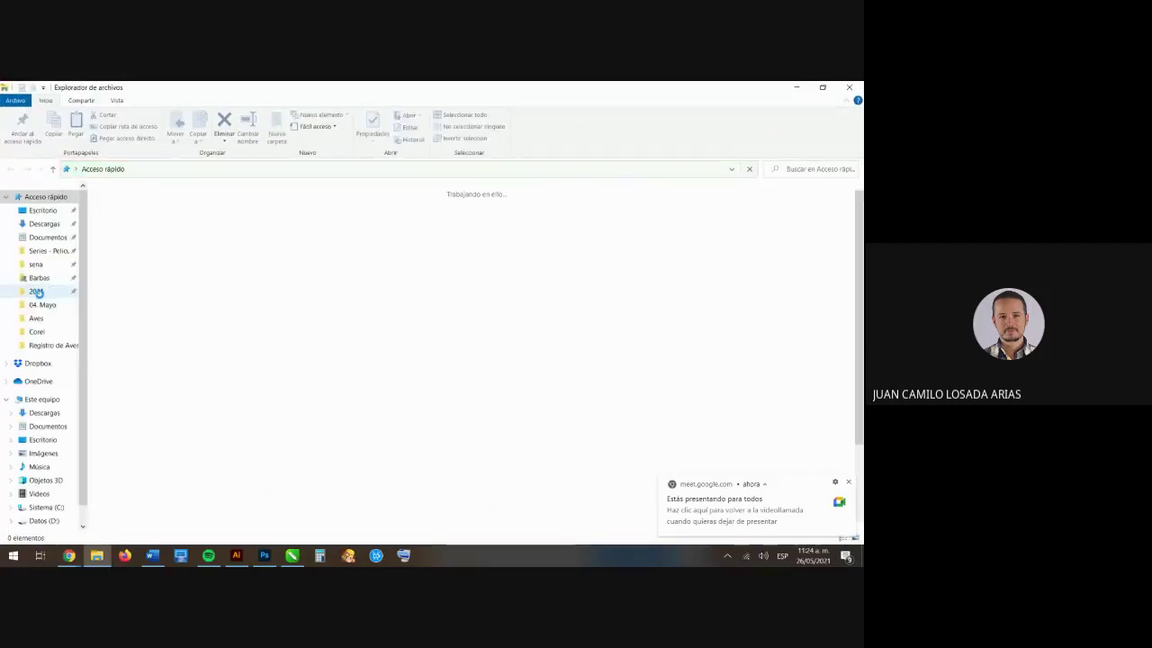
{"action": "left_click", "coordinate": [36, 292]}
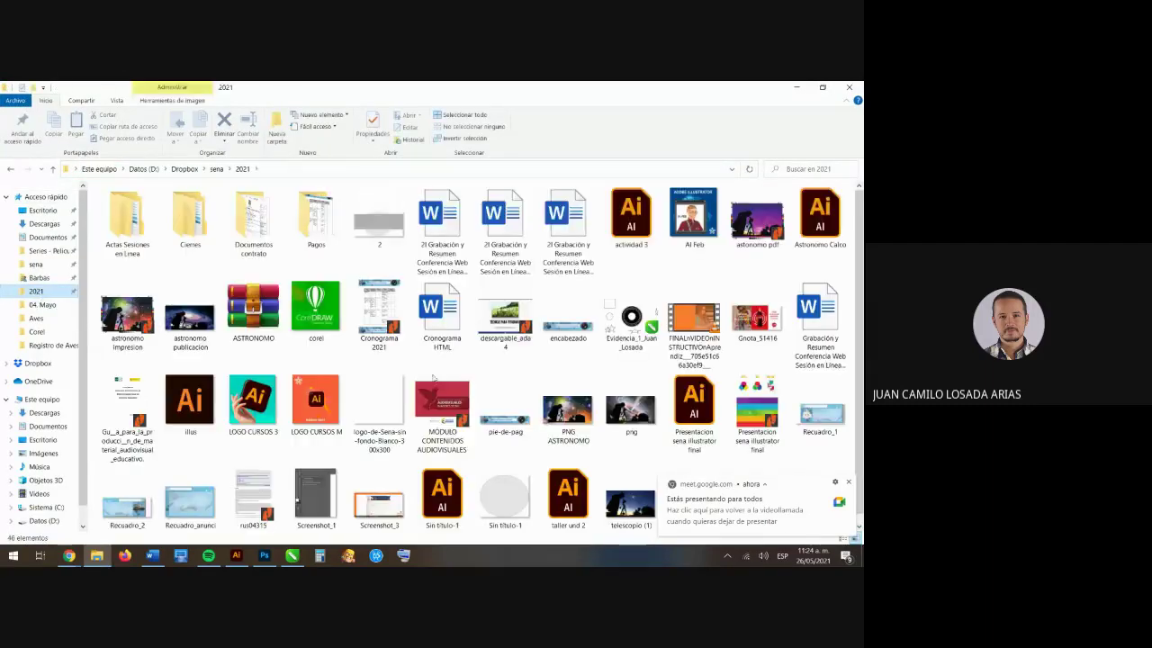
{"action": "scroll", "coordinate": [630, 405], "scroll_direction": "down", "scroll_amount": 1}
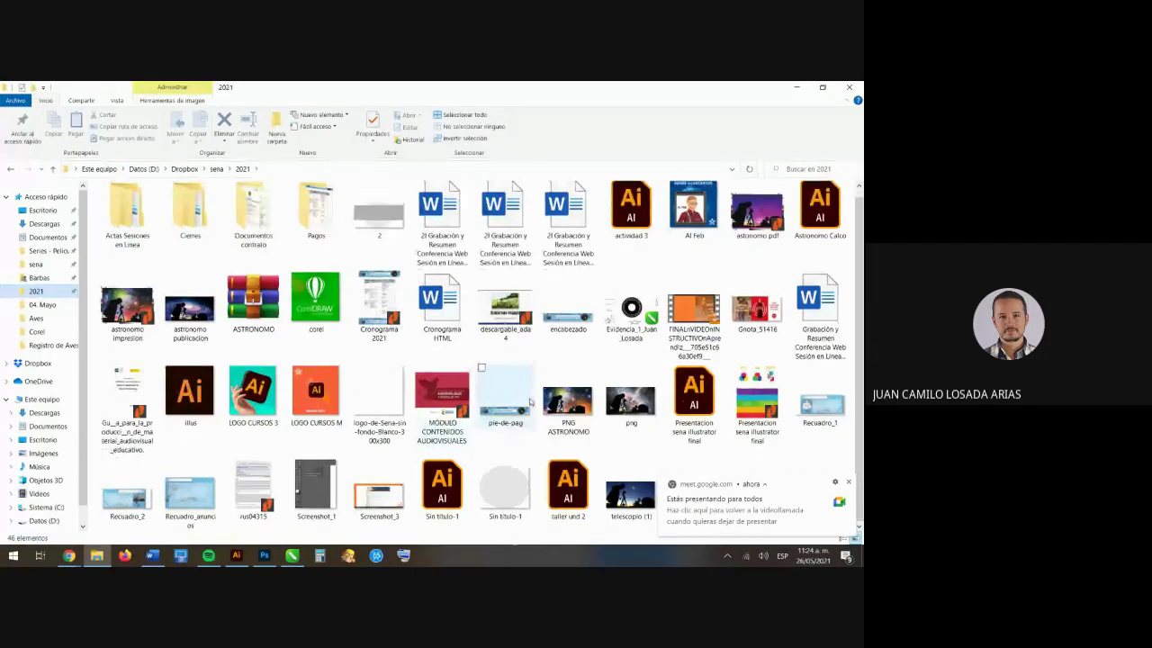
{"action": "left_click", "coordinate": [849, 483]}
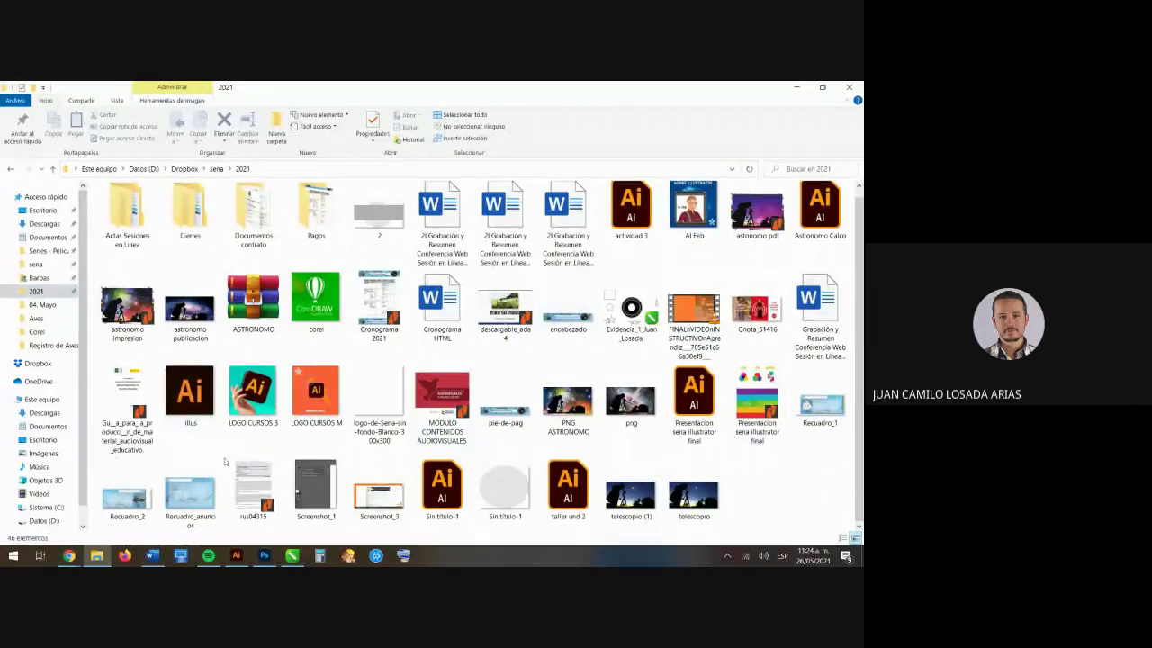
{"action": "left_click", "coordinate": [382, 236]}
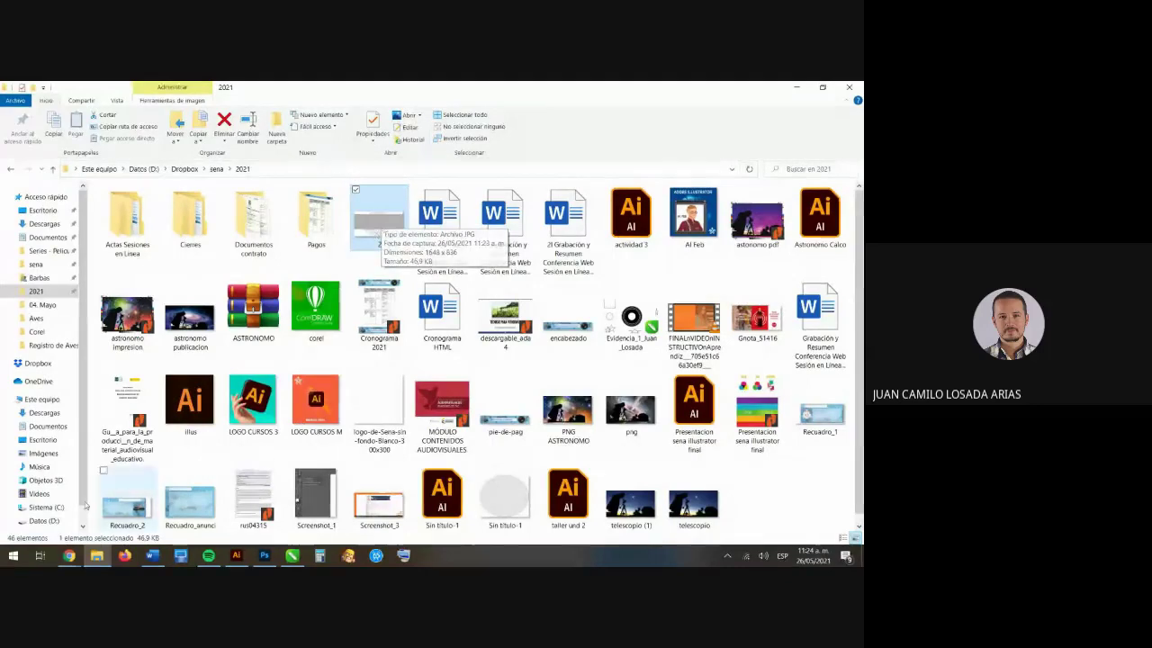
- Return to the Territorium course content in Chrome and open the "Blog: Mi experiencia con CorelDraw" page under Actividad 2
{"action": "mouse_move", "coordinate": [68, 555]}
{"action": "left_click", "coordinate": [68, 500]}
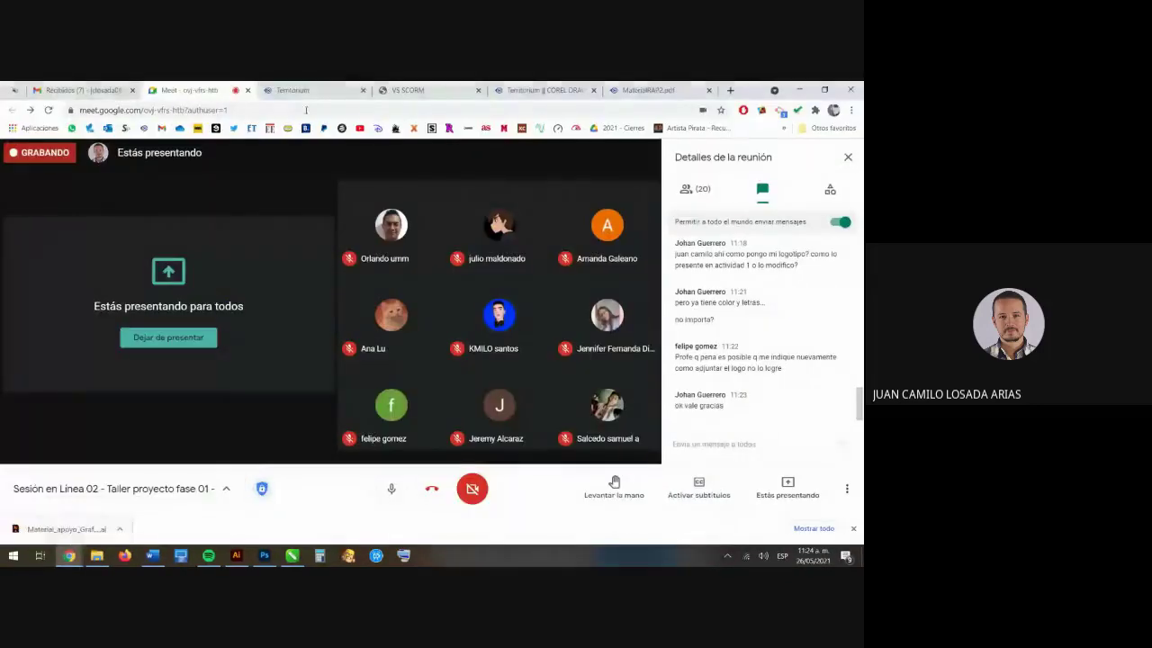
{"action": "left_click", "coordinate": [546, 90]}
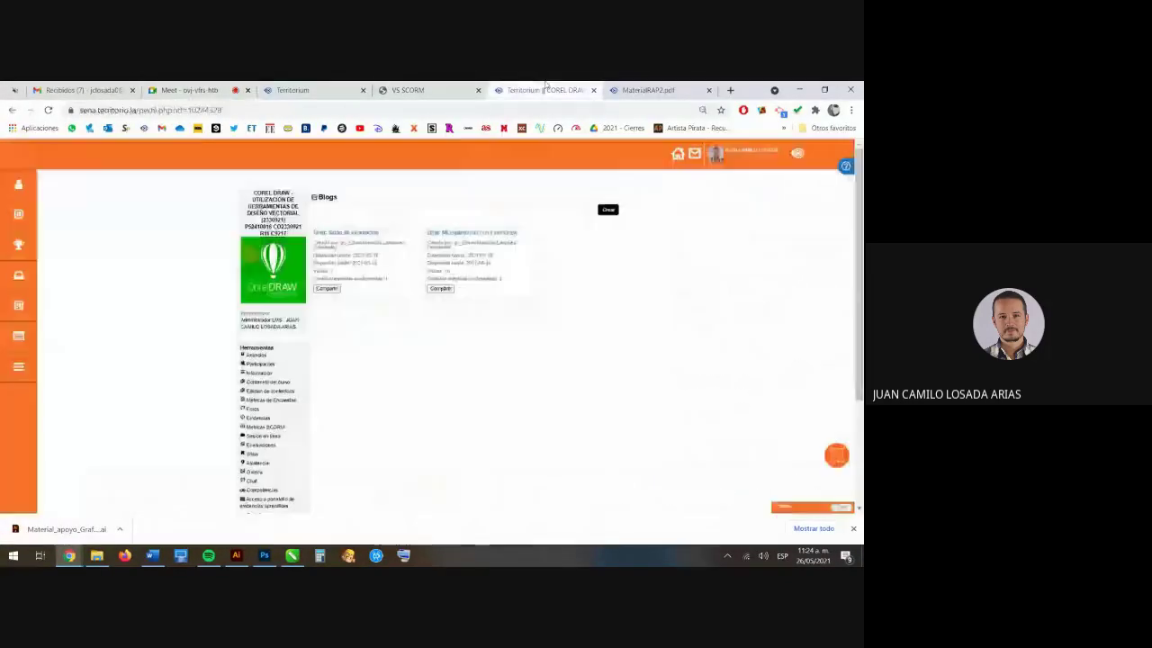
{"action": "left_click", "coordinate": [652, 90]}
{"action": "left_click", "coordinate": [549, 90]}
{"action": "left_click", "coordinate": [409, 90]}
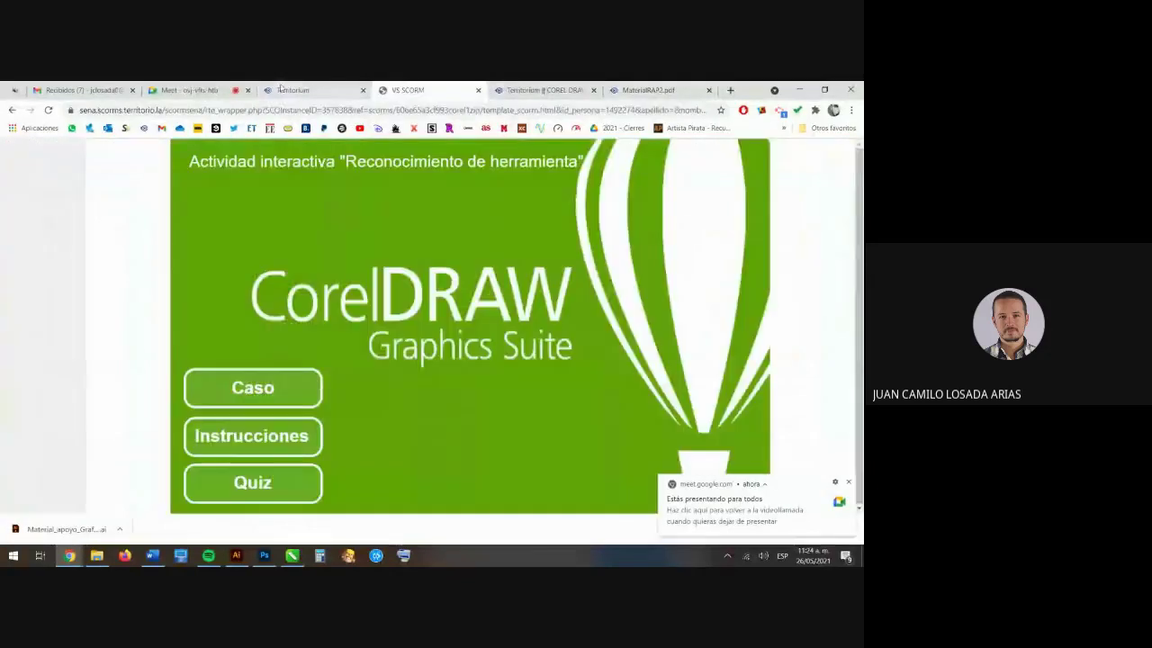
{"action": "left_click", "coordinate": [281, 89]}
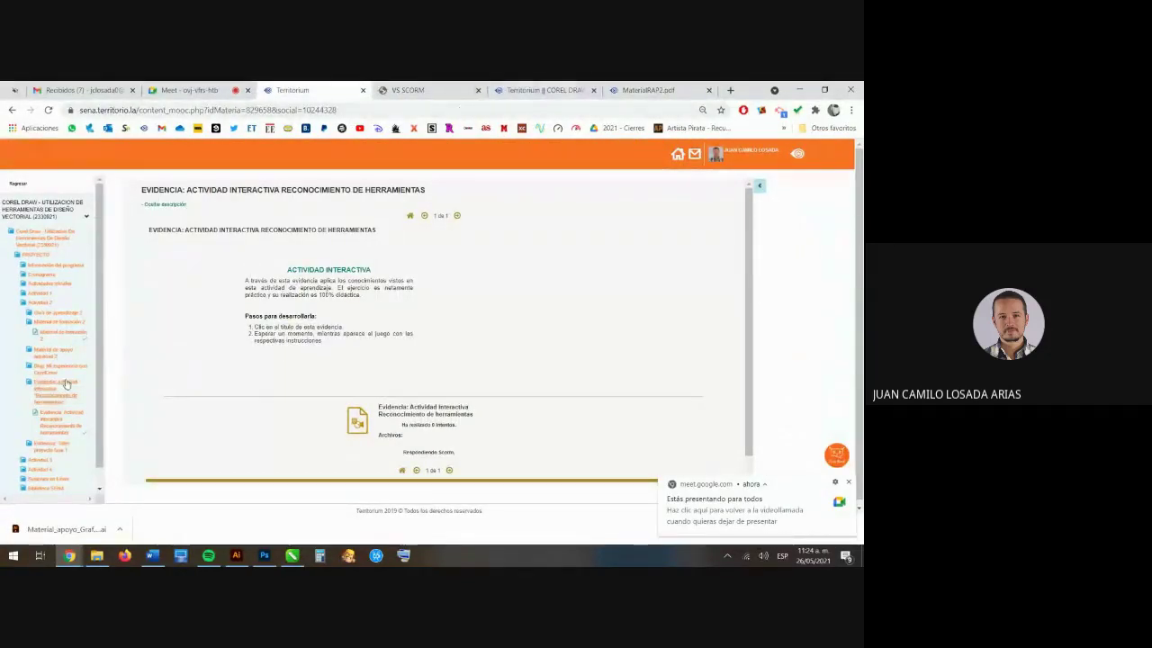
{"action": "scroll", "coordinate": [50, 396], "scroll_direction": "down", "scroll_amount": 1}
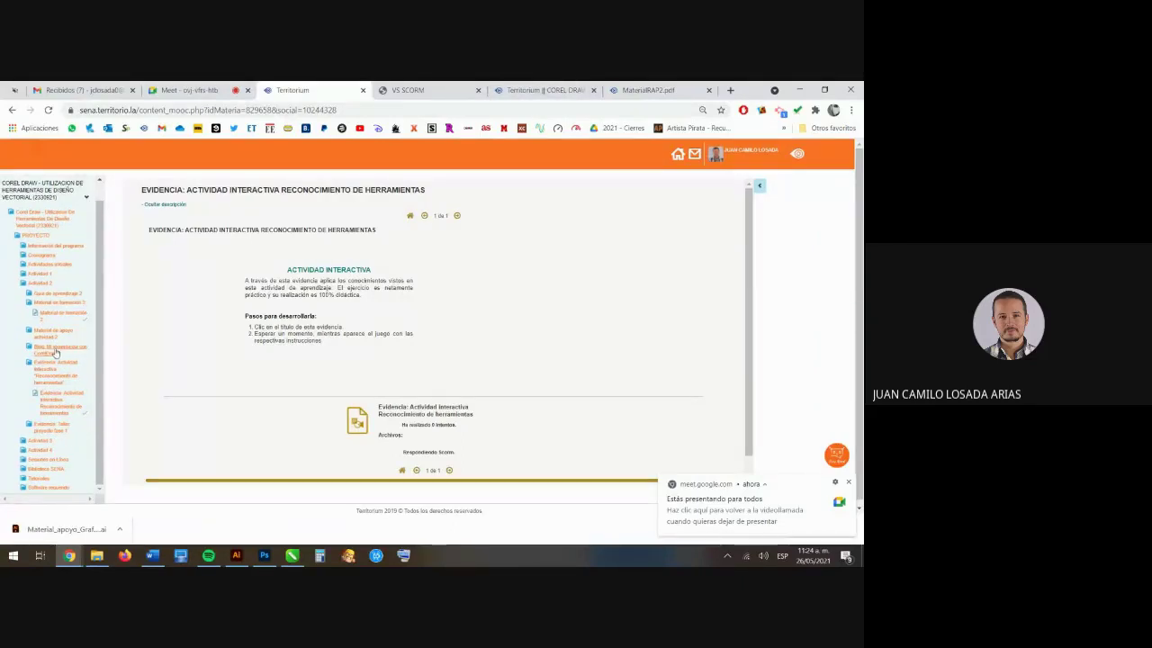
{"action": "left_click", "coordinate": [56, 352]}
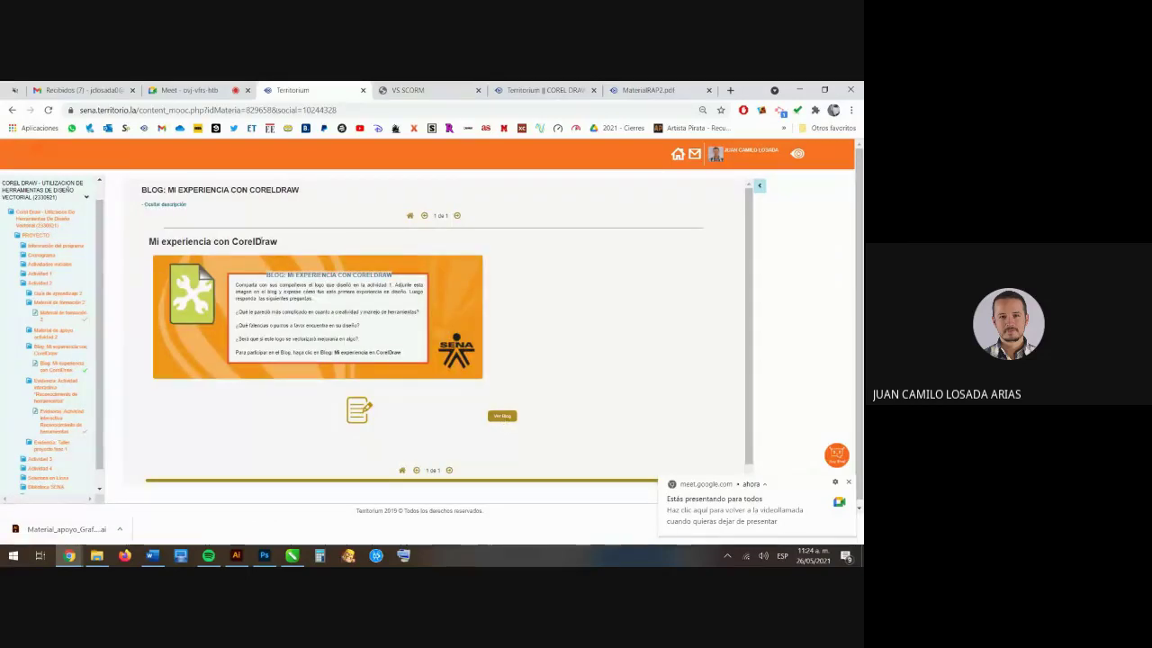
- Go back to the course's main page and open the blog "Mi experiencia con CorelDraw" from its Blogs tool
{"action": "left_click", "coordinate": [20, 184]}
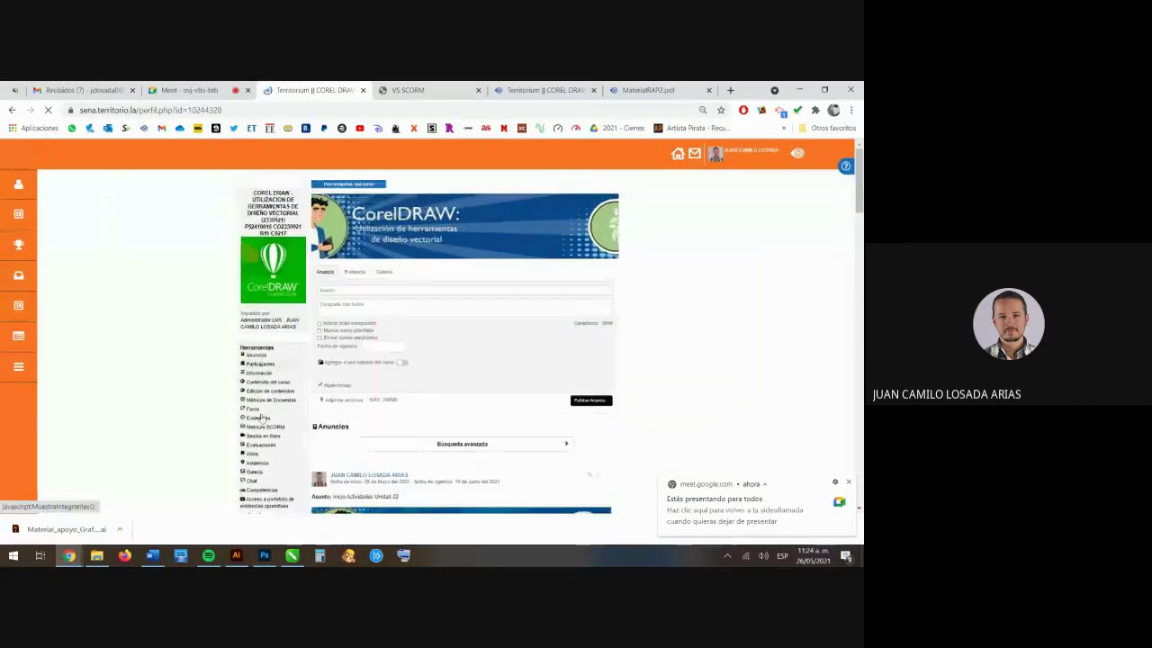
{"action": "scroll", "coordinate": [258, 382], "scroll_direction": "down", "scroll_amount": 3}
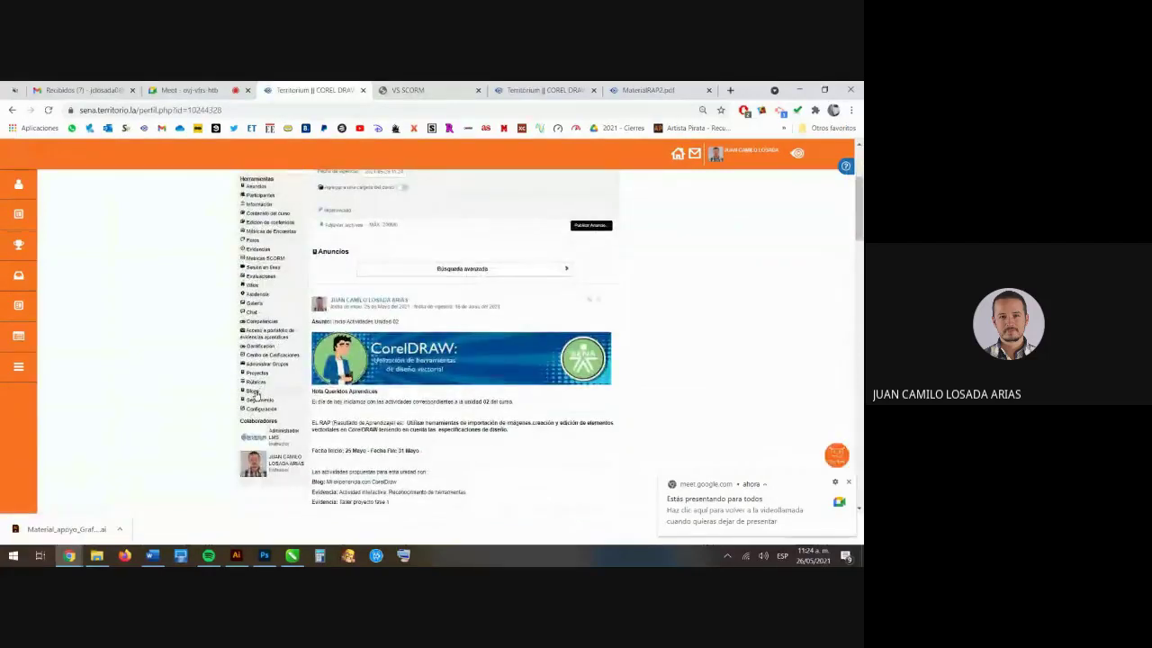
{"action": "left_click", "coordinate": [255, 391]}
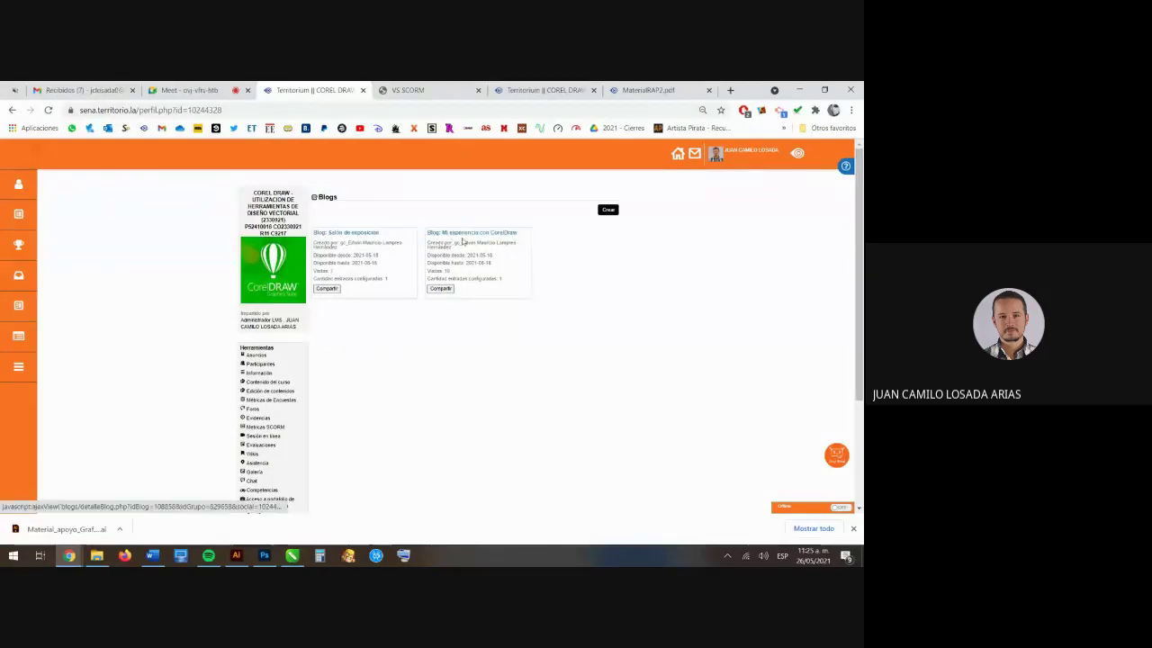
{"action": "left_click", "coordinate": [461, 234]}
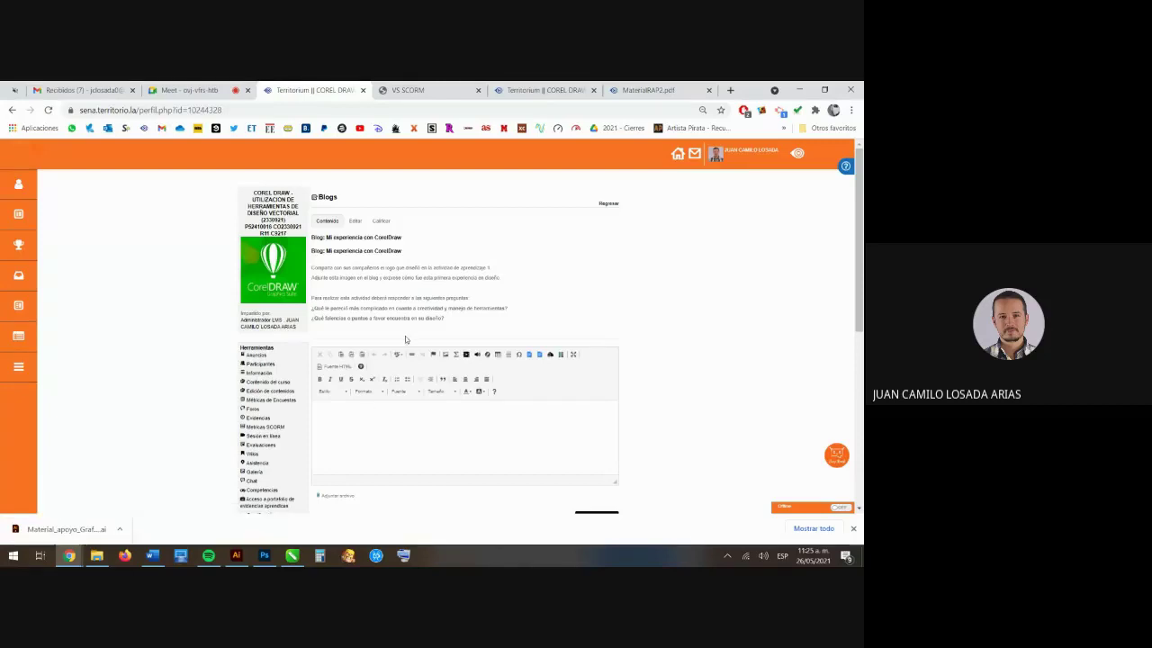
- Start an image insertion in the blog entry and upload the file 2 from the 2021 folder to the server
{"action": "left_click", "coordinate": [356, 411]}
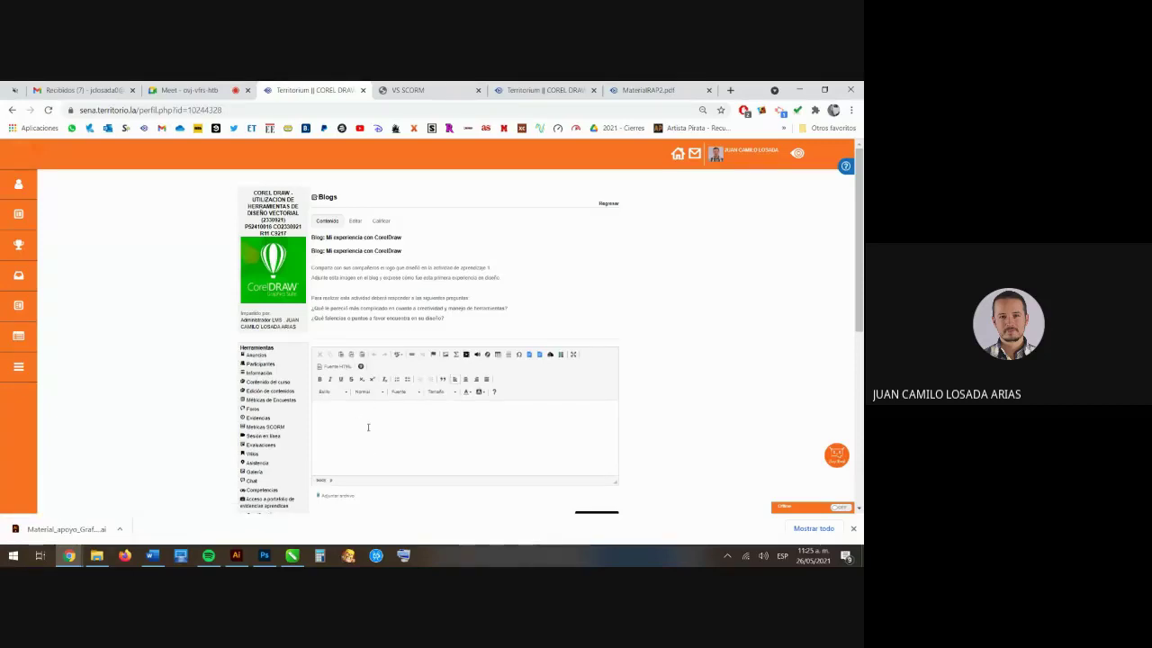
{"action": "left_click", "coordinate": [444, 355]}
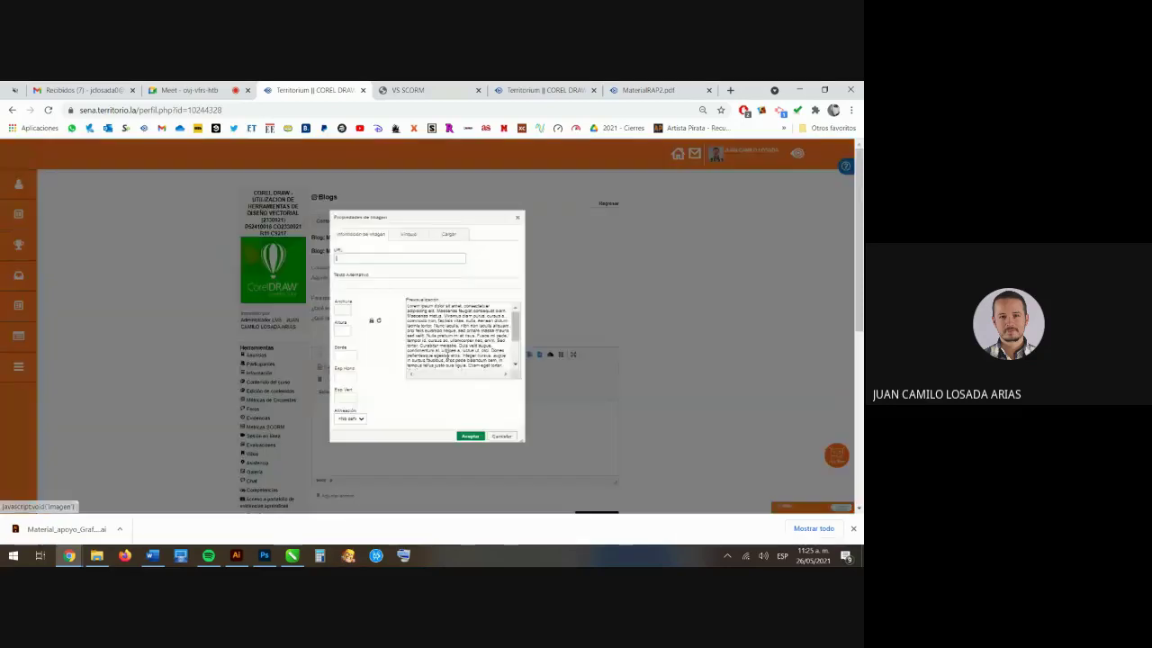
{"action": "left_click", "coordinate": [449, 235]}
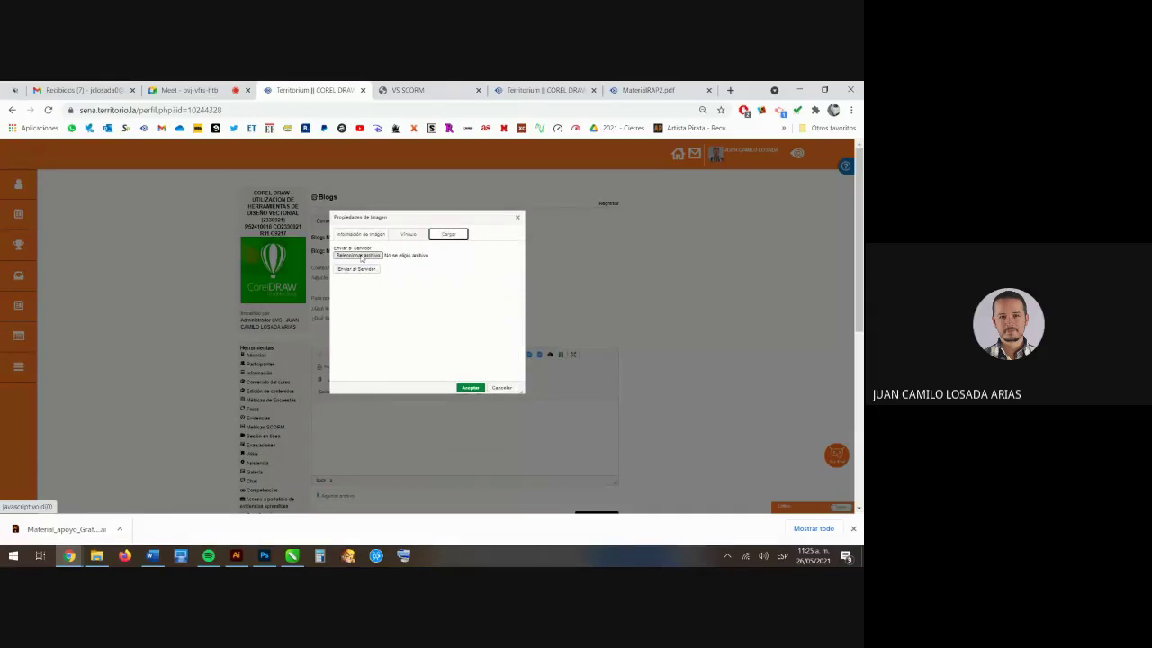
{"action": "left_click", "coordinate": [360, 256]}
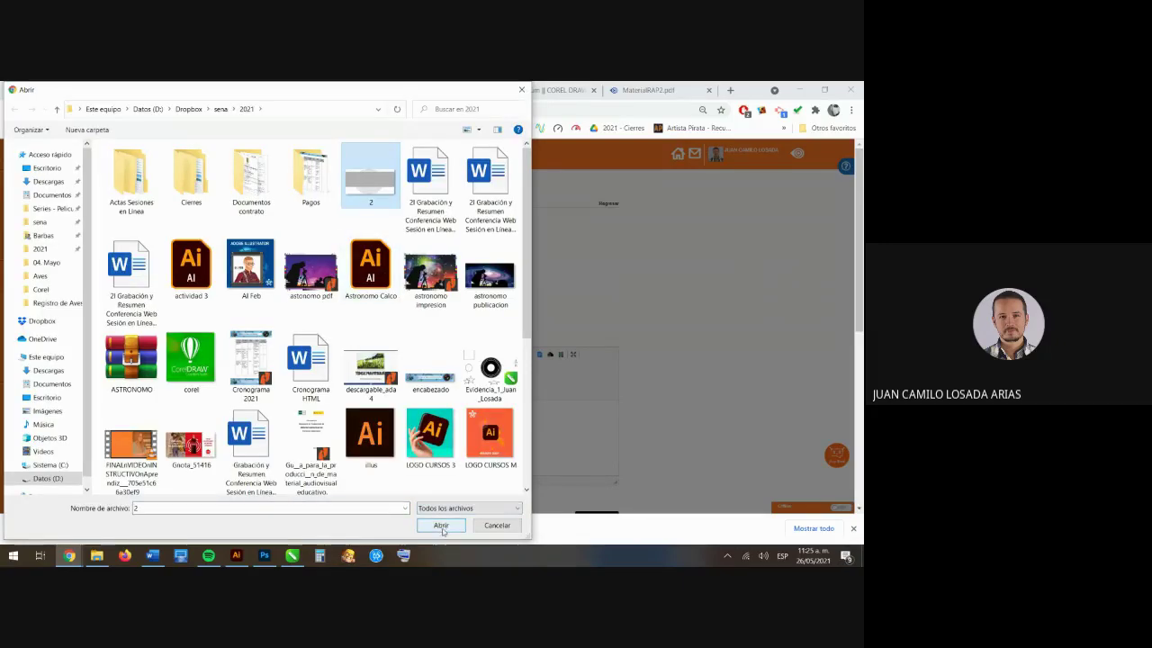
{"action": "left_click", "coordinate": [440, 526]}
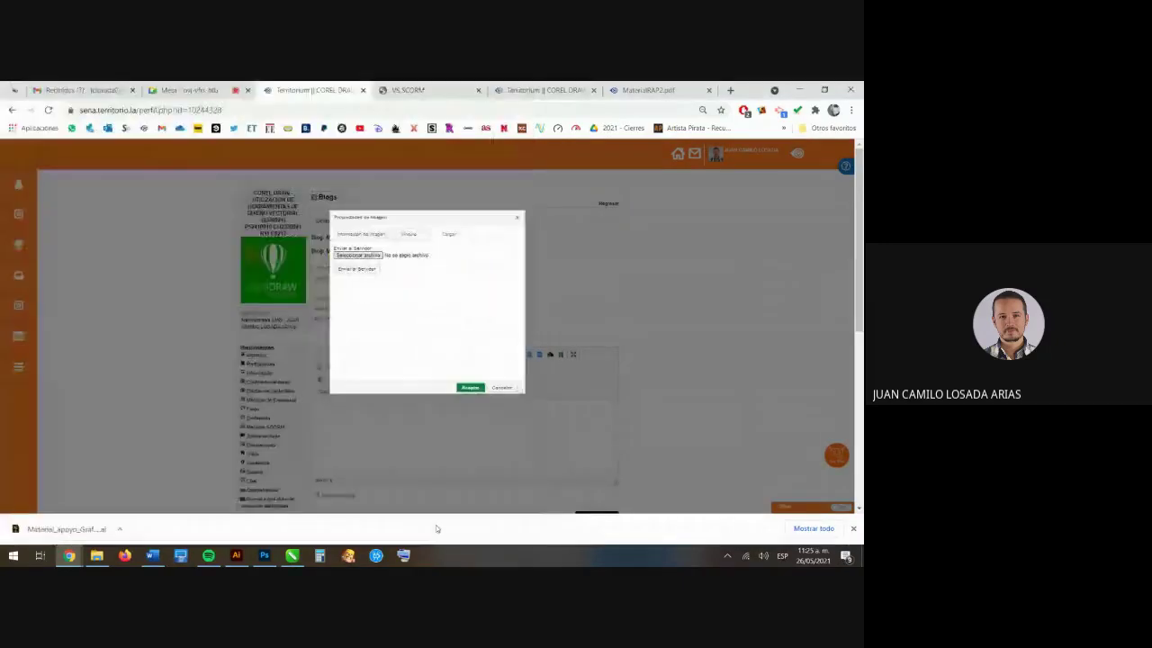
{"action": "left_click", "coordinate": [359, 270]}
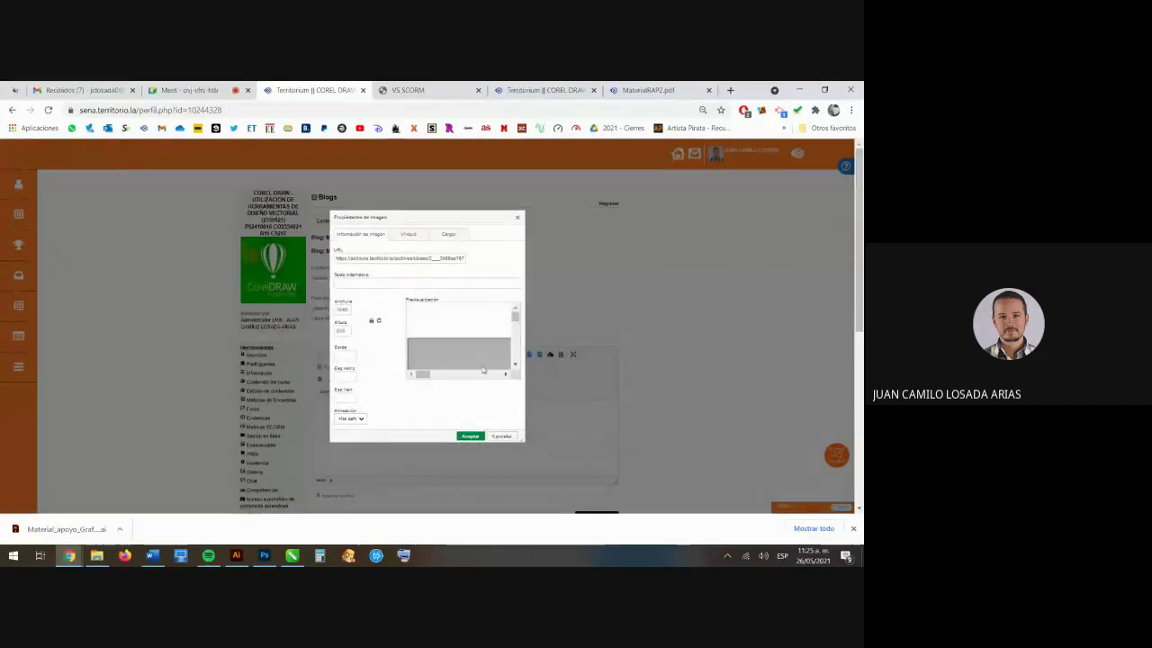
- Insert the uploaded image into the blog entry with a width of 400 and make the entry's text area taller
{"action": "scroll", "coordinate": [519, 340], "scroll_direction": "down", "scroll_amount": 2}
{"action": "scroll", "coordinate": [519, 340], "scroll_direction": "up", "scroll_amount": 3}
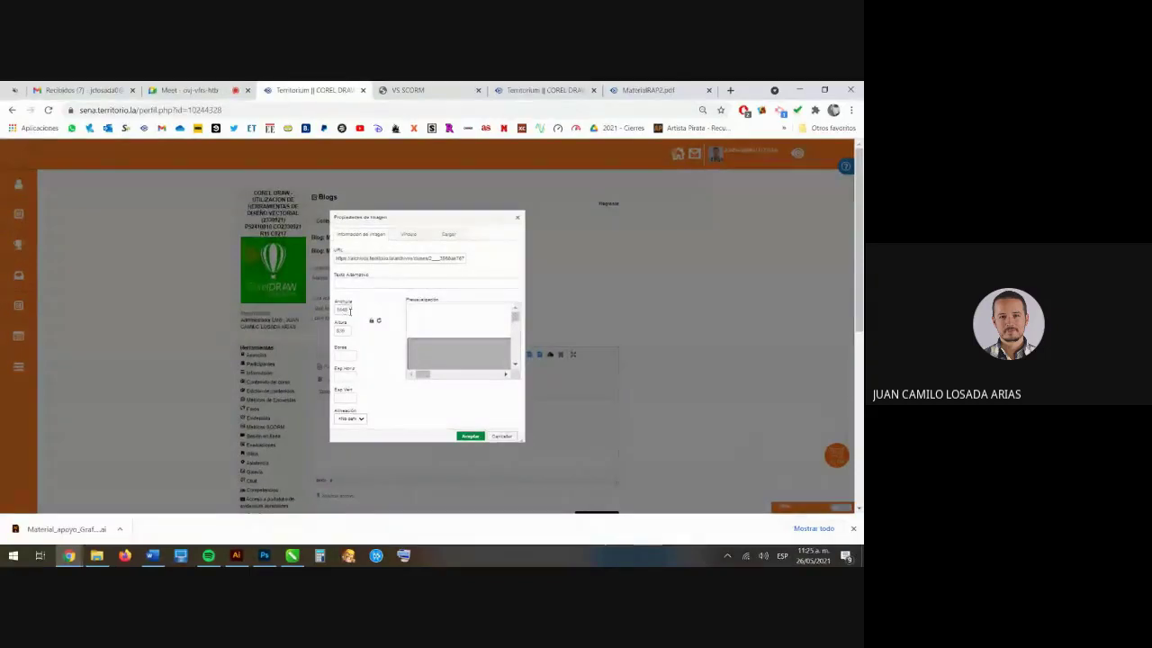
{"action": "left_click_drag", "start_coordinate": [348, 309], "coordinate": [333, 318]}
{"action": "type", "text": "400"}
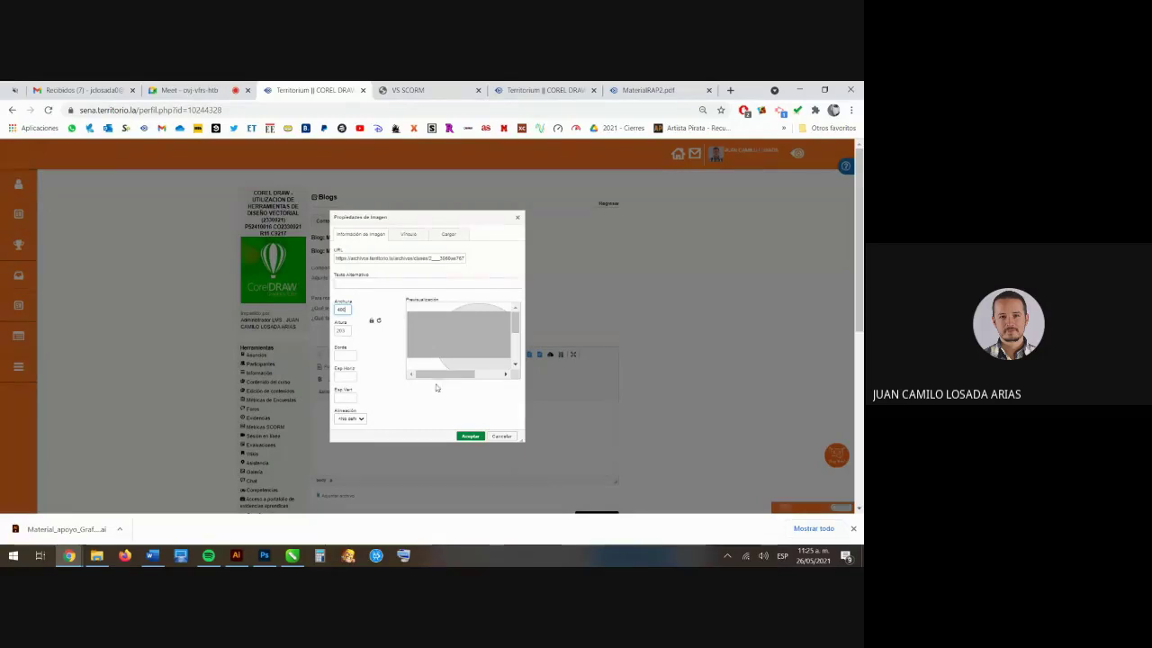
{"action": "left_click", "coordinate": [470, 436]}
{"action": "scroll", "coordinate": [808, 486], "scroll_direction": "down", "scroll_amount": 5}
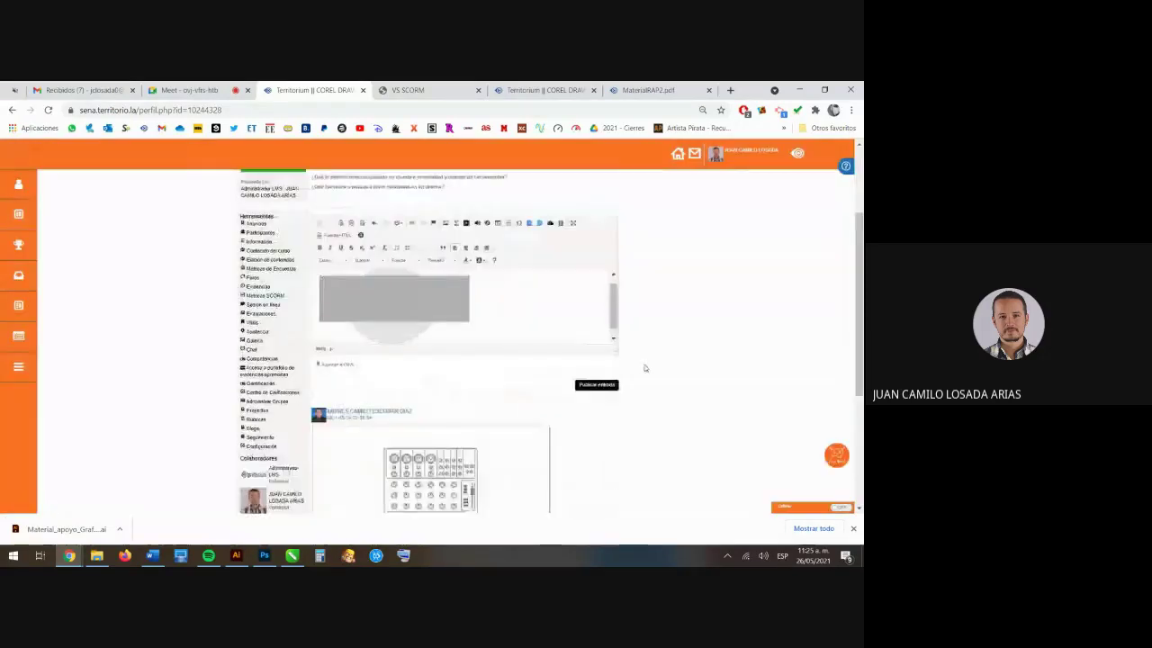
{"action": "left_click_drag", "start_coordinate": [615, 310], "coordinate": [623, 461]}
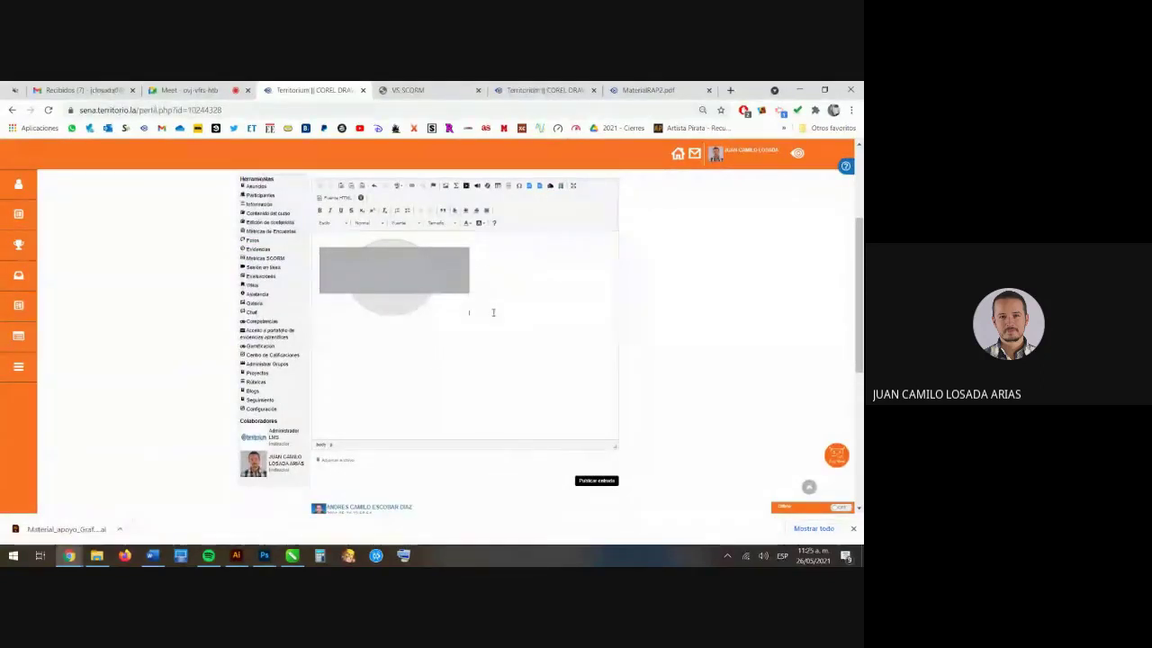
- Place the text cursor below the image in the blog entry and close the VS SCORM tab and the duplicate Territorium tab
{"action": "left_click", "coordinate": [344, 337]}
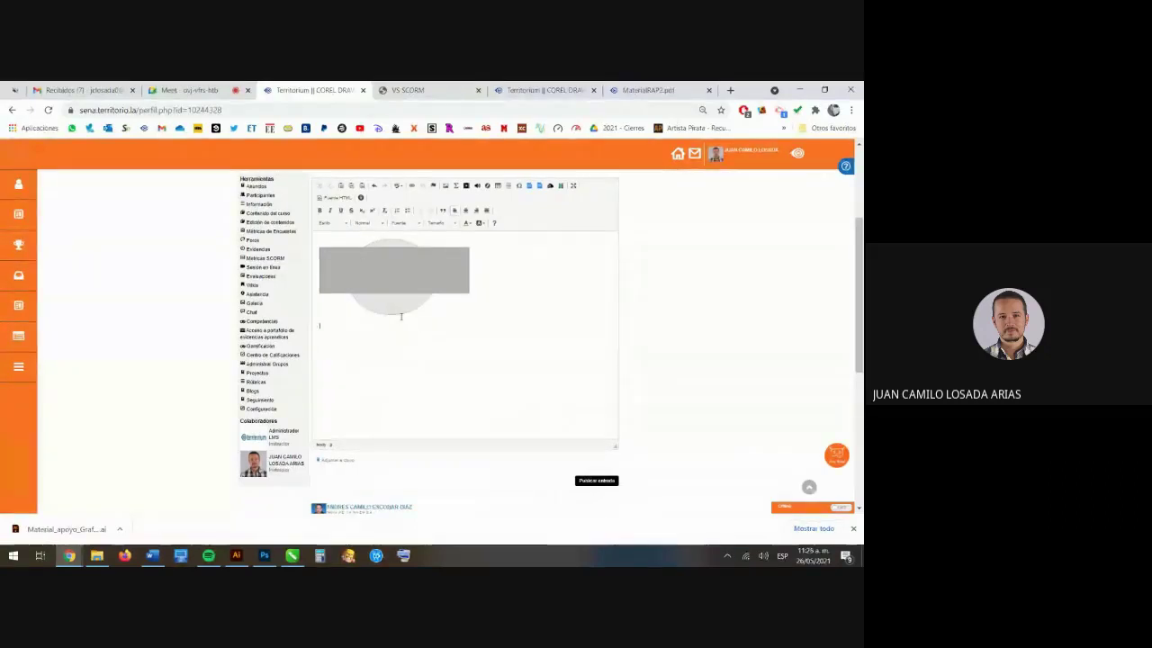
{"action": "scroll", "coordinate": [278, 282], "scroll_direction": "up", "scroll_amount": 2}
{"action": "left_click", "coordinate": [468, 91]}
{"action": "left_click", "coordinate": [478, 91]}
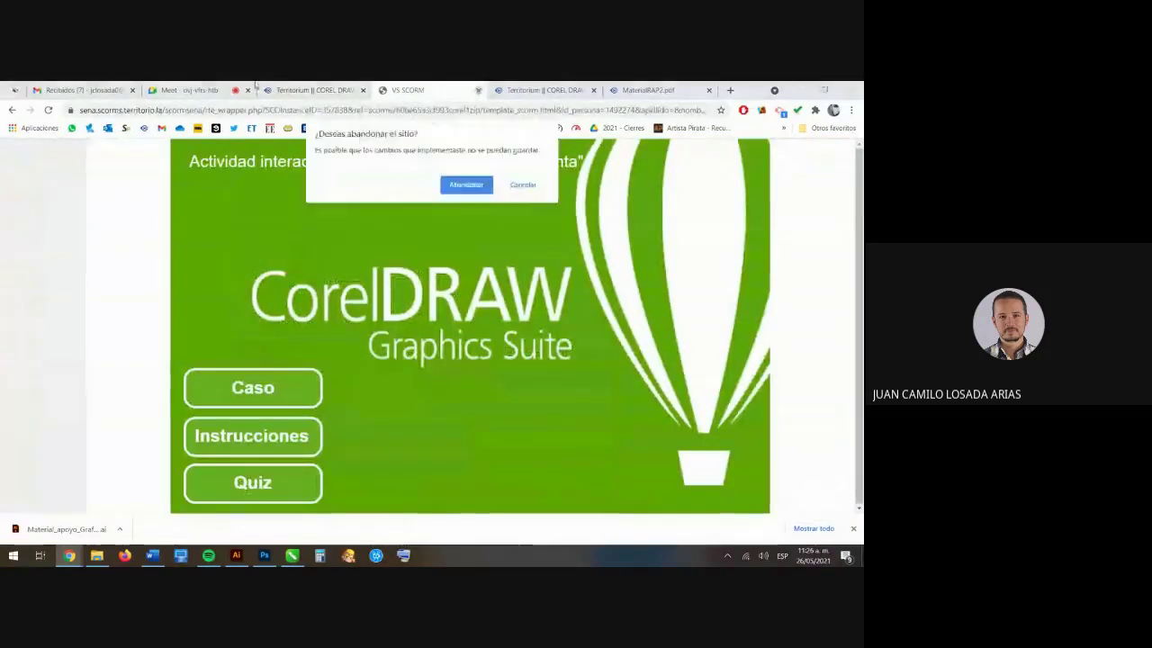
{"action": "left_click", "coordinate": [466, 183]}
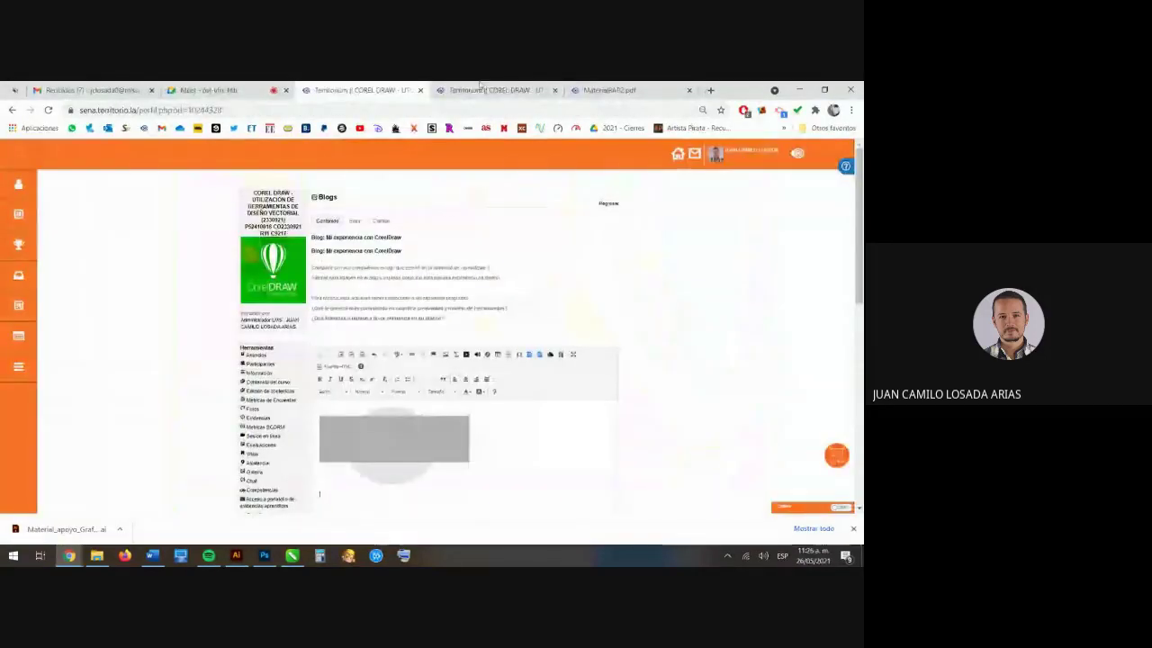
{"action": "left_click", "coordinate": [531, 90]}
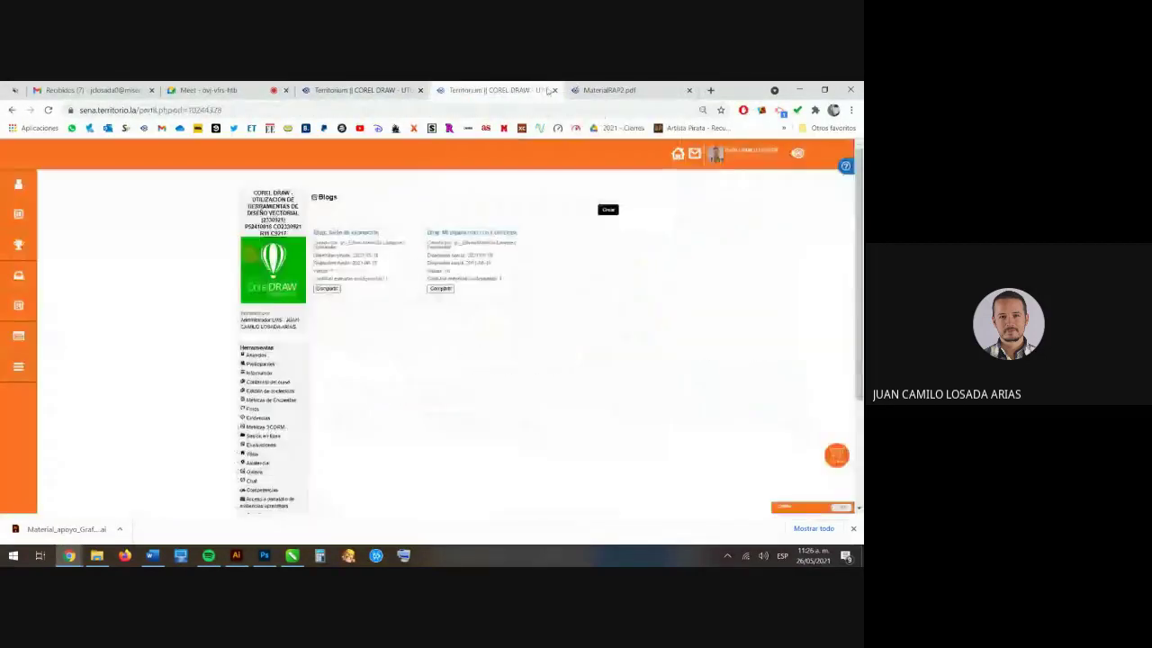
{"action": "left_click", "coordinate": [556, 91]}
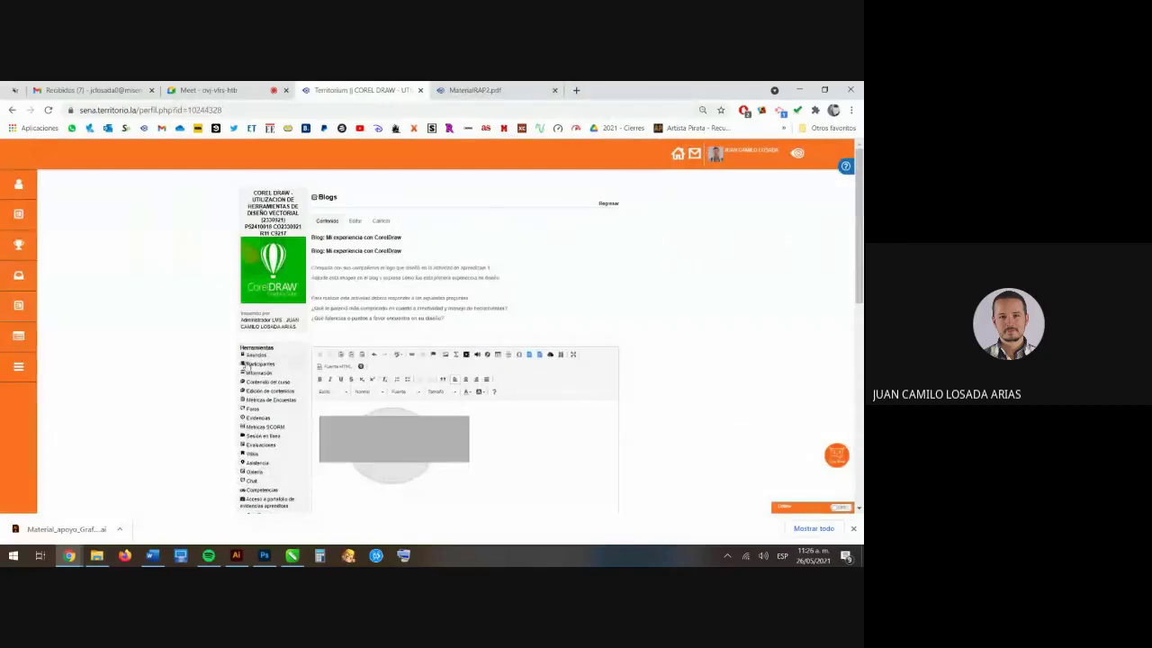
- Return to the course content and open the "Evidencia: Taller proyecto fase 1" page under Actividad 2
{"action": "left_click", "coordinate": [266, 384]}
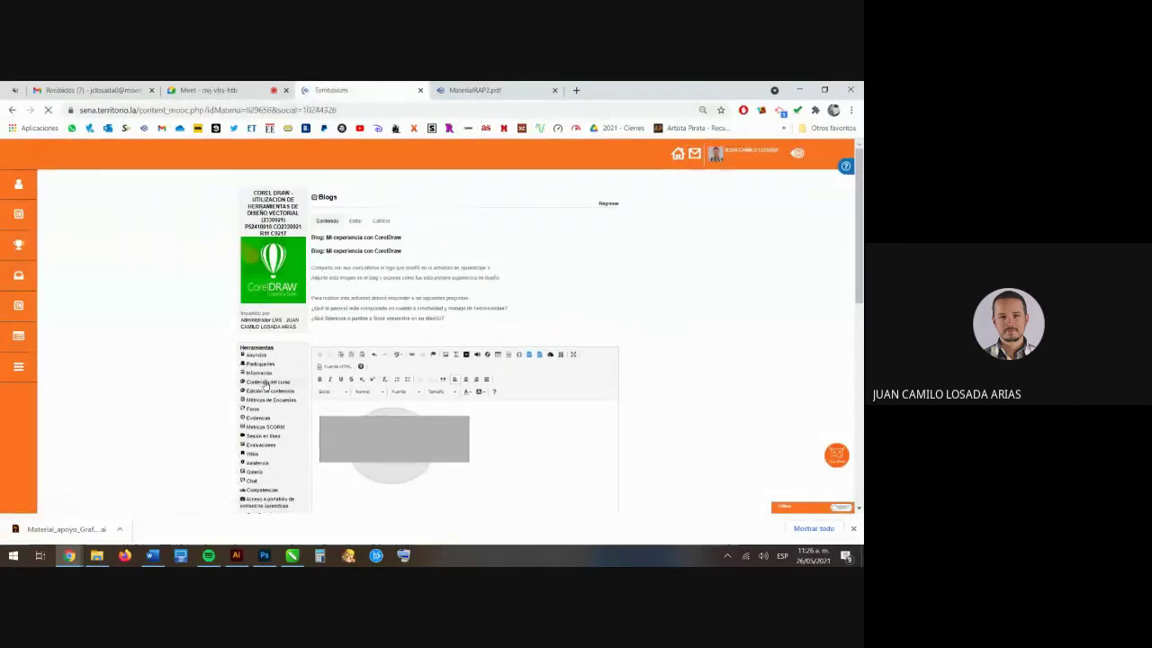
{"action": "left_click", "coordinate": [44, 255]}
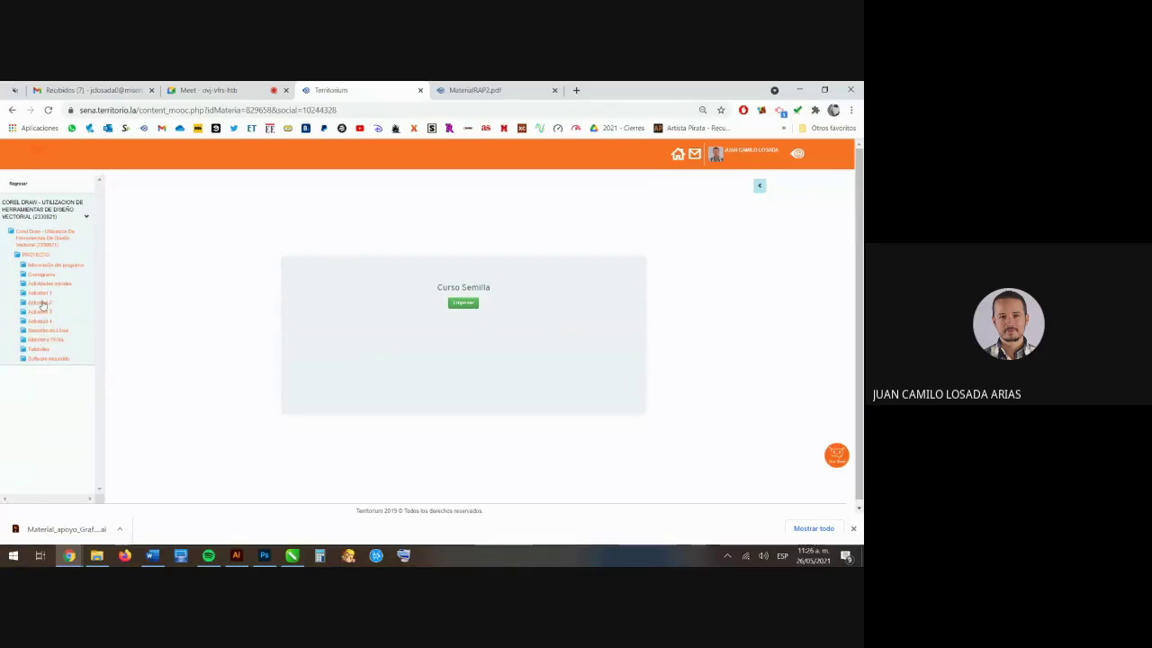
{"action": "left_click", "coordinate": [40, 304]}
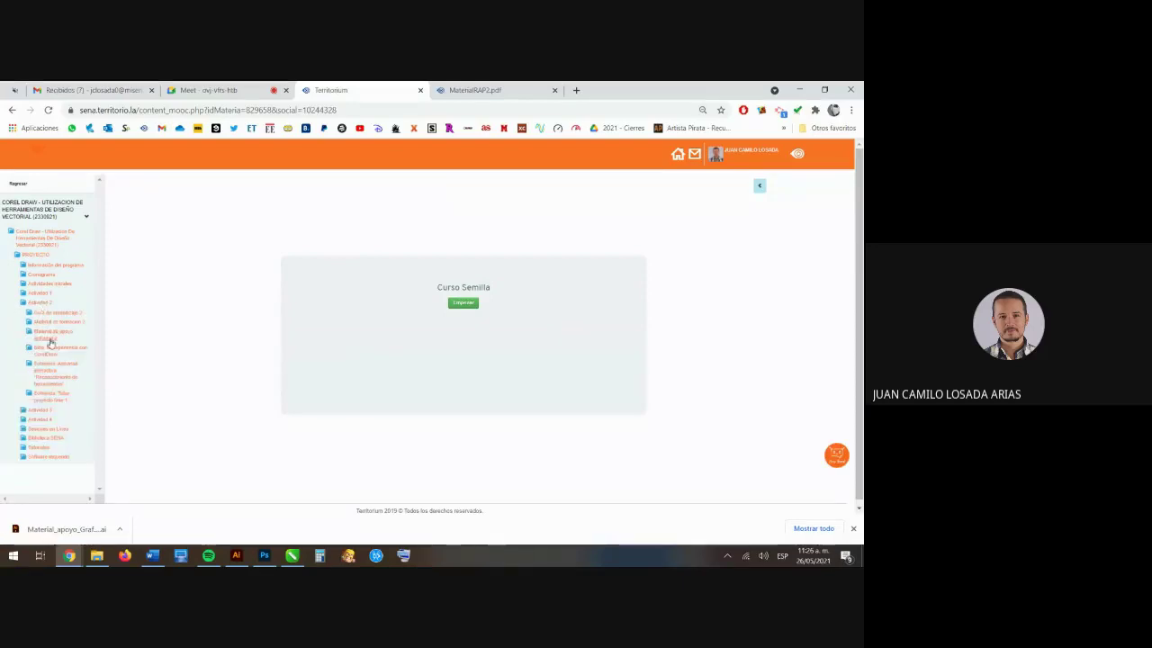
{"action": "left_click", "coordinate": [61, 406]}
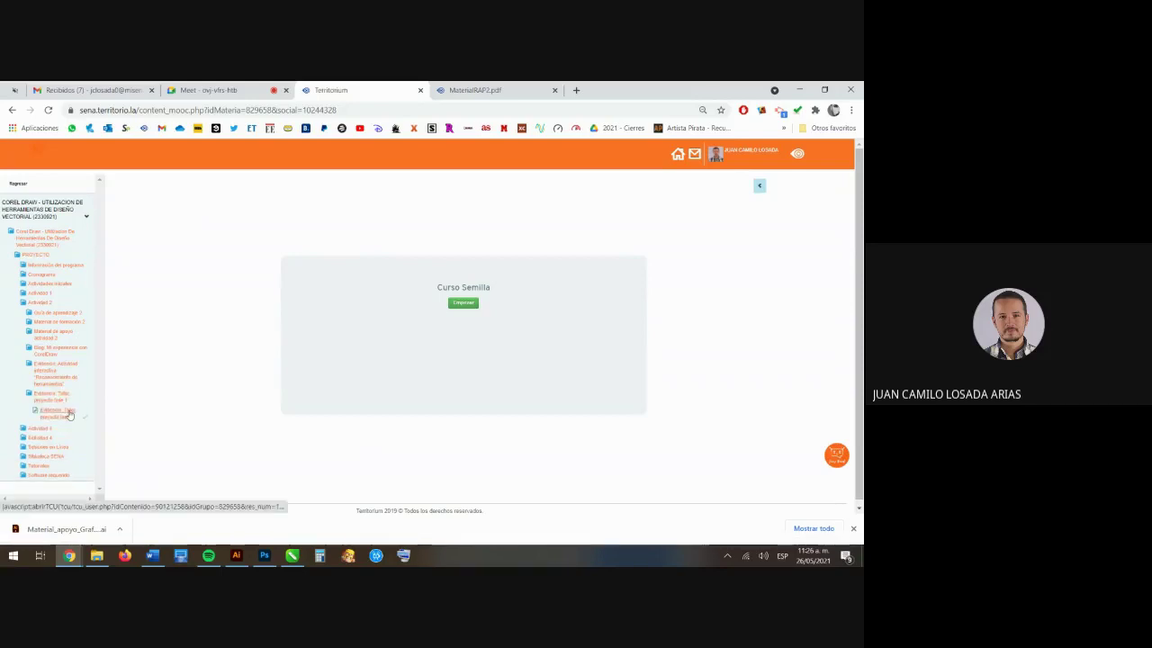
{"action": "left_click", "coordinate": [72, 416]}
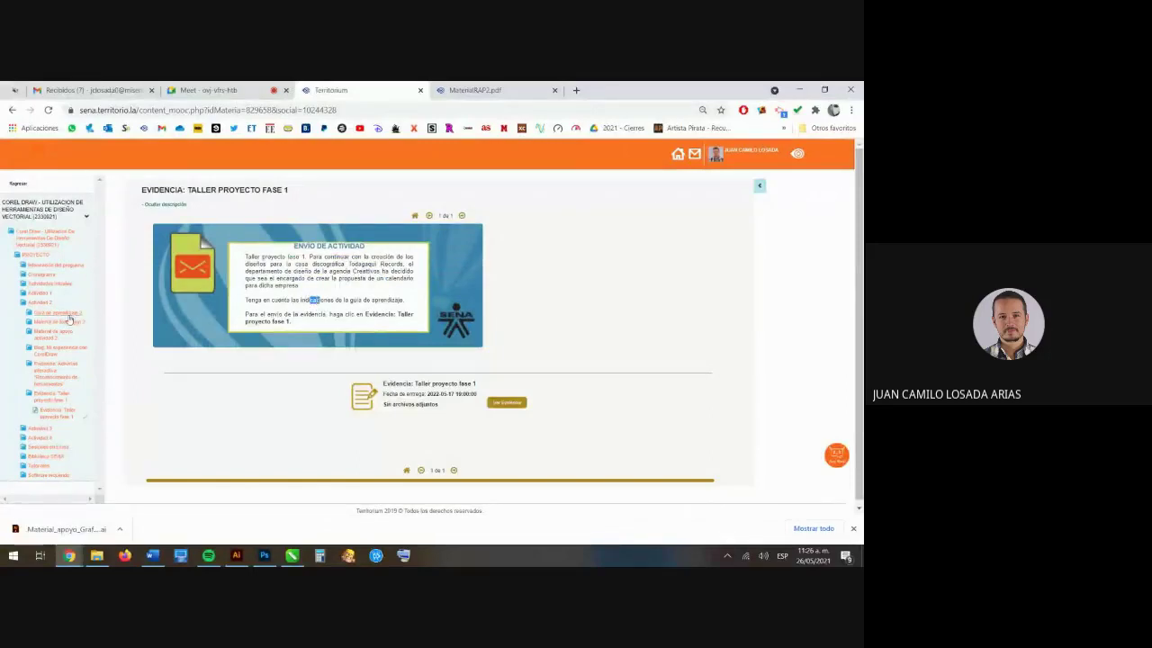
- Open the "Guía de aprendizaje 2" page under Actividad 2 and open its linked PDF guide
{"action": "left_click", "coordinate": [61, 313]}
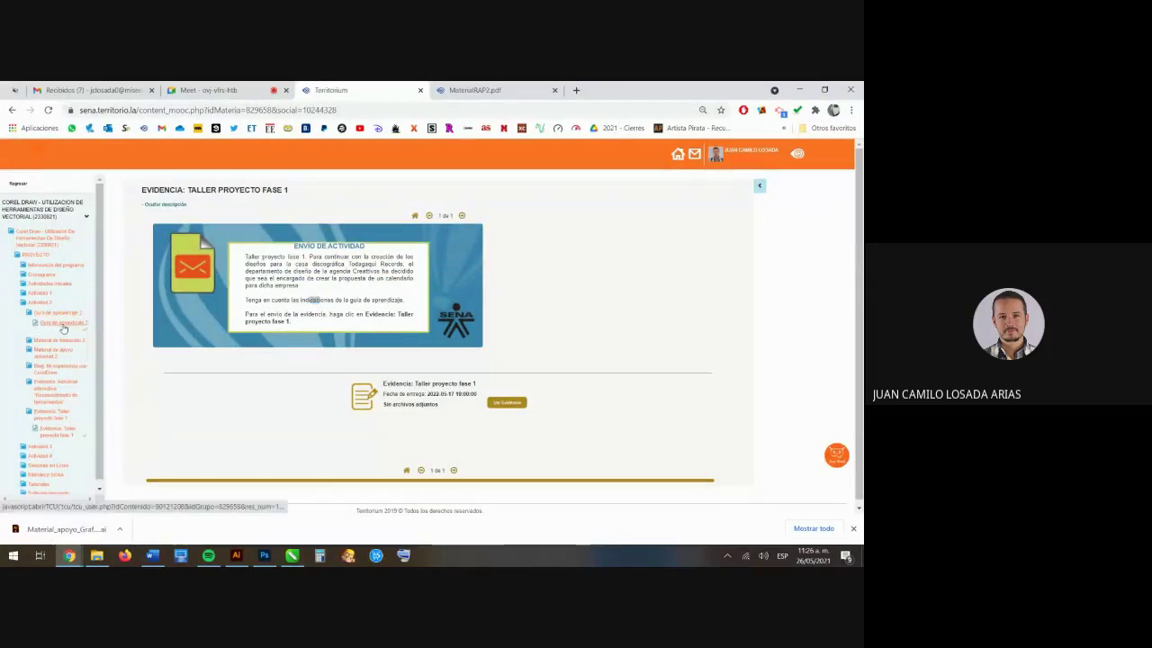
{"action": "left_click", "coordinate": [62, 324]}
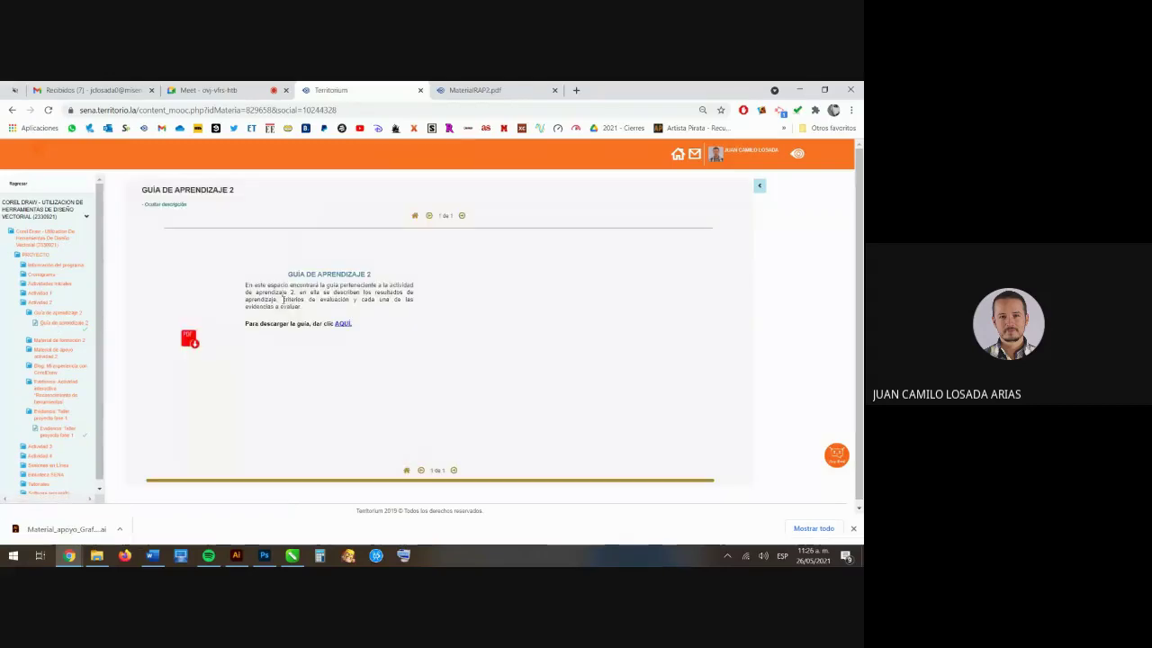
{"action": "left_click", "coordinate": [342, 324]}
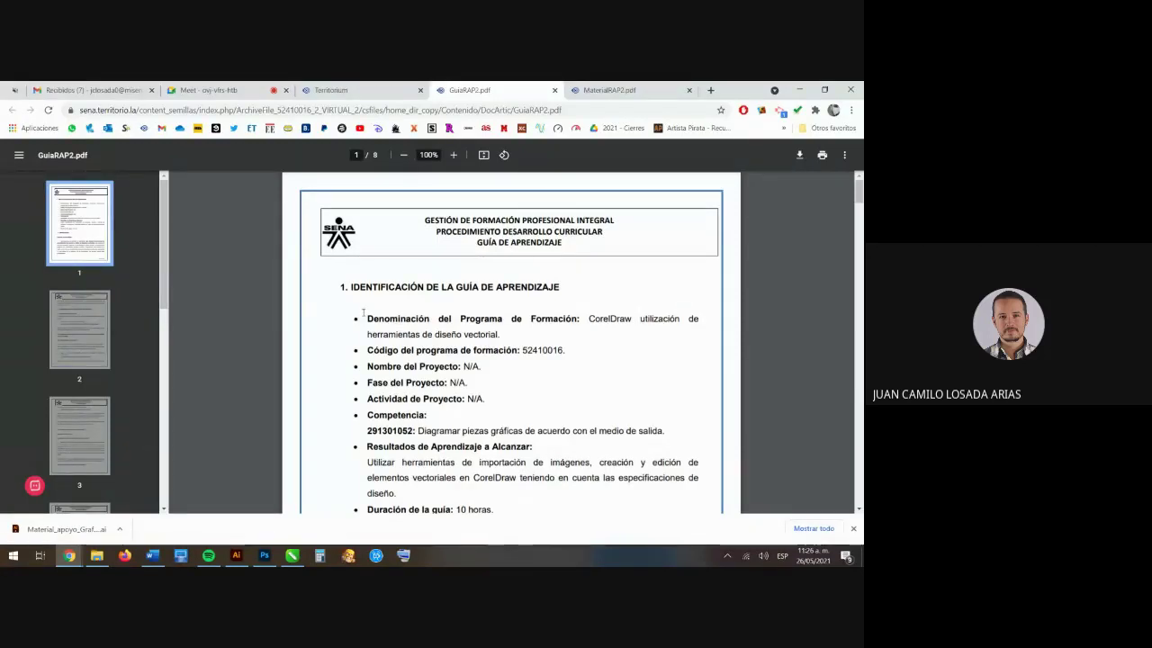
- Examine the guide's instructions for the blog "Mi experiencia con CorelDraw" and the interactive activity "Reconocimiento de herramientas", highlighting the key passages
{"action": "scroll", "coordinate": [795, 462], "scroll_direction": "down", "scroll_amount": 1}
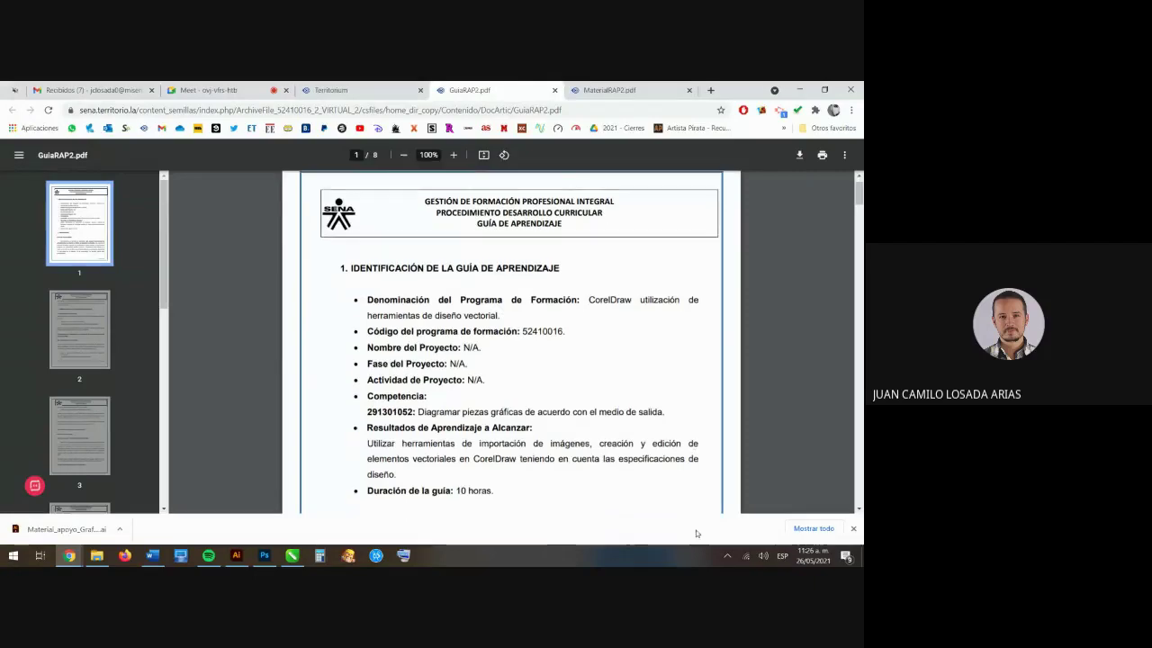
{"action": "scroll", "coordinate": [591, 367], "scroll_direction": "down", "scroll_amount": 15}
{"action": "scroll", "coordinate": [591, 366], "scroll_direction": "down", "scroll_amount": 5}
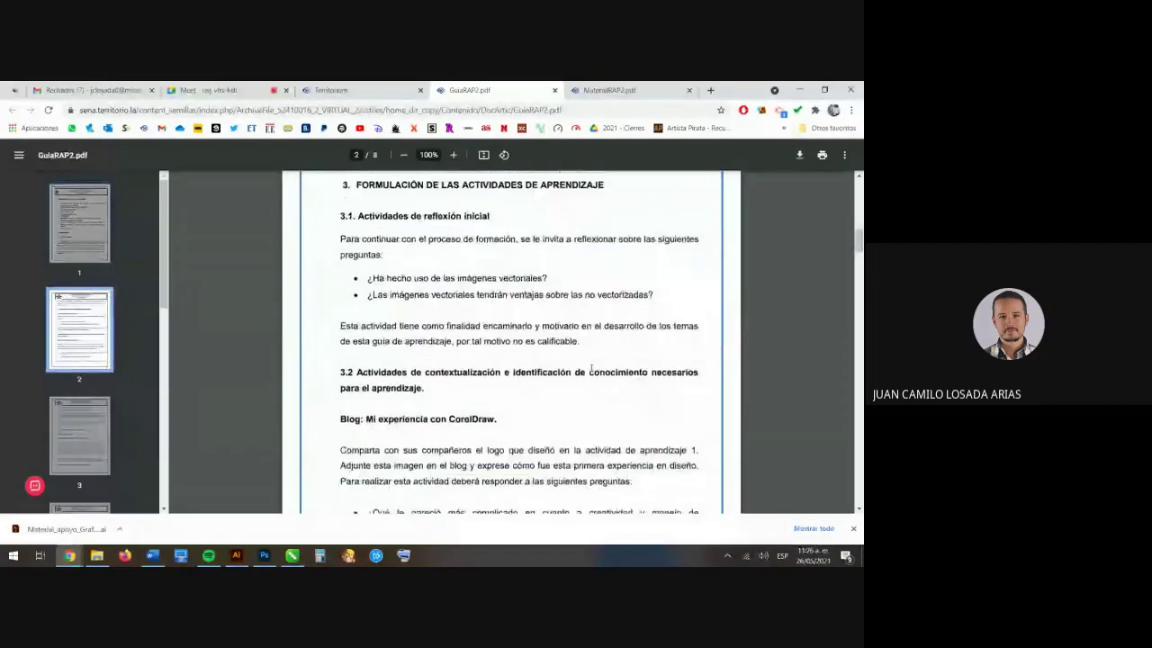
{"action": "scroll", "coordinate": [396, 239], "scroll_direction": "up", "scroll_amount": 1}
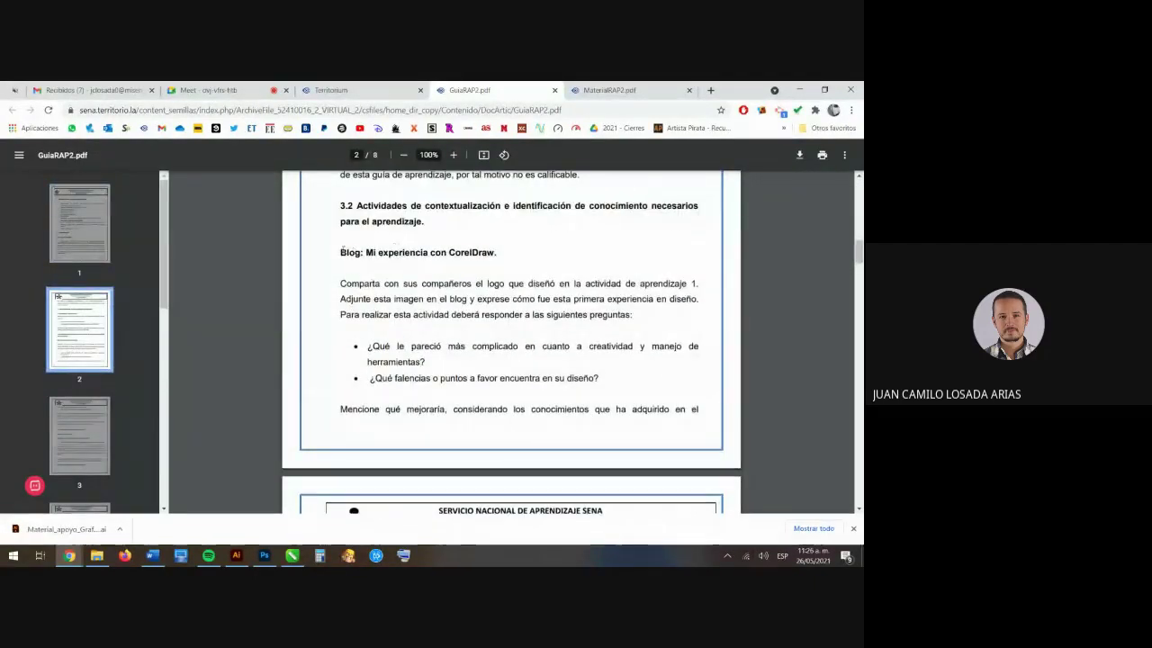
{"action": "left_click_drag", "start_coordinate": [341, 252], "coordinate": [633, 347]}
{"action": "left_click", "coordinate": [621, 393]}
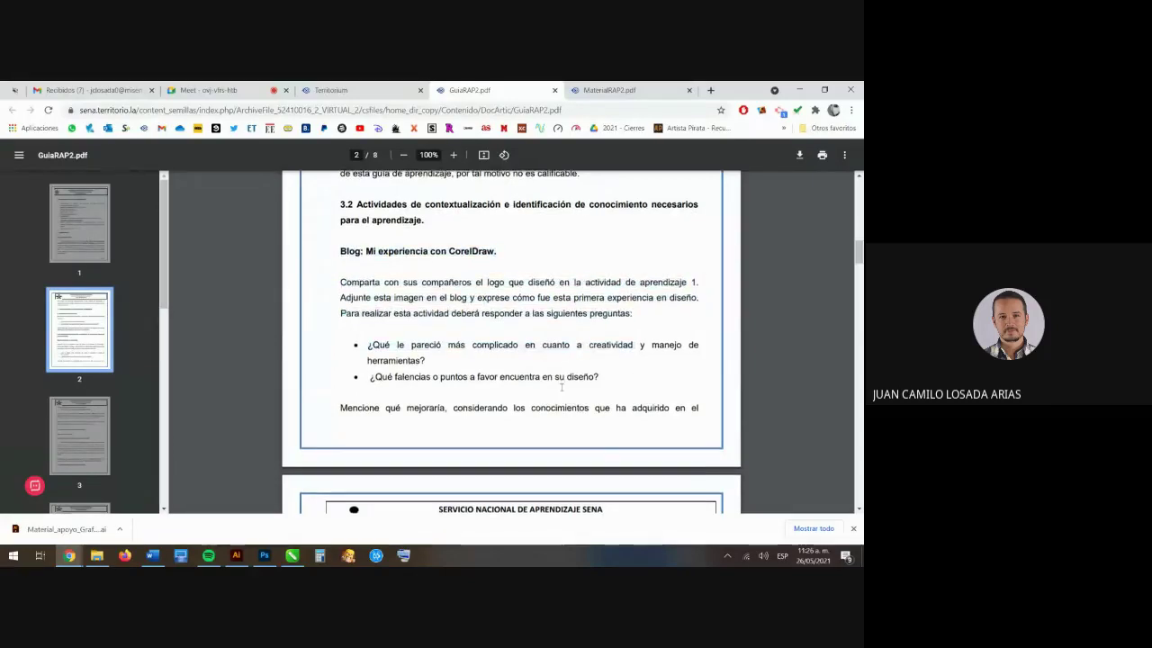
{"action": "scroll", "coordinate": [420, 304], "scroll_direction": "down", "scroll_amount": 3}
{"action": "left_click_drag", "start_coordinate": [388, 286], "coordinate": [591, 297]}
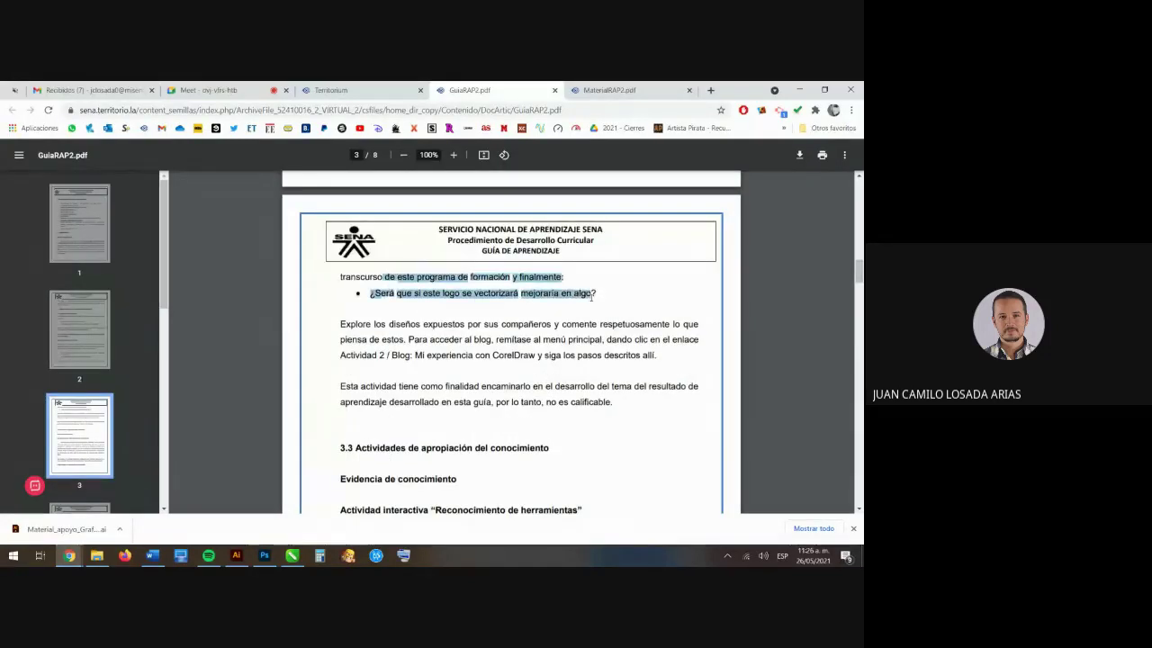
{"action": "scroll", "coordinate": [597, 373], "scroll_direction": "down", "scroll_amount": 3}
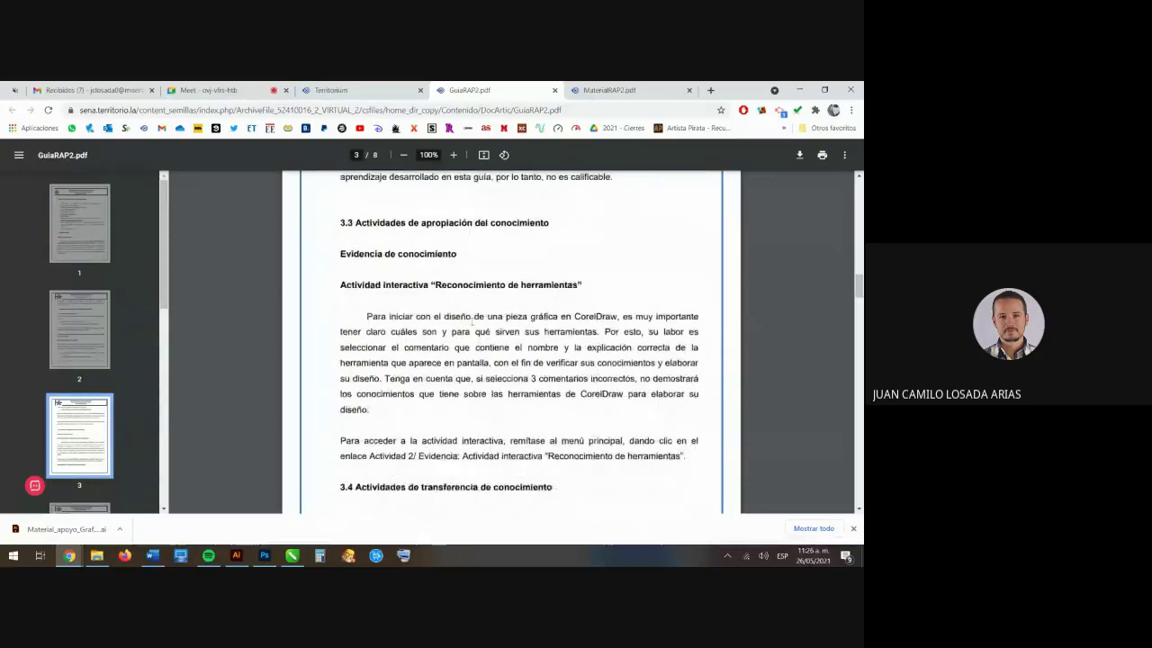
{"action": "left_click_drag", "start_coordinate": [371, 315], "coordinate": [667, 396]}
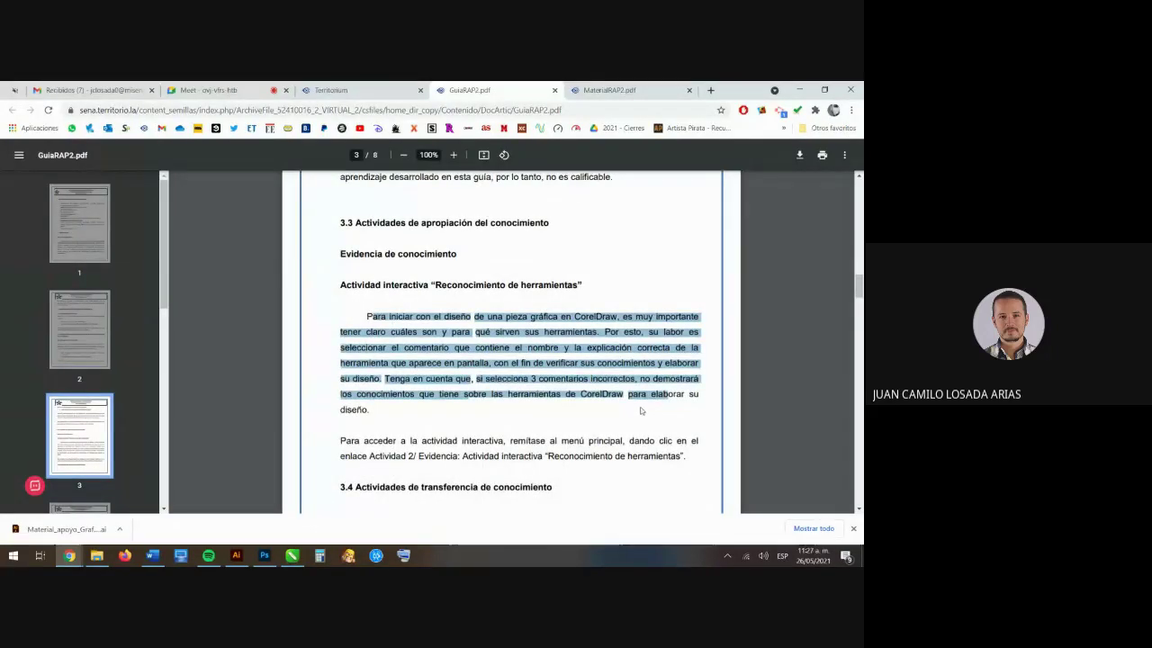
- Review the guide's "Taller proyecto fase 1" section, highlighting the calendar proposal and the logo vectorization request
{"action": "scroll", "coordinate": [636, 406], "scroll_direction": "down", "scroll_amount": 5}
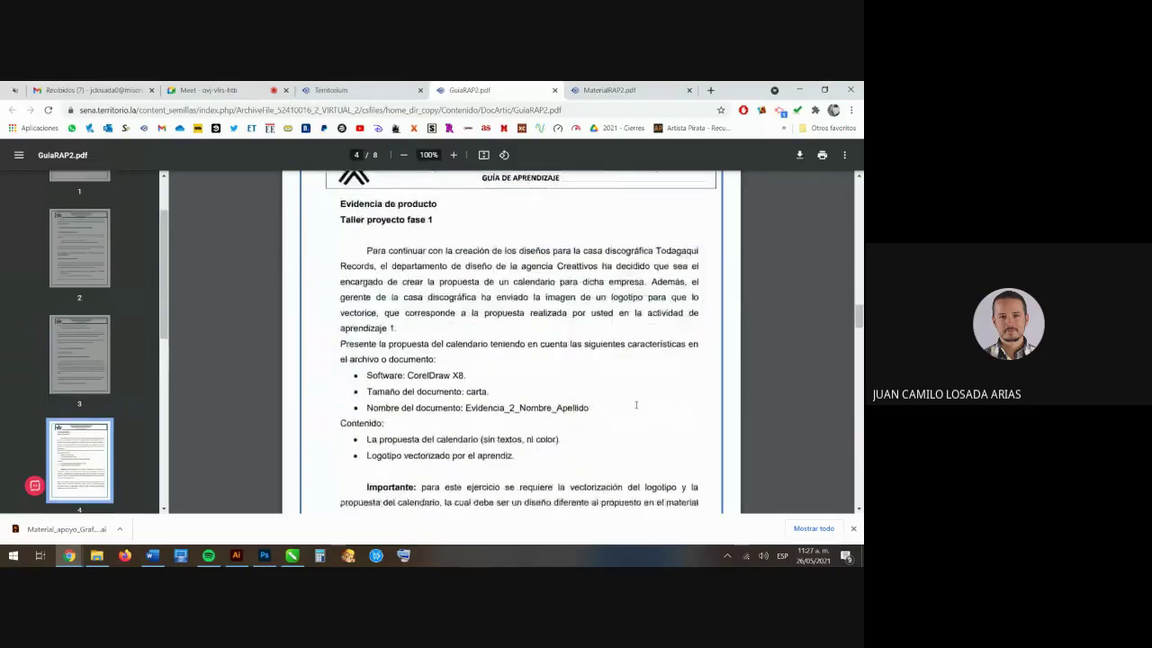
{"action": "scroll", "coordinate": [636, 406], "scroll_direction": "up", "scroll_amount": 2}
{"action": "scroll", "coordinate": [636, 406], "scroll_direction": "down", "scroll_amount": 2}
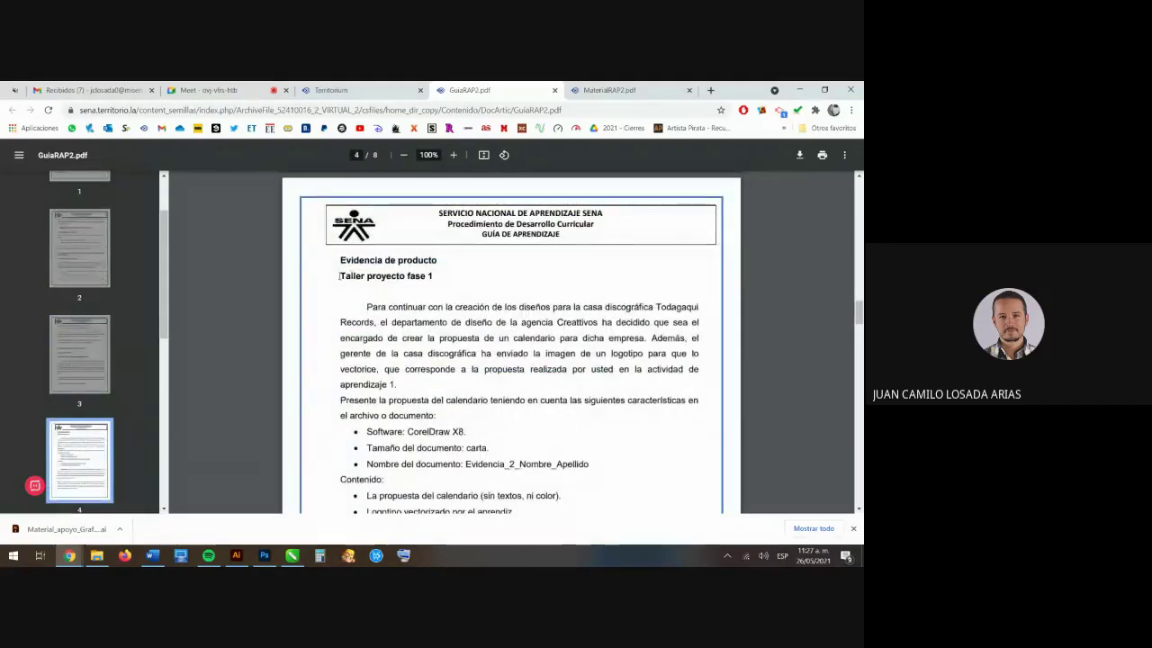
{"action": "left_click_drag", "start_coordinate": [340, 275], "coordinate": [433, 276]}
{"action": "left_click", "coordinate": [466, 322]}
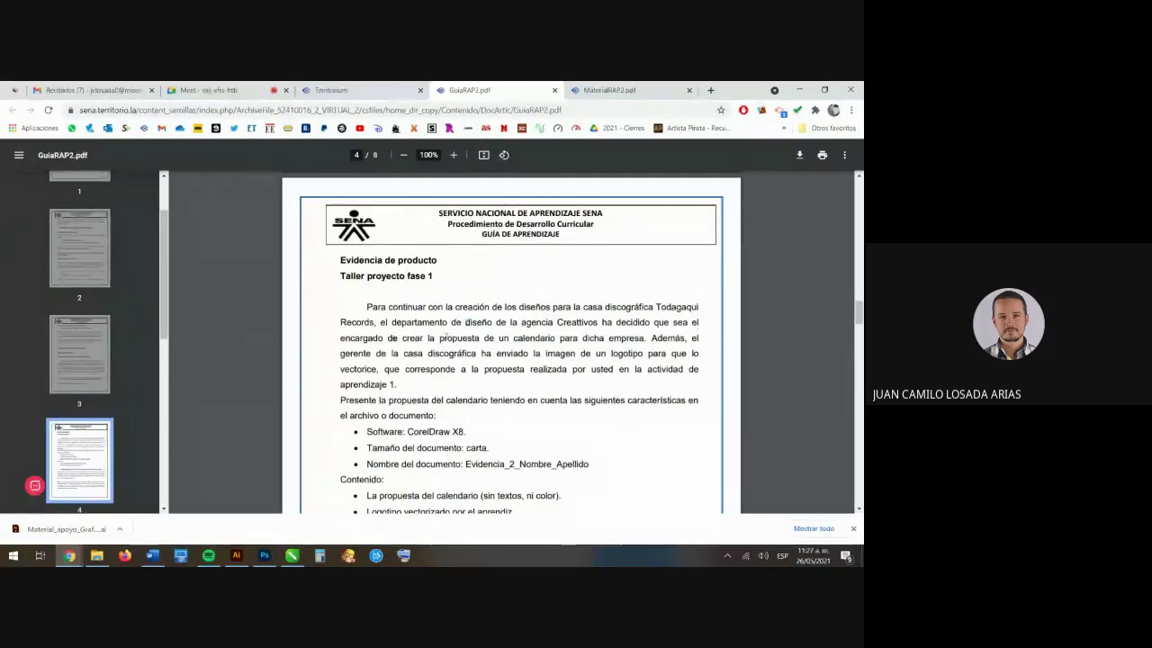
{"action": "left_click_drag", "start_coordinate": [392, 338], "coordinate": [604, 338]}
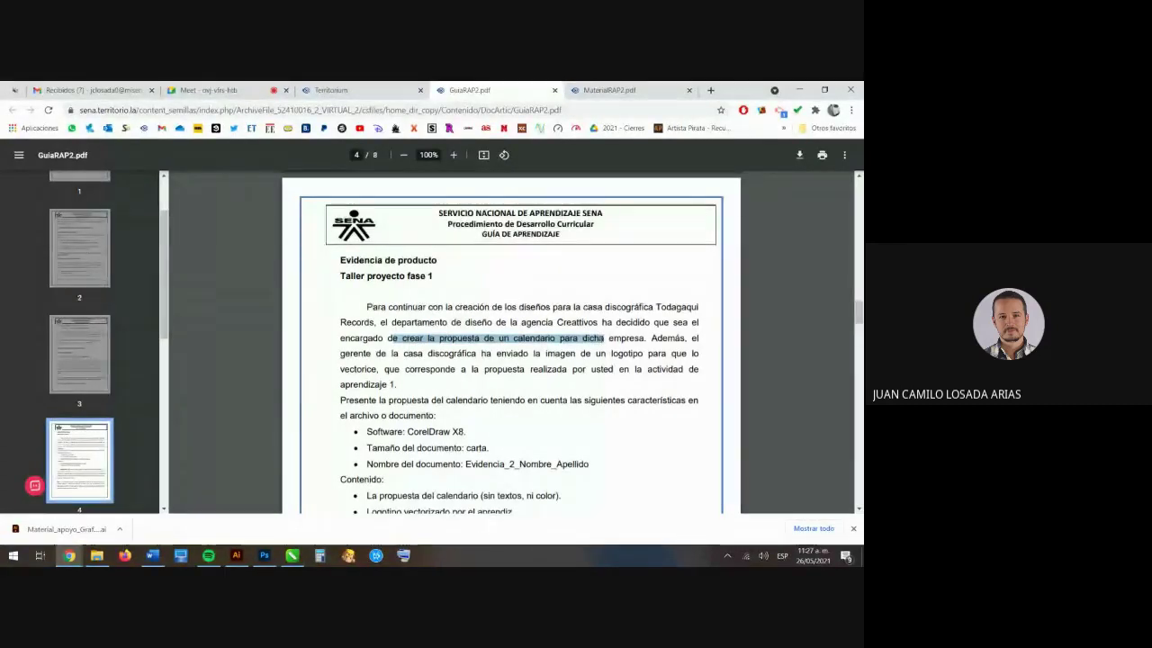
{"action": "left_click_drag", "start_coordinate": [604, 339], "coordinate": [498, 370]}
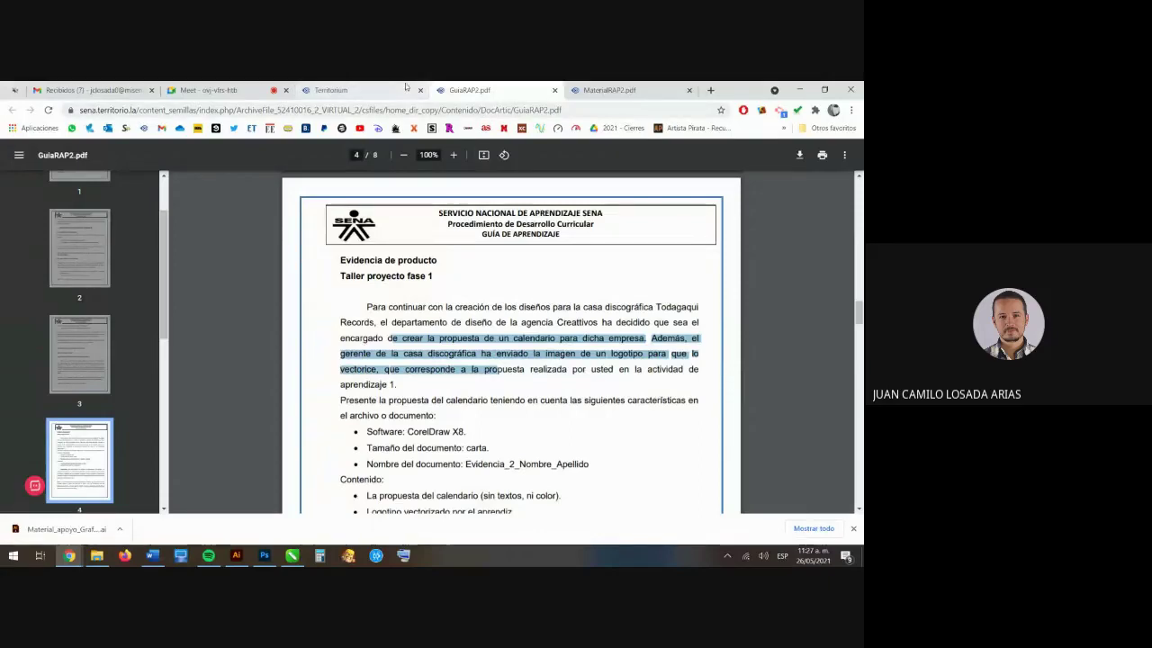
- Open the PDF from the "Material de formación 2" page, switch to the MaterialRAP2.pdf copy already open, and close the duplicate tab
{"action": "left_click", "coordinate": [334, 91]}
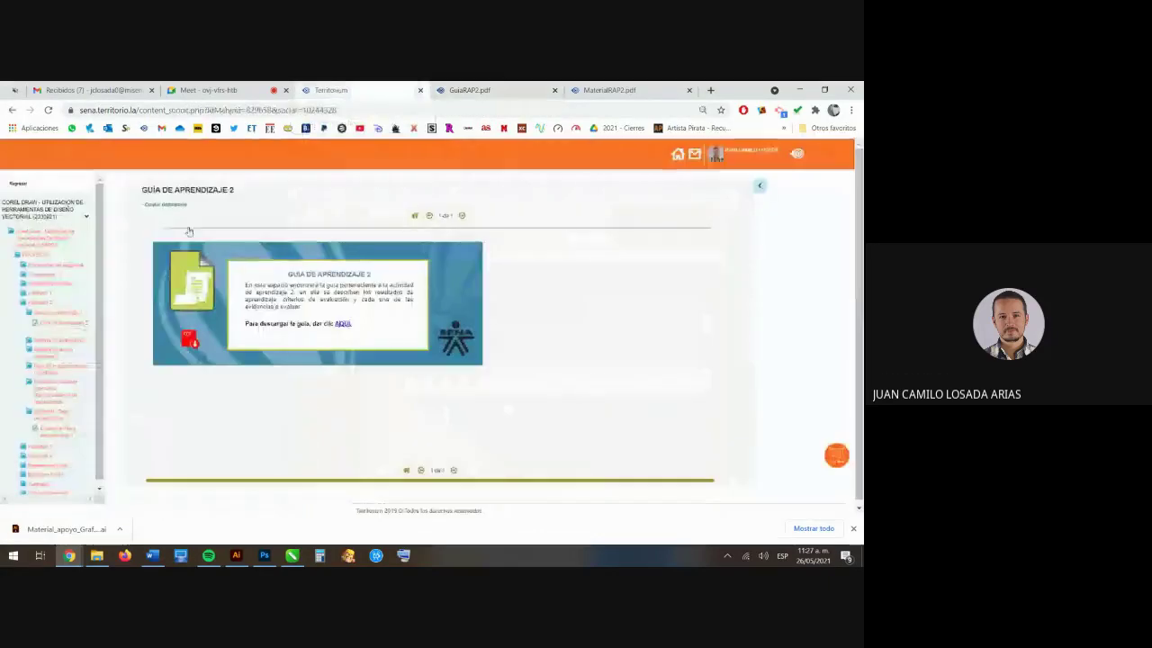
{"action": "left_click", "coordinate": [62, 343]}
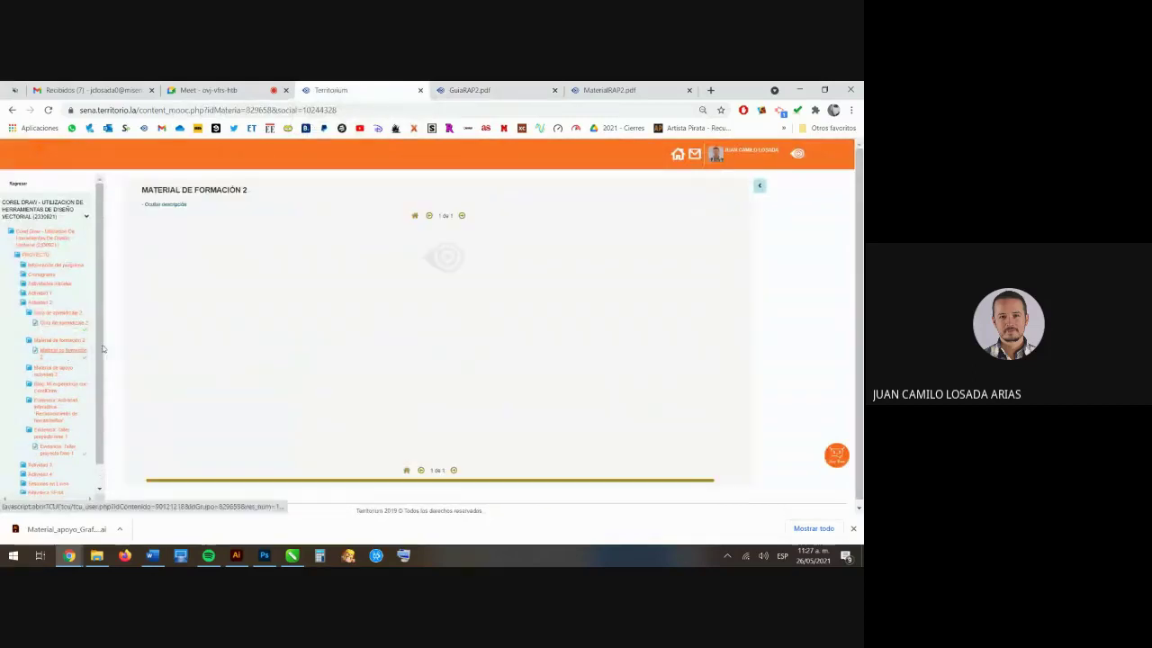
{"action": "left_click", "coordinate": [344, 338]}
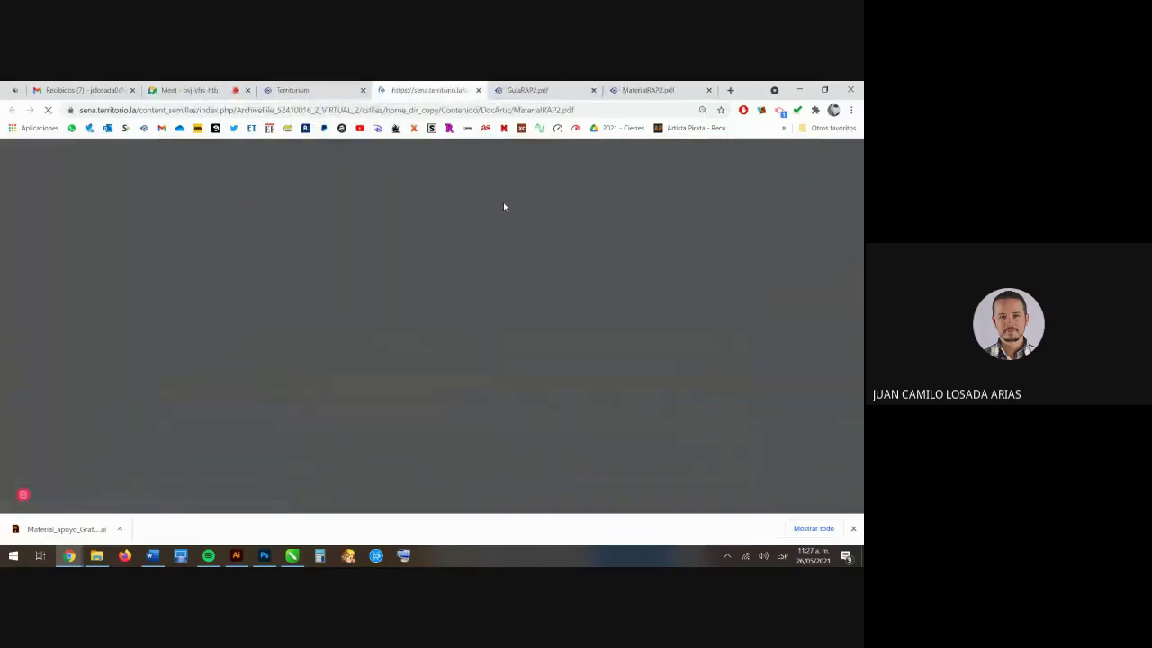
{"action": "left_click", "coordinate": [653, 89]}
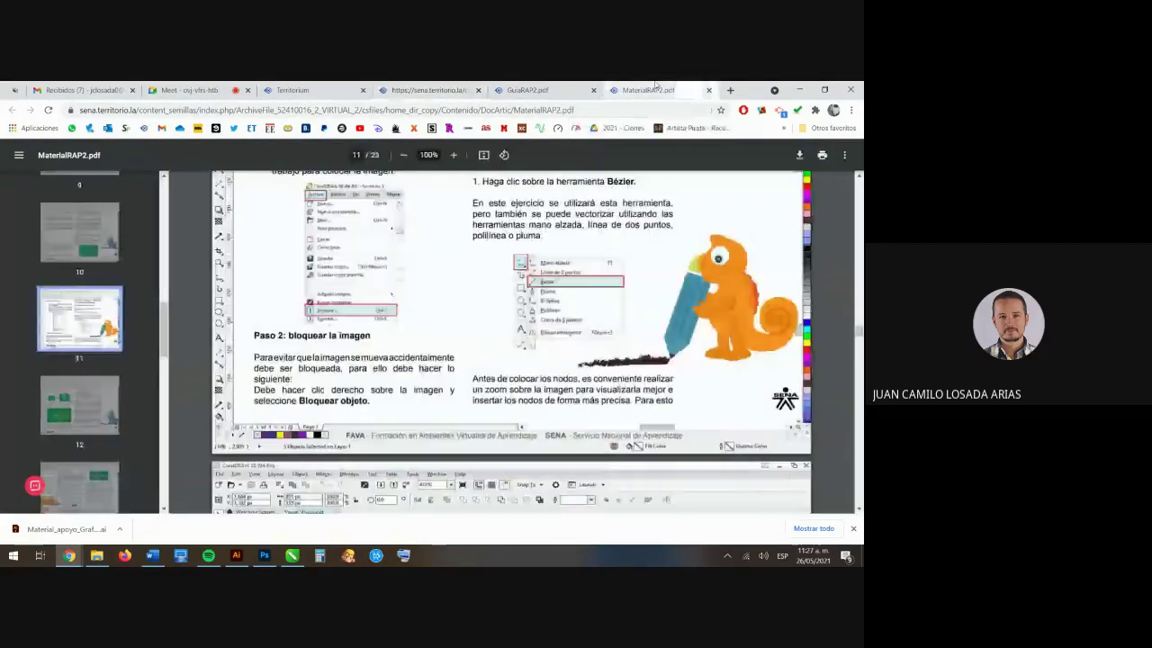
{"action": "left_click", "coordinate": [477, 90]}
- Look through pages 10 to 12 of MaterialRAP2.pdf for the sample logo and the steps to import, lock and trace it
{"action": "scroll", "coordinate": [527, 336], "scroll_direction": "down", "scroll_amount": 4}
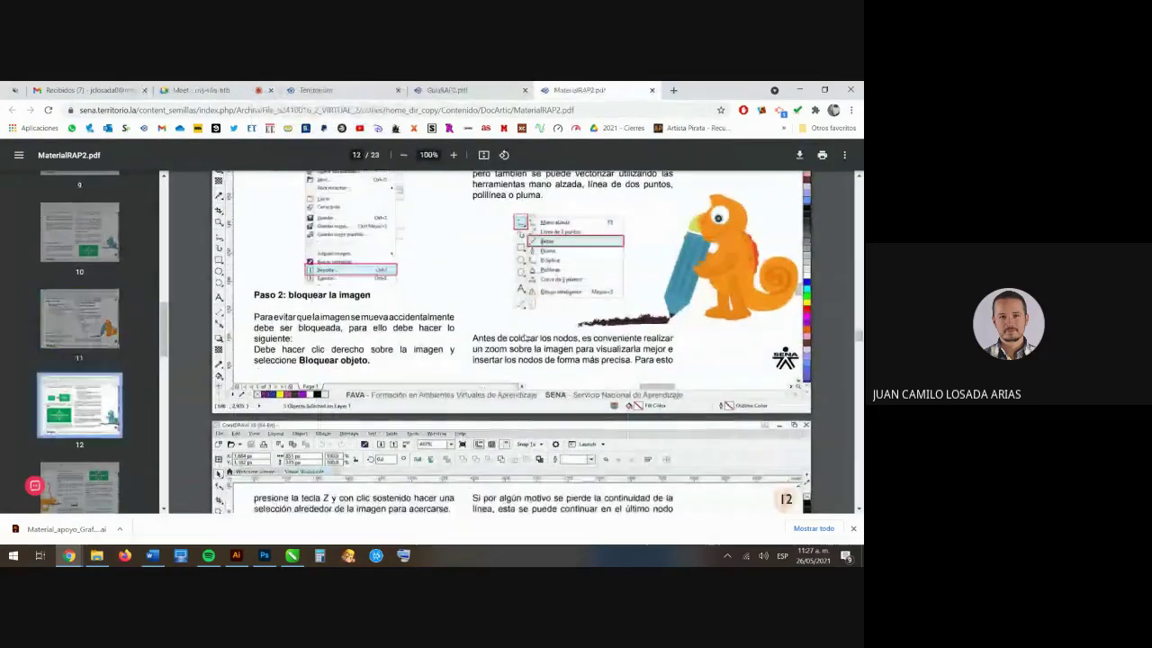
{"action": "scroll", "coordinate": [527, 336], "scroll_direction": "down", "scroll_amount": 1}
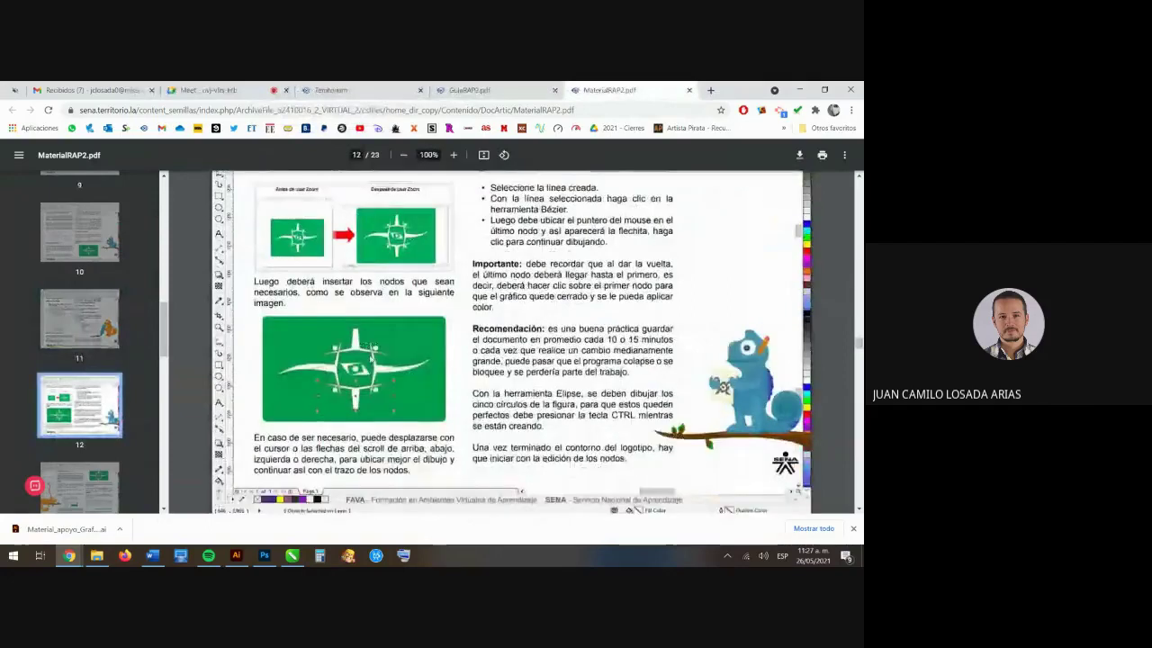
{"action": "scroll", "coordinate": [531, 329], "scroll_direction": "up", "scroll_amount": 5}
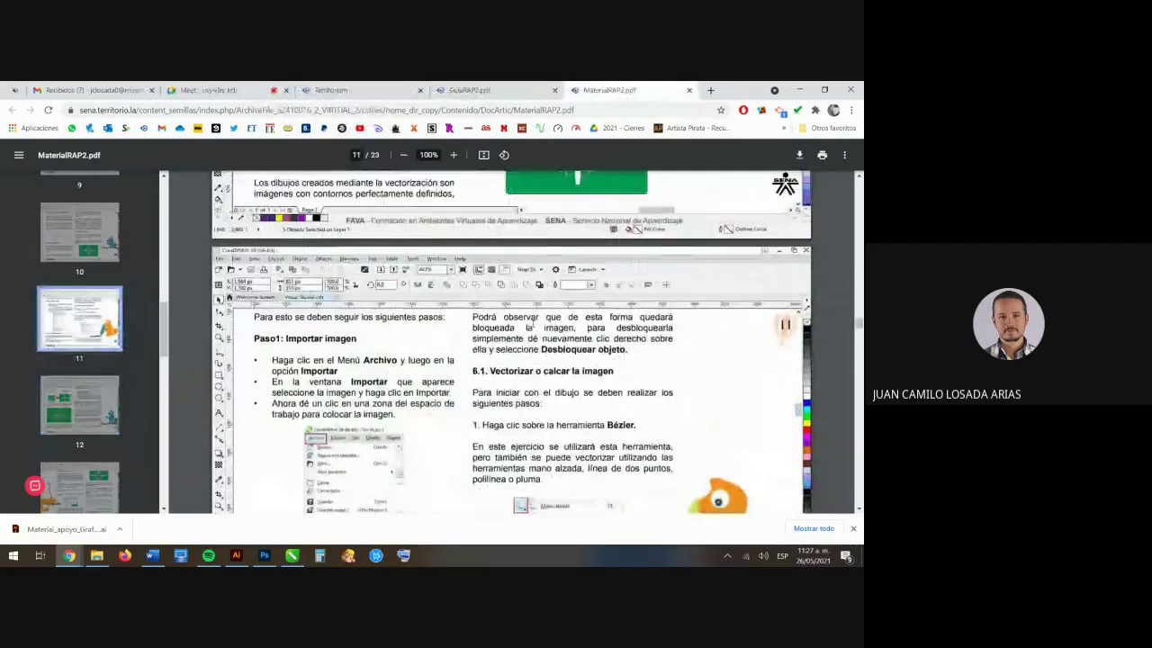
{"action": "scroll", "coordinate": [535, 321], "scroll_direction": "up", "scroll_amount": 4}
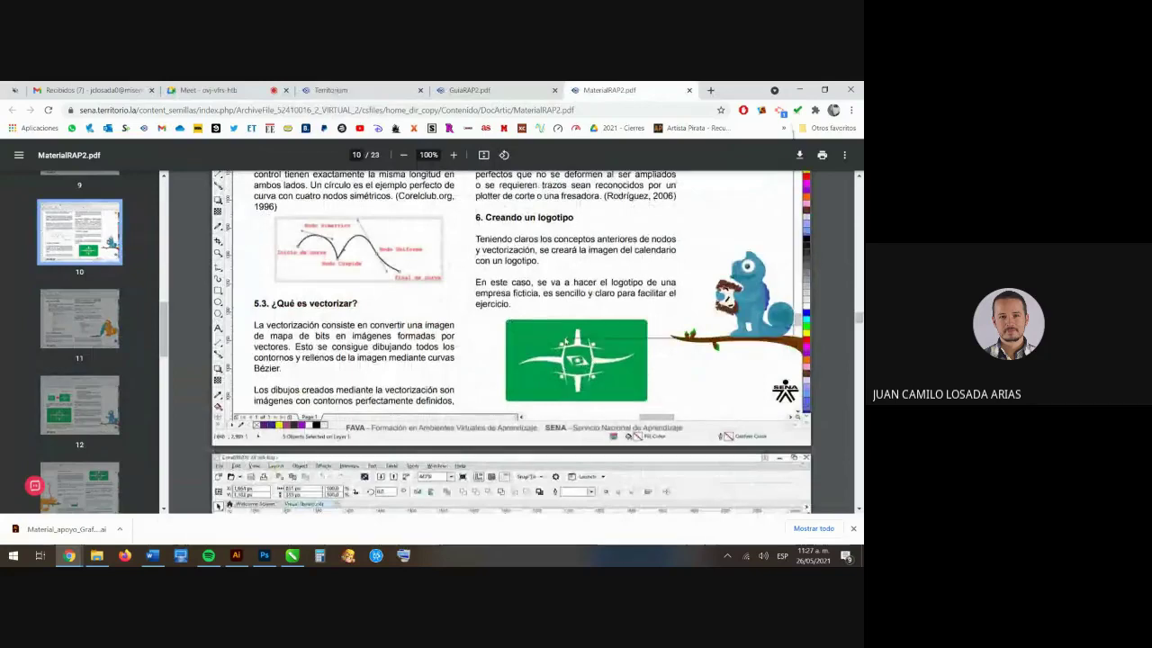
{"action": "right_click", "coordinate": [594, 360]}
{"action": "key", "text": "Escape"}
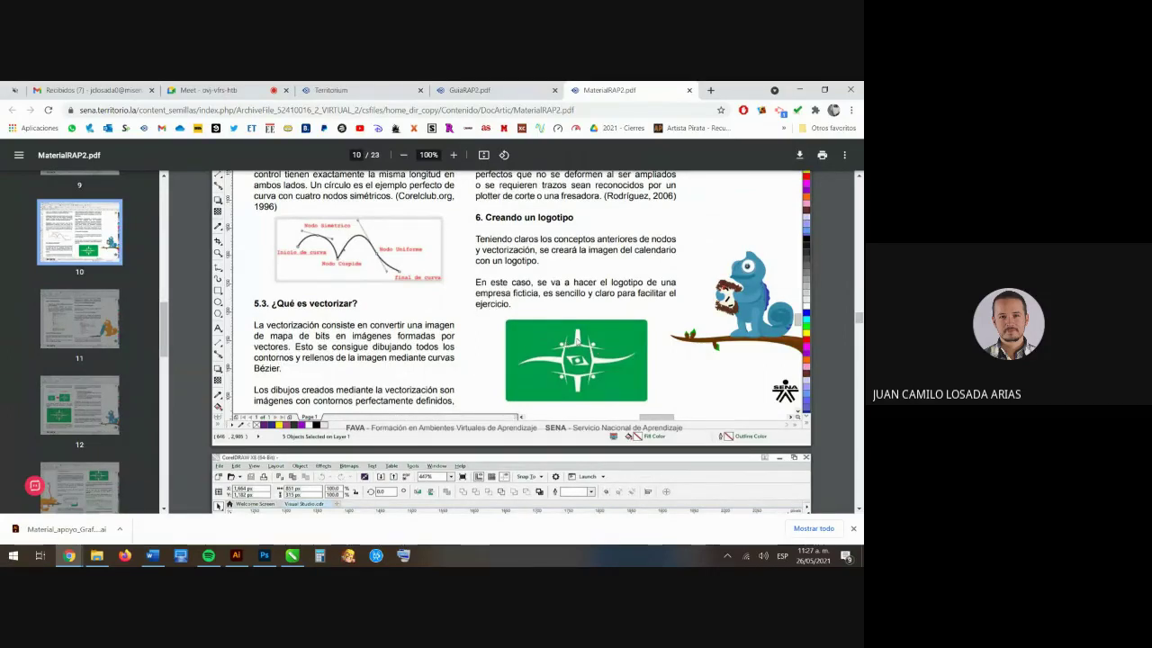
{"action": "scroll", "coordinate": [576, 342], "scroll_direction": "down", "scroll_amount": 1}
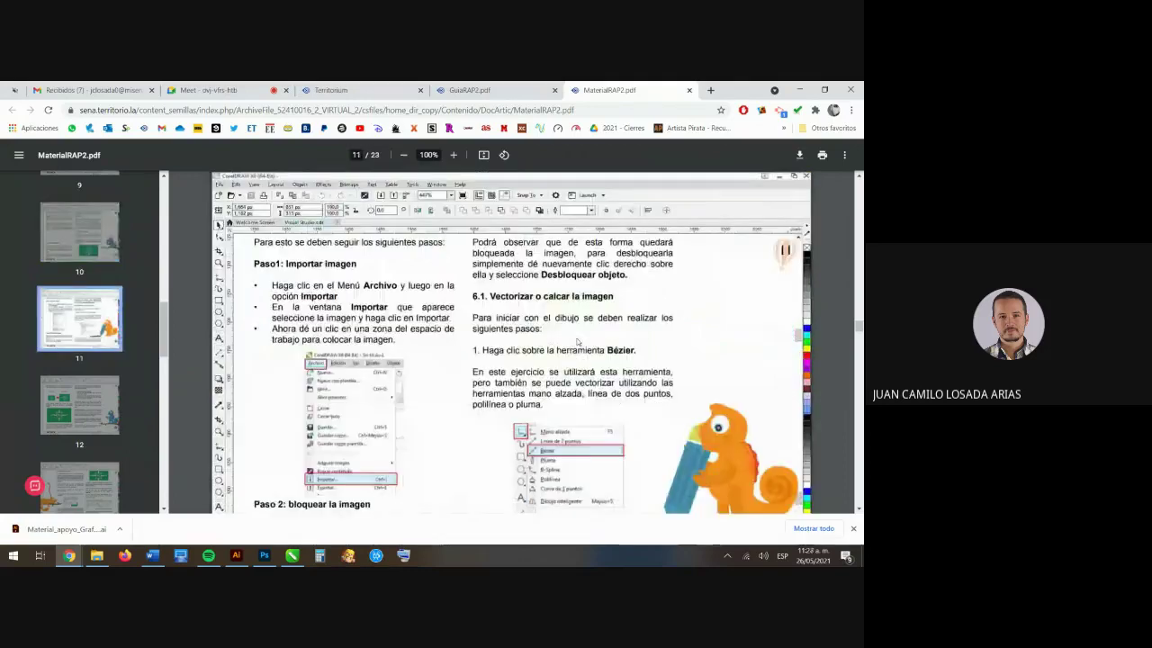
- Download MaterialRAP2.pdf from the browser viewer and save it to Escritorio under its proposed file name
{"action": "scroll", "coordinate": [576, 340], "scroll_direction": "down", "scroll_amount": 3}
{"action": "scroll", "coordinate": [577, 340], "scroll_direction": "up", "scroll_amount": 4}
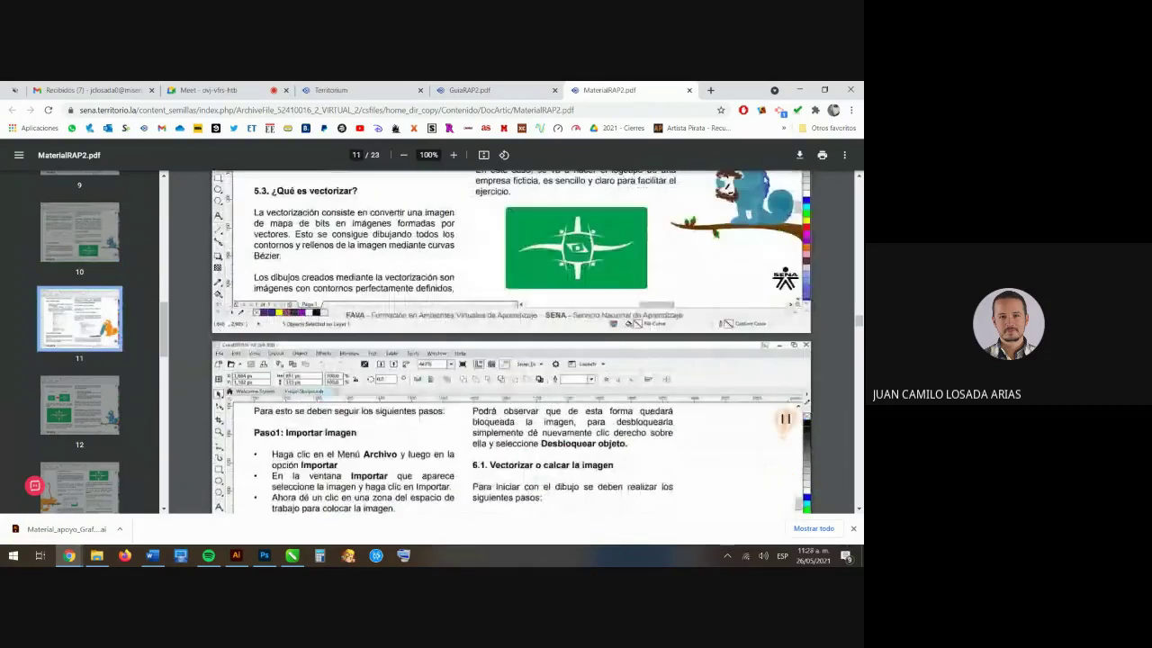
{"action": "left_click", "coordinate": [803, 155]}
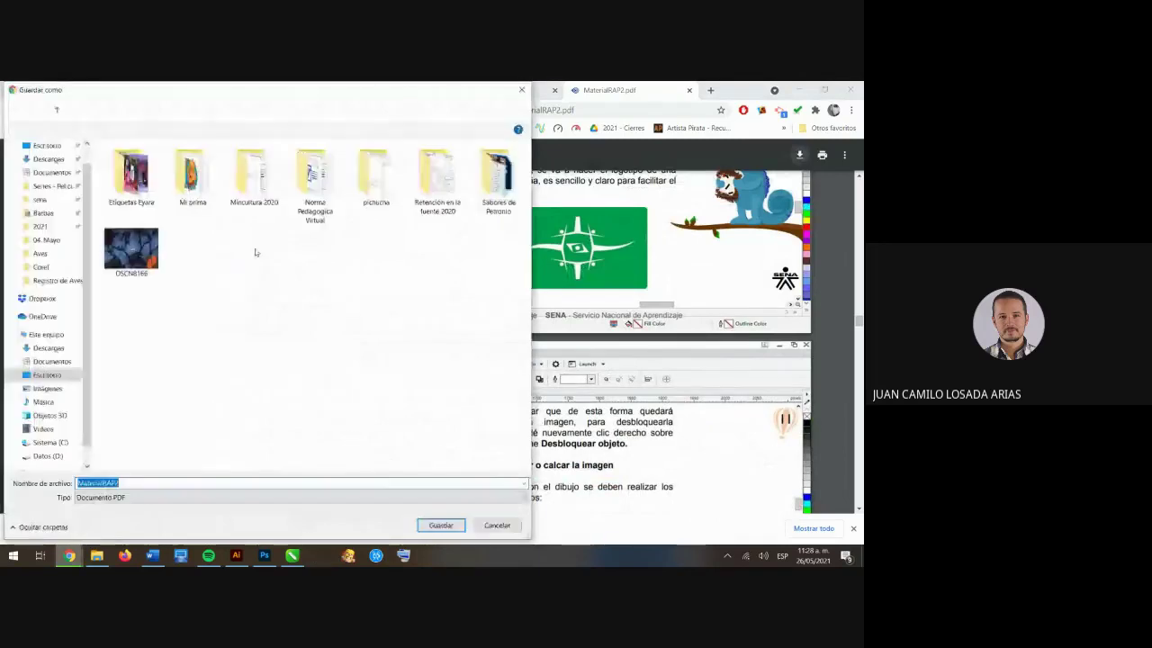
{"action": "left_click", "coordinate": [441, 525]}
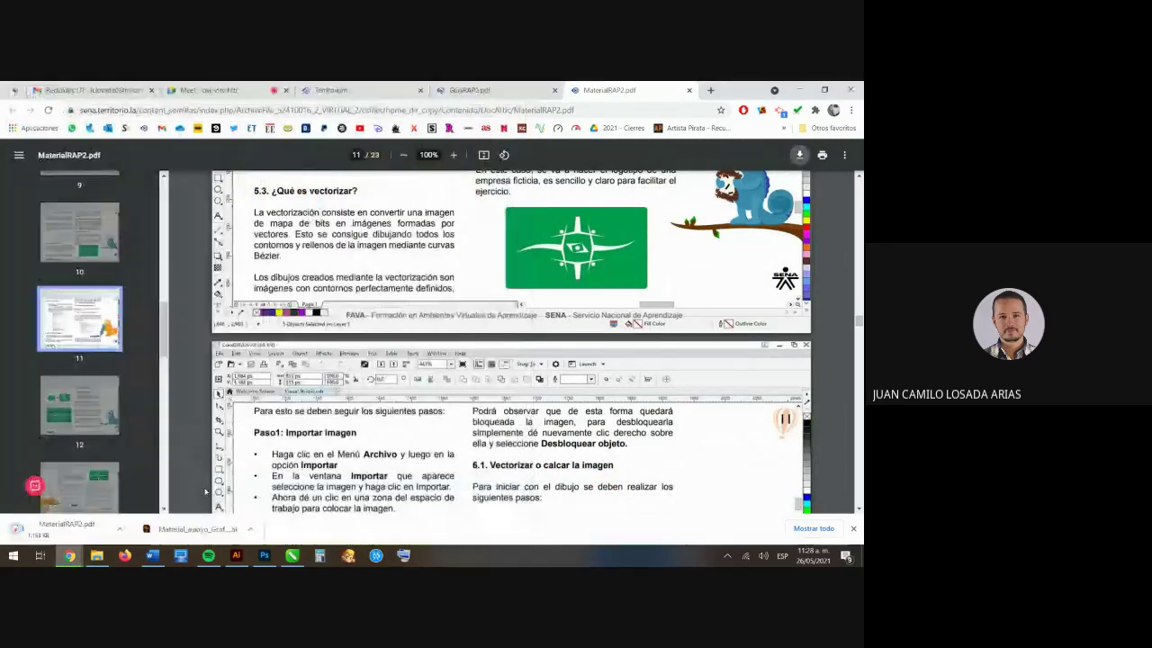
- Review section 5.3 "¿Qué es vectorizar?" and the logo tracing instructions on pages 10 to 12 of the PDF
{"action": "scroll", "coordinate": [504, 396], "scroll_direction": "up", "scroll_amount": 1}
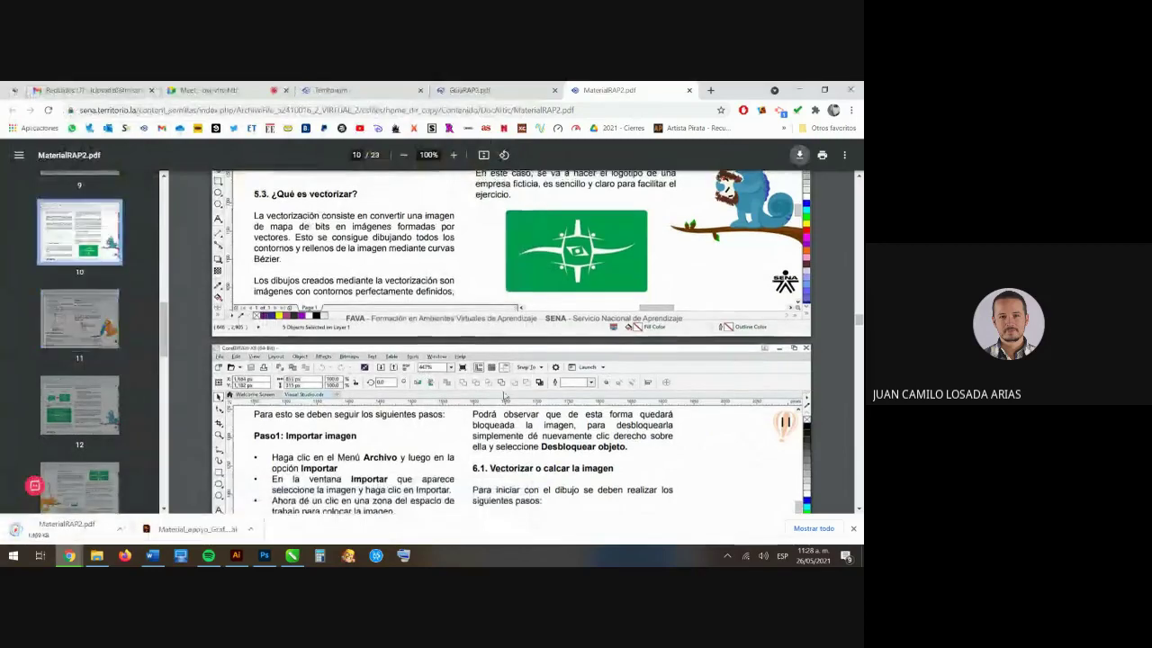
{"action": "scroll", "coordinate": [504, 396], "scroll_direction": "up", "scroll_amount": 3}
{"action": "left_click_drag", "start_coordinate": [410, 392], "coordinate": [455, 405]}
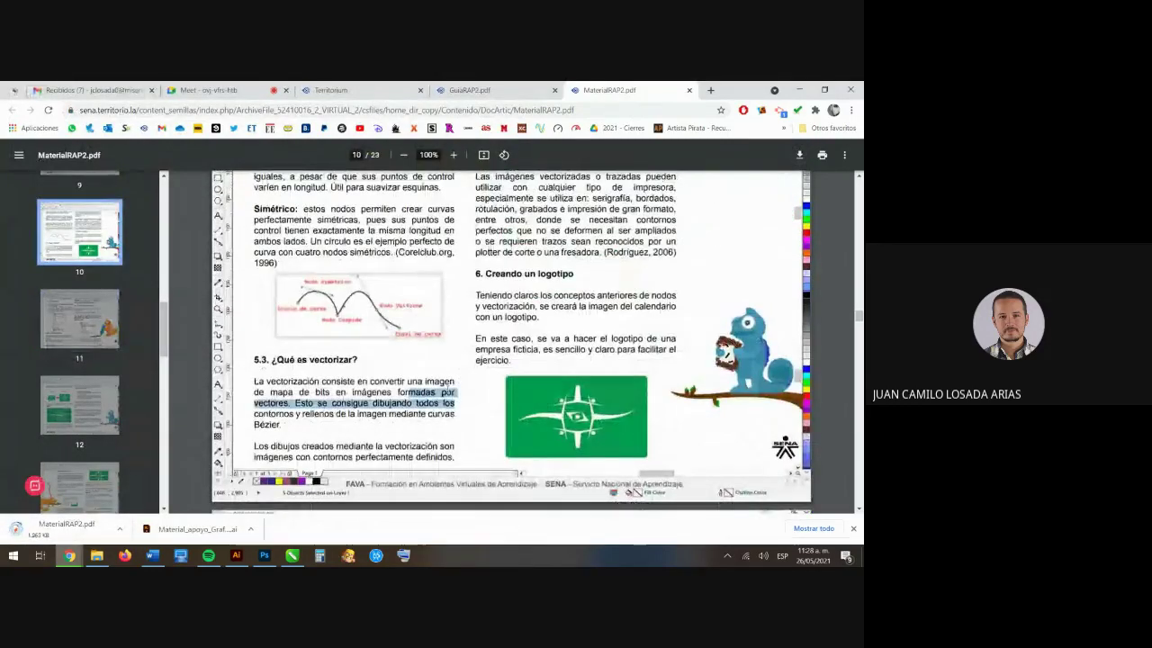
{"action": "left_click", "coordinate": [457, 406]}
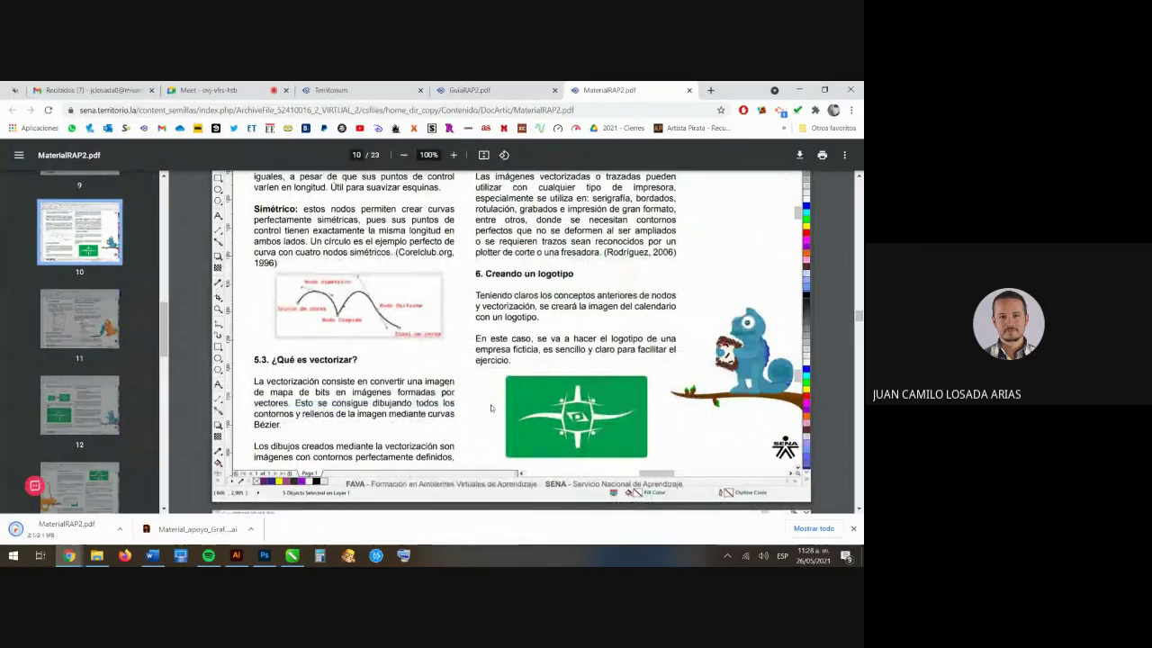
{"action": "scroll", "coordinate": [490, 408], "scroll_direction": "down", "scroll_amount": 8}
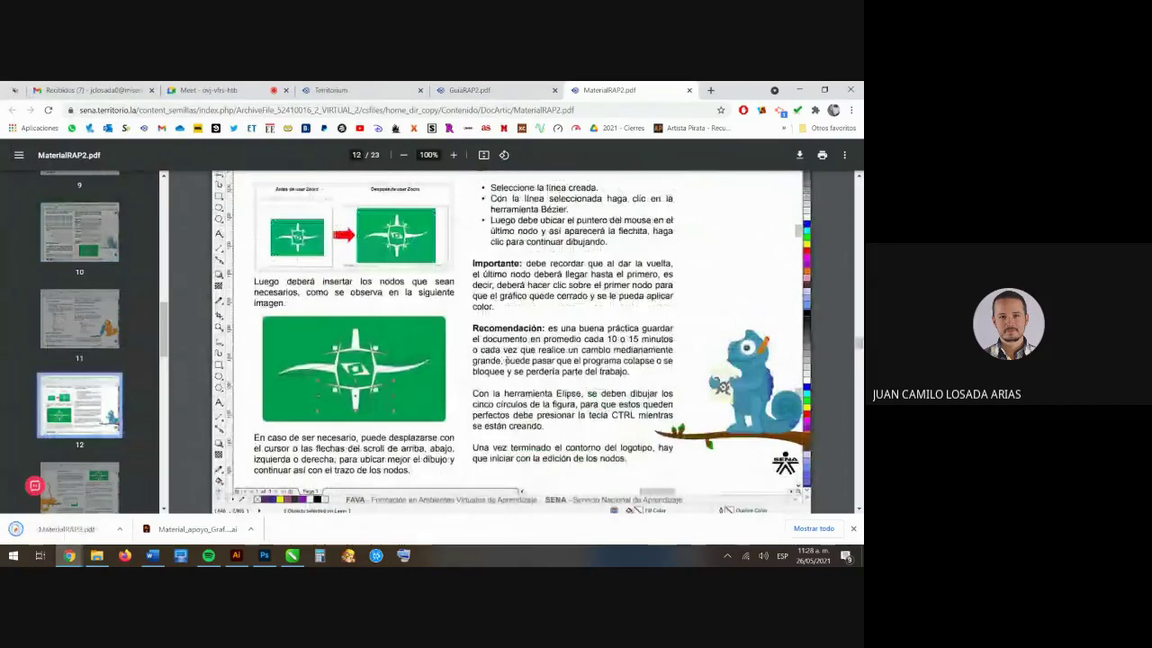
{"action": "scroll", "coordinate": [506, 360], "scroll_direction": "up", "scroll_amount": 3}
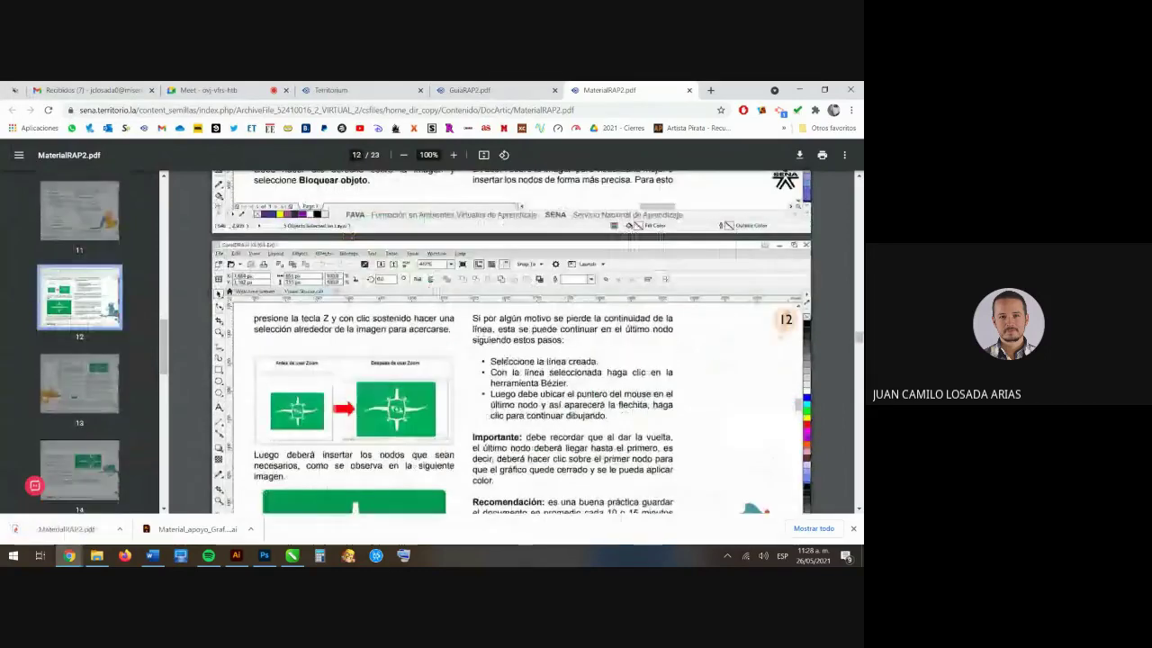
{"action": "scroll", "coordinate": [507, 360], "scroll_direction": "up", "scroll_amount": 5}
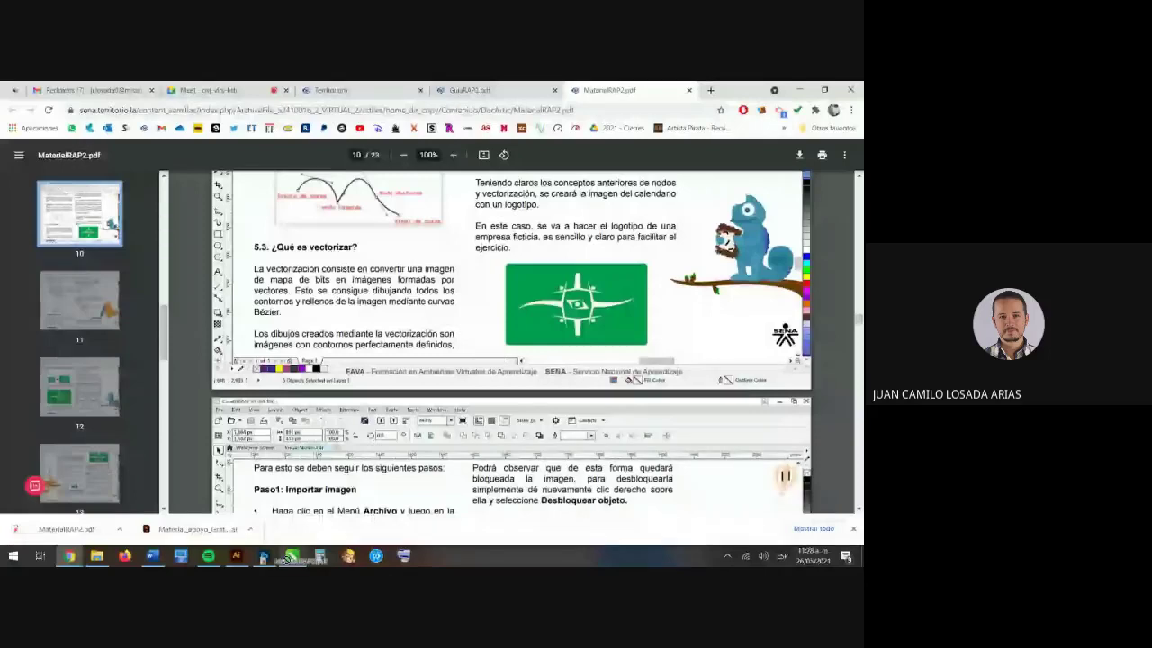
- Switch to CorelDRAW and import only page 10 of MaterialRAP2.pdf, keeping its text as text
{"action": "left_click", "coordinate": [290, 555]}
{"action": "left_click_drag", "start_coordinate": [430, 248], "coordinate": [622, 237]}
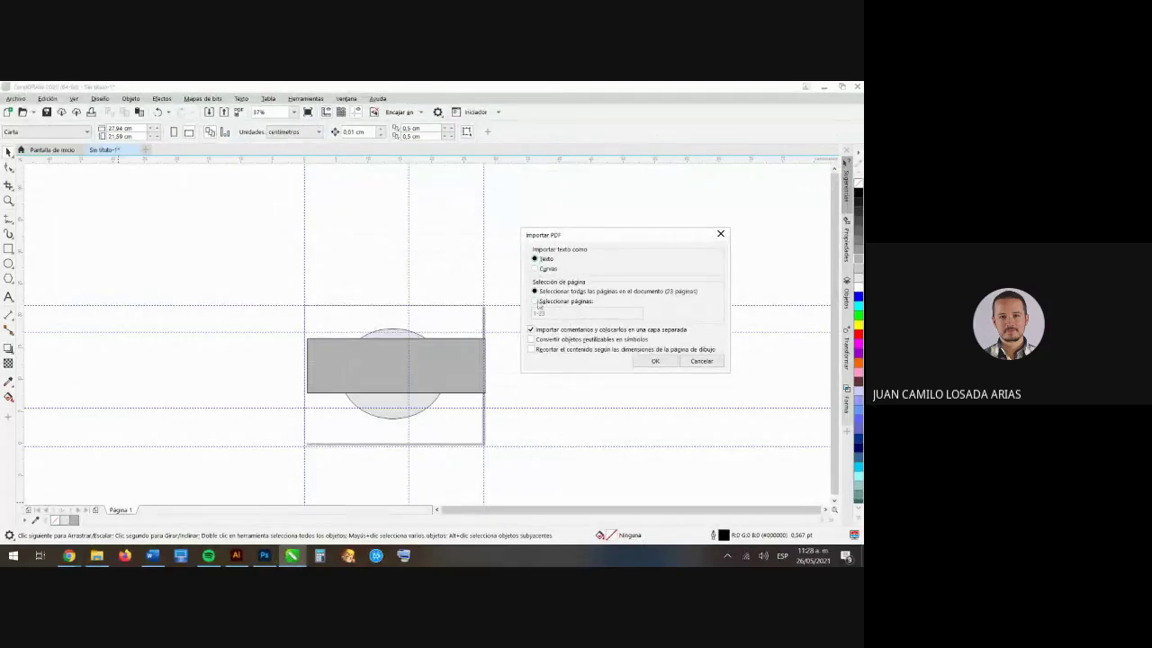
{"action": "left_click", "coordinate": [535, 302]}
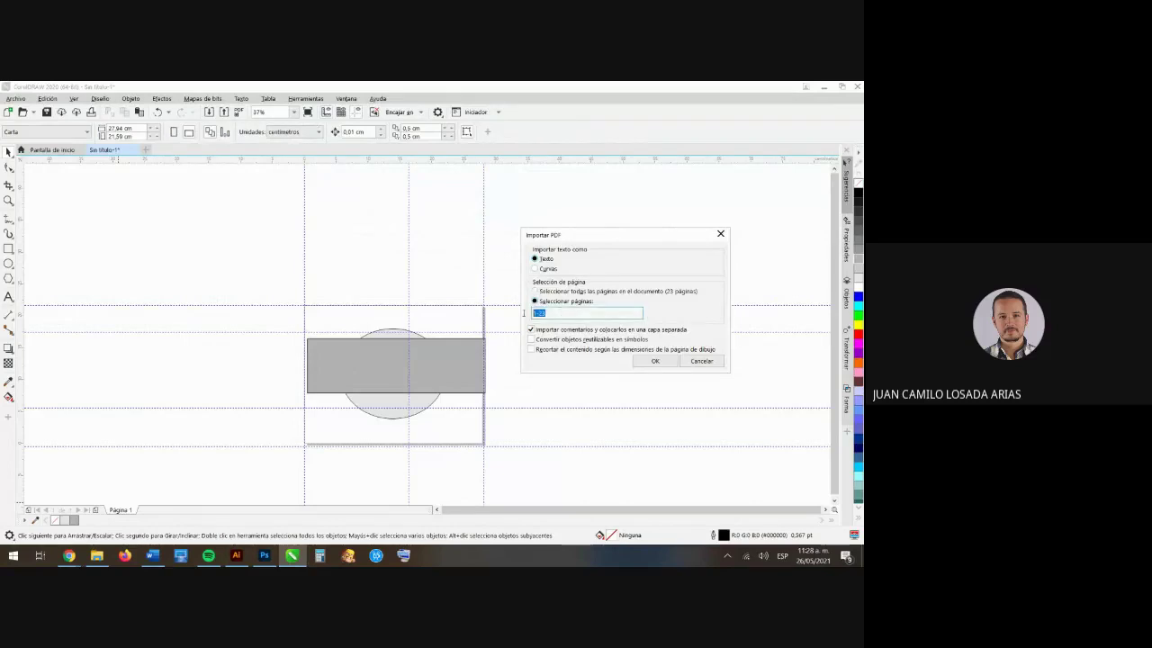
{"action": "left_click", "coordinate": [655, 360]}
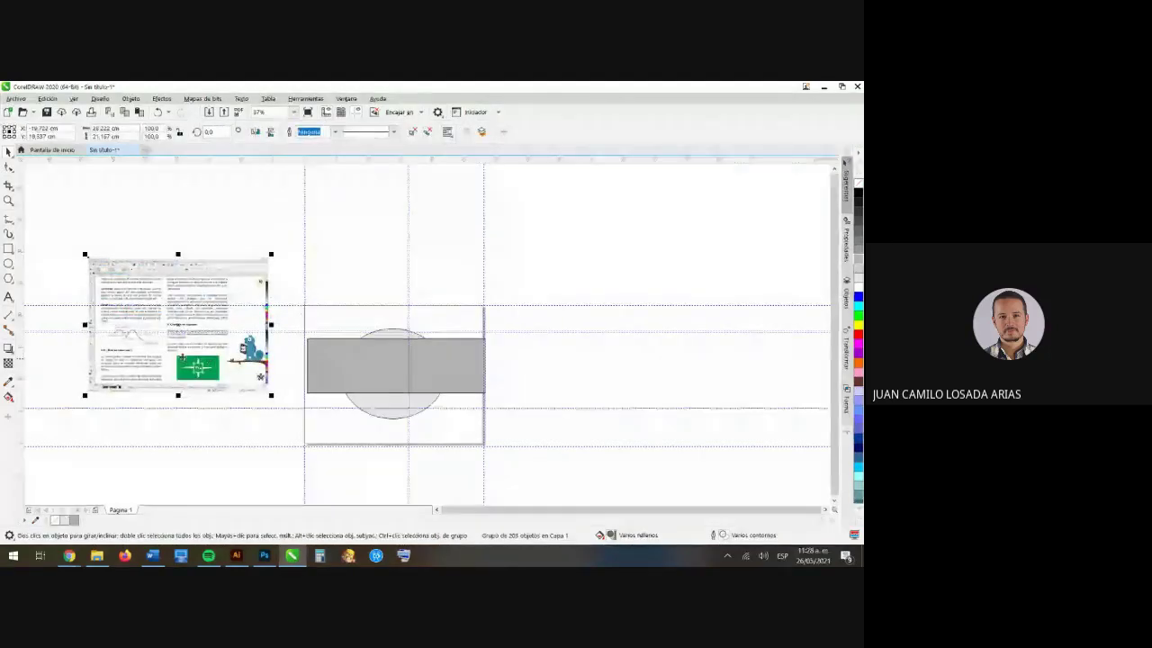
- Reposition the imported PDF page beside the drawing page and ungroup all of its objects
{"action": "scroll", "coordinate": [178, 367], "scroll_direction": "up", "scroll_amount": 1}
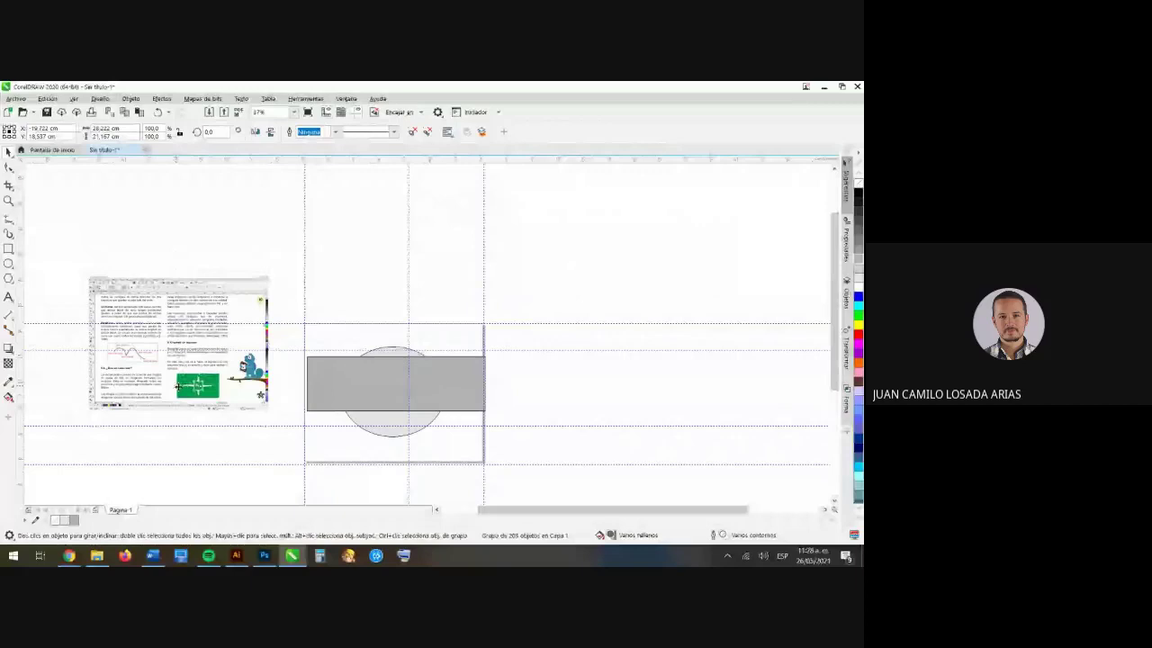
{"action": "scroll", "coordinate": [178, 386], "scroll_direction": "up", "scroll_amount": 5}
{"action": "scroll", "coordinate": [276, 336], "scroll_direction": "down", "scroll_amount": 4}
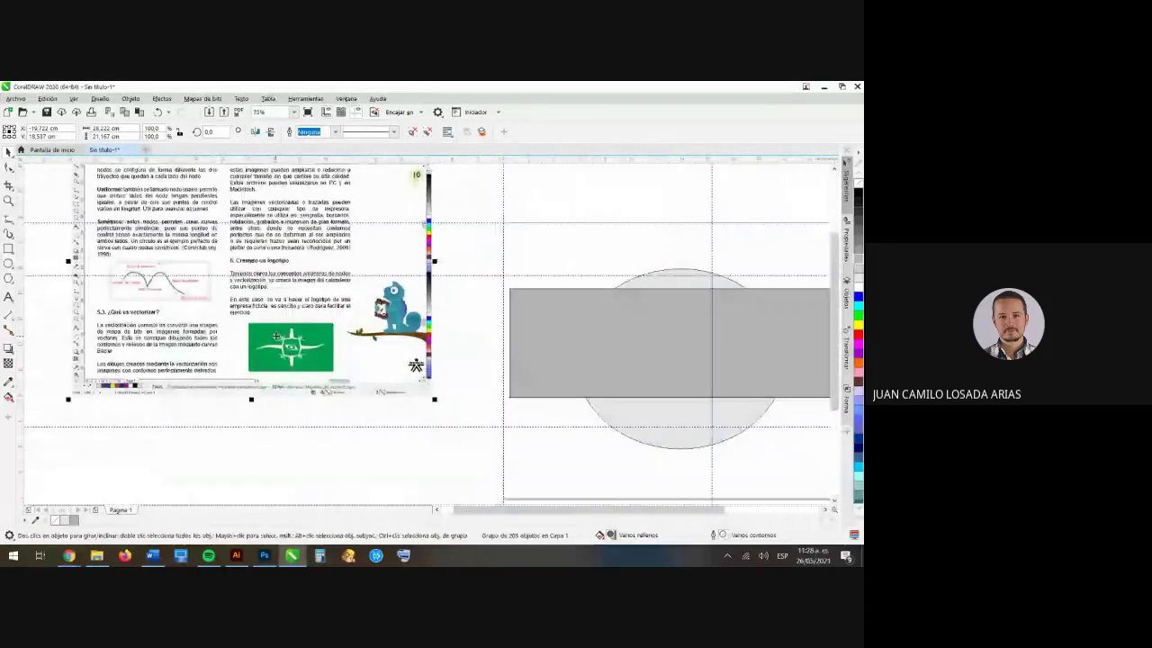
{"action": "left_click", "coordinate": [276, 336]}
{"action": "left_click", "coordinate": [399, 307]}
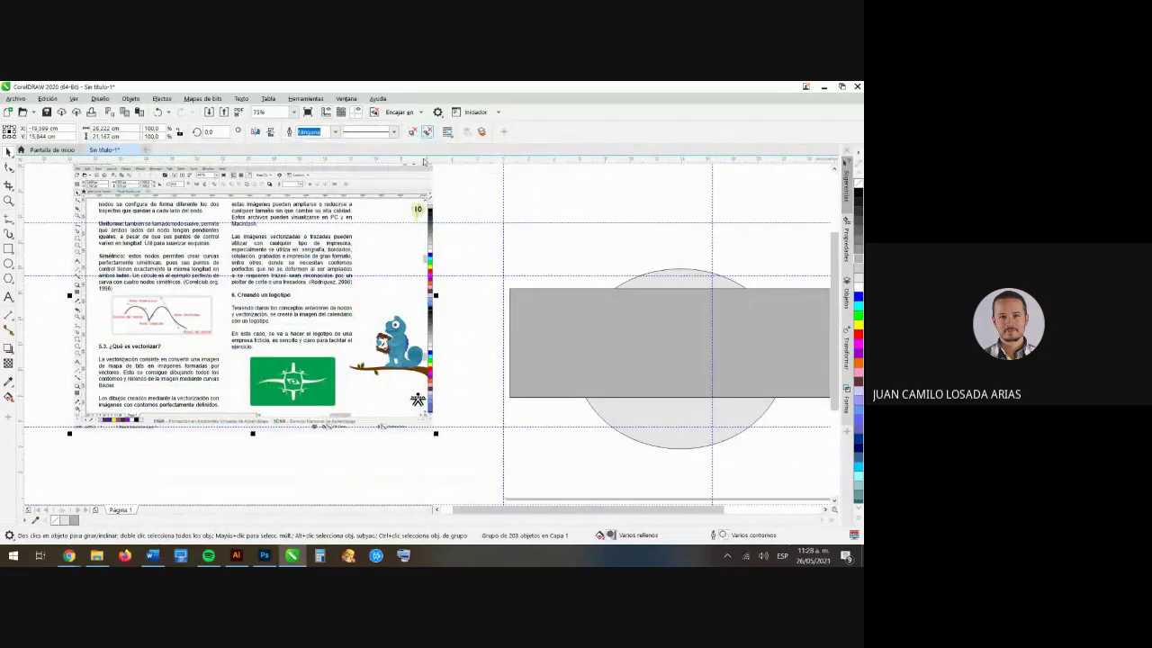
{"action": "left_click", "coordinate": [475, 244]}
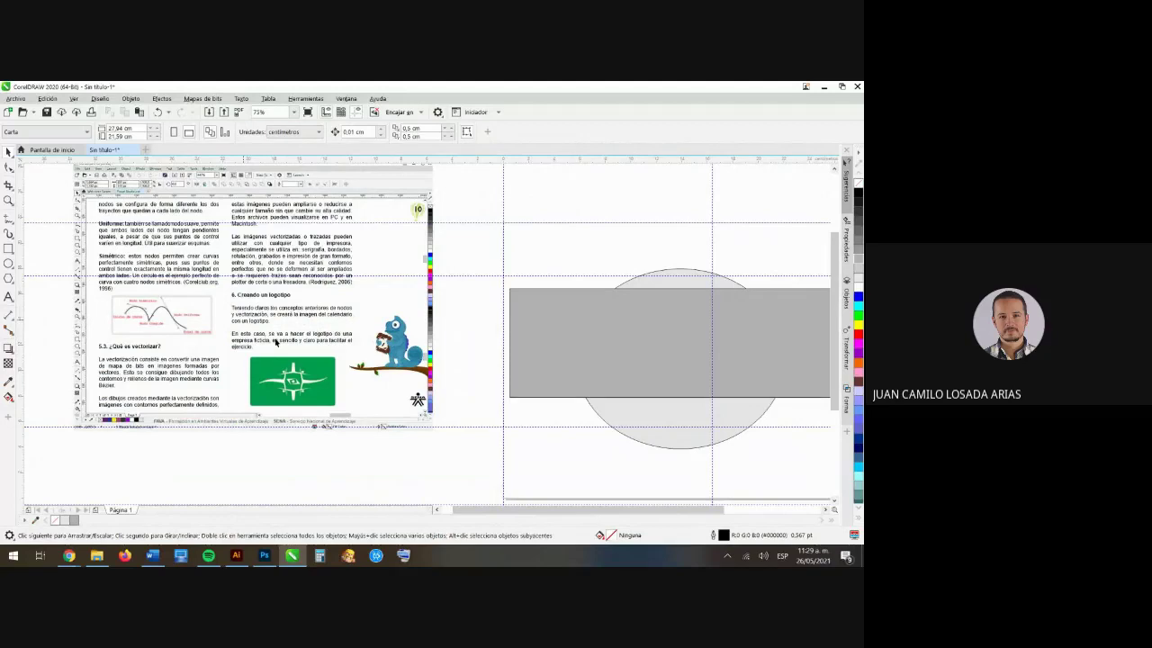
{"action": "left_click_drag", "start_coordinate": [289, 341], "coordinate": [303, 372]}
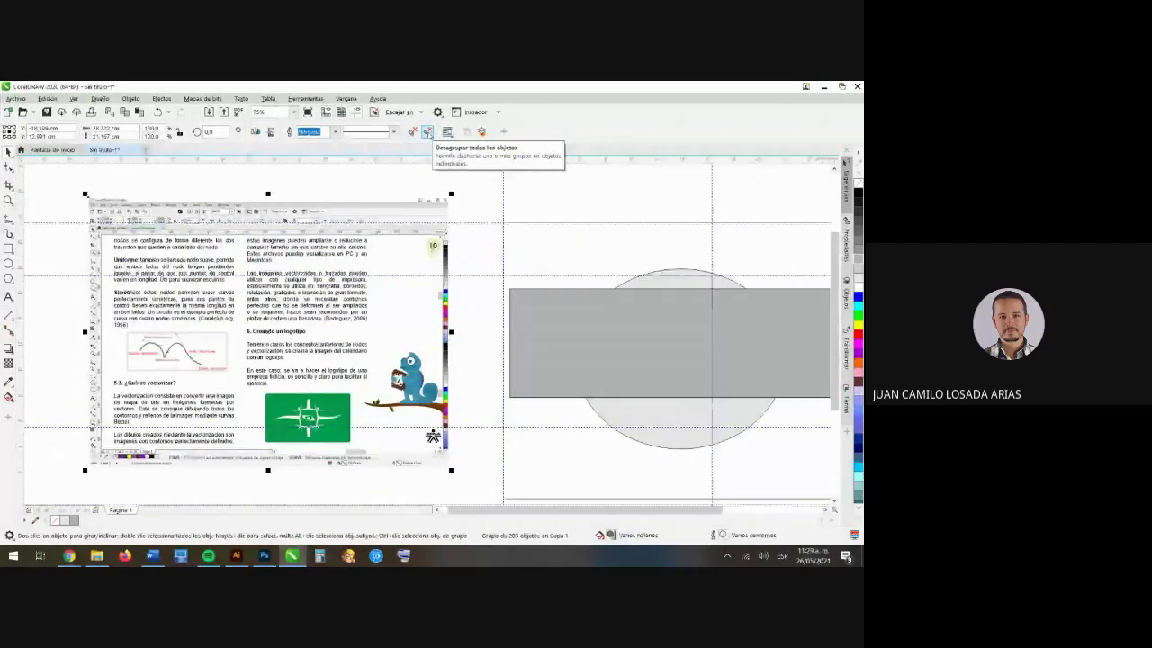
{"action": "left_click", "coordinate": [428, 132]}
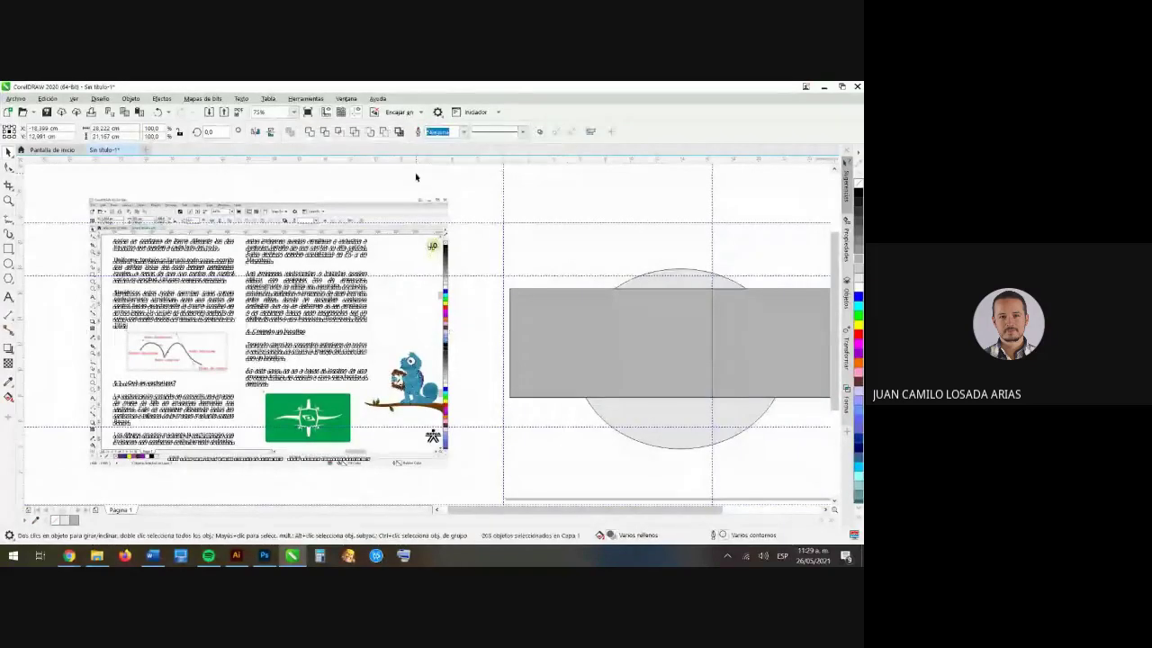
{"action": "left_click", "coordinate": [417, 175]}
- Delete the imported page's background screenshot bitmap and the shape forming the blue chameleon's head
{"action": "left_click", "coordinate": [402, 381]}
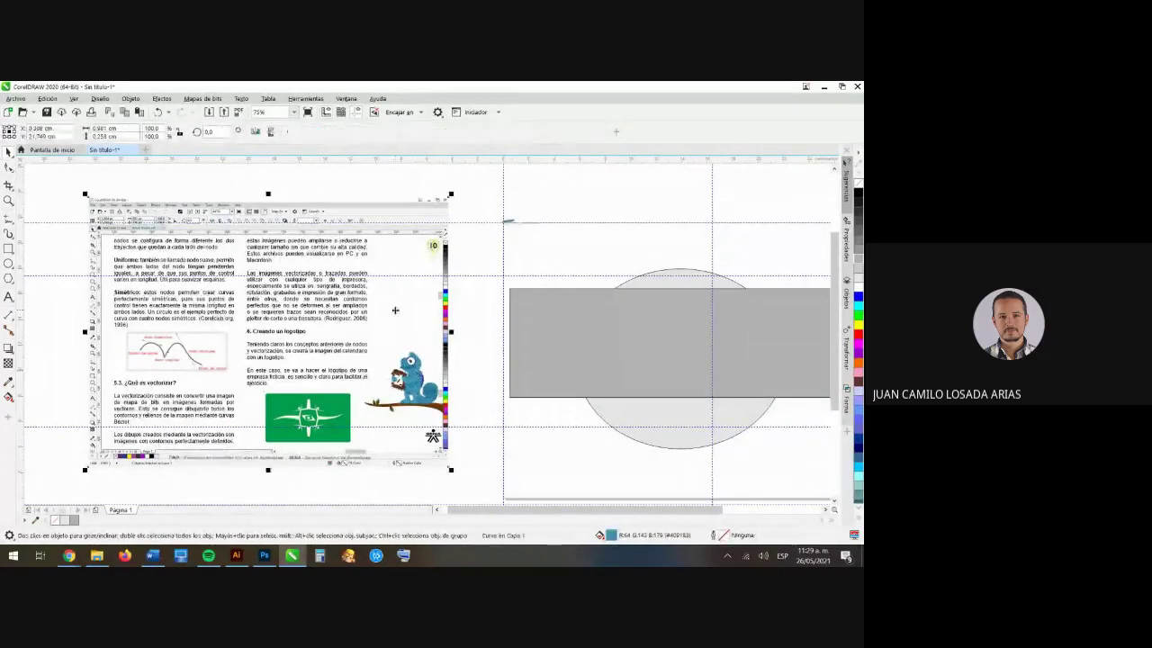
{"action": "scroll", "coordinate": [403, 381], "scroll_direction": "up", "scroll_amount": 2}
{"action": "scroll", "coordinate": [402, 381], "scroll_direction": "up", "scroll_amount": 4}
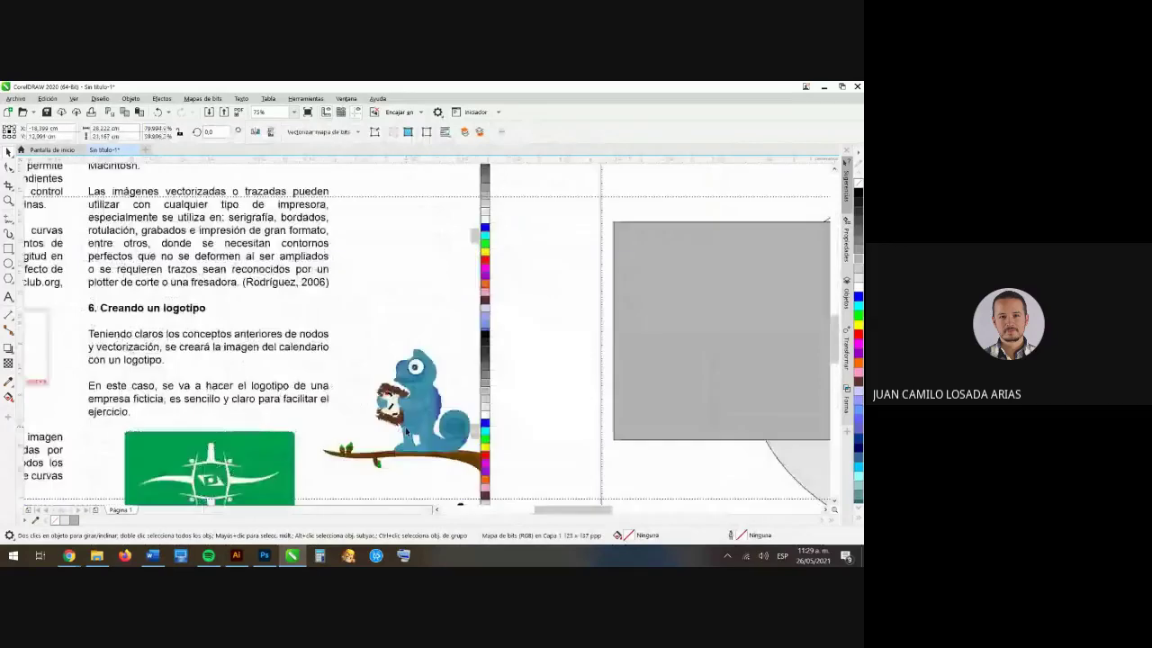
{"action": "left_click", "coordinate": [441, 310]}
{"action": "left_click", "coordinate": [454, 313]}
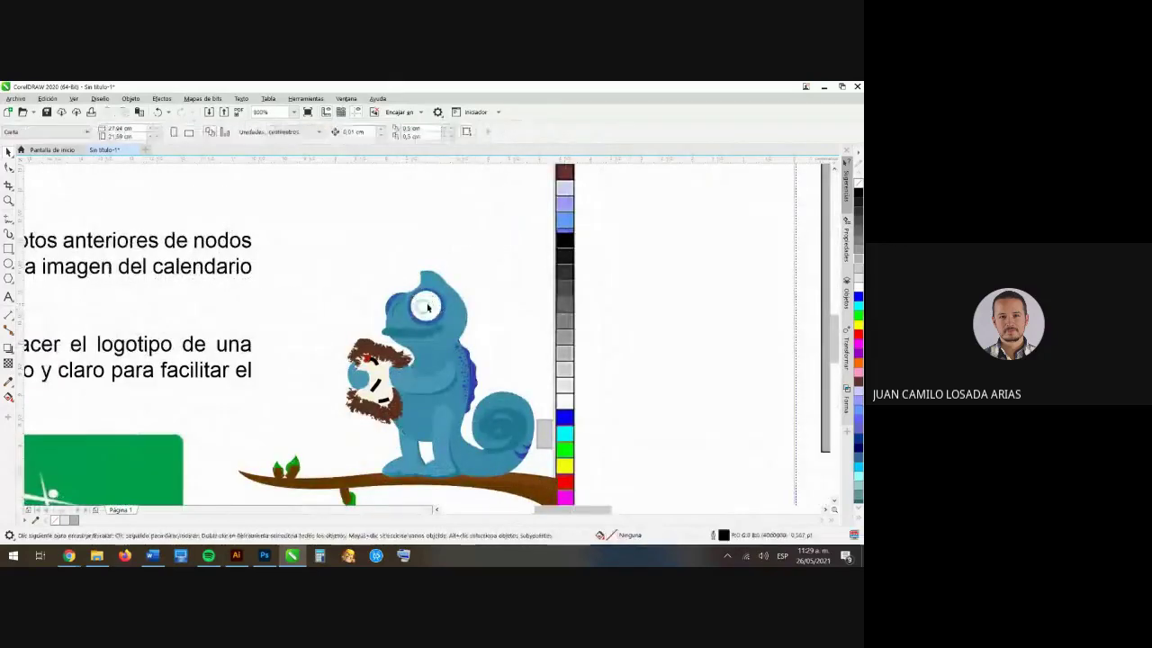
{"action": "left_click", "coordinate": [454, 312]}
{"action": "left_click", "coordinate": [456, 314]}
{"action": "left_click", "coordinate": [458, 313]}
{"action": "key", "text": "Delete"}
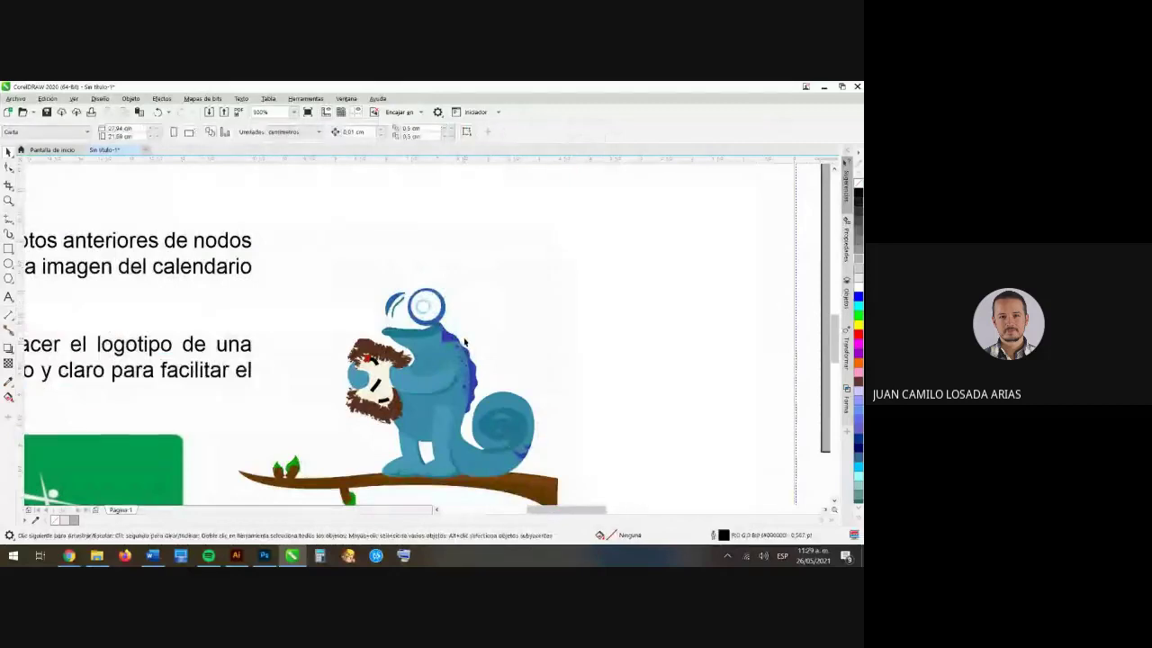
- Delete the two text lines starting "En este caso, se va a hacer el logotipo" above the green logo
{"action": "scroll", "coordinate": [466, 347], "scroll_direction": "down", "scroll_amount": 5}
{"action": "scroll", "coordinate": [346, 324], "scroll_direction": "up", "scroll_amount": 1}
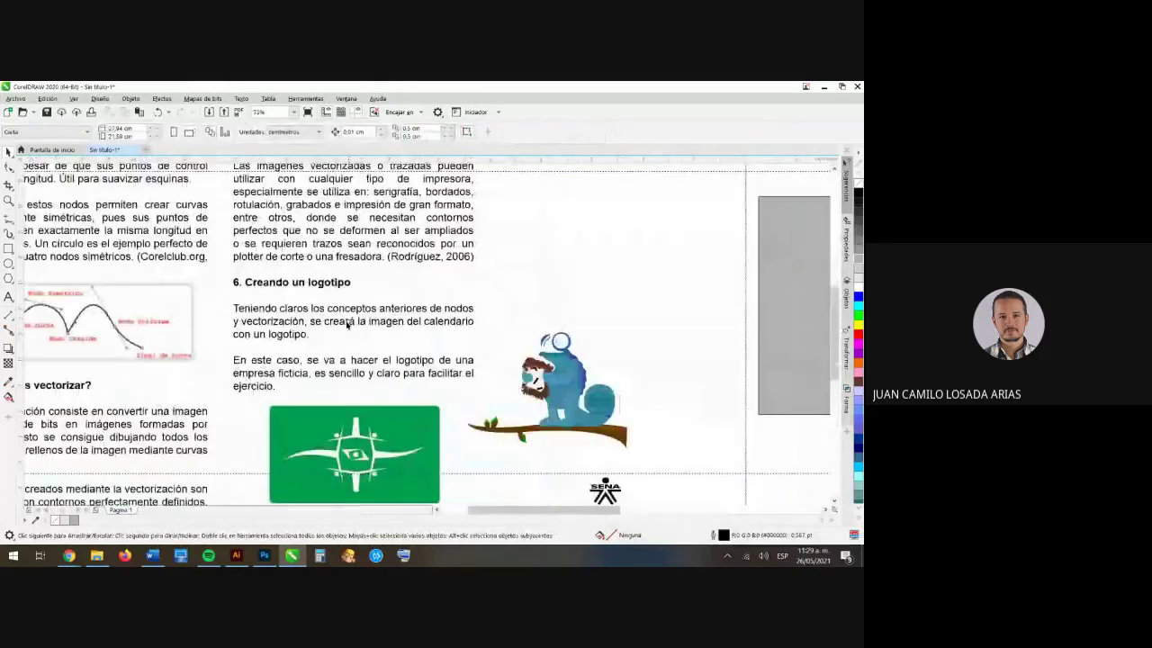
{"action": "left_click", "coordinate": [302, 367]}
{"action": "key", "text": "Delete"}
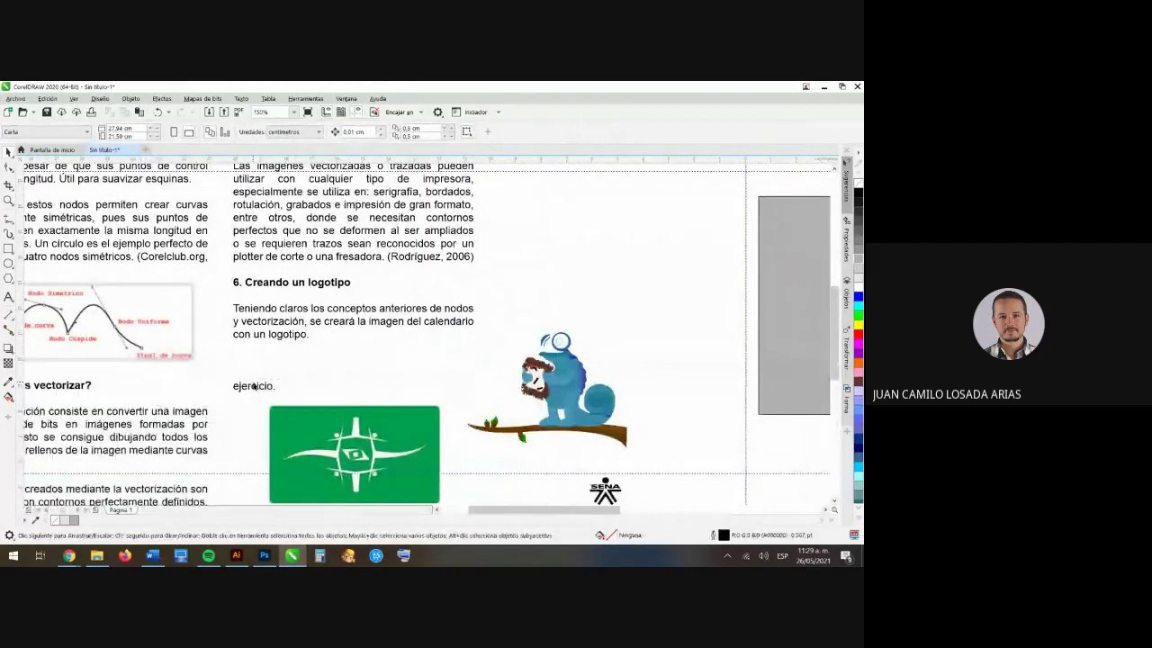
{"action": "left_click", "coordinate": [253, 386]}
- Move the green logo bitmap out of the imported content to the empty area just below the drawing page
{"action": "scroll", "coordinate": [364, 353], "scroll_direction": "down", "scroll_amount": 4}
{"action": "left_click", "coordinate": [364, 376]}
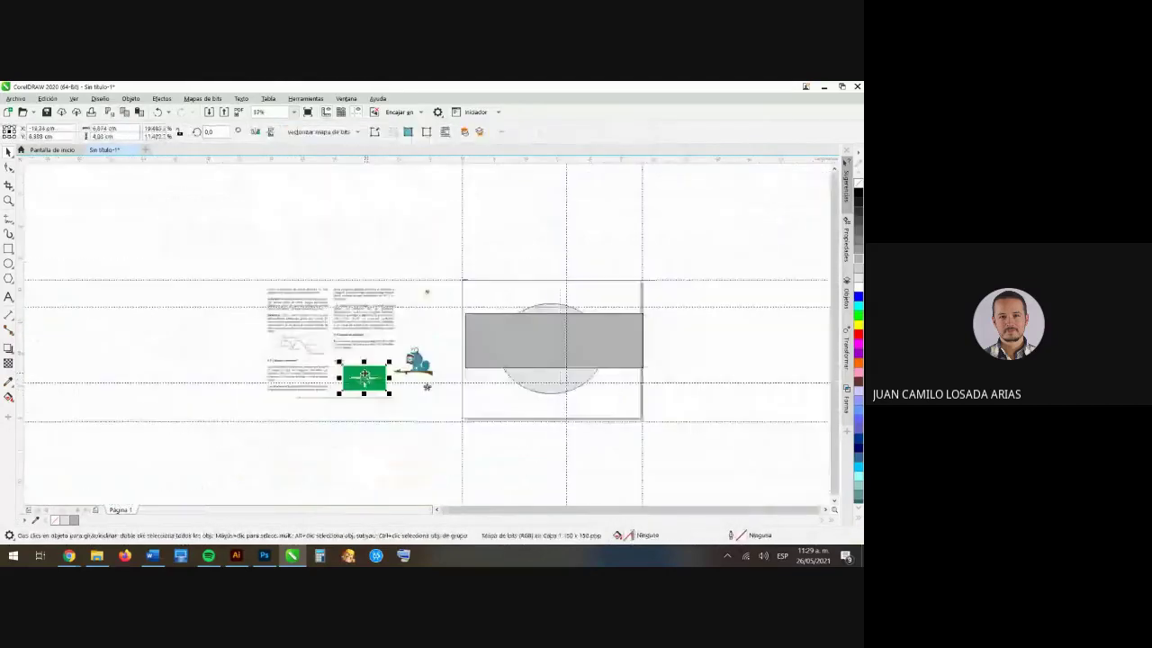
{"action": "scroll", "coordinate": [378, 369], "scroll_direction": "up", "scroll_amount": 4}
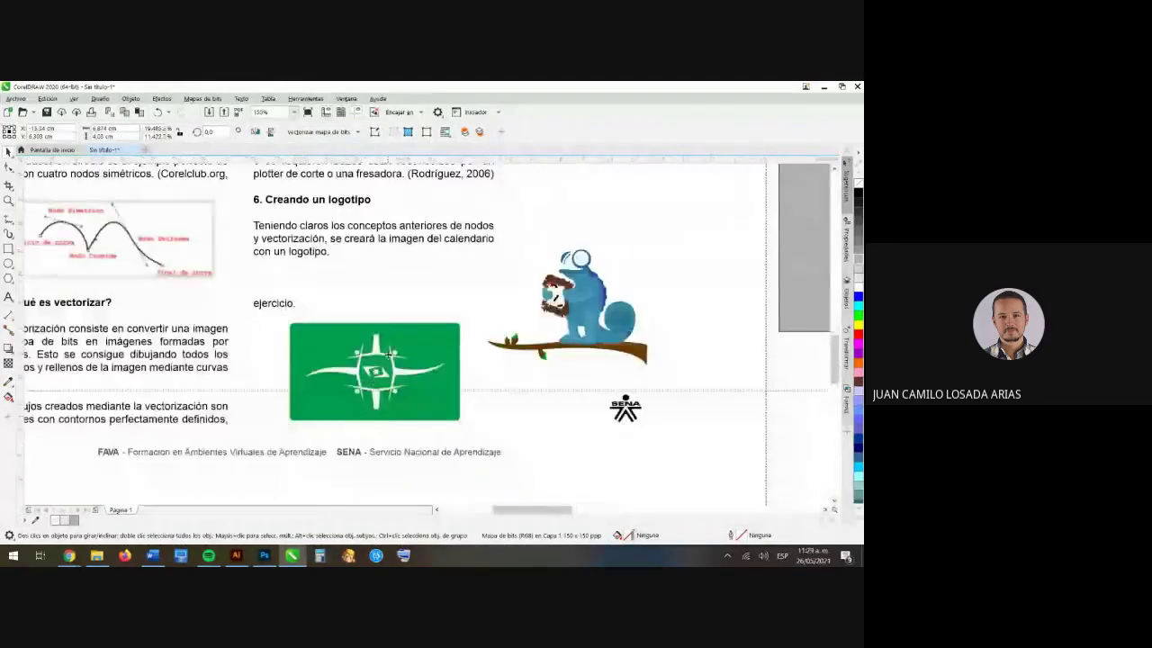
{"action": "scroll", "coordinate": [388, 354], "scroll_direction": "up", "scroll_amount": 2}
{"action": "scroll", "coordinate": [389, 354], "scroll_direction": "down", "scroll_amount": 2}
{"action": "left_click_drag", "start_coordinate": [370, 353], "coordinate": [538, 451]}
{"action": "scroll", "coordinate": [538, 450], "scroll_direction": "down", "scroll_amount": 2}
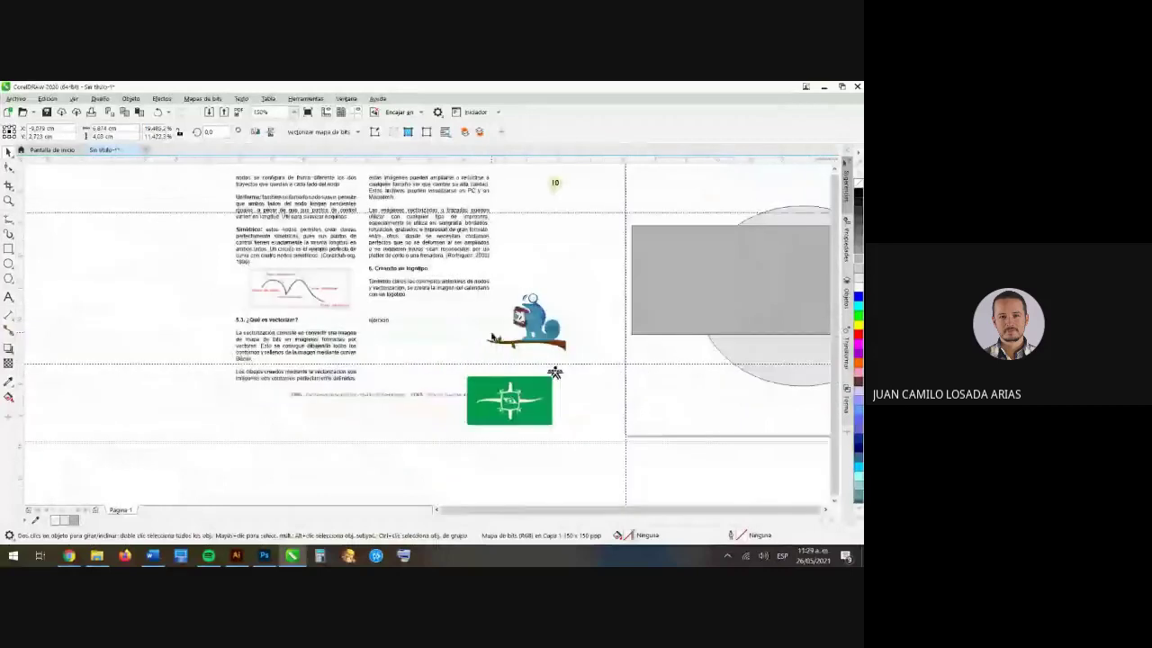
{"action": "scroll", "coordinate": [554, 372], "scroll_direction": "down", "scroll_amount": 4}
{"action": "left_click_drag", "start_coordinate": [504, 369], "coordinate": [706, 420]}
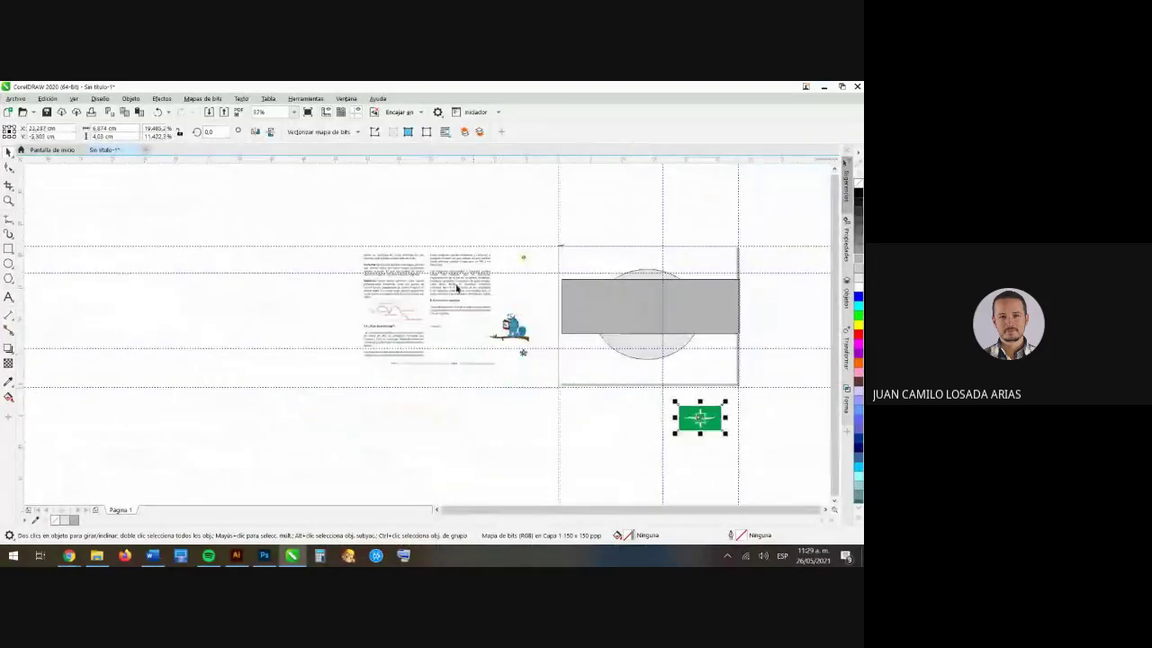
- Delete all remaining imported page objects, along with the grey rectangle and ellipse on the drawing page
{"action": "left_click_drag", "start_coordinate": [309, 208], "coordinate": [549, 400]}
{"action": "key", "text": "Delete"}
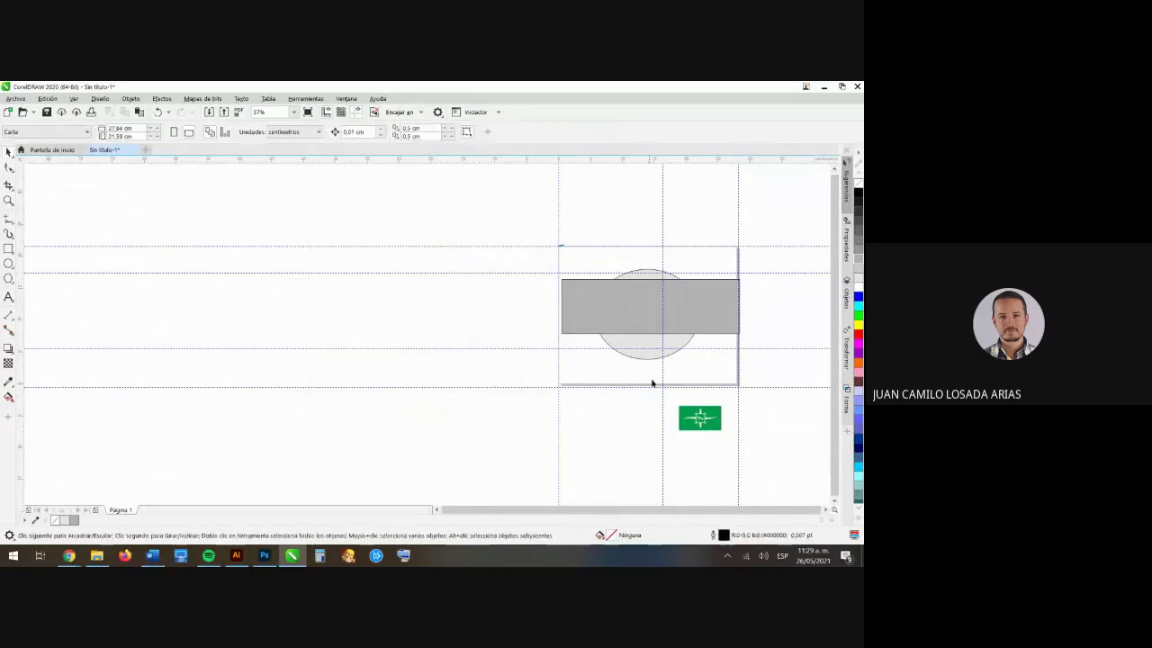
{"action": "left_click_drag", "start_coordinate": [718, 417], "coordinate": [546, 250]}
{"action": "key", "text": "Delete"}
{"action": "key", "text": "Delete"}
- Move the green logo bitmap onto the drawing page at about X 11.7 cm, Y 10.5 cm
{"action": "left_click_drag", "start_coordinate": [520, 315], "coordinate": [650, 321]}
{"action": "scroll", "coordinate": [653, 327], "scroll_direction": "up", "scroll_amount": 3}
{"action": "scroll", "coordinate": [654, 326], "scroll_direction": "up", "scroll_amount": 2}
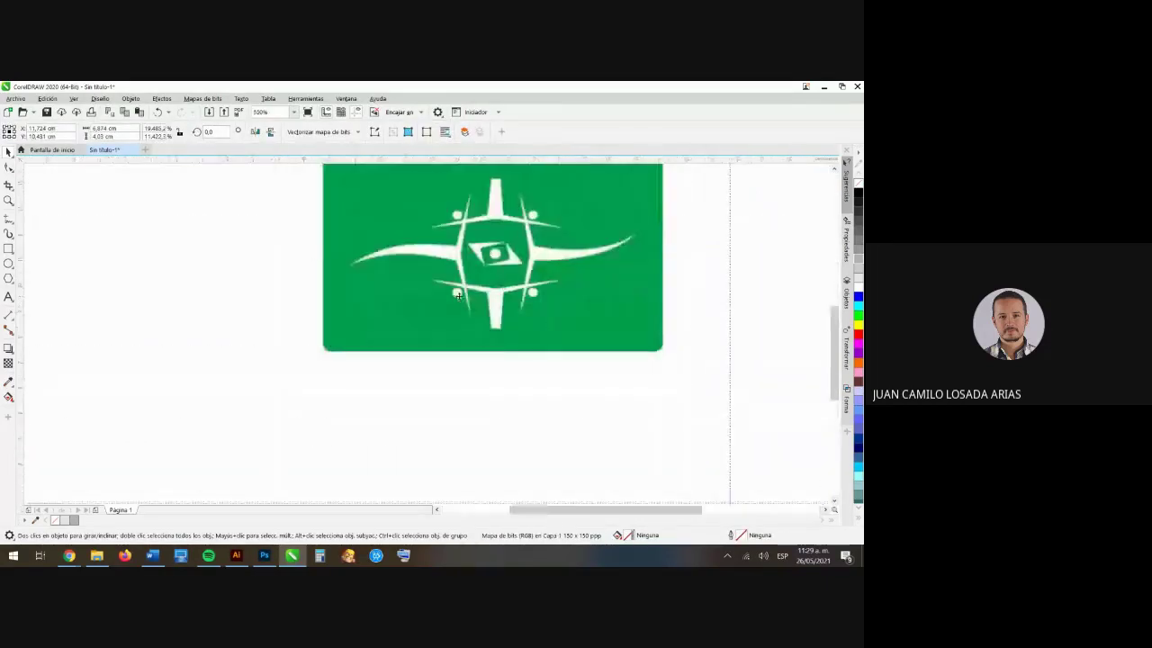
{"action": "scroll", "coordinate": [457, 295], "scroll_direction": "down", "scroll_amount": 2}
{"action": "scroll", "coordinate": [534, 243], "scroll_direction": "up", "scroll_amount": 2}
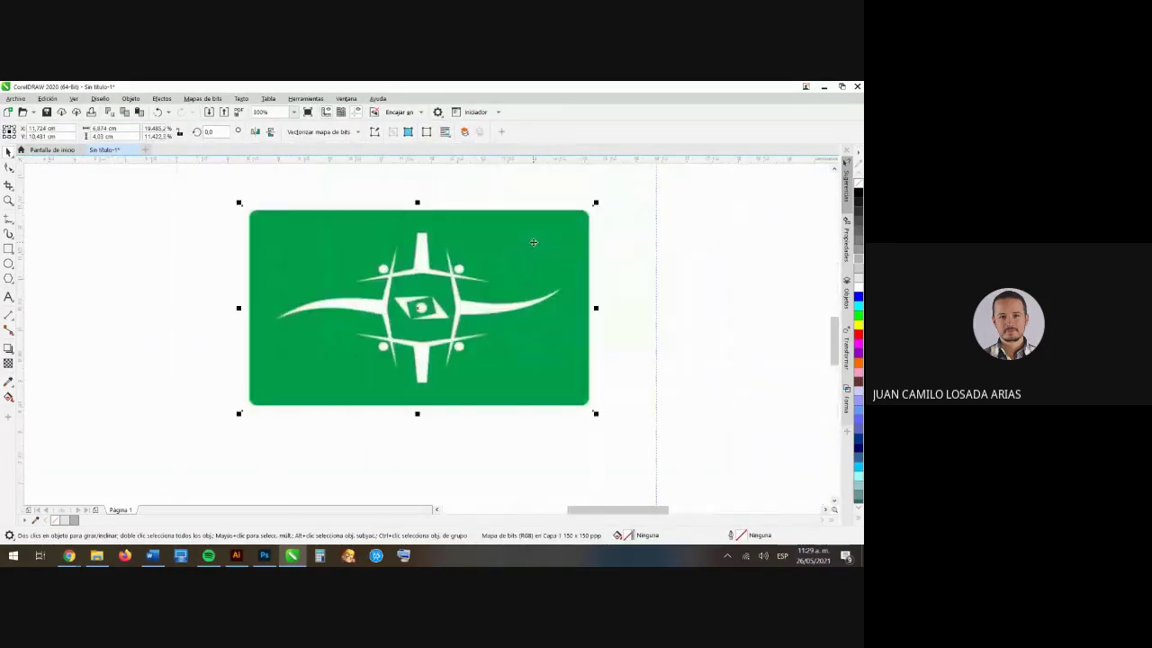
- Return to MaterialRAP2.pdf in the browser and review page 11's steps for importing and locking the image, highlighting the import instructions
{"action": "left_click", "coordinate": [69, 556]}
{"action": "left_click", "coordinate": [76, 528]}
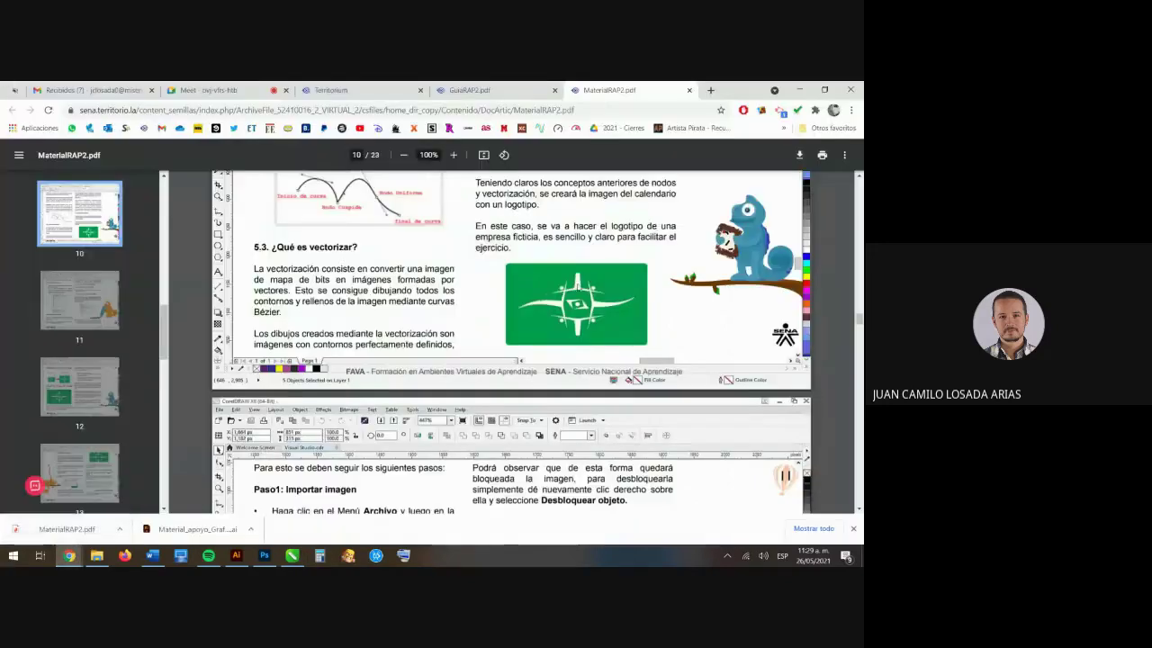
{"action": "scroll", "coordinate": [580, 286], "scroll_direction": "down", "scroll_amount": 4}
{"action": "scroll", "coordinate": [578, 287], "scroll_direction": "down", "scroll_amount": 1}
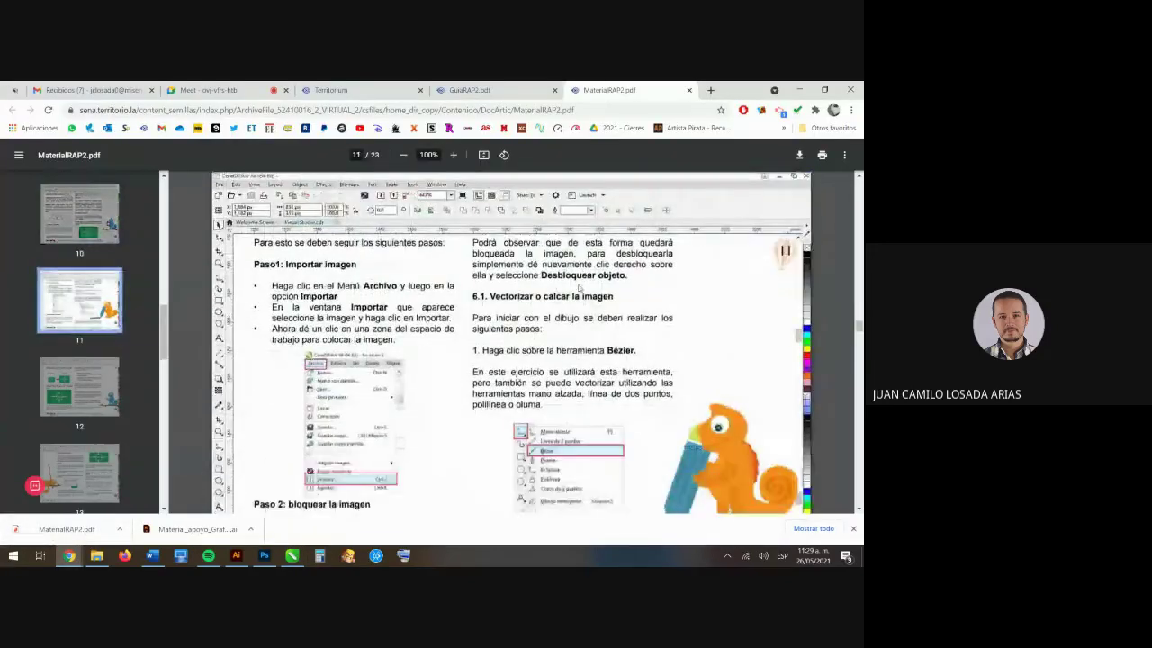
{"action": "left_click_drag", "start_coordinate": [306, 286], "coordinate": [393, 339]}
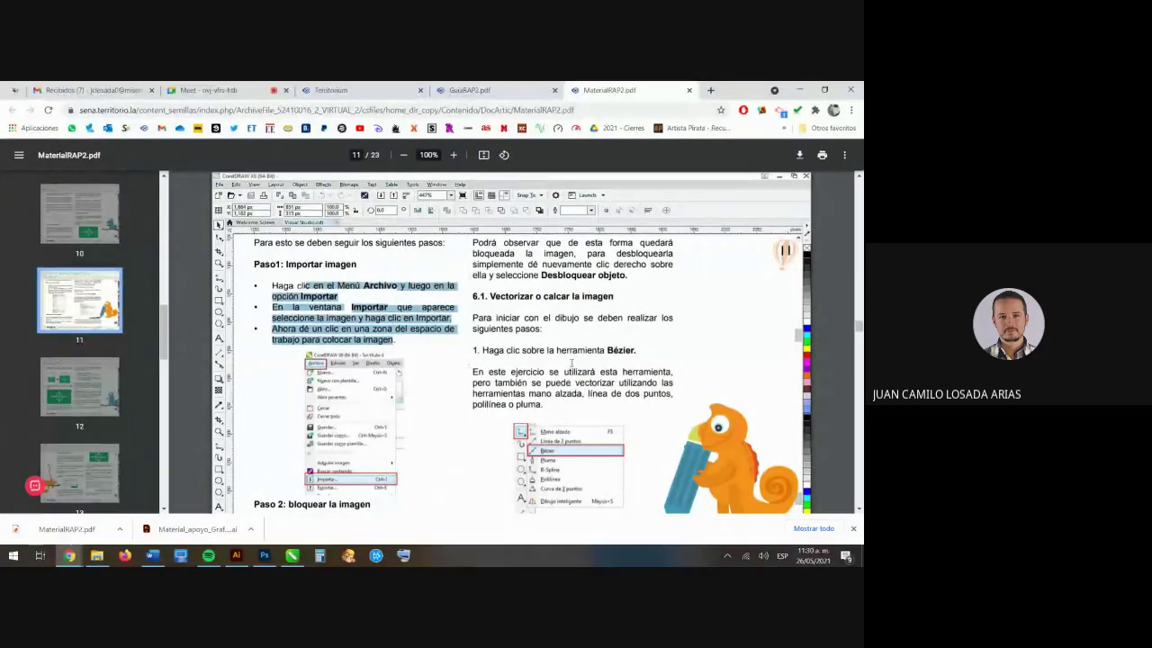
{"action": "scroll", "coordinate": [571, 363], "scroll_direction": "down", "scroll_amount": 5}
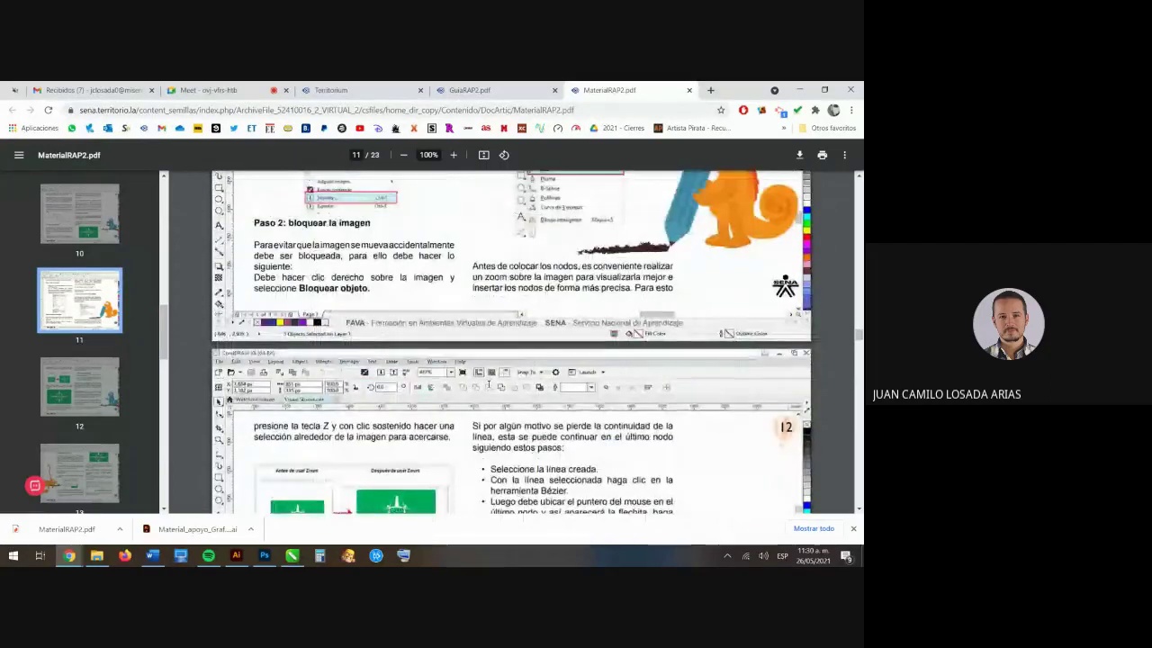
- Review Paso 2 on page 11 of MaterialRAP2.pdf, highlighting the instructions for locking the image with Bloquear objeto
{"action": "scroll", "coordinate": [489, 384], "scroll_direction": "up", "scroll_amount": 4}
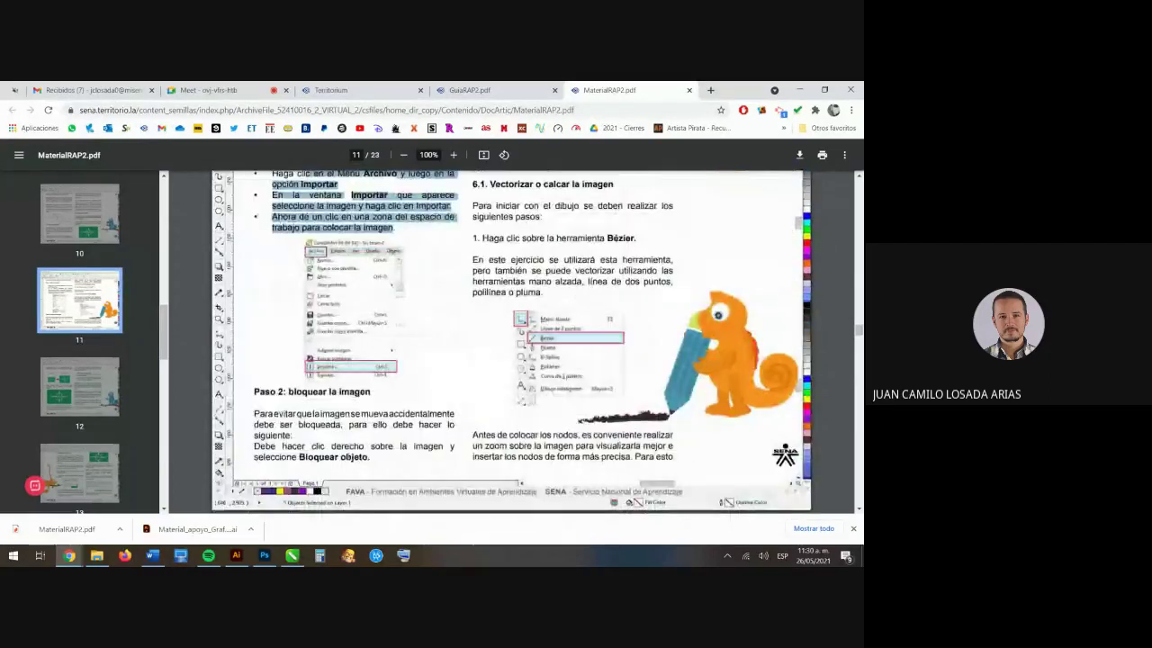
{"action": "left_click_drag", "start_coordinate": [269, 414], "coordinate": [358, 459]}
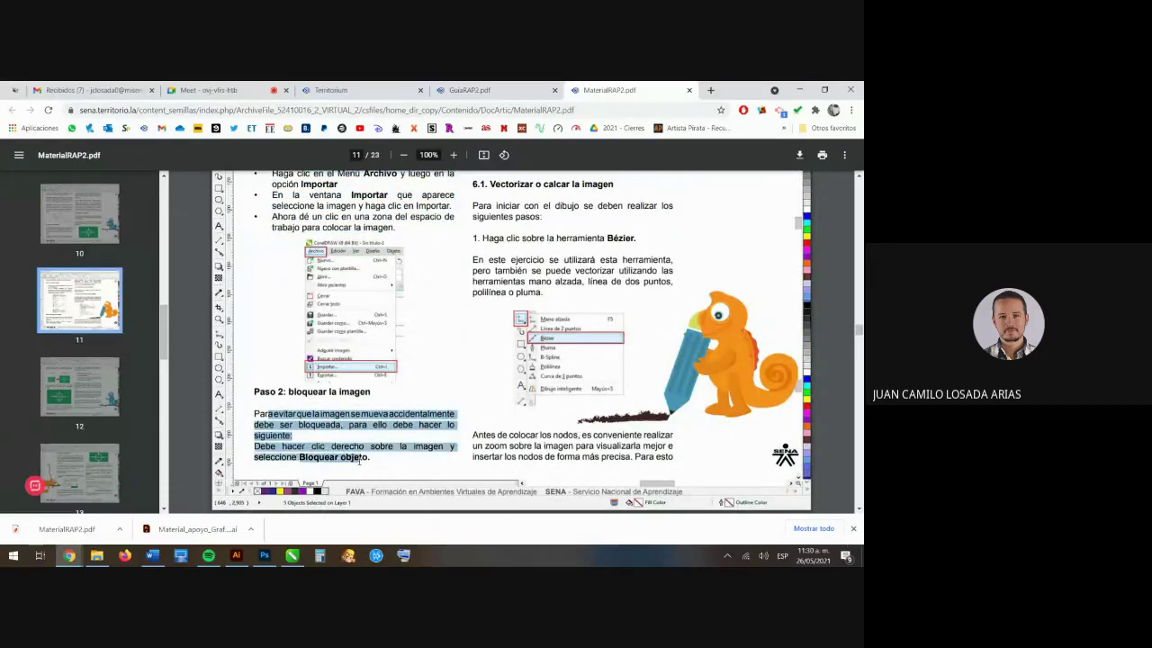
{"action": "left_click", "coordinate": [356, 459]}
{"action": "left_click_drag", "start_coordinate": [255, 446], "coordinate": [399, 453]}
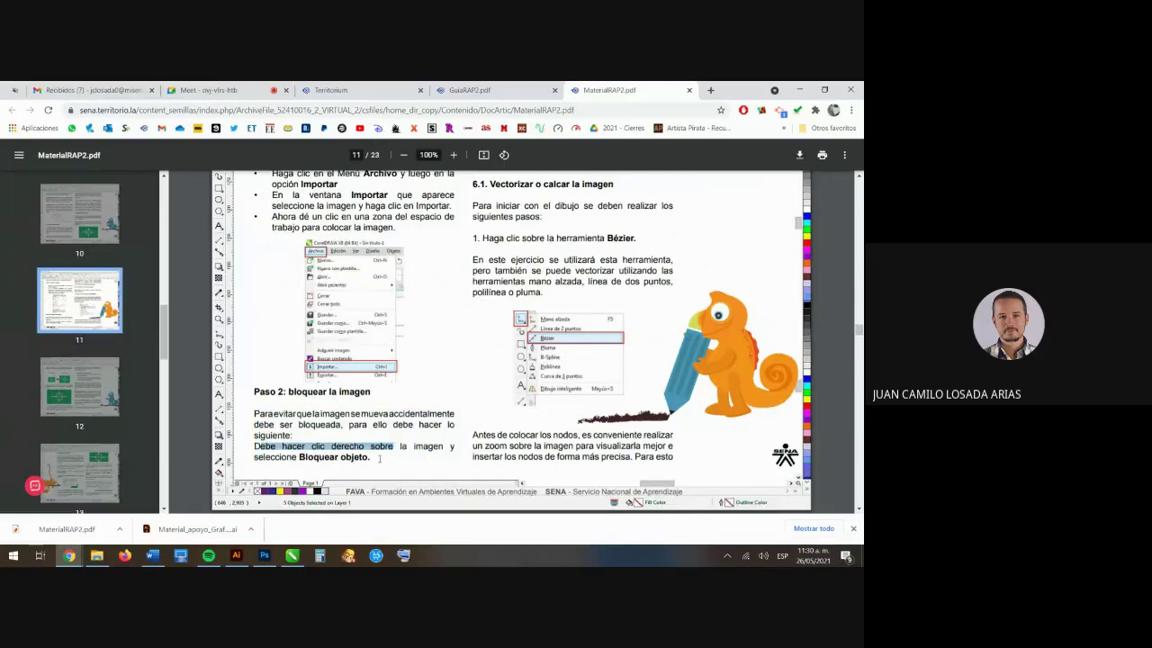
{"action": "left_click", "coordinate": [379, 459]}
- Switch to CorelDRAW, lock the green logo bitmap in place and try to select it to test the lock
{"action": "left_click", "coordinate": [302, 559]}
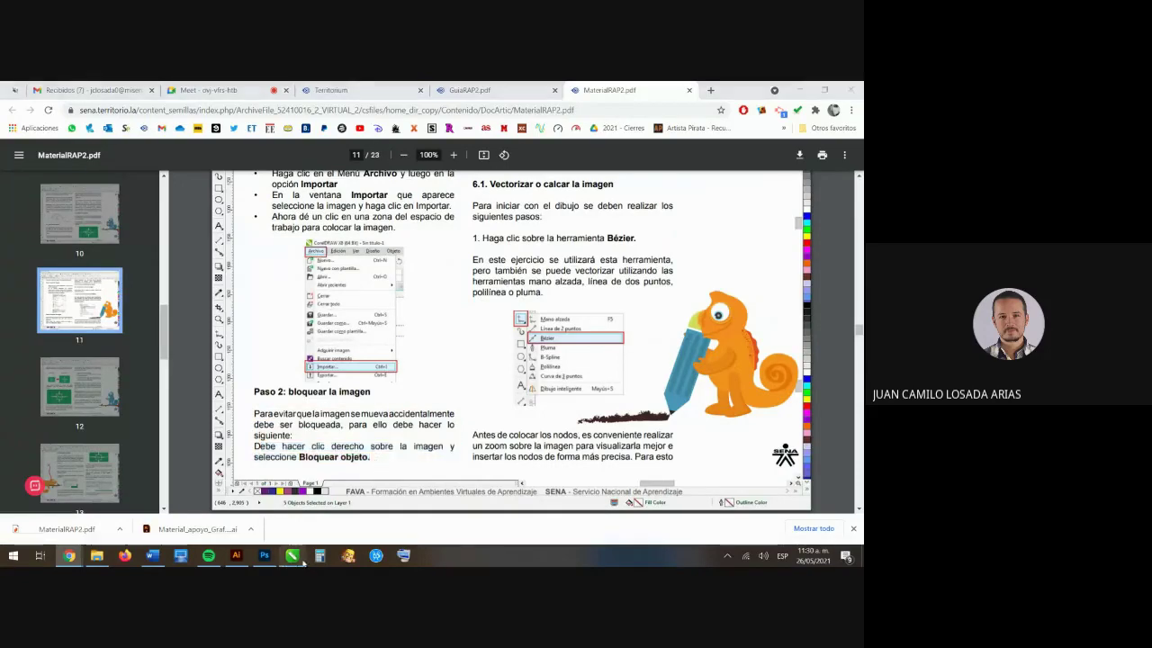
{"action": "right_click", "coordinate": [415, 335]}
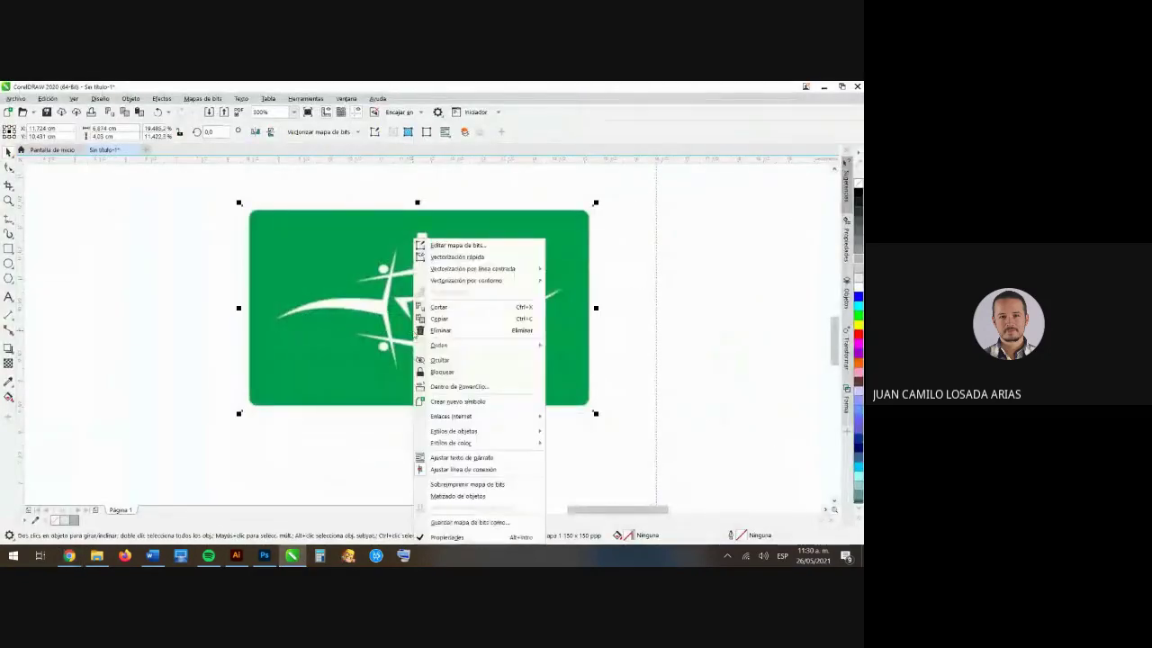
{"action": "left_click", "coordinate": [442, 371]}
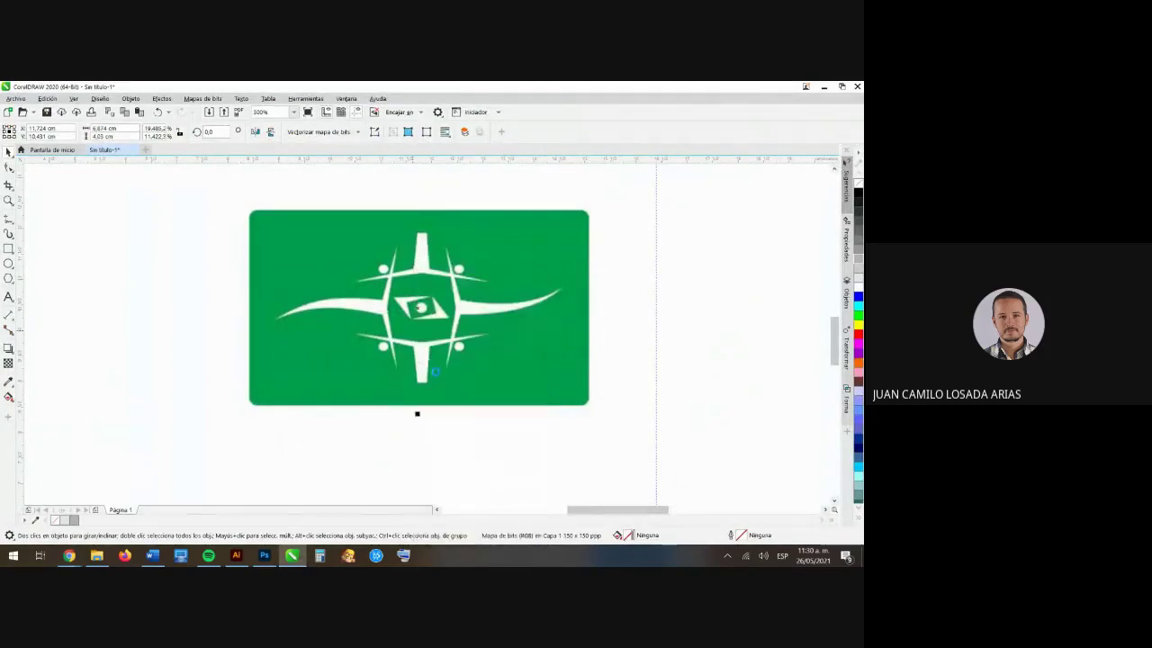
{"action": "left_click", "coordinate": [692, 351]}
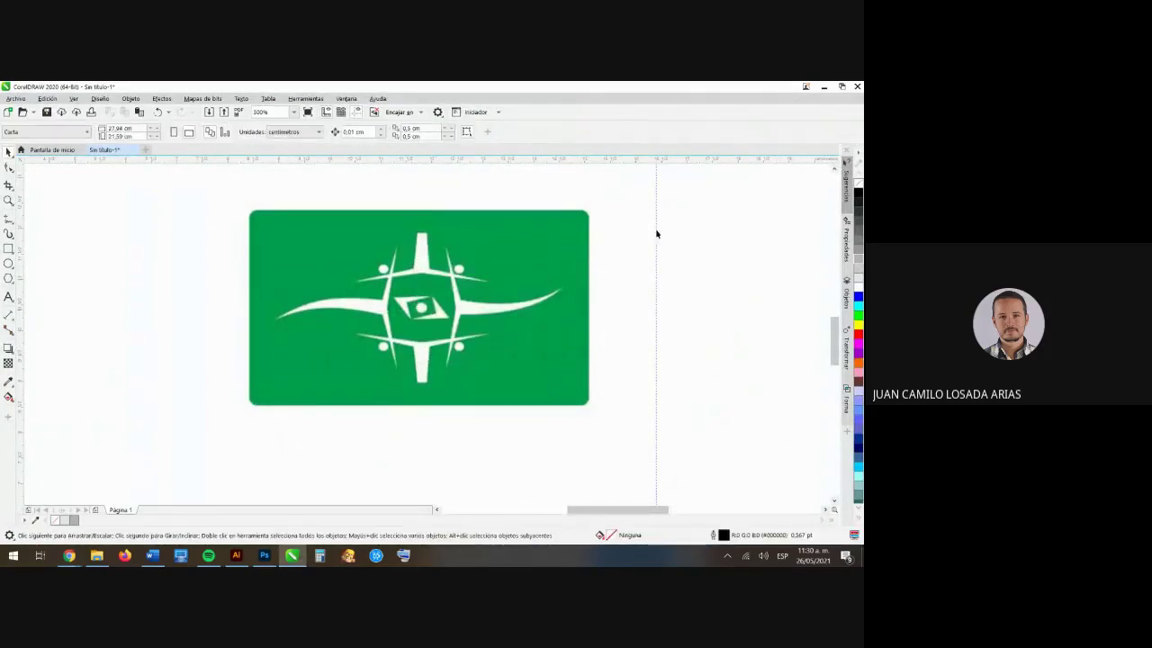
{"action": "left_click_drag", "start_coordinate": [229, 207], "coordinate": [630, 457]}
{"action": "scroll", "coordinate": [432, 342], "scroll_direction": "up", "scroll_amount": 2}
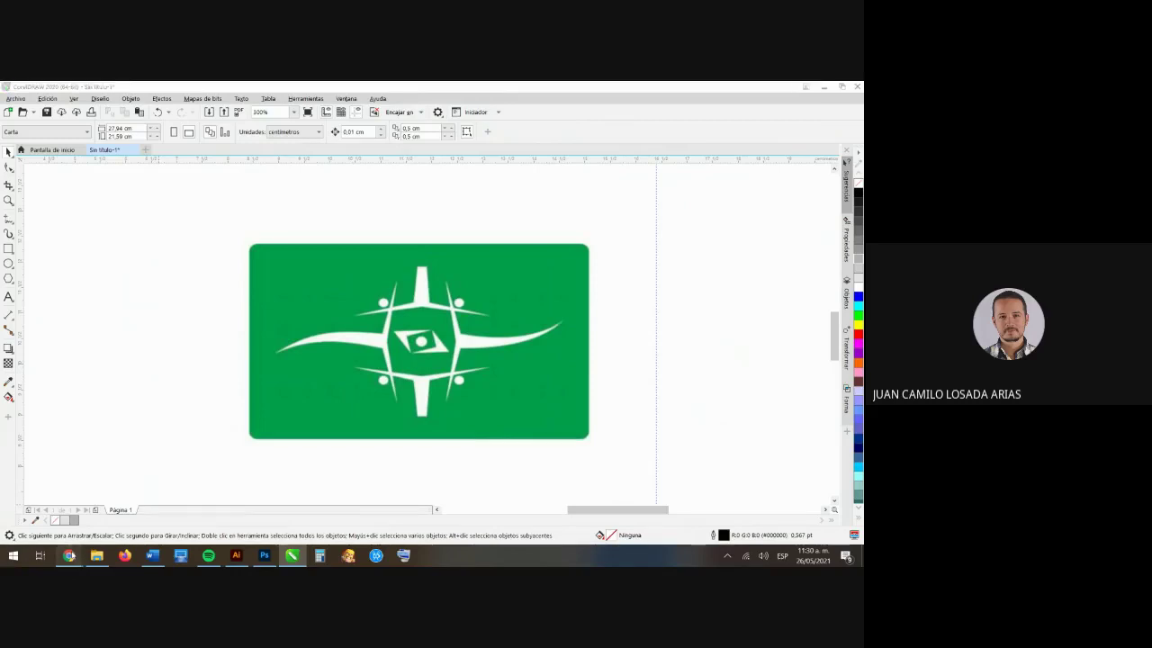
- Return to MaterialRAP2.pdf and review section 6.1 on tracing with the Bézier tool, highlighting the heading Vectorizar o calcar la imagen
{"action": "mouse_move", "coordinate": [69, 555]}
{"action": "left_click", "coordinate": [74, 518]}
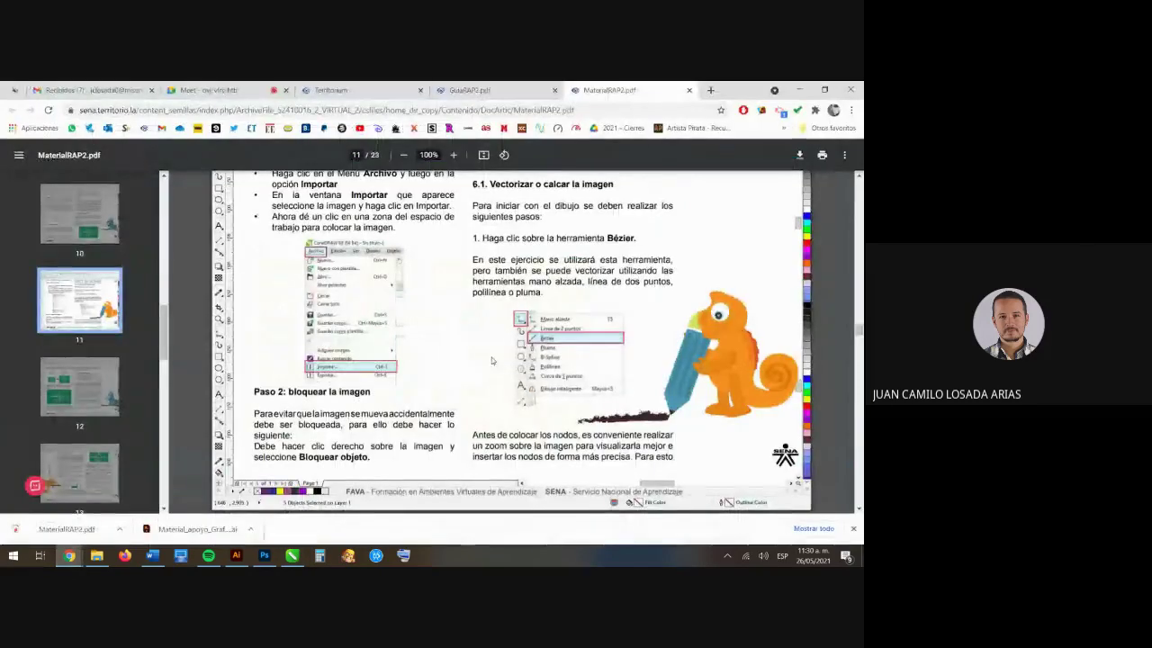
{"action": "scroll", "coordinate": [486, 334], "scroll_direction": "down", "scroll_amount": 1}
{"action": "scroll", "coordinate": [486, 333], "scroll_direction": "down", "scroll_amount": 4}
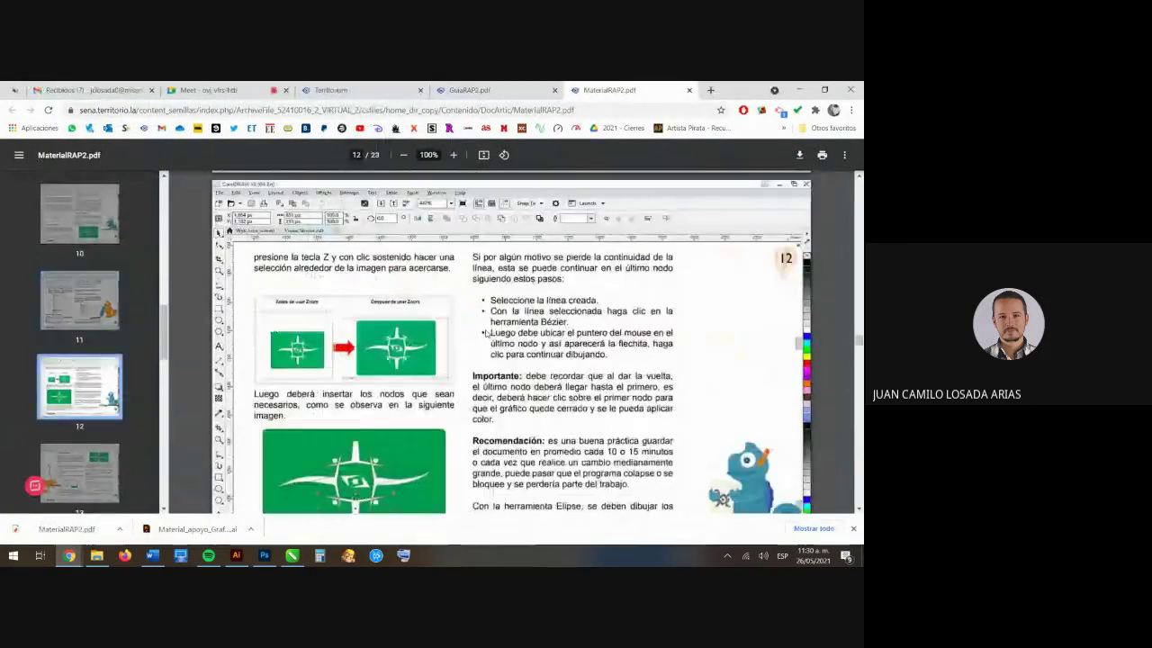
{"action": "scroll", "coordinate": [486, 334], "scroll_direction": "down", "scroll_amount": 3}
{"action": "scroll", "coordinate": [486, 334], "scroll_direction": "up", "scroll_amount": 10}
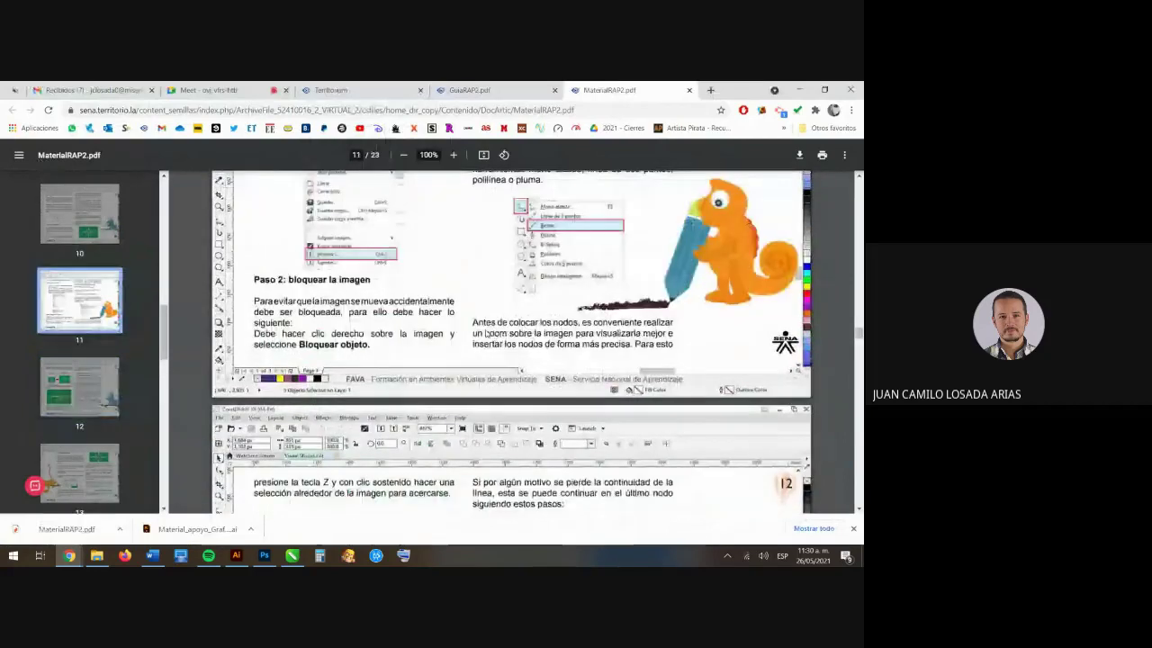
{"action": "scroll", "coordinate": [521, 346], "scroll_direction": "down", "scroll_amount": 1}
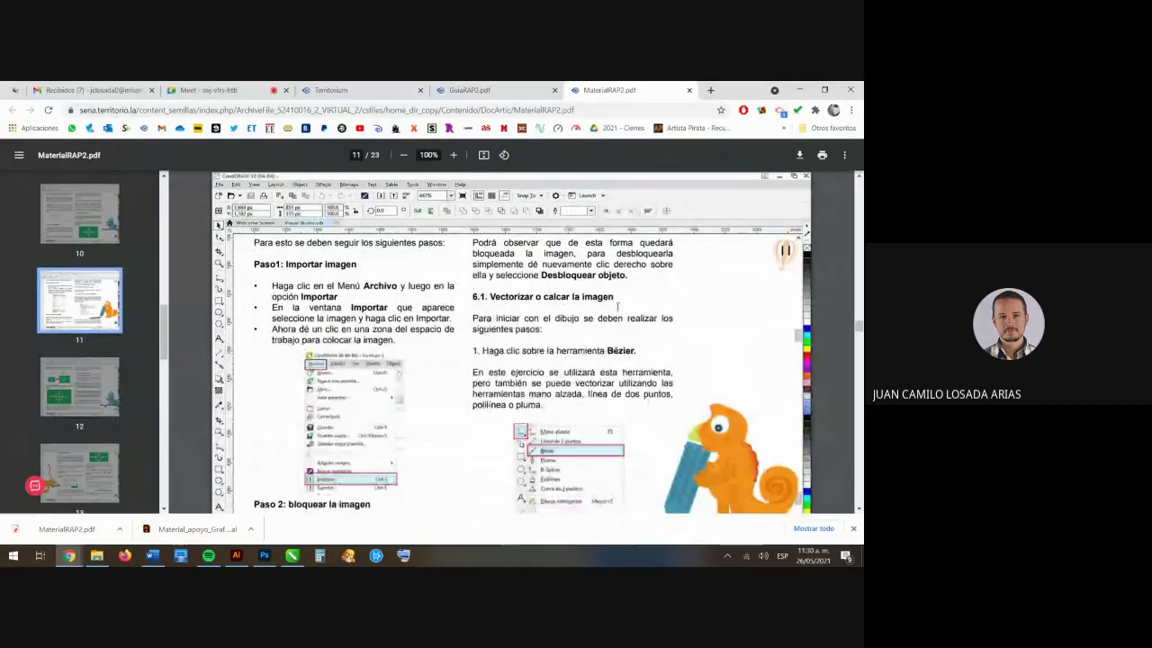
{"action": "left_click_drag", "start_coordinate": [491, 296], "coordinate": [618, 298]}
{"action": "scroll", "coordinate": [605, 335], "scroll_direction": "down", "scroll_amount": 3}
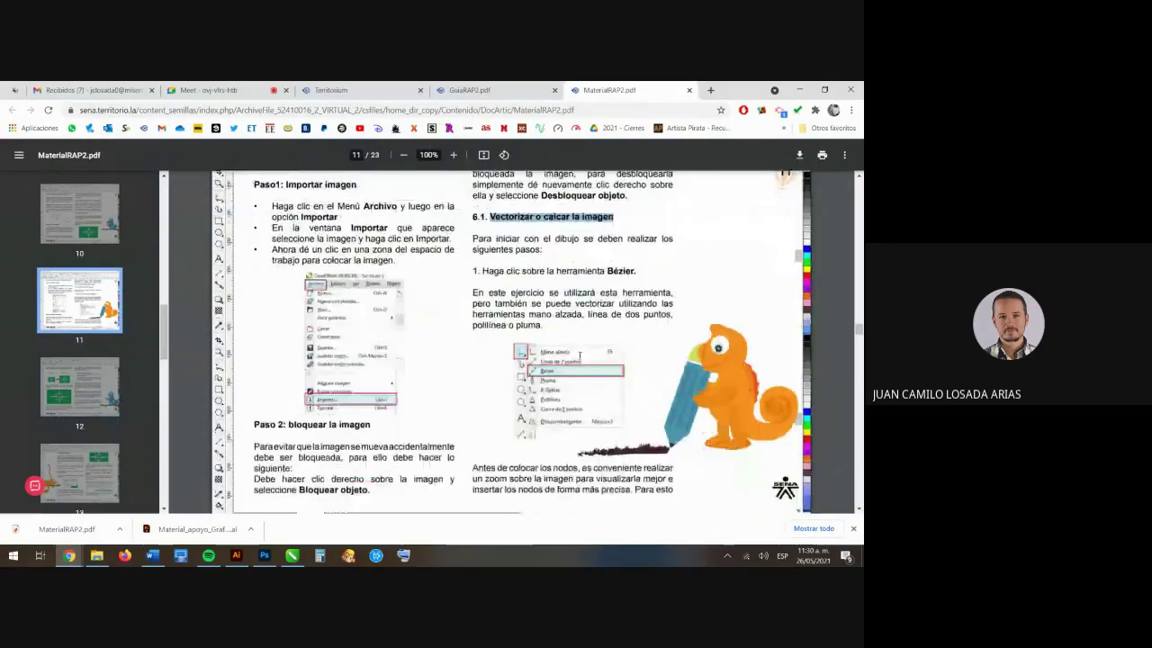
- In CorelDRAW, trace the logo's upper inverted-T shape as a closed Bézier outline about 2.6 cm wide and 0.96 cm high
{"action": "left_click", "coordinate": [291, 556]}
{"action": "left_click", "coordinate": [9, 220]}
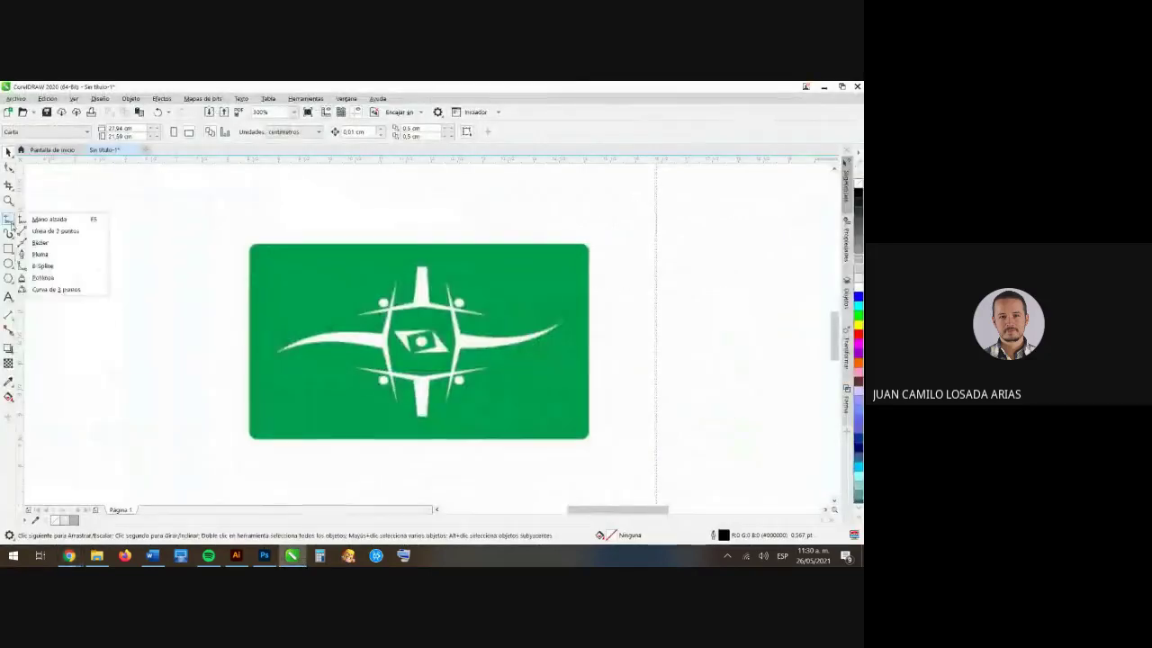
{"action": "left_click", "coordinate": [40, 244]}
{"action": "scroll", "coordinate": [423, 277], "scroll_direction": "up", "scroll_amount": 2}
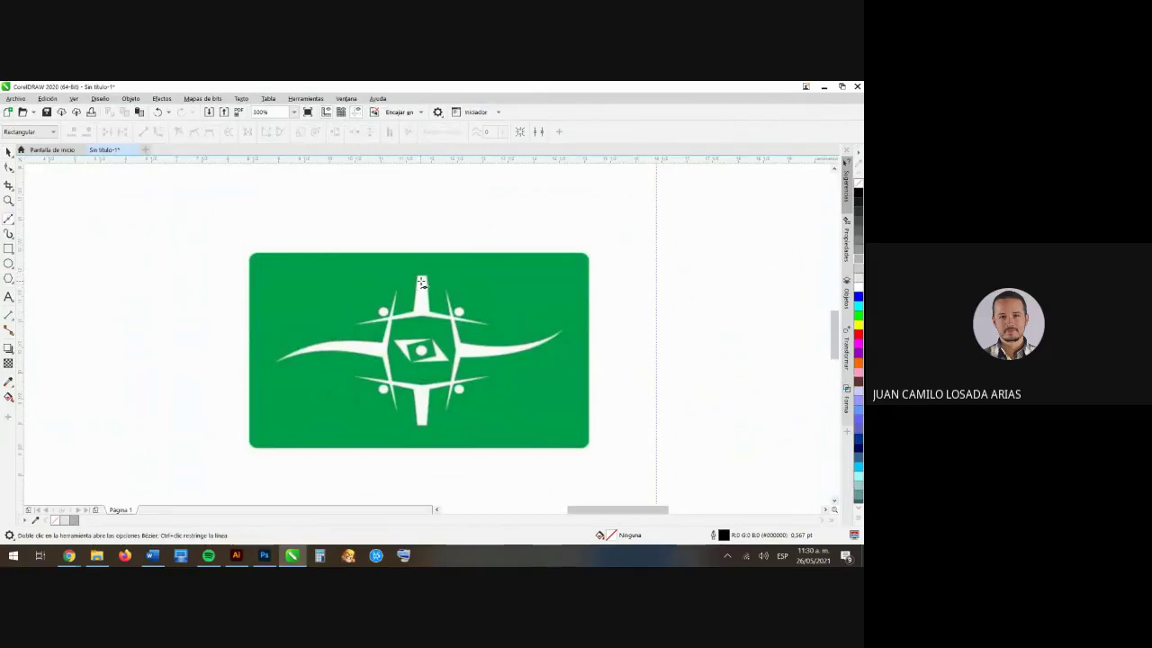
{"action": "scroll", "coordinate": [432, 308], "scroll_direction": "up", "scroll_amount": 1}
{"action": "scroll", "coordinate": [432, 308], "scroll_direction": "up", "scroll_amount": 1}
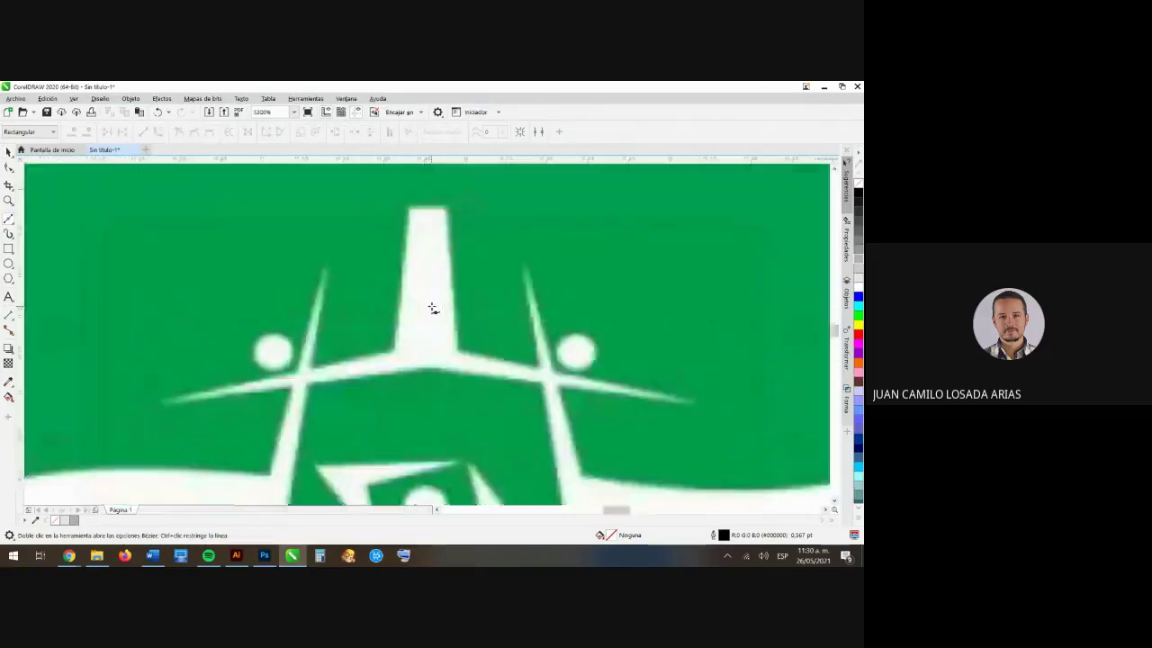
{"action": "left_click", "coordinate": [407, 209]}
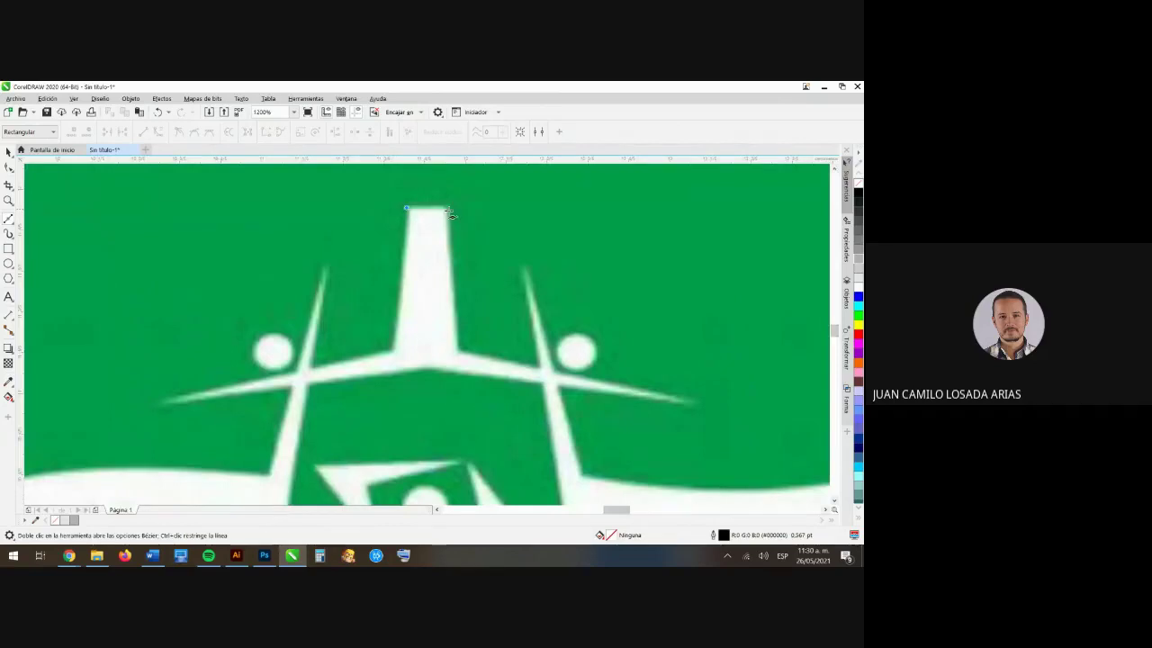
{"action": "left_click", "coordinate": [448, 209]}
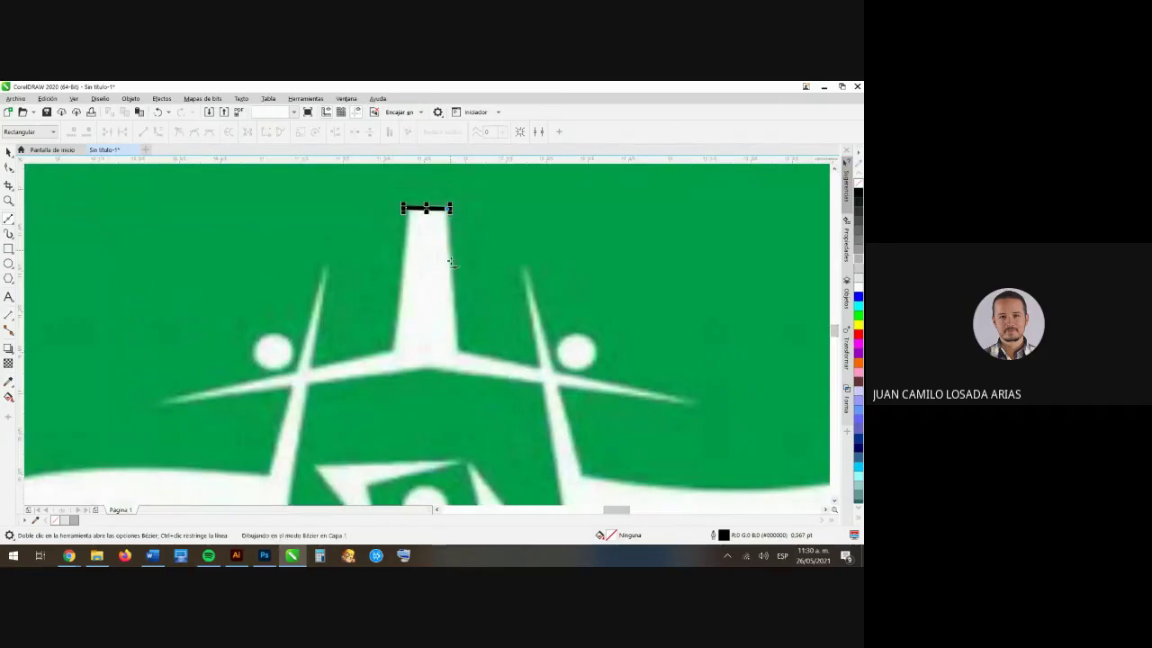
{"action": "left_click", "coordinate": [458, 351]}
{"action": "left_click", "coordinate": [696, 404]}
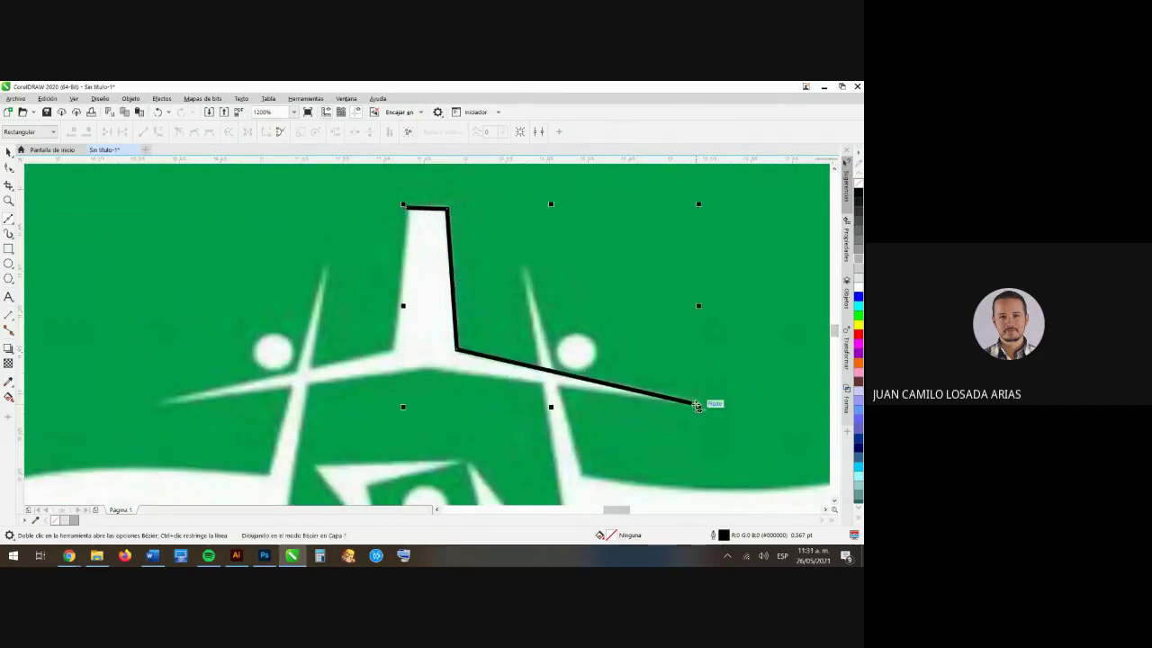
{"action": "left_click_drag", "start_coordinate": [428, 368], "coordinate": [238, 396]}
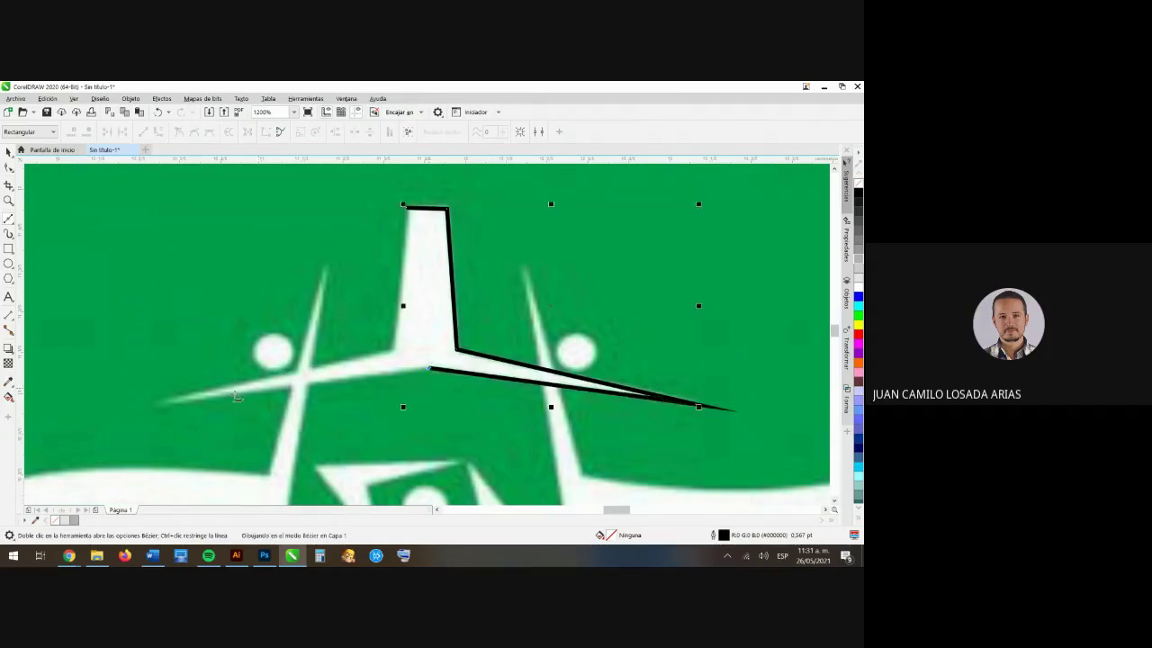
{"action": "left_click", "coordinate": [160, 405]}
{"action": "left_click", "coordinate": [392, 349]}
{"action": "left_click", "coordinate": [409, 207]}
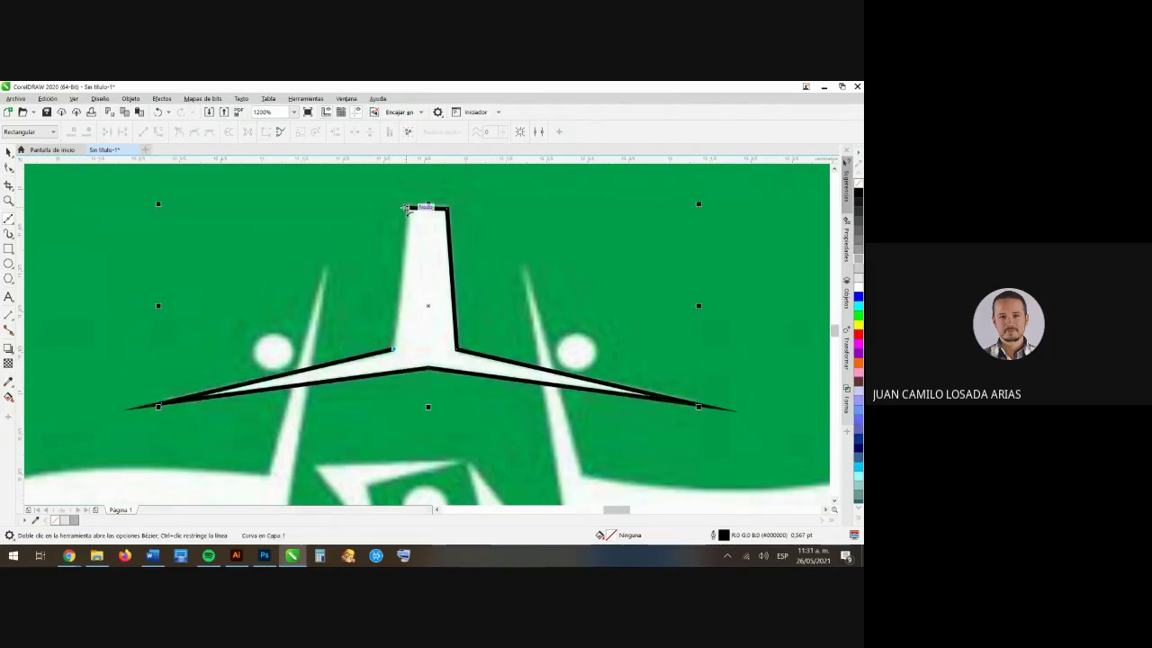
{"action": "left_click", "coordinate": [406, 208]}
{"action": "key", "text": "space"}
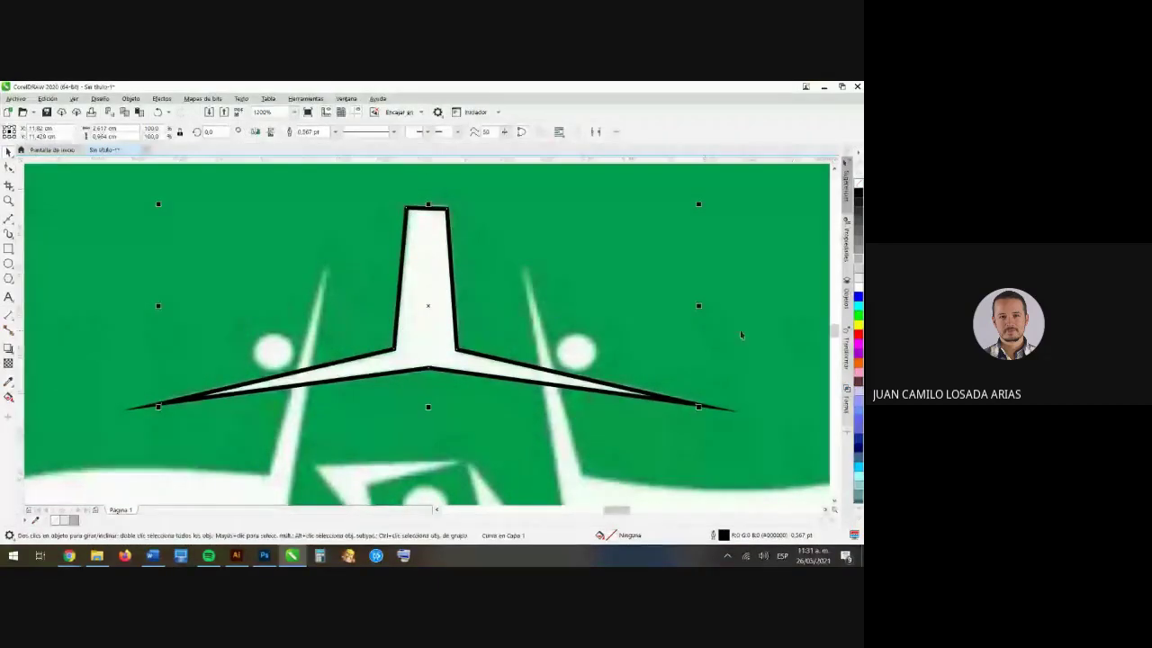
- Fill the traced upper shape with white, try green and magenta outlines, remove its outline and deselect it
{"action": "left_click", "coordinate": [859, 324]}
{"action": "left_click", "coordinate": [860, 270]}
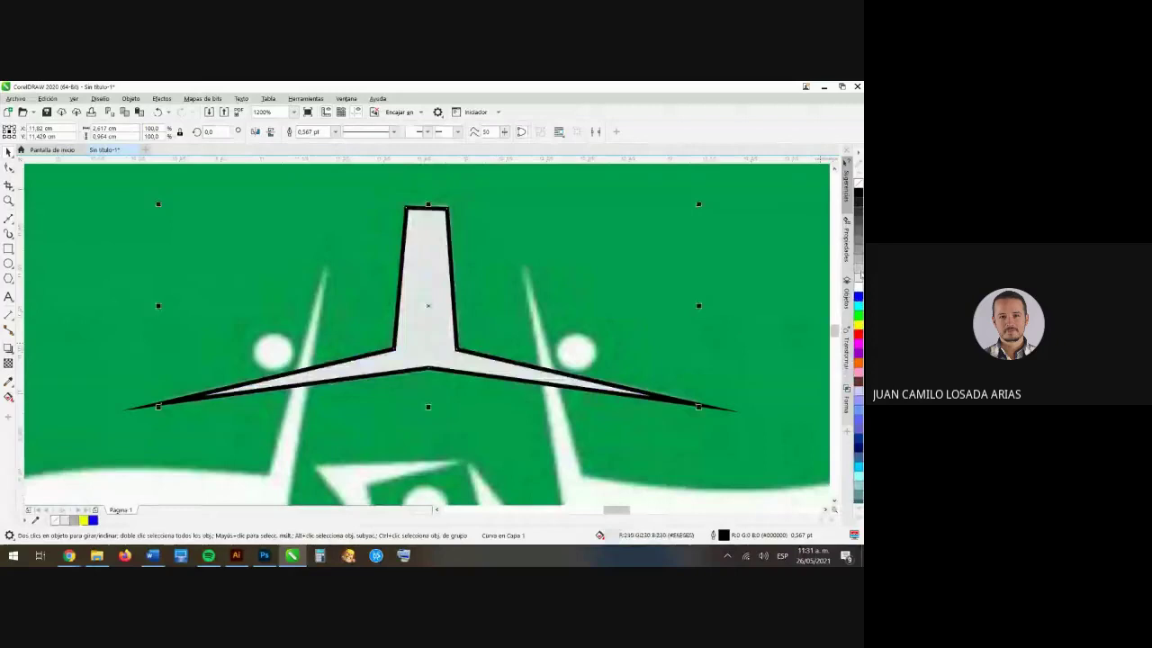
{"action": "left_click", "coordinate": [858, 276]}
{"action": "right_click", "coordinate": [858, 297]}
{"action": "right_click", "coordinate": [859, 313]}
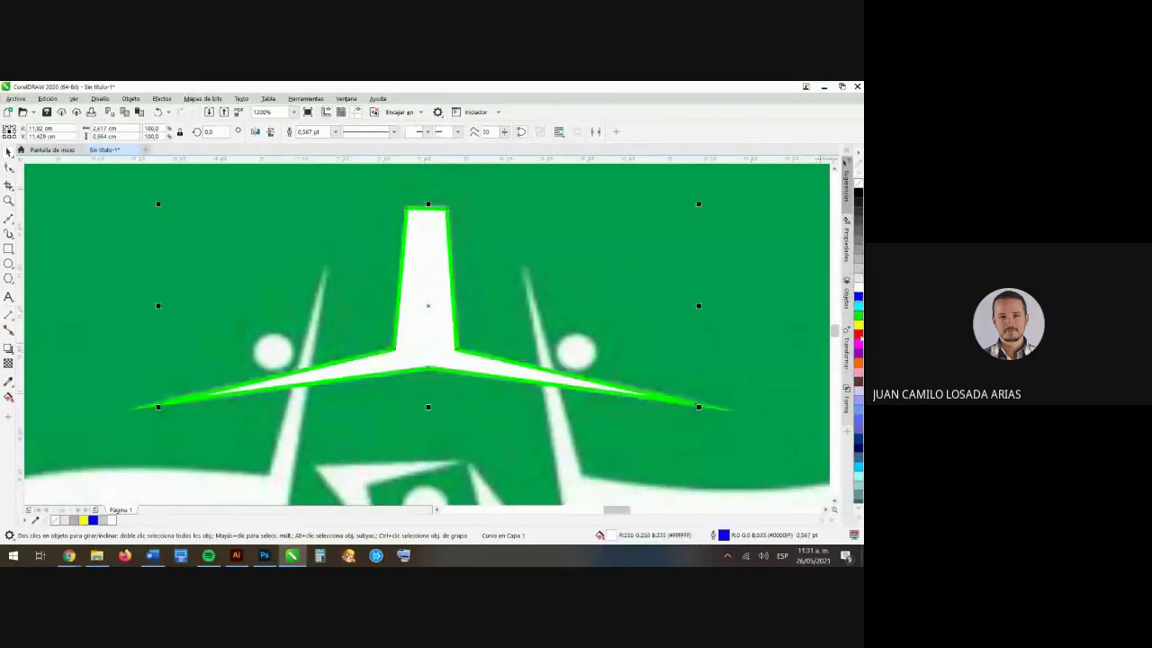
{"action": "right_click", "coordinate": [858, 342]}
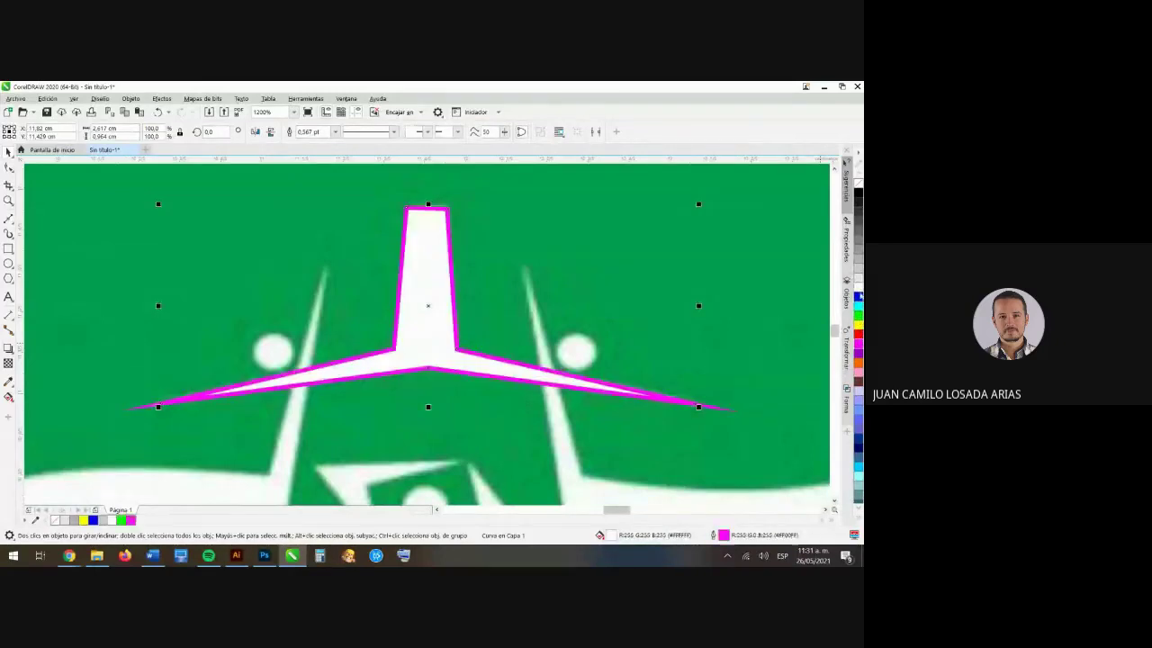
{"action": "right_click", "coordinate": [857, 185]}
{"action": "scroll", "coordinate": [445, 319], "scroll_direction": "down", "scroll_amount": 3}
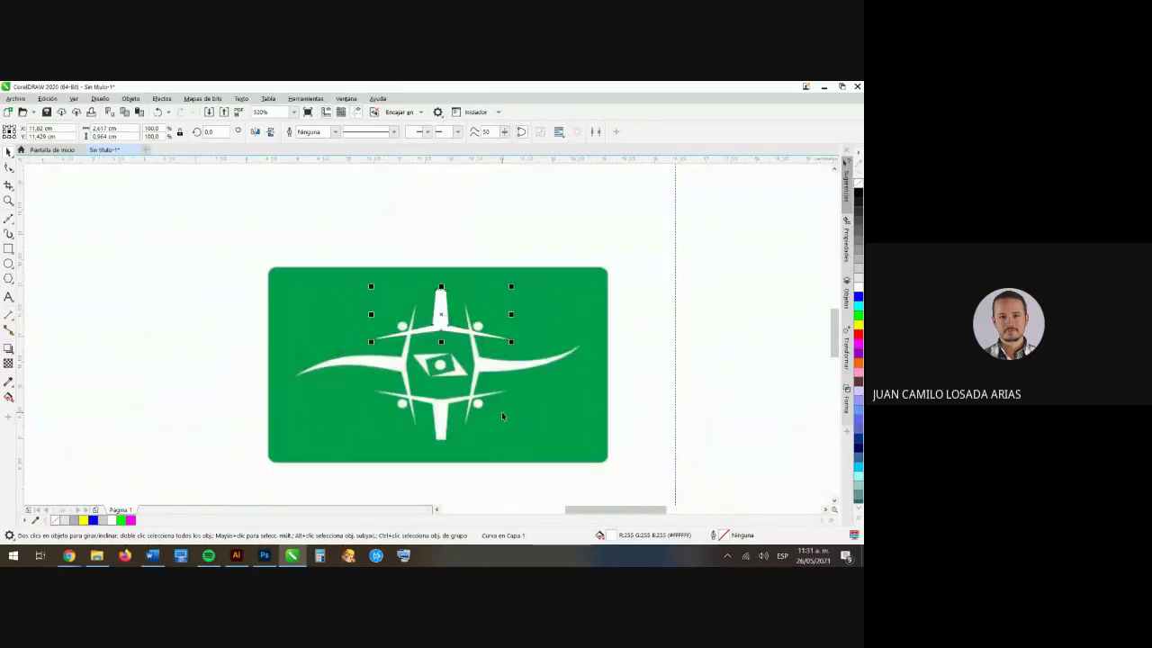
{"action": "scroll", "coordinate": [502, 411], "scroll_direction": "up", "scroll_amount": 2}
{"action": "scroll", "coordinate": [419, 290], "scroll_direction": "down", "scroll_amount": 2}
{"action": "scroll", "coordinate": [412, 225], "scroll_direction": "up", "scroll_amount": 1}
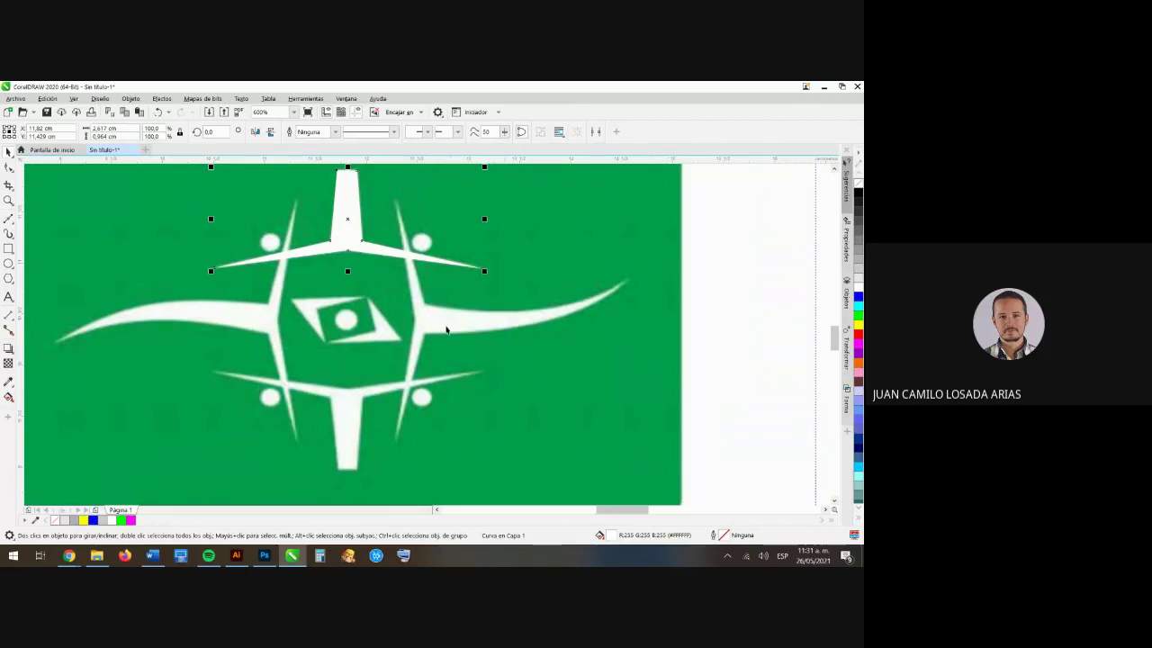
{"action": "left_click", "coordinate": [744, 326]}
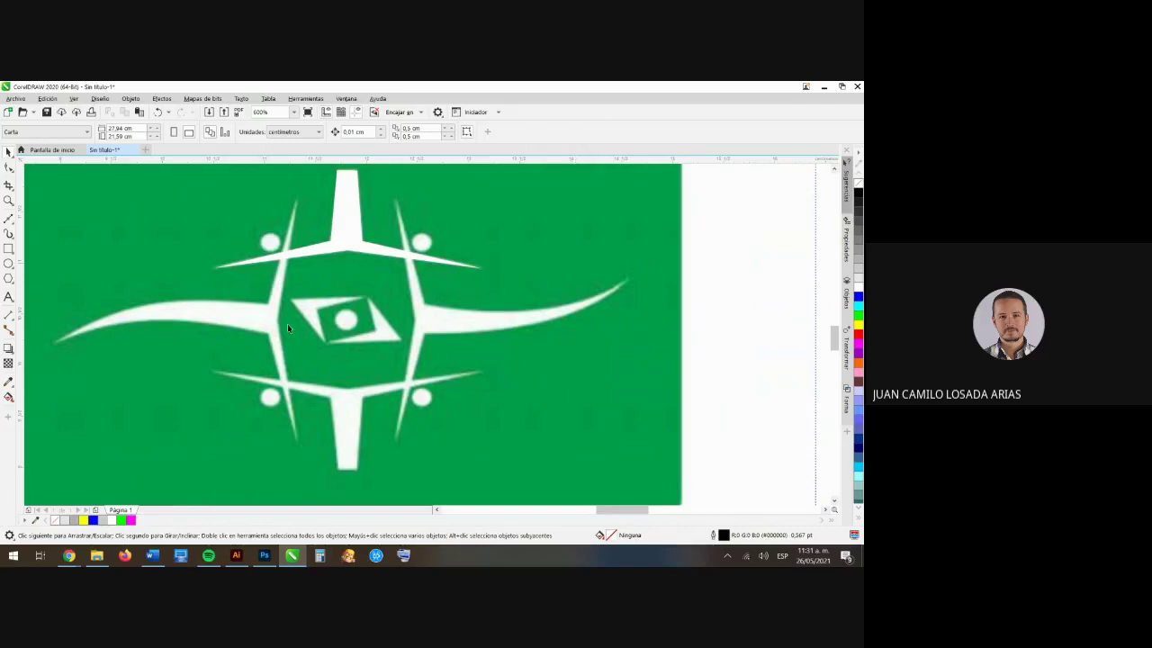
- Start a Bézier outline at the right arm's upper tip, following its edge to the curved wing's tip and back along the underside
{"action": "left_click", "coordinate": [9, 219]}
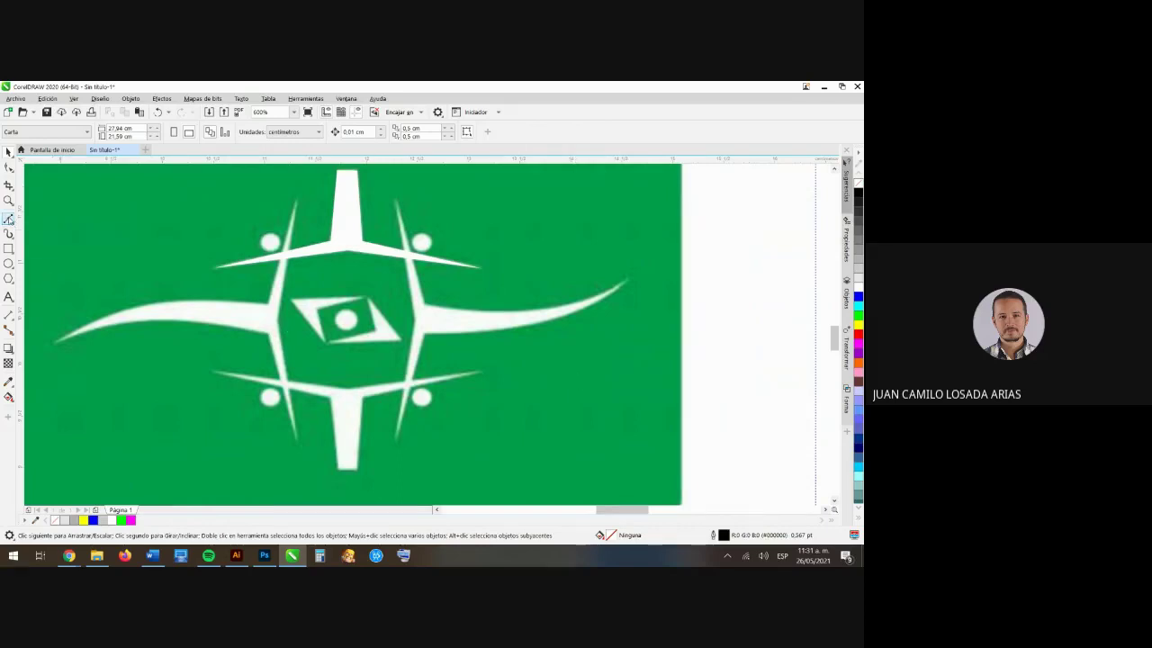
{"action": "left_click", "coordinate": [393, 198]}
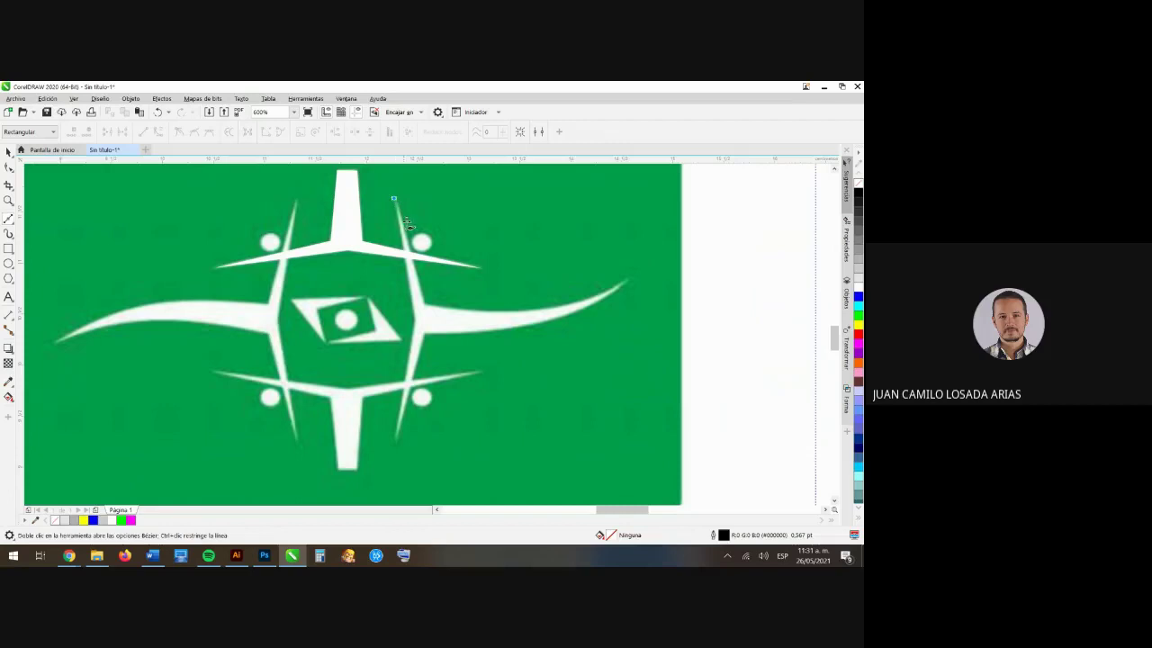
{"action": "left_click", "coordinate": [427, 307]}
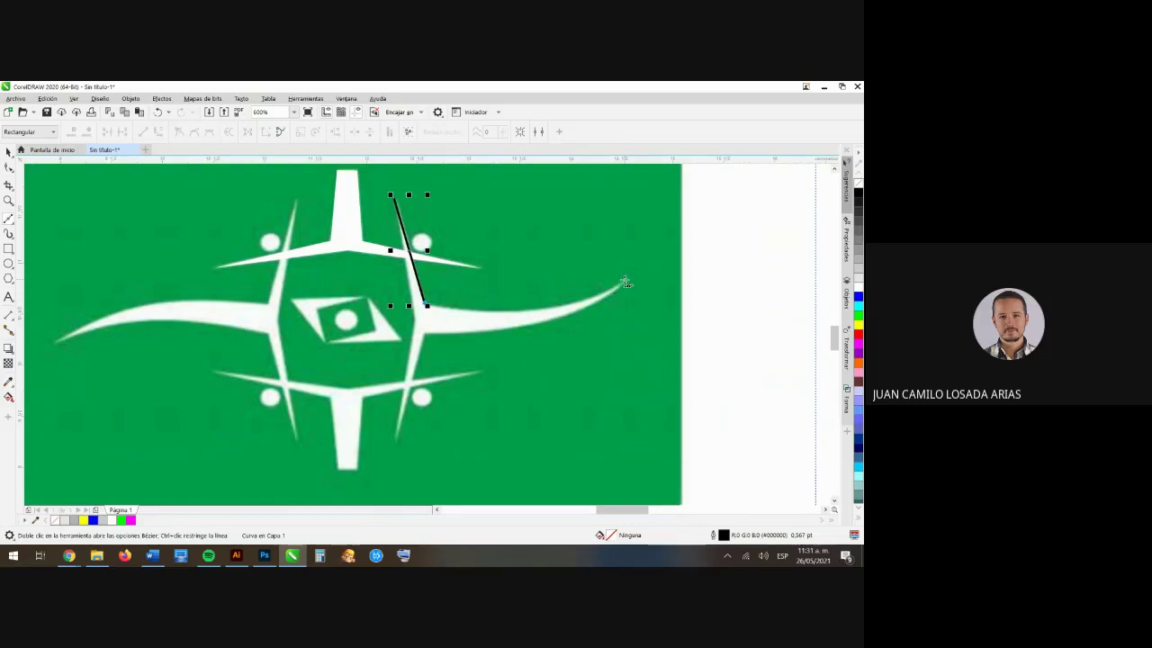
{"action": "left_click_drag", "start_coordinate": [625, 282], "coordinate": [689, 225]}
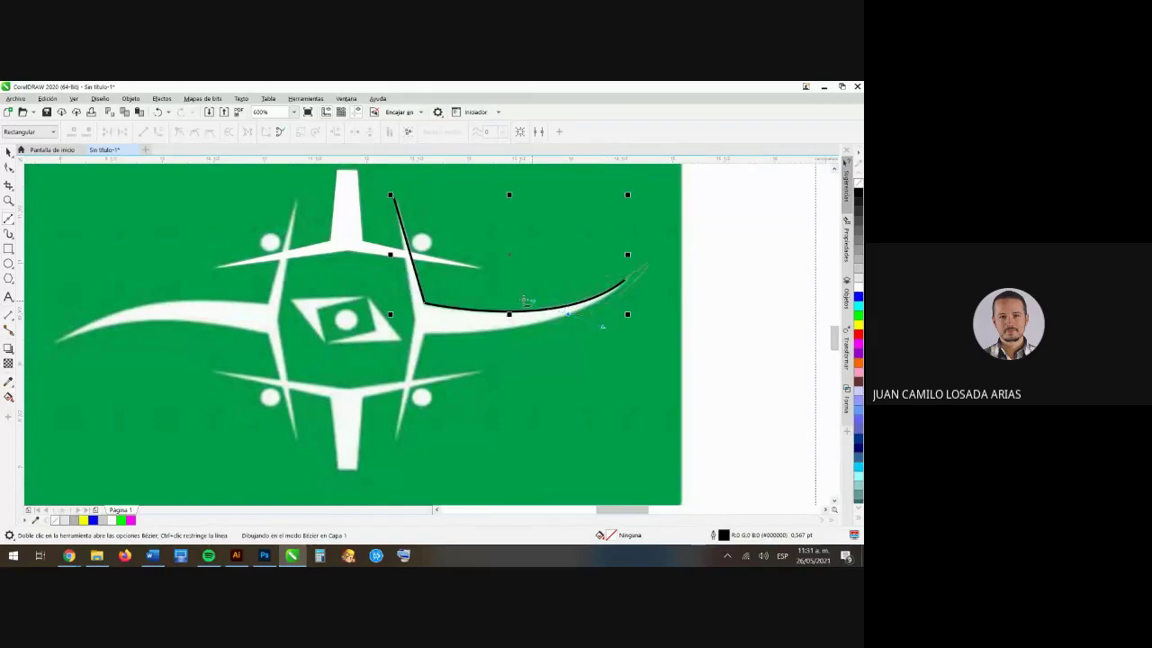
{"action": "left_click", "coordinate": [544, 317]}
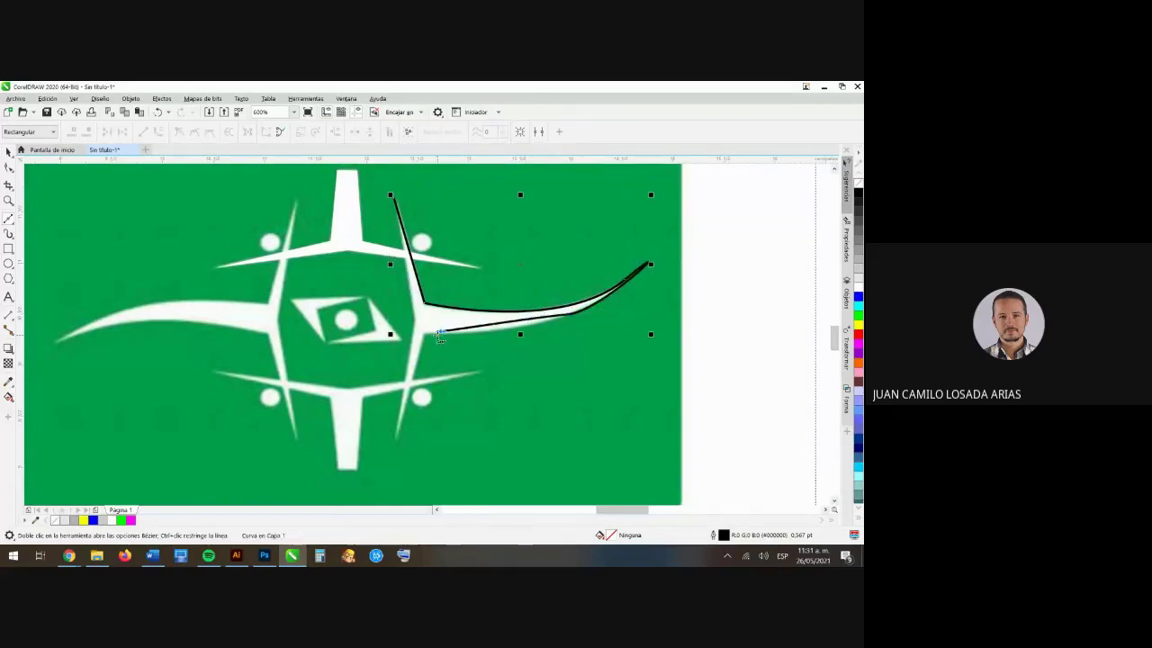
- Extend the open Bézier outline below the right wing with a series of freeform curved segments
{"action": "scroll", "coordinate": [521, 341], "scroll_direction": "up", "scroll_amount": 1}
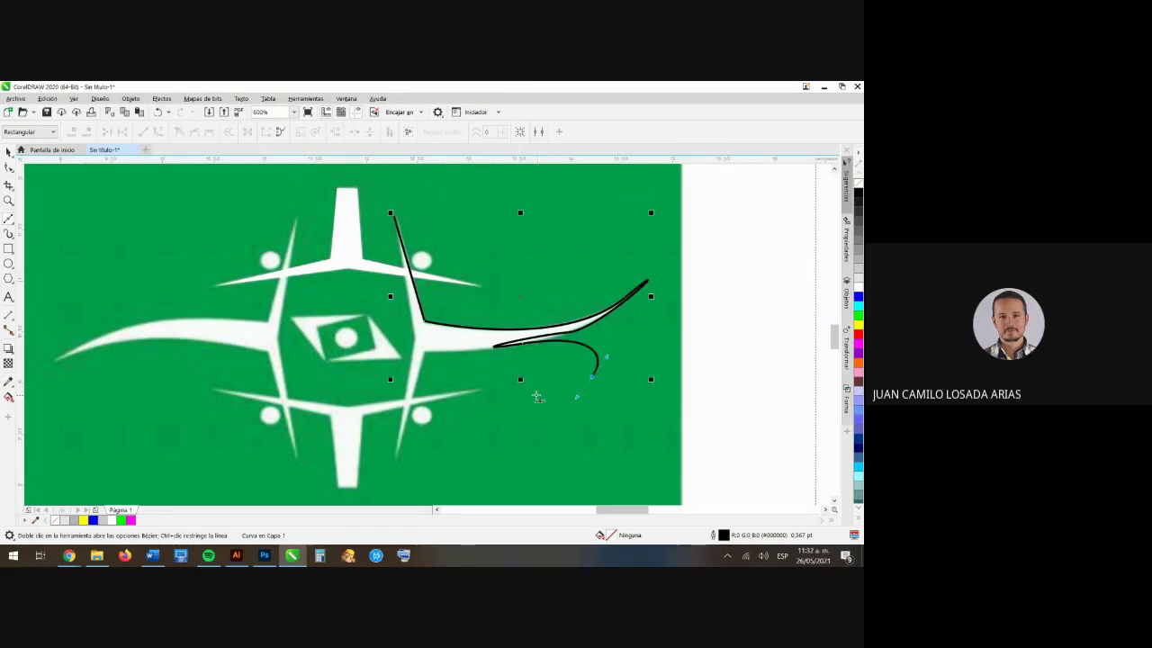
{"action": "mouse_move", "coordinate": [534, 394]}
{"action": "left_mouse_down"}
{"action": "mouse_move", "coordinate": [514, 432]}
{"action": "mouse_move", "coordinate": [577, 442]}
{"action": "left_mouse_up"}
{"action": "left_click", "coordinate": [635, 413]}
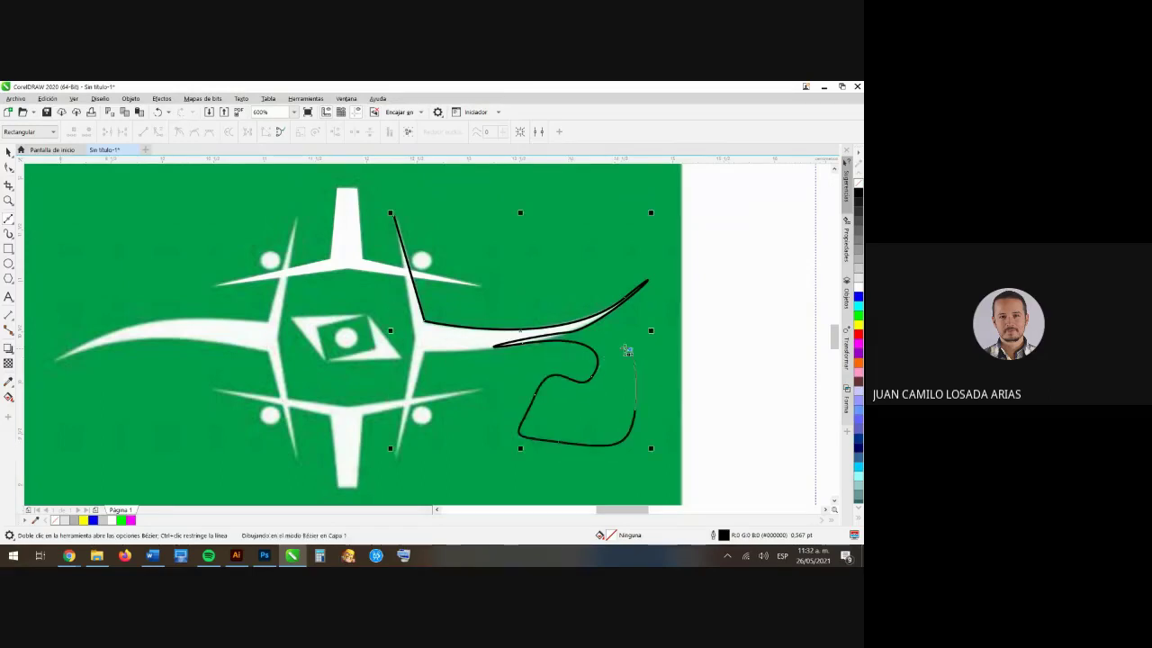
{"action": "left_click_drag", "start_coordinate": [630, 350], "coordinate": [604, 344]}
- Continue the practice outline with straight Bézier segments around the right wing and a curved segment above the right arm
{"action": "left_click", "coordinate": [763, 358]}
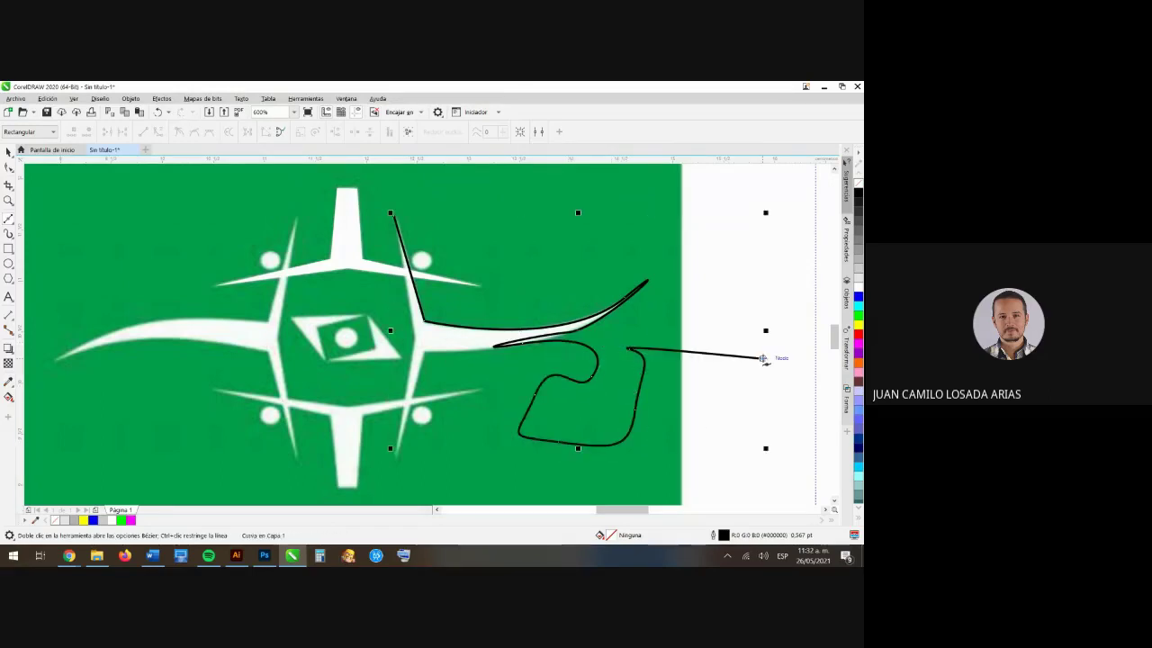
{"action": "left_click", "coordinate": [729, 263]}
{"action": "left_click", "coordinate": [579, 210]}
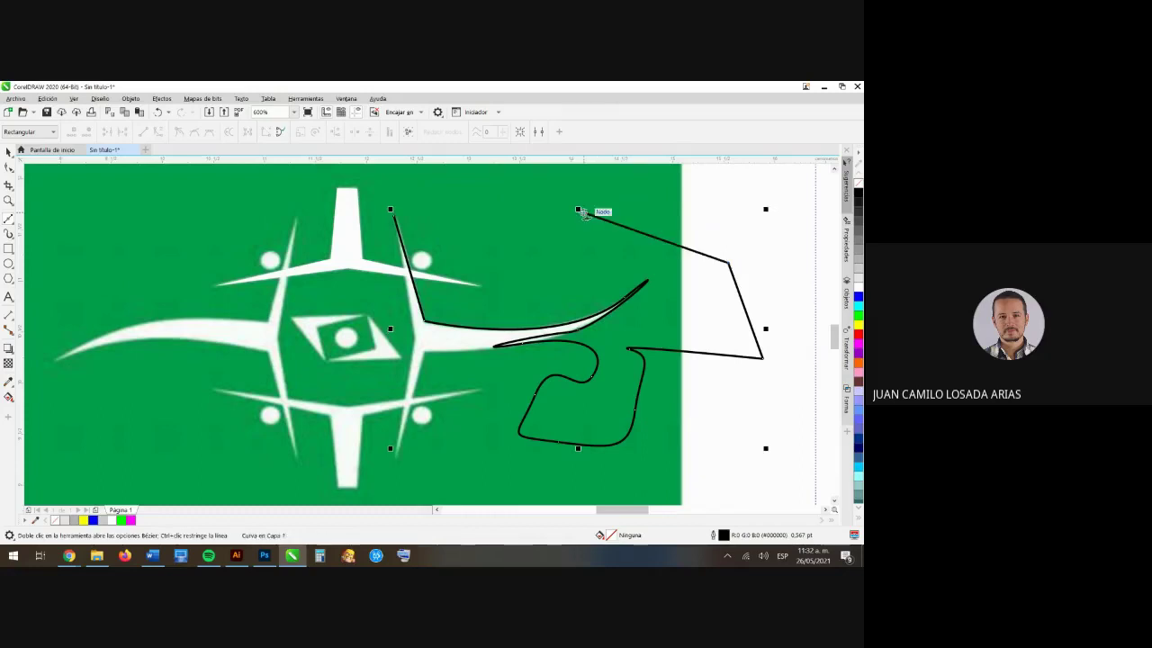
{"action": "left_click", "coordinate": [471, 258]}
{"action": "left_click", "coordinate": [546, 278]}
{"action": "left_click", "coordinate": [562, 260]}
{"action": "left_click", "coordinate": [643, 254]}
{"action": "left_click", "coordinate": [689, 295]}
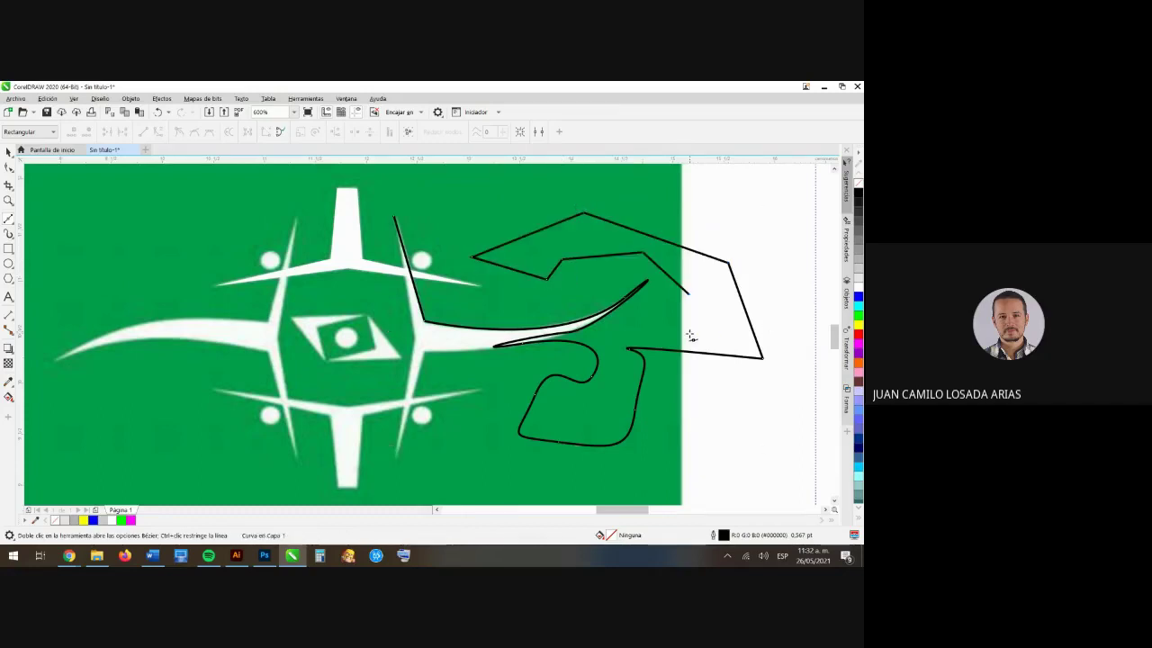
{"action": "left_click", "coordinate": [689, 333]}
{"action": "double_click", "coordinate": [610, 325]}
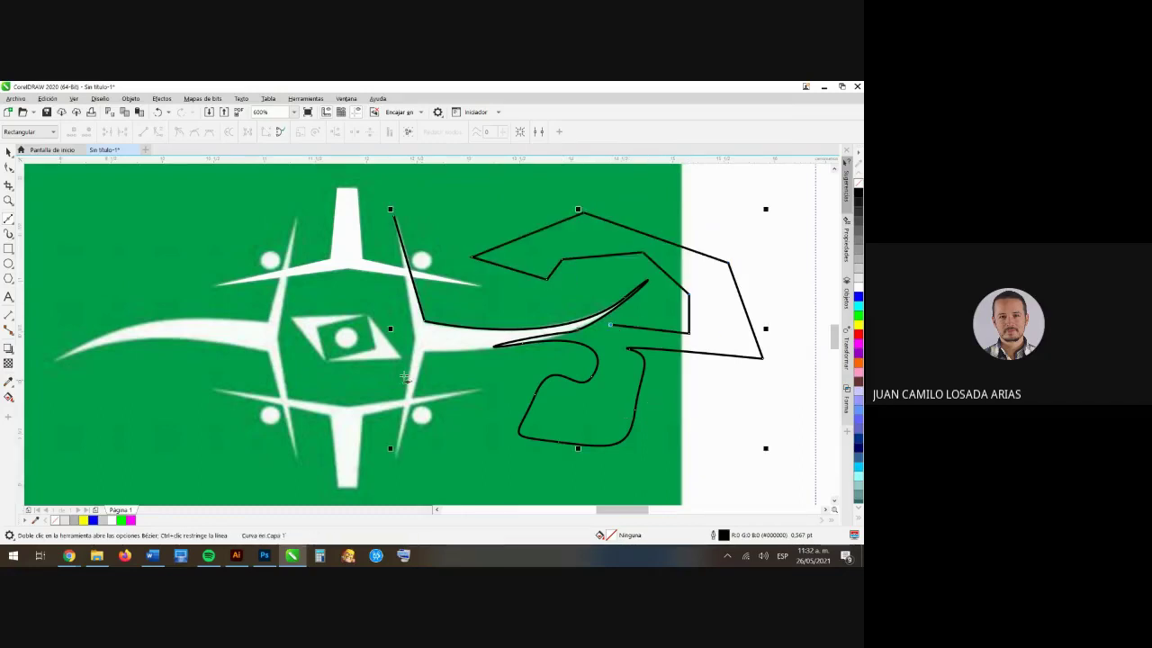
{"action": "left_click", "coordinate": [394, 184]}
{"action": "left_click_drag", "start_coordinate": [394, 184], "coordinate": [308, 182]}
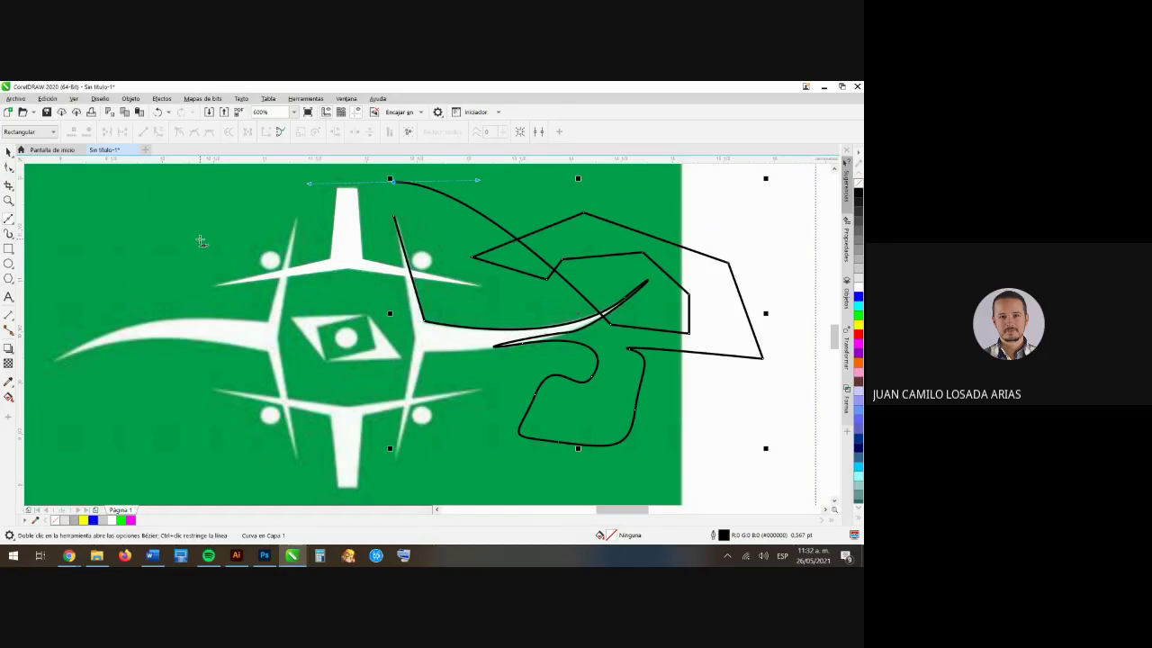
- With the Shape tool, move a corner node of the practice outline and close the curve
{"action": "left_click", "coordinate": [8, 168]}
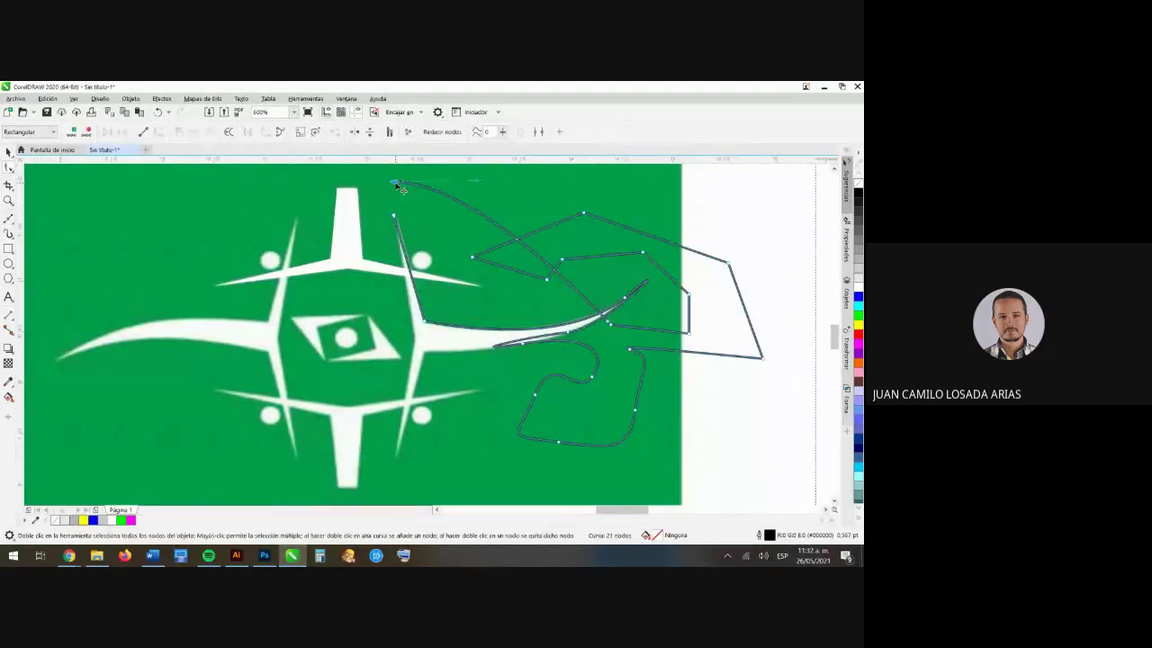
{"action": "left_click", "coordinate": [583, 214]}
{"action": "left_click_drag", "start_coordinate": [473, 261], "coordinate": [440, 245]}
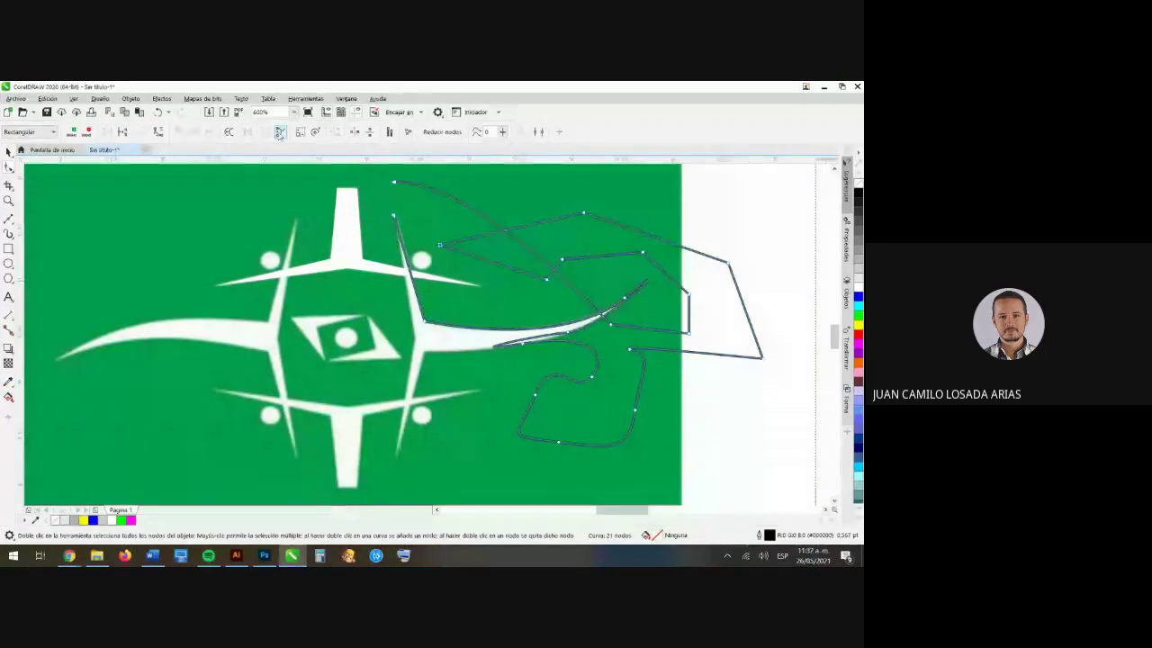
{"action": "left_click", "coordinate": [280, 132]}
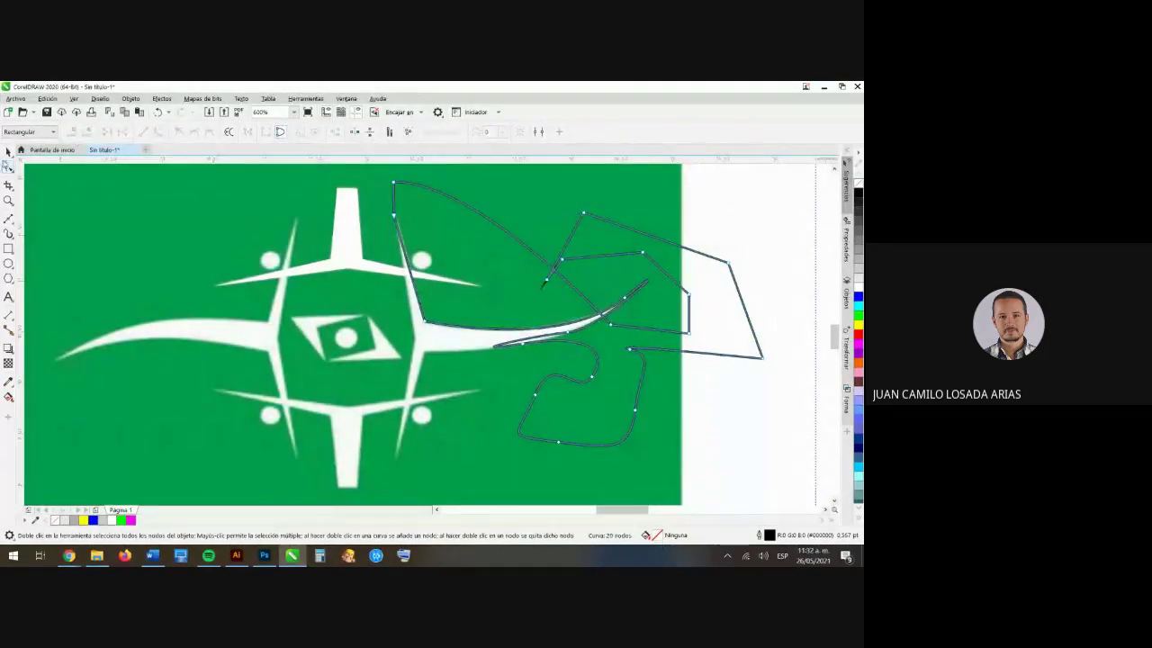
- Delete the entire practice outline drawn over the right wing
{"action": "left_click", "coordinate": [8, 153]}
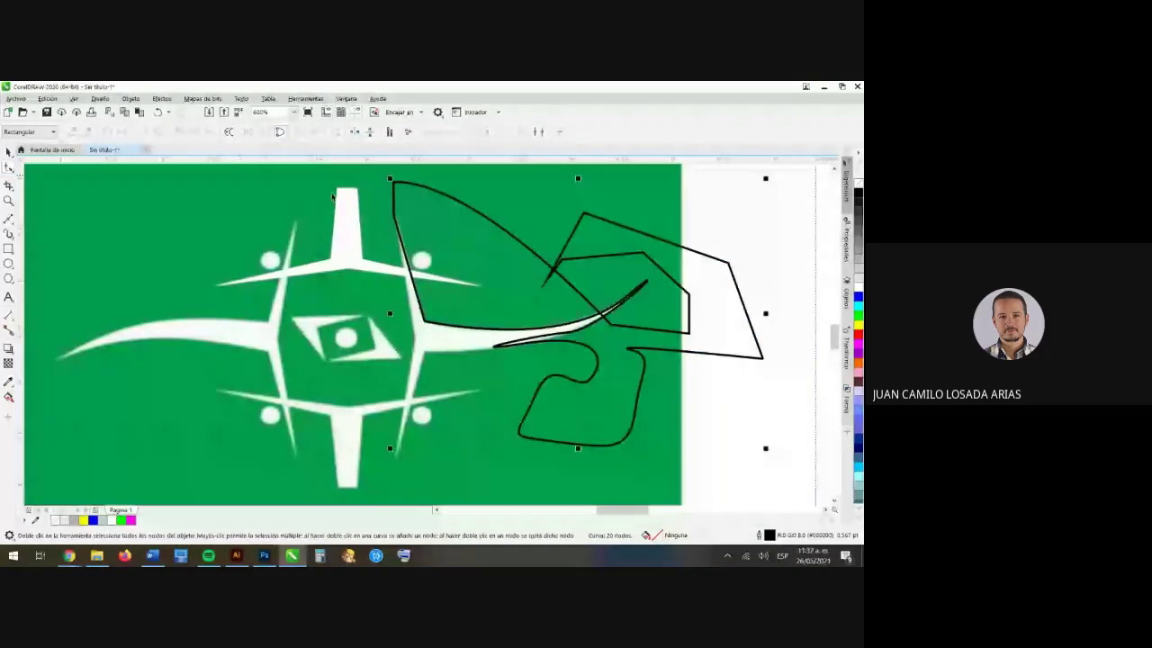
{"action": "key", "text": "Delete"}
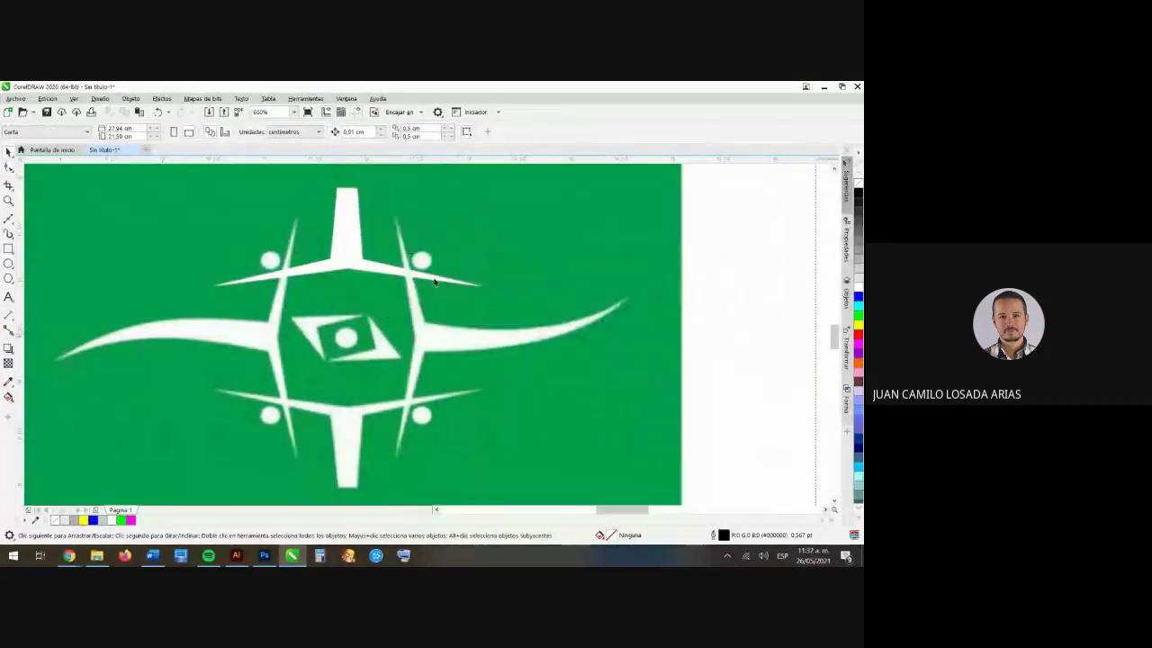
- Draw a circle about 0.18 cm in diameter over the logo's upper-right dot with the Ellipse tool
{"action": "left_click", "coordinate": [8, 262]}
{"action": "left_click", "coordinate": [27, 264]}
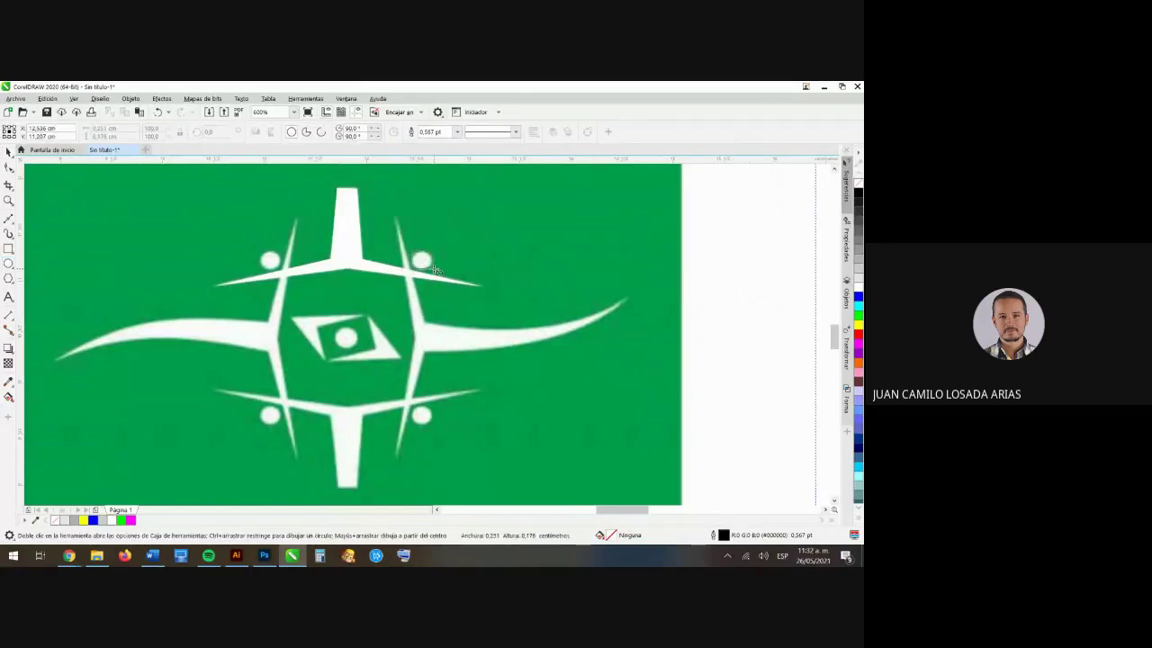
{"action": "left_click_drag", "start_coordinate": [434, 268], "coordinate": [431, 261]}
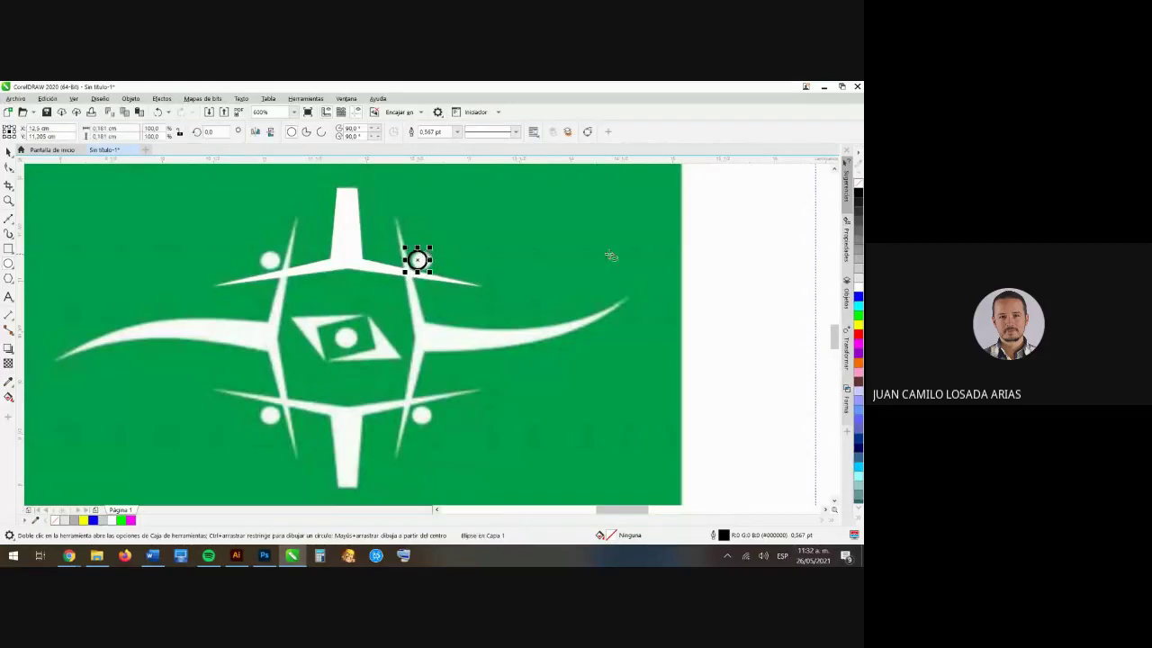
- Give the circle a white fill and white outline, and shift it slightly right to align with the logo's dot
{"action": "scroll", "coordinate": [452, 270], "scroll_direction": "up", "scroll_amount": 5}
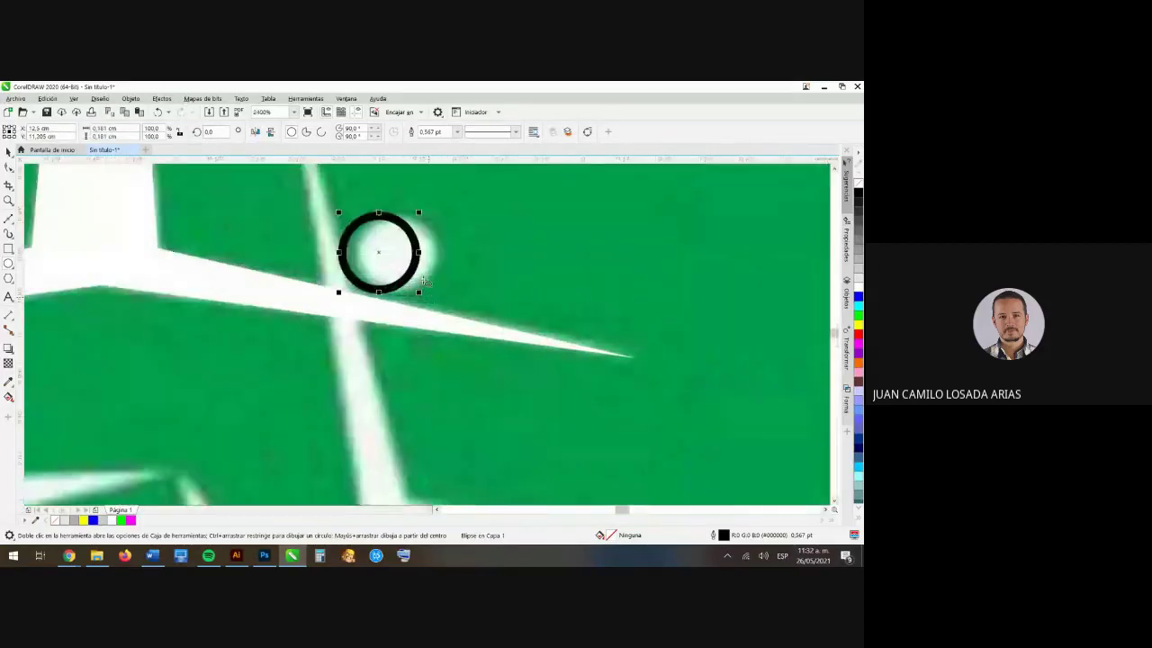
{"action": "left_click", "coordinate": [858, 285]}
{"action": "right_click", "coordinate": [858, 284]}
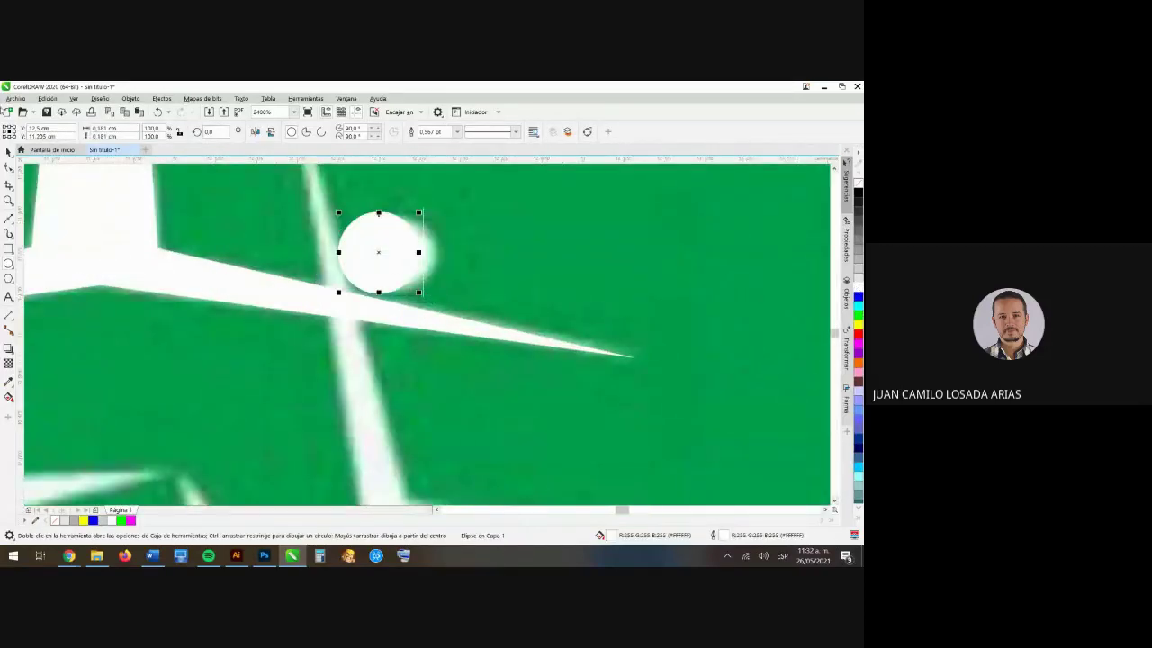
{"action": "left_click", "coordinate": [7, 153]}
{"action": "left_click_drag", "start_coordinate": [416, 253], "coordinate": [437, 252]}
{"action": "scroll", "coordinate": [540, 288], "scroll_direction": "down", "scroll_amount": 4}
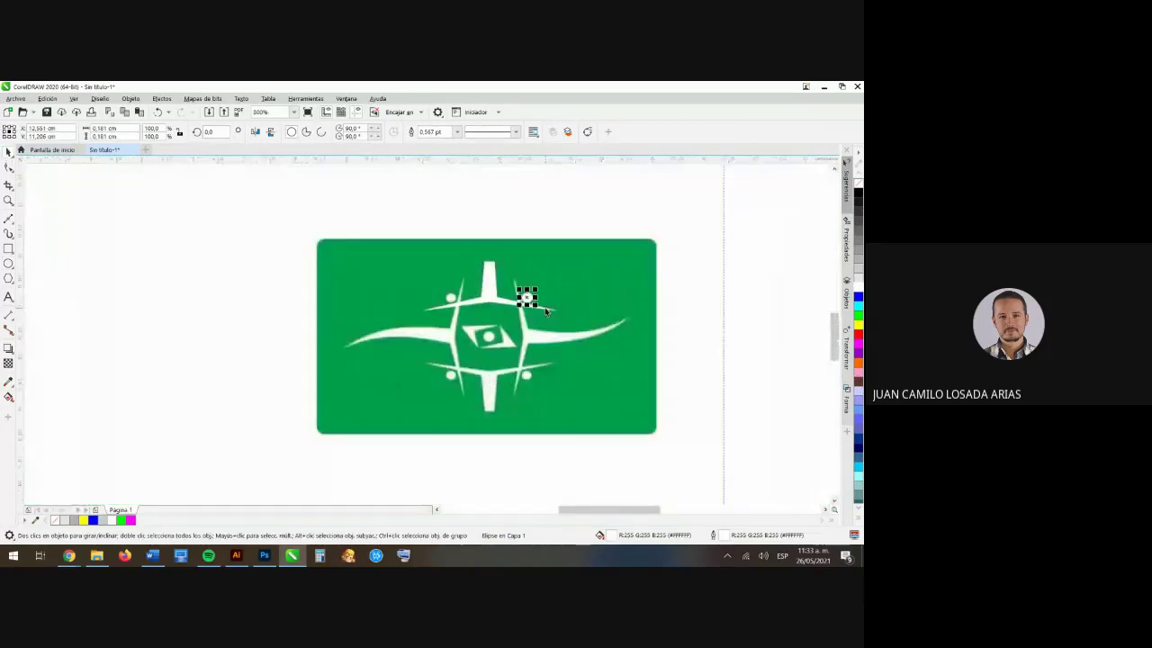
- Switch to MaterialRAP2.pdf in Chrome and review the tracing instructions, section 6.2 Editando los nodos and the Convertir a curva notes
{"action": "mouse_move", "coordinate": [69, 555]}
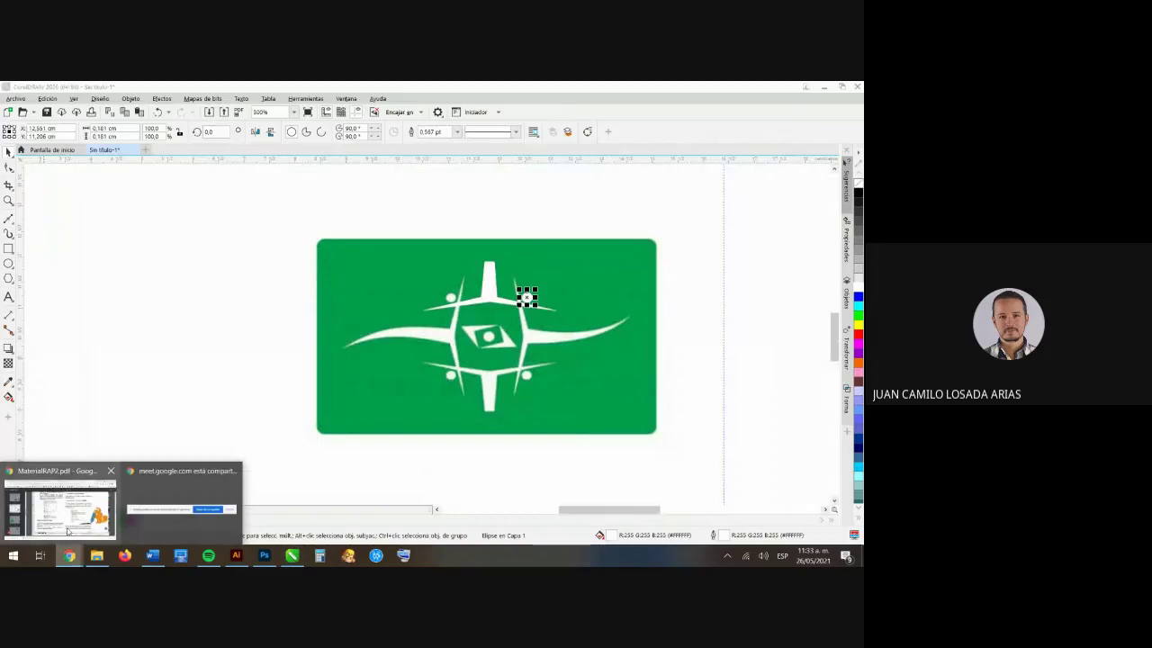
{"action": "left_click", "coordinate": [180, 491]}
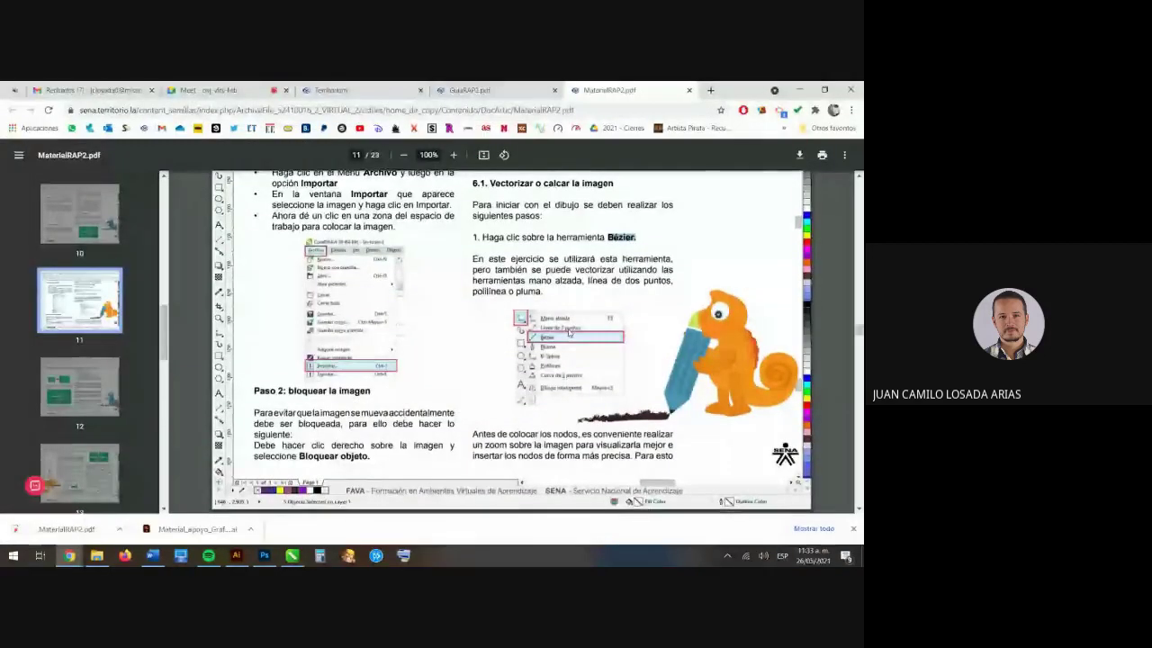
{"action": "scroll", "coordinate": [568, 331], "scroll_direction": "down", "scroll_amount": 3}
{"action": "scroll", "coordinate": [569, 331], "scroll_direction": "down", "scroll_amount": 3}
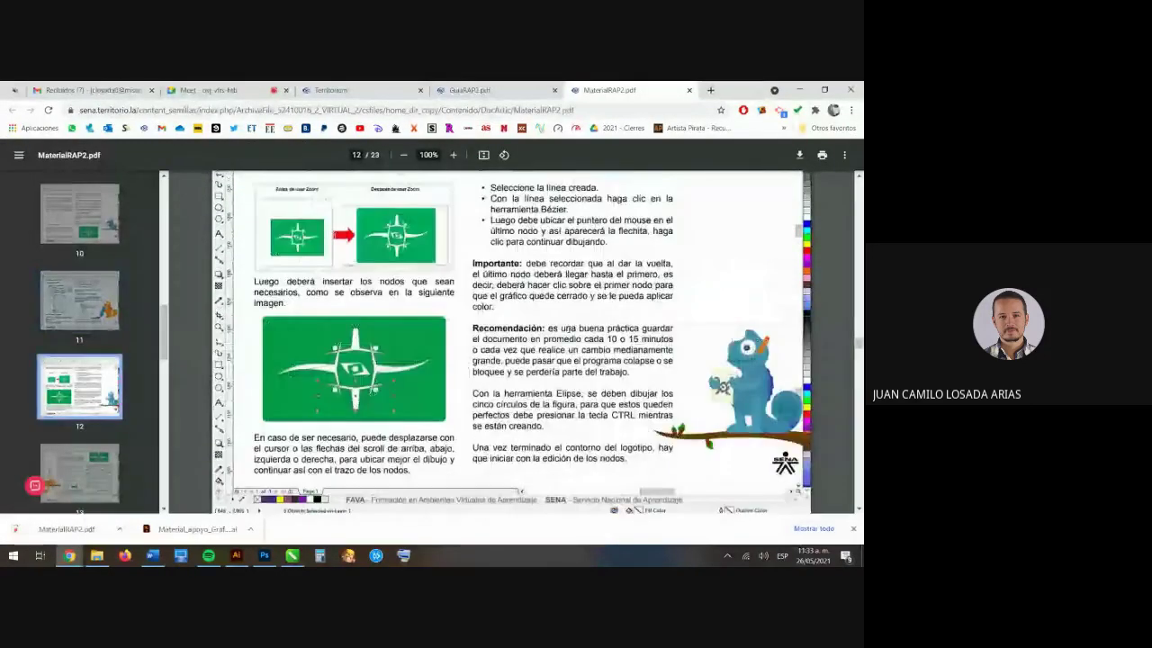
{"action": "scroll", "coordinate": [569, 332], "scroll_direction": "down", "scroll_amount": 3}
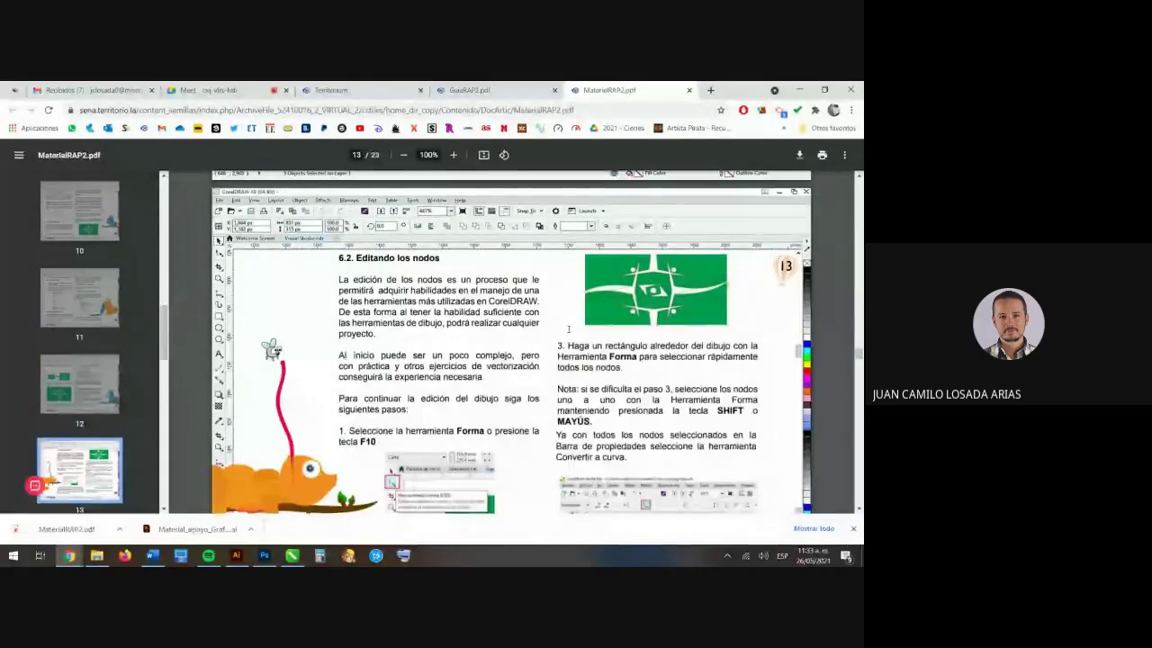
{"action": "scroll", "coordinate": [569, 329], "scroll_direction": "down", "scroll_amount": 3}
{"action": "scroll", "coordinate": [569, 330], "scroll_direction": "down", "scroll_amount": 2}
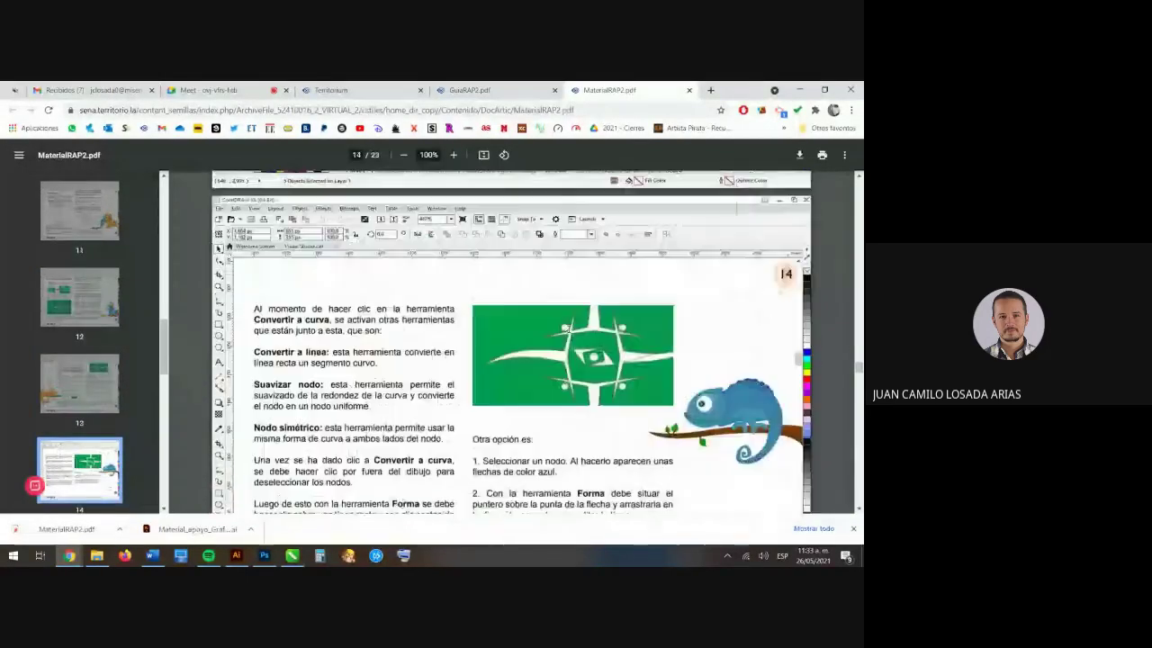
- Decline the pending join request in the Google Meet call and return to MaterialRAP2.pdf
{"action": "left_click", "coordinate": [207, 90]}
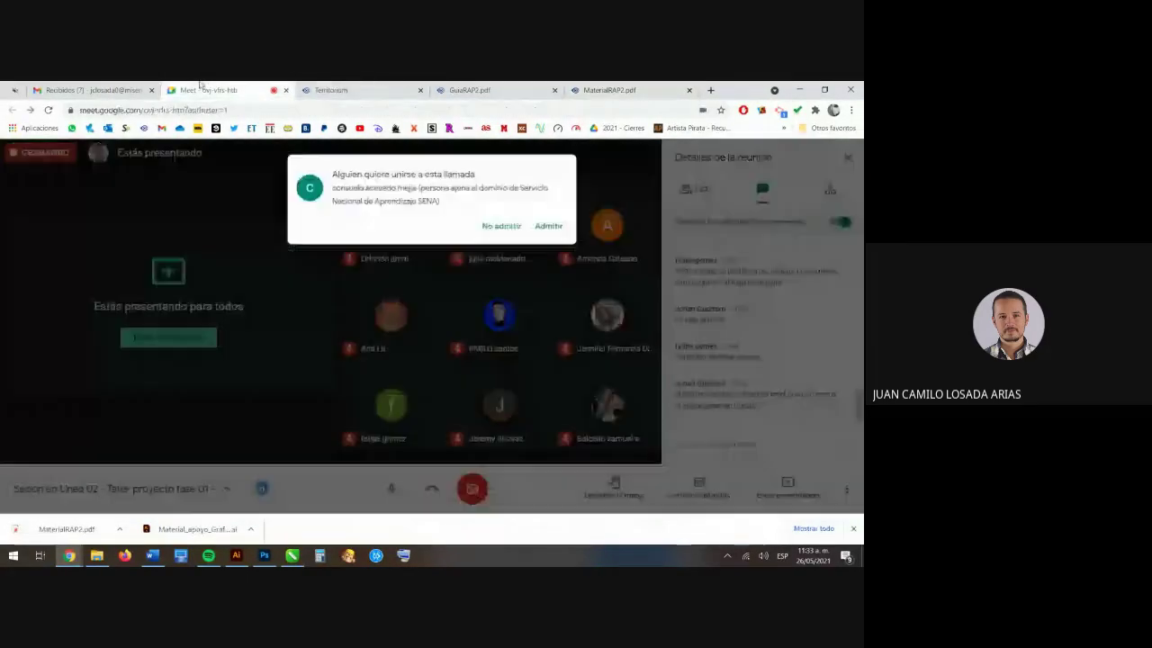
{"action": "left_click", "coordinate": [503, 220]}
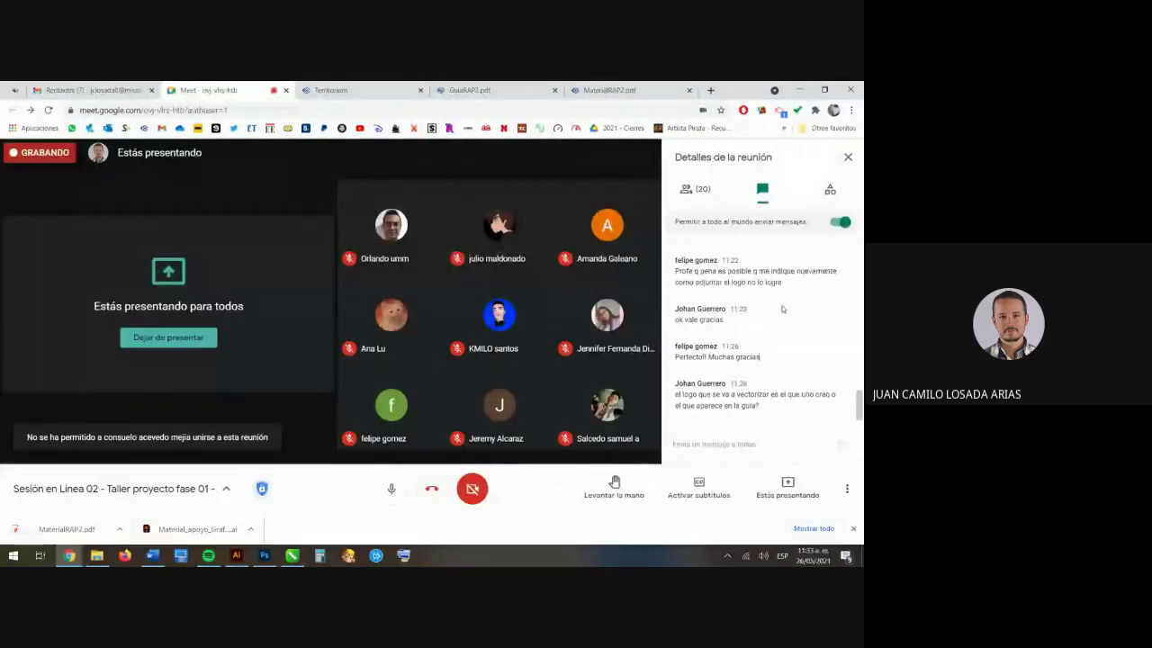
{"action": "left_click", "coordinate": [331, 90]}
{"action": "left_click", "coordinate": [589, 90]}
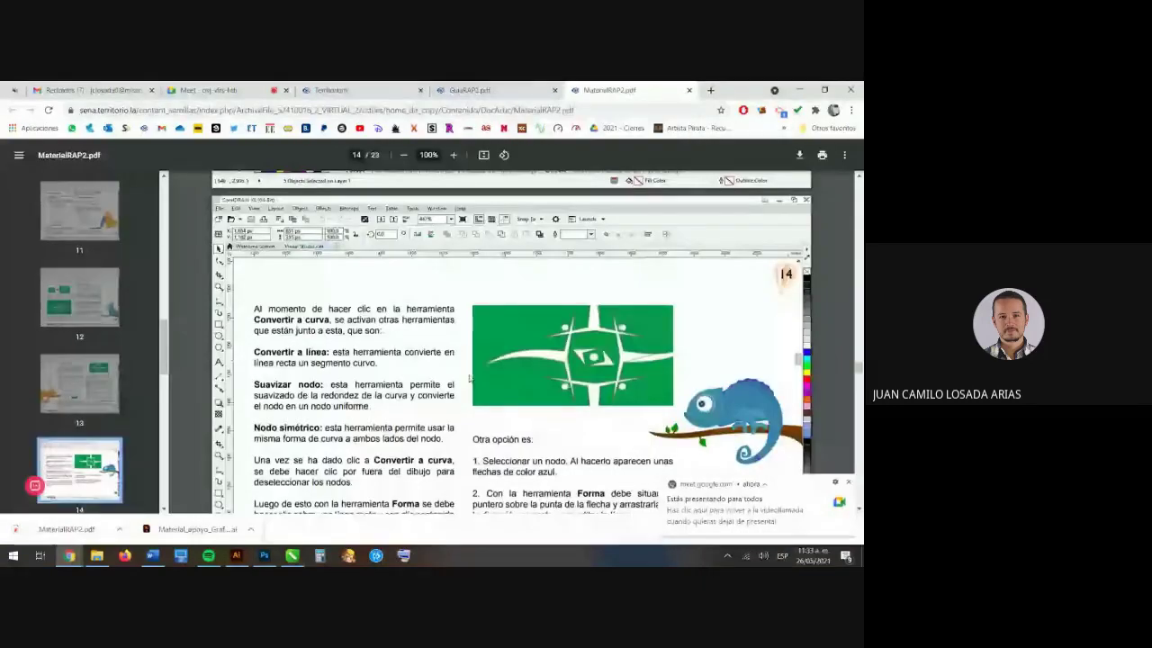
- In GuiaRAP2.pdf, review the Taller proyecto fase 1 requirements, highlighting the carta size and the document name Evidencia_2_Nombre_Apellido
{"action": "left_click", "coordinate": [461, 90]}
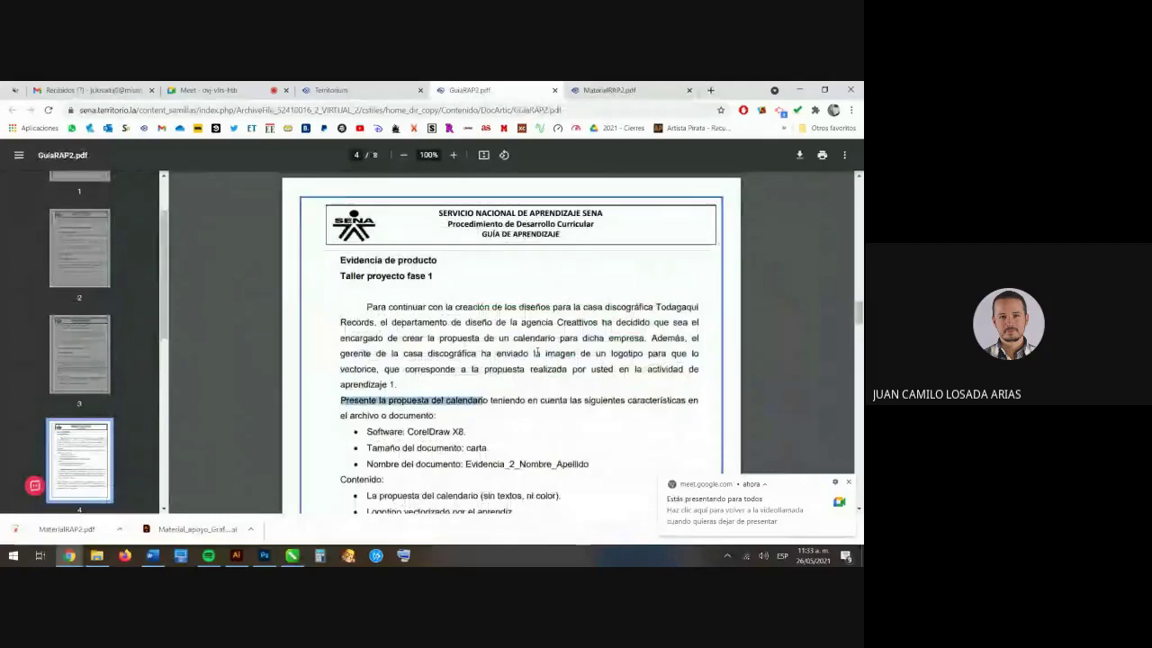
{"action": "left_click_drag", "start_coordinate": [535, 352], "coordinate": [531, 380]}
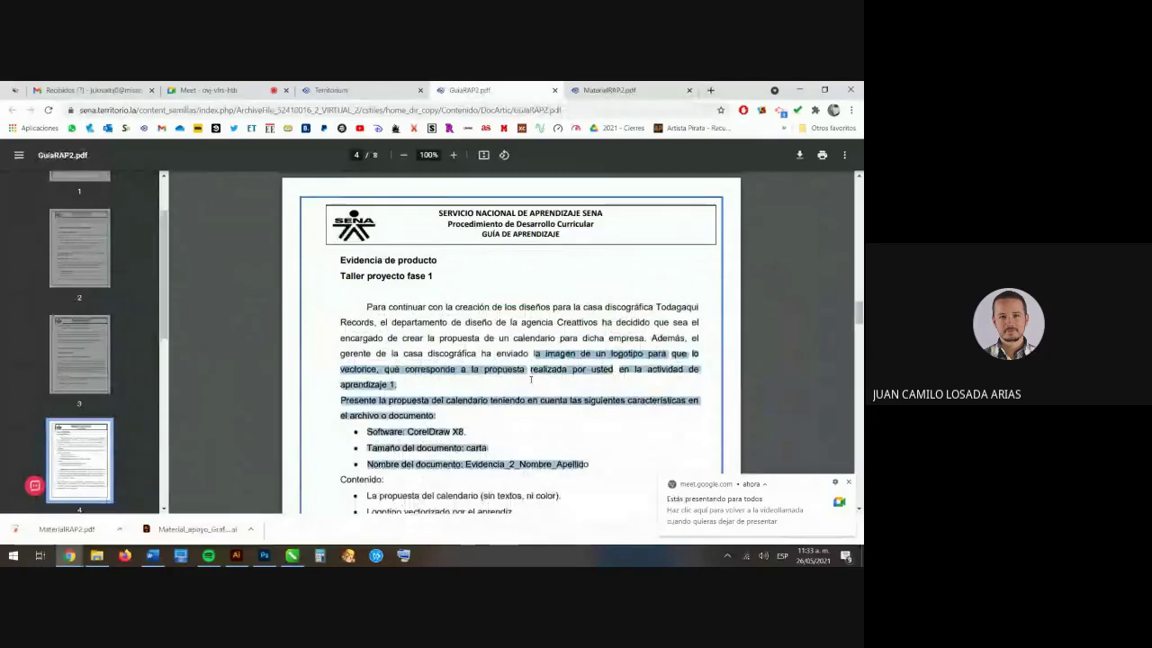
{"action": "scroll", "coordinate": [531, 380], "scroll_direction": "down", "scroll_amount": 3}
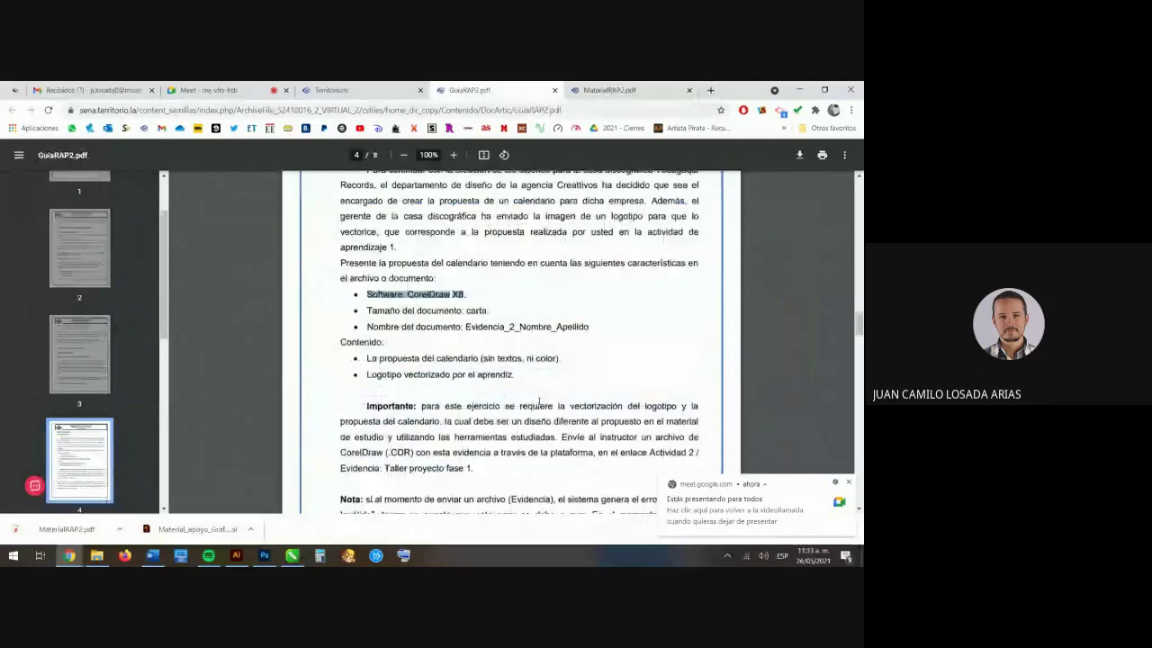
{"action": "scroll", "coordinate": [539, 401], "scroll_direction": "up", "scroll_amount": 1}
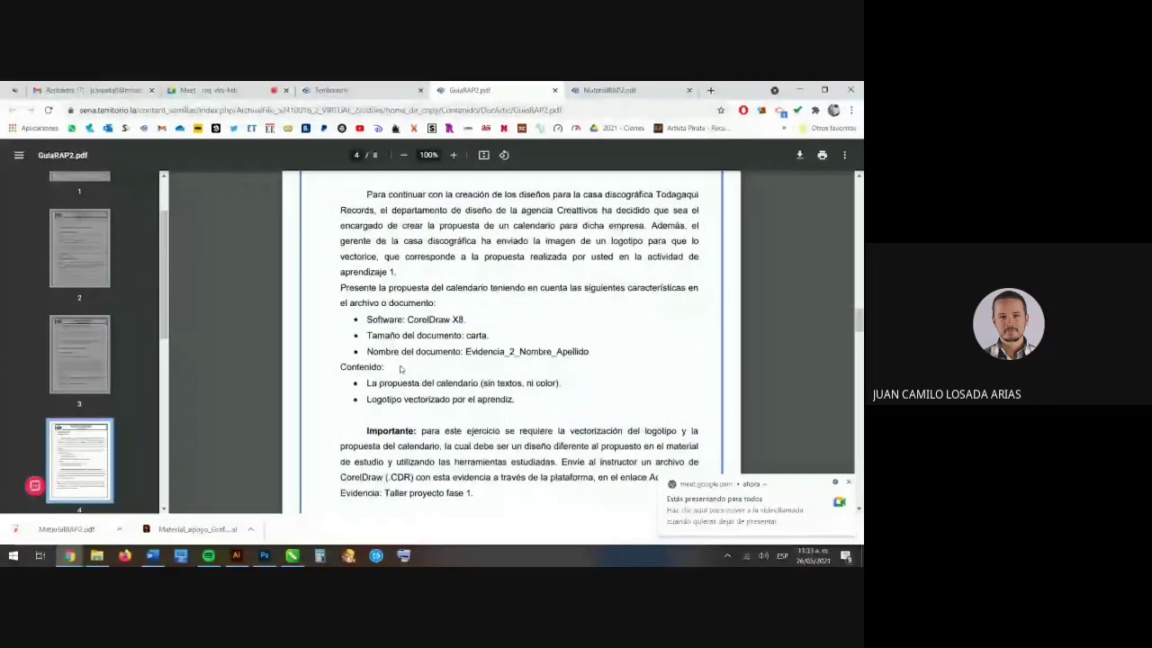
{"action": "double_click", "coordinate": [477, 335]}
{"action": "left_click_drag", "start_coordinate": [464, 351], "coordinate": [585, 351]}
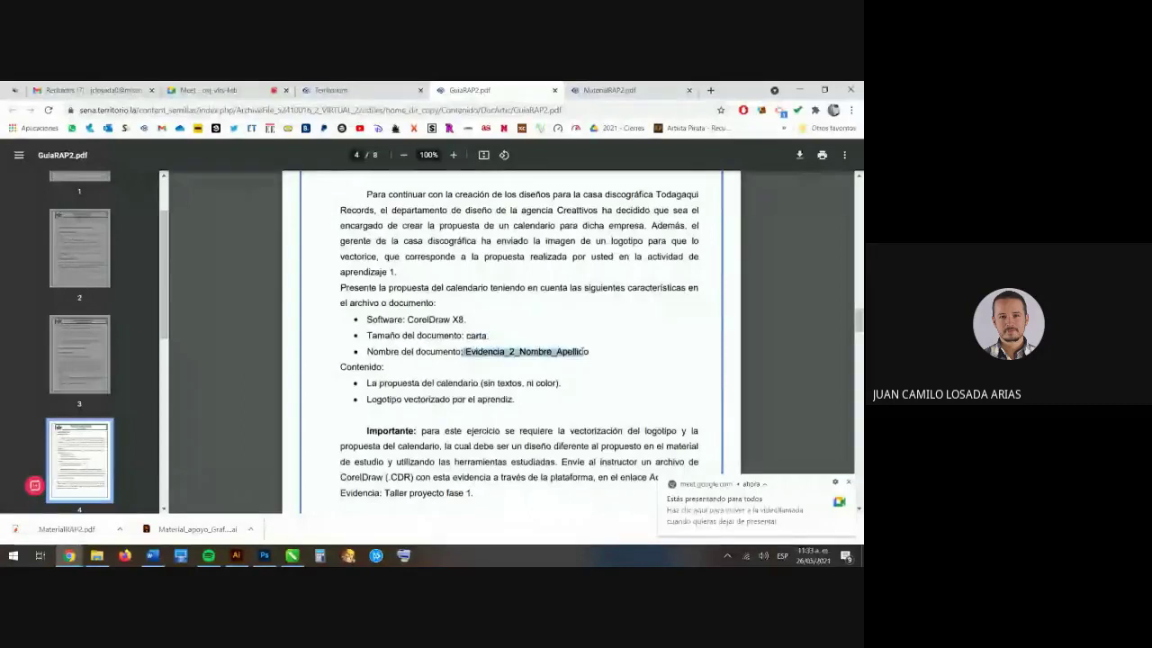